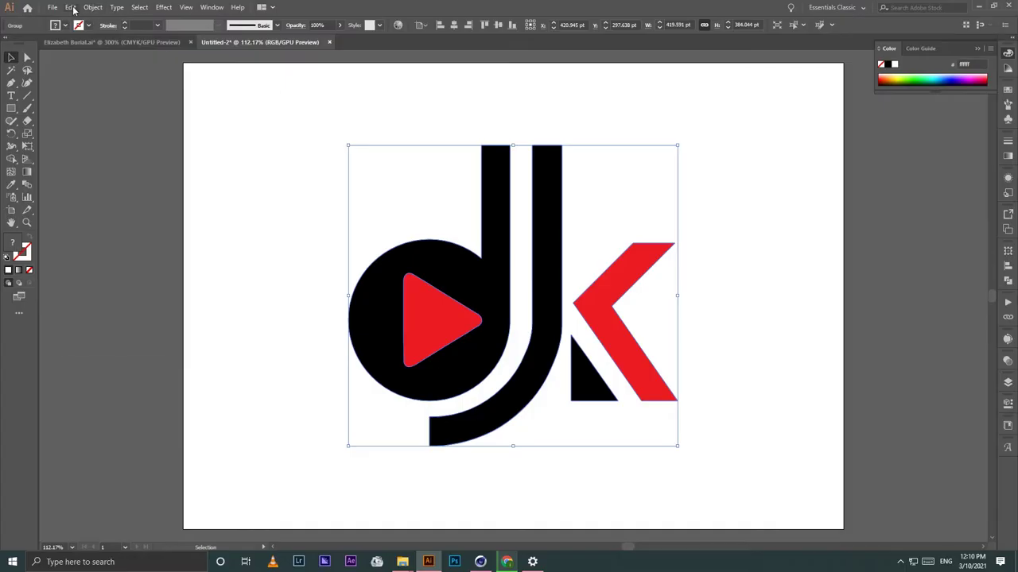
Step: Close the Live Viewer and import the dk logo artwork as splines with CV-ArtSmart
click(71, 7)
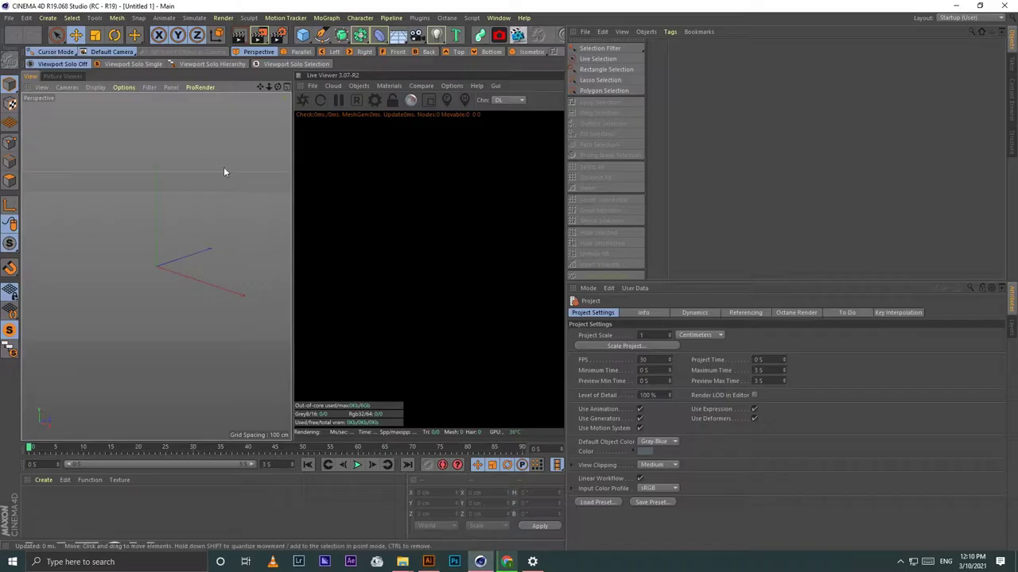
click(298, 76)
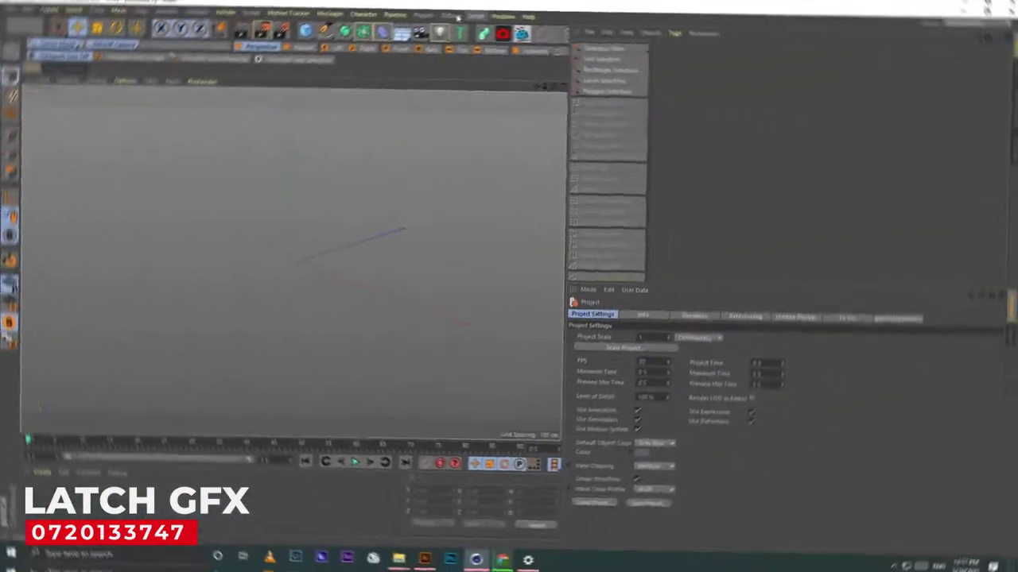
click(419, 18)
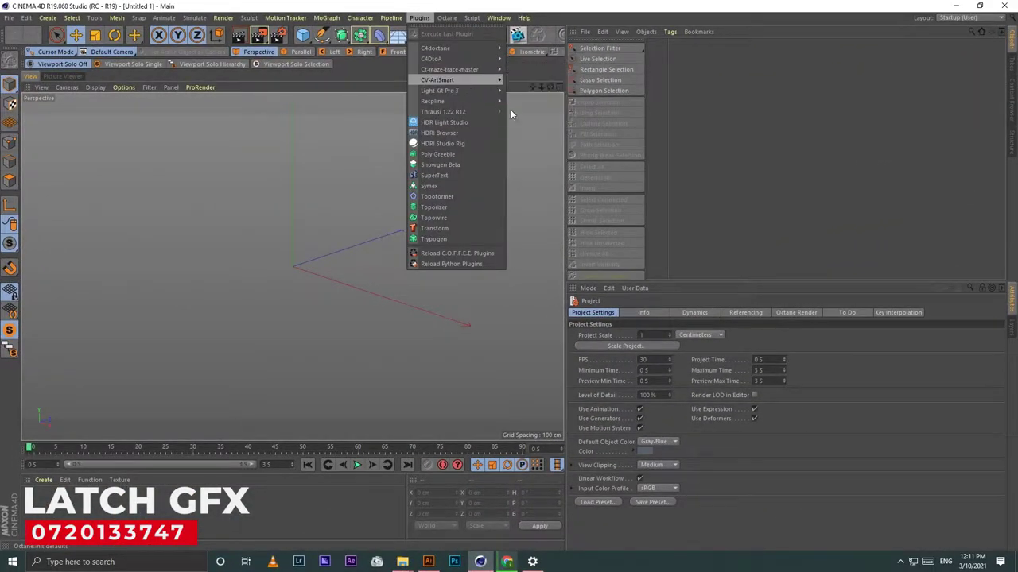
click(551, 113)
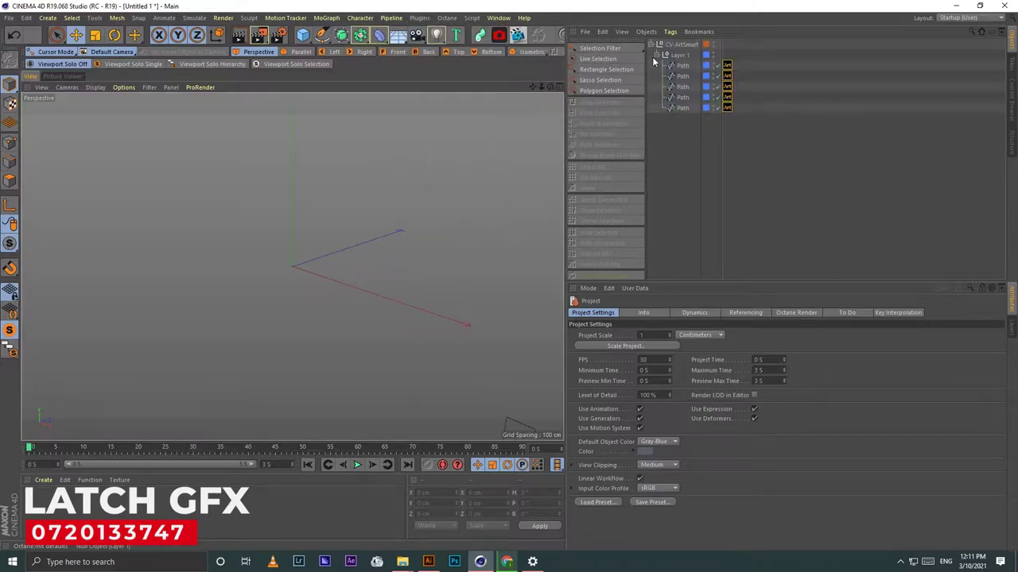
Step: Delete the importer container and set Layer 1 position X and Y to 0 cm
drag(678, 55, 678, 44)
key(Delete)
click(673, 45)
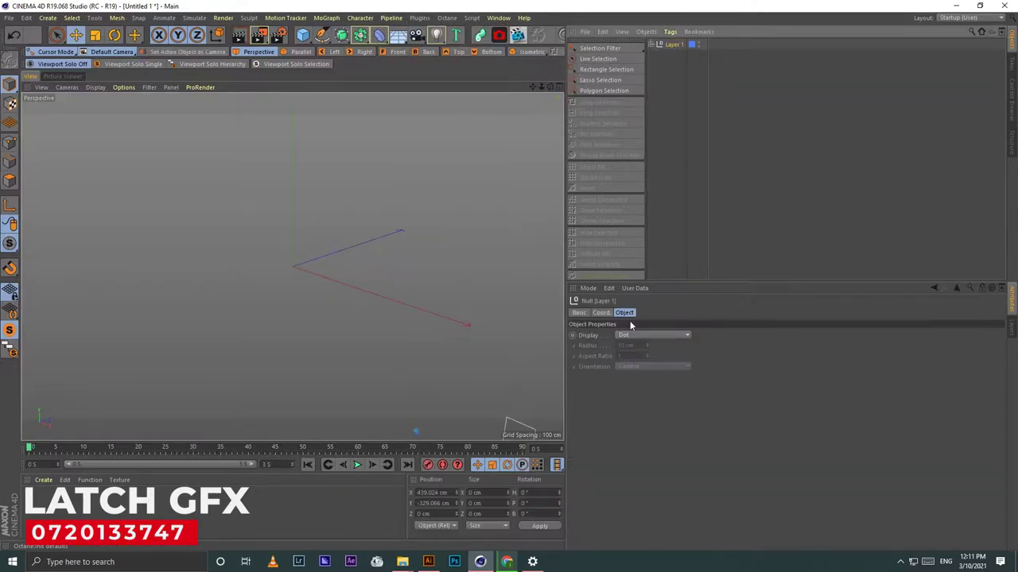
click(602, 313)
double_click(608, 336)
text(0)
key(Tab)
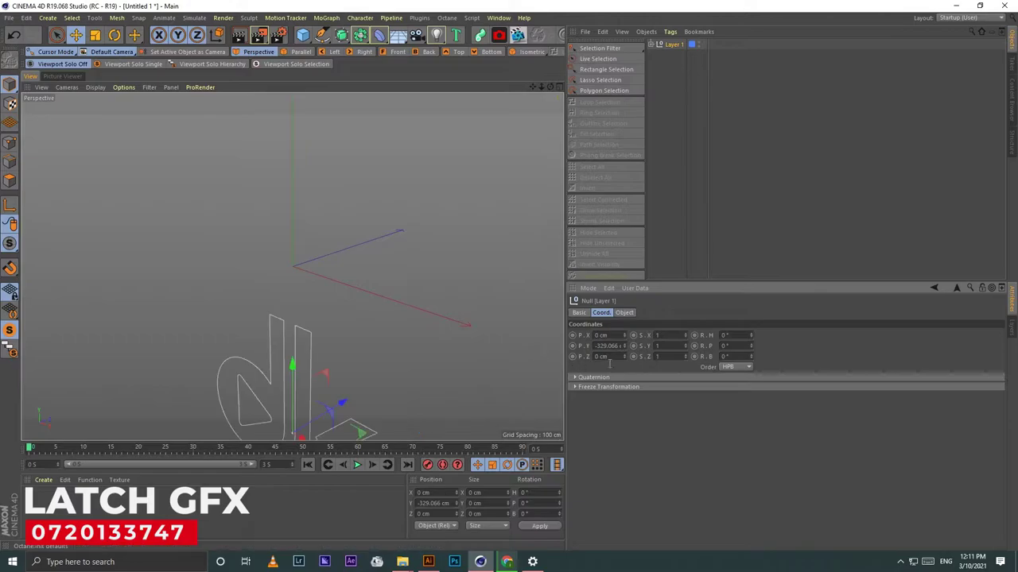
text(0)
key(Return)
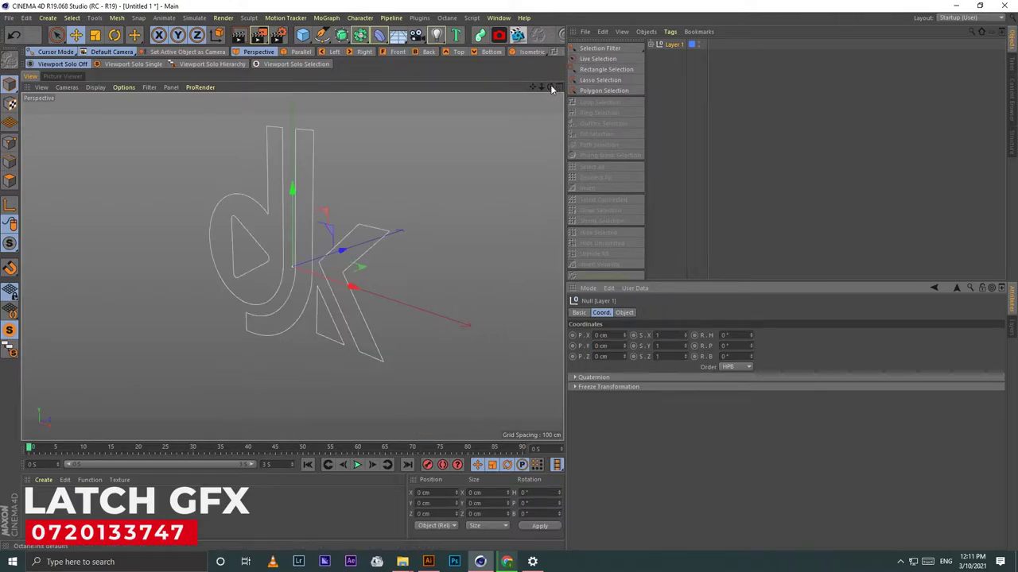
mouse_move(550, 84)
mouse_down()
mouse_move(532, 87)
mouse_move(546, 88)
mouse_up()
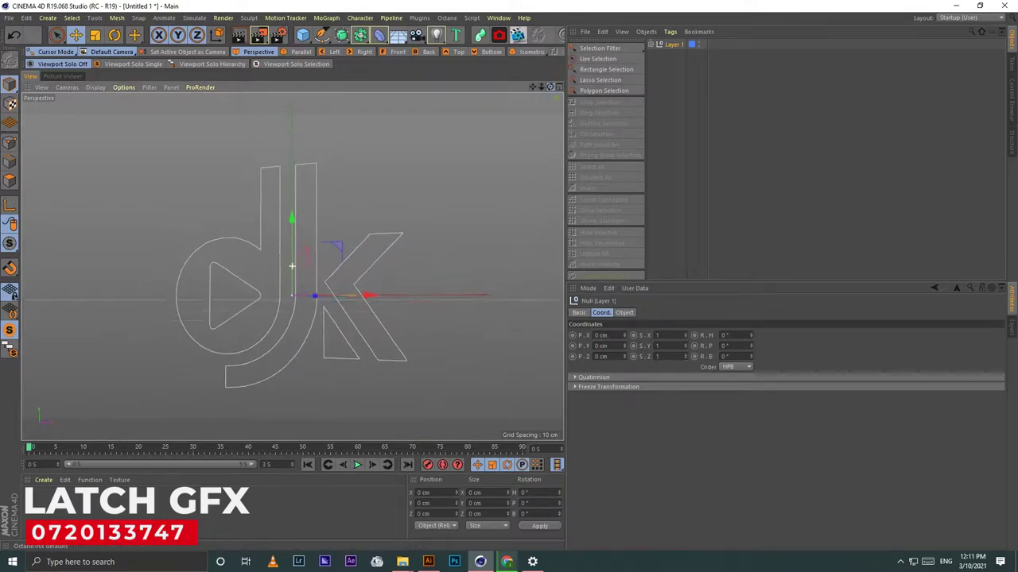
Step: Select the black d, j and small triangle outline paths under Layer 1
click(654, 45)
click(672, 55)
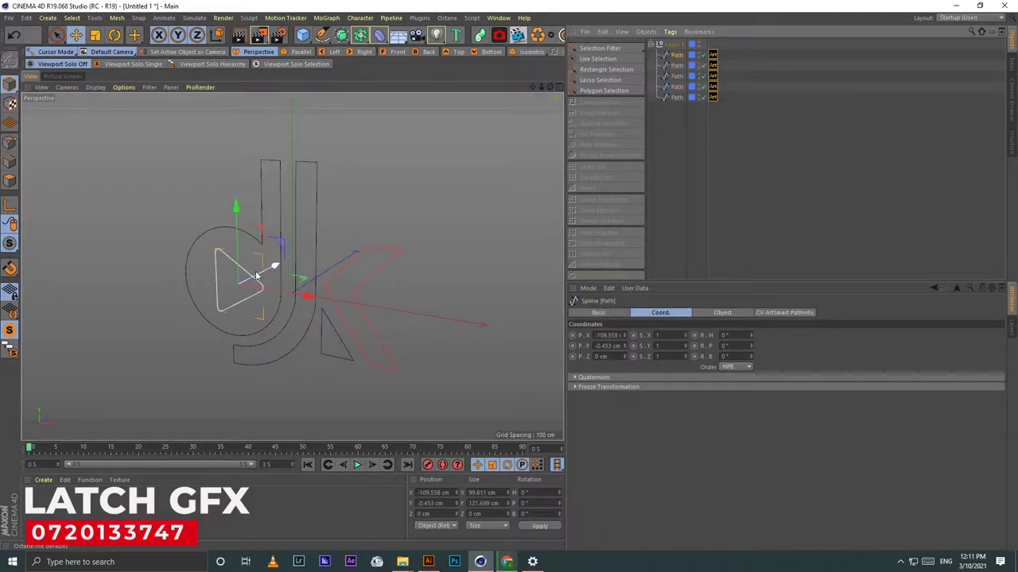
alt+drag(255, 277, 286, 270)
click(673, 97)
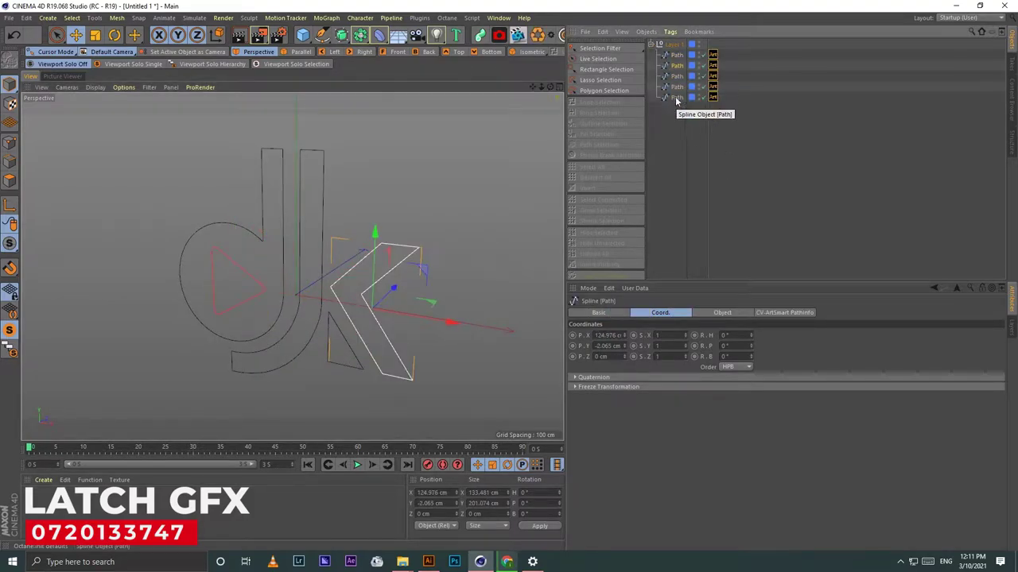
click(428, 561)
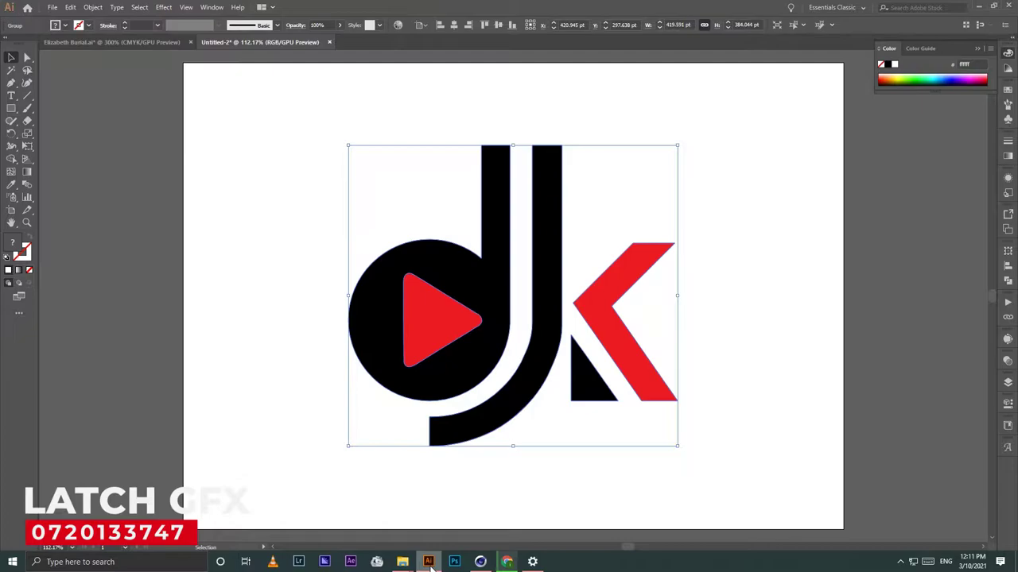
click(428, 562)
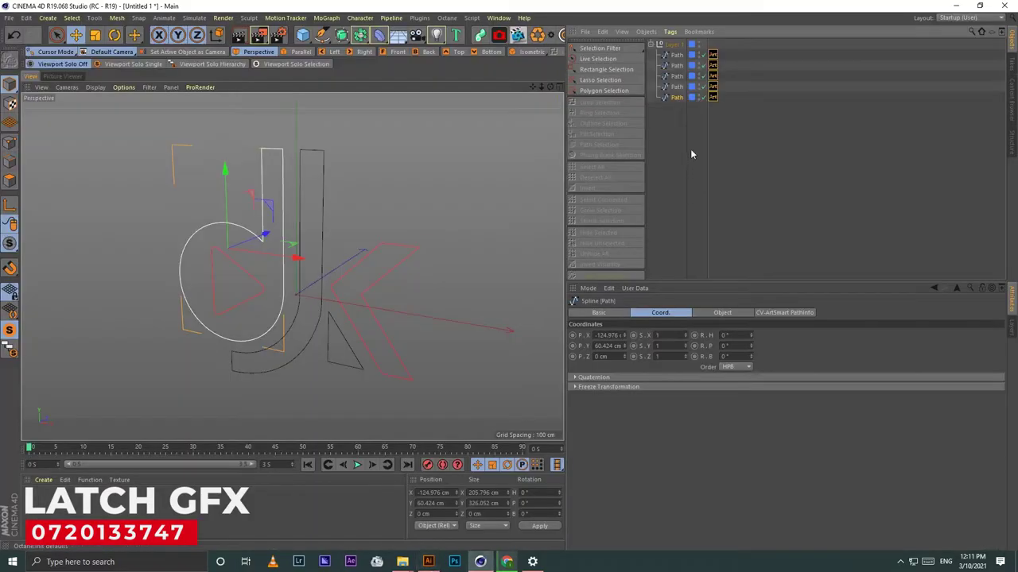
click(690, 149)
click(674, 86)
click(675, 84)
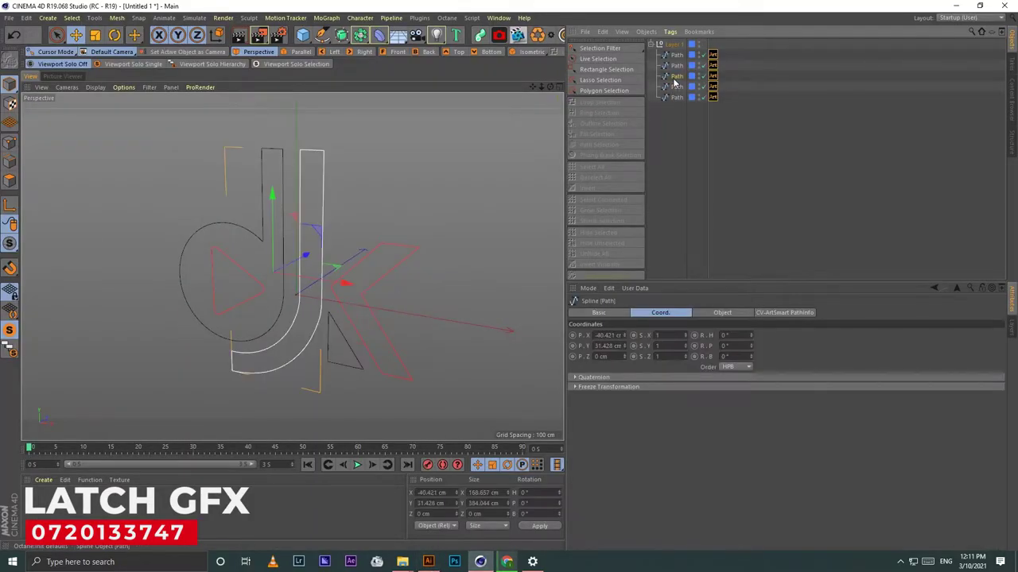
click(674, 71)
click(674, 59)
click(674, 72)
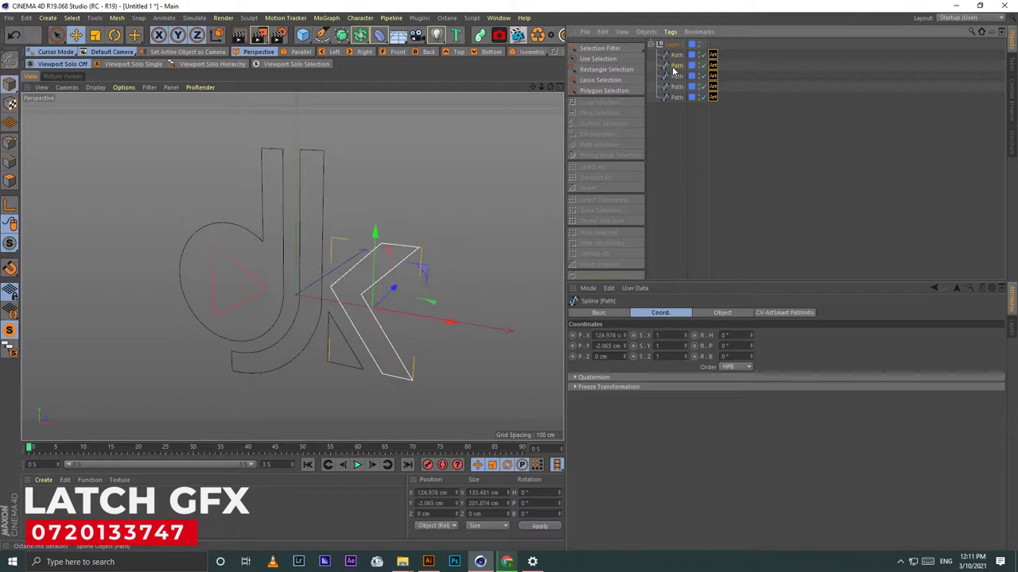
click(674, 97)
shift+click(674, 75)
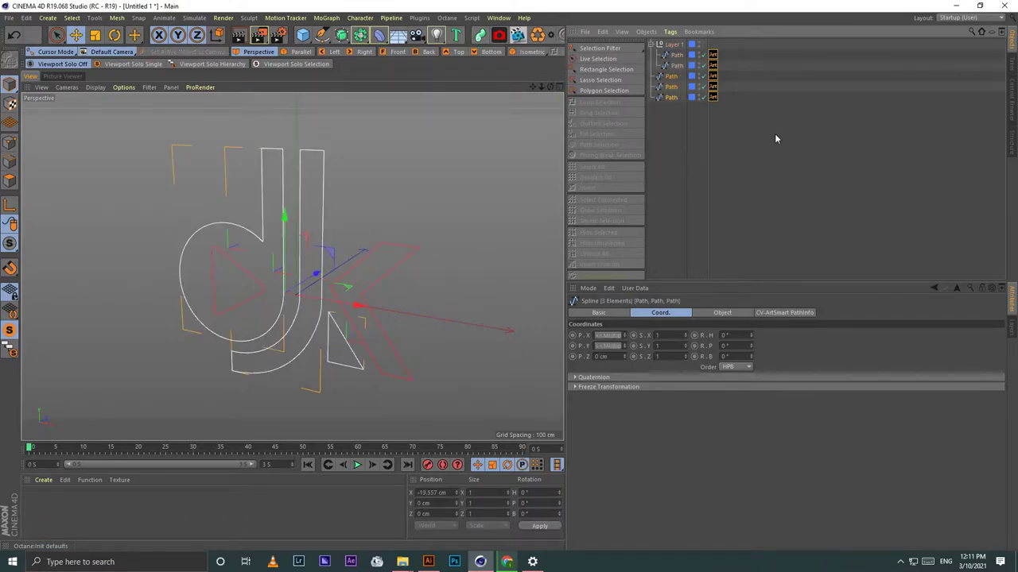
Step: Group the three paths into a null named blk and add an Extrude generator
key(alt+g)
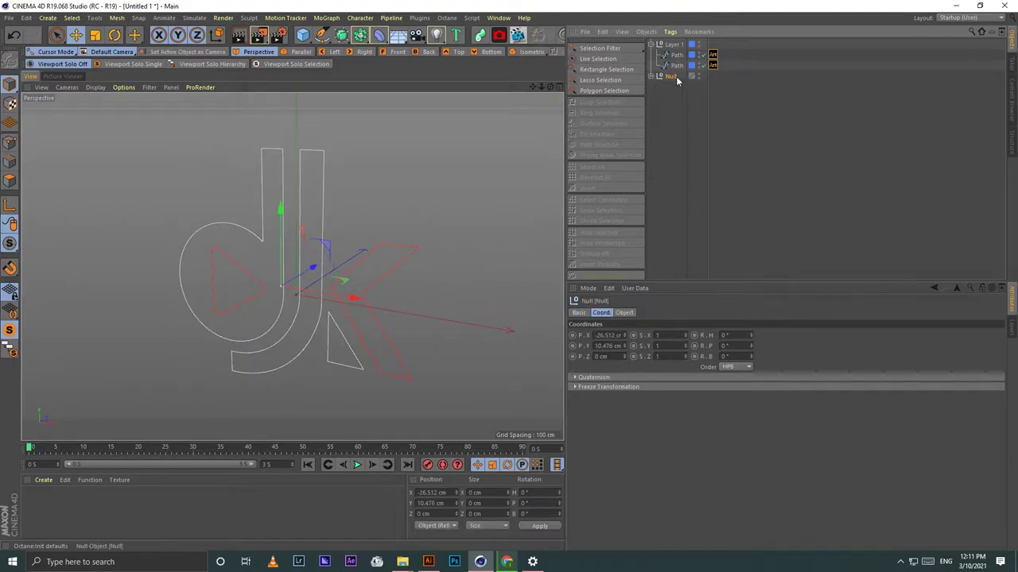
double_click(672, 76)
text(k)
key(Return)
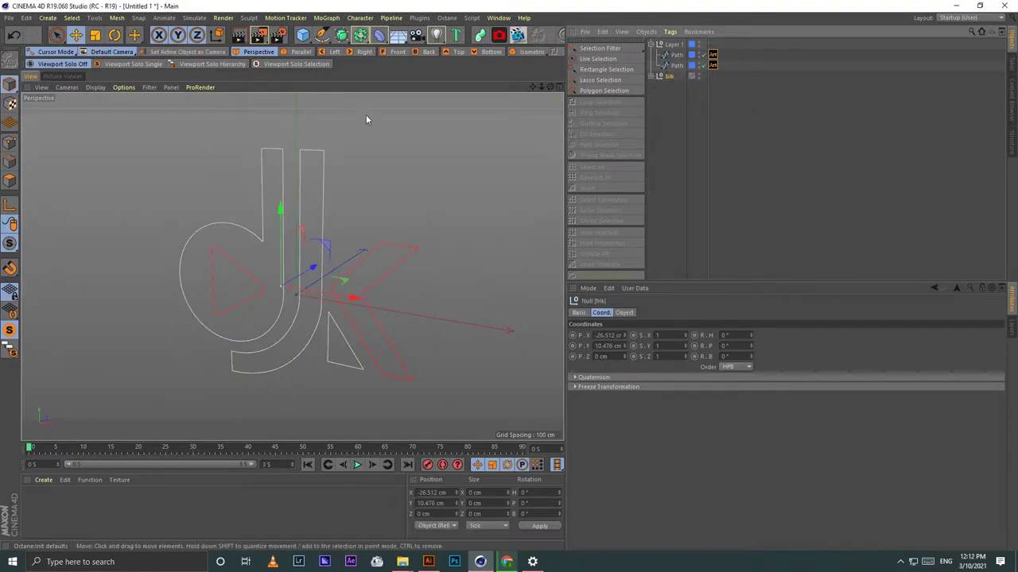
click(341, 36)
click(467, 50)
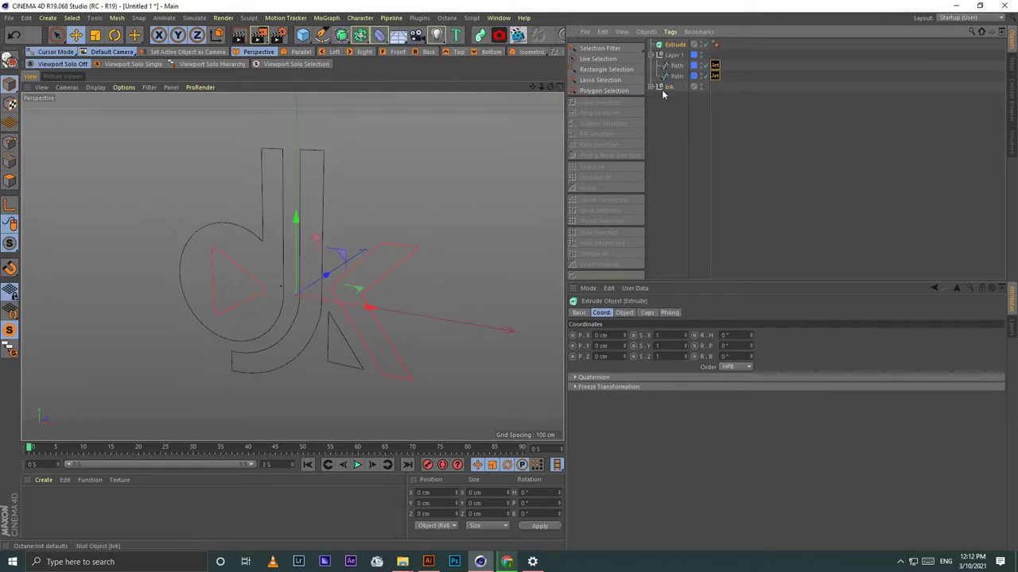
Step: Add a Connect object and put the blk group inside it
click(419, 17)
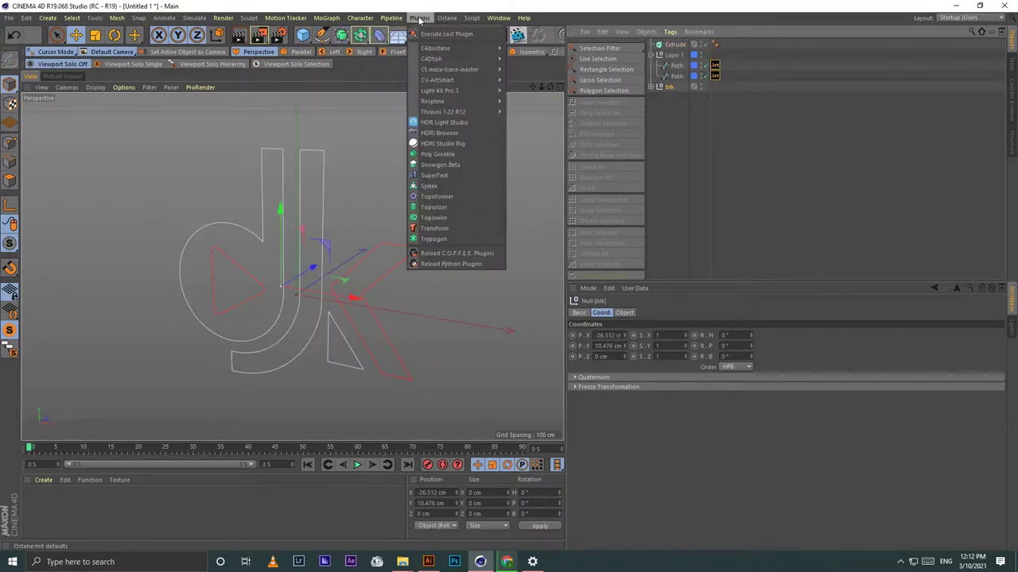
click(358, 37)
click(477, 70)
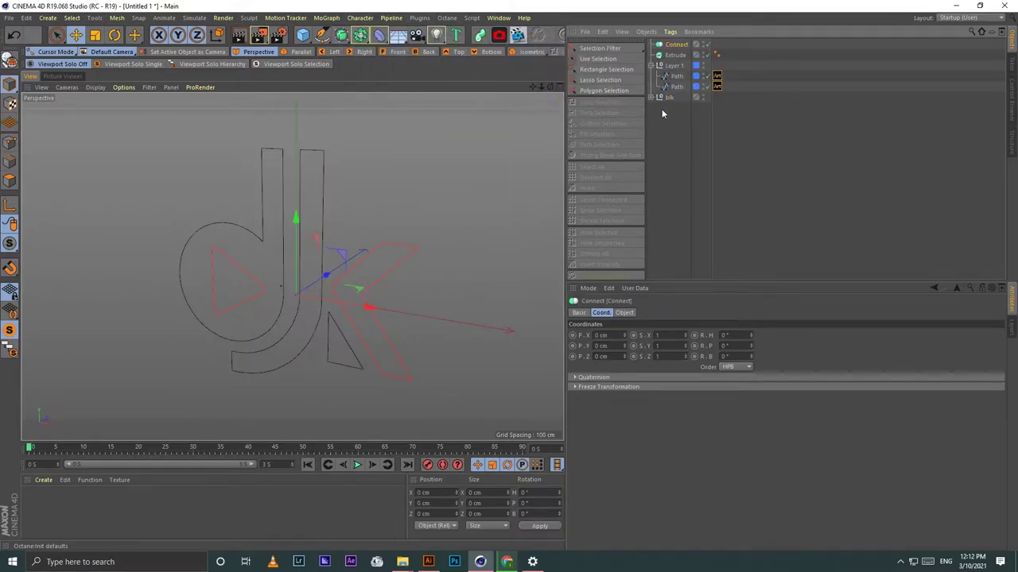
drag(677, 47, 665, 54)
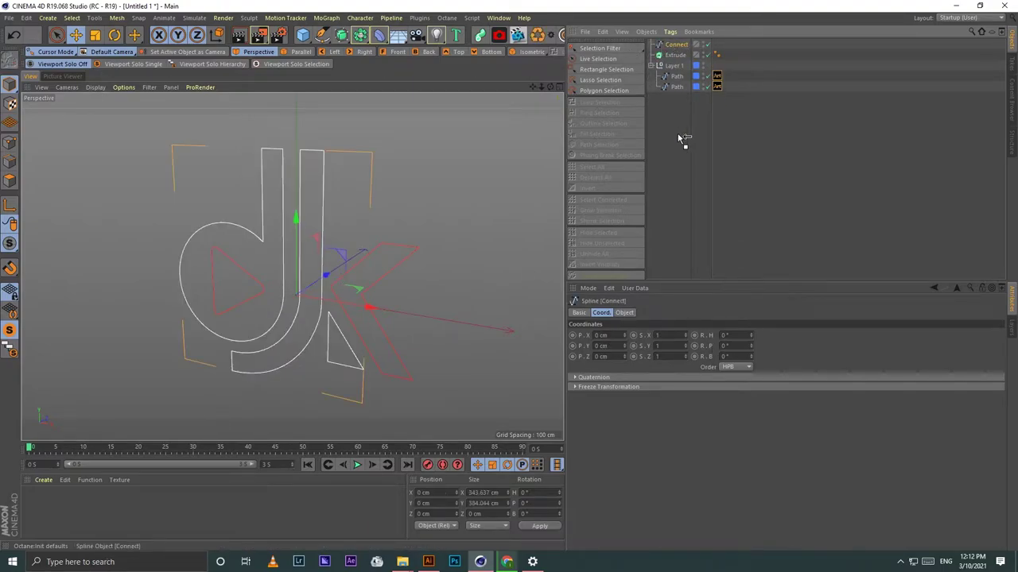
Step: Name the remaining paths play and k, and place Connect inside Extrude
click(677, 67)
click(680, 77)
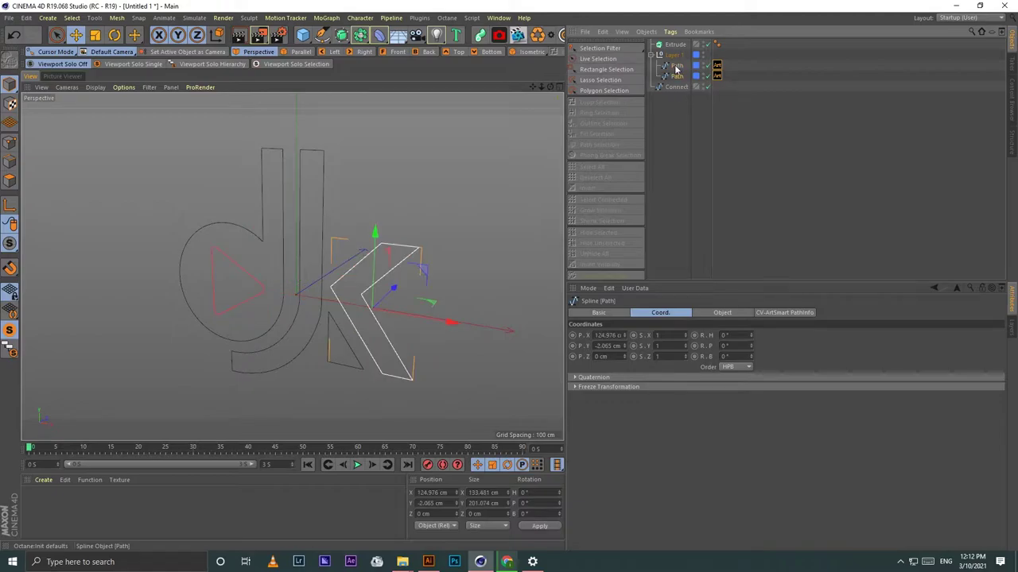
drag(675, 67, 680, 91)
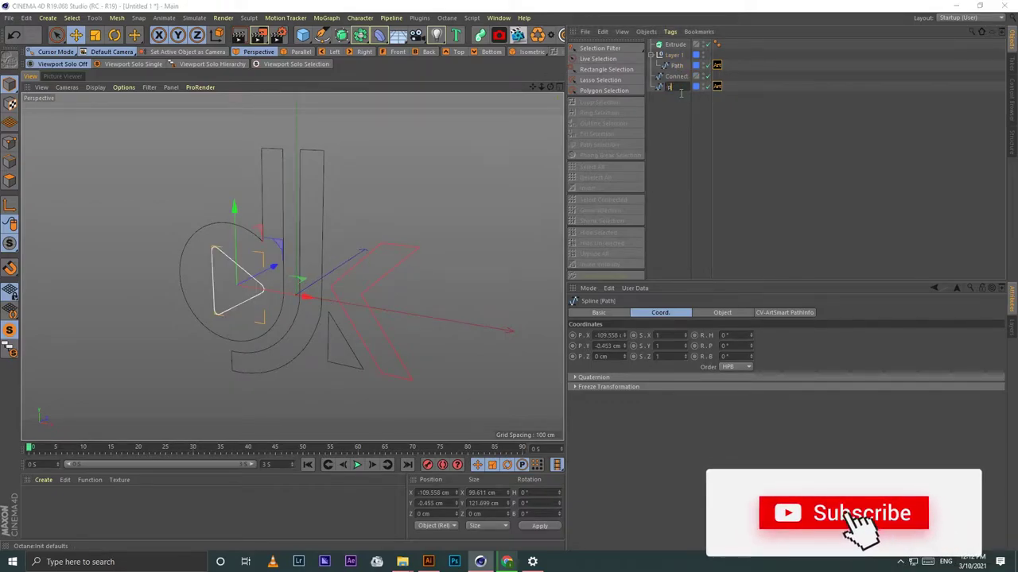
click(677, 65)
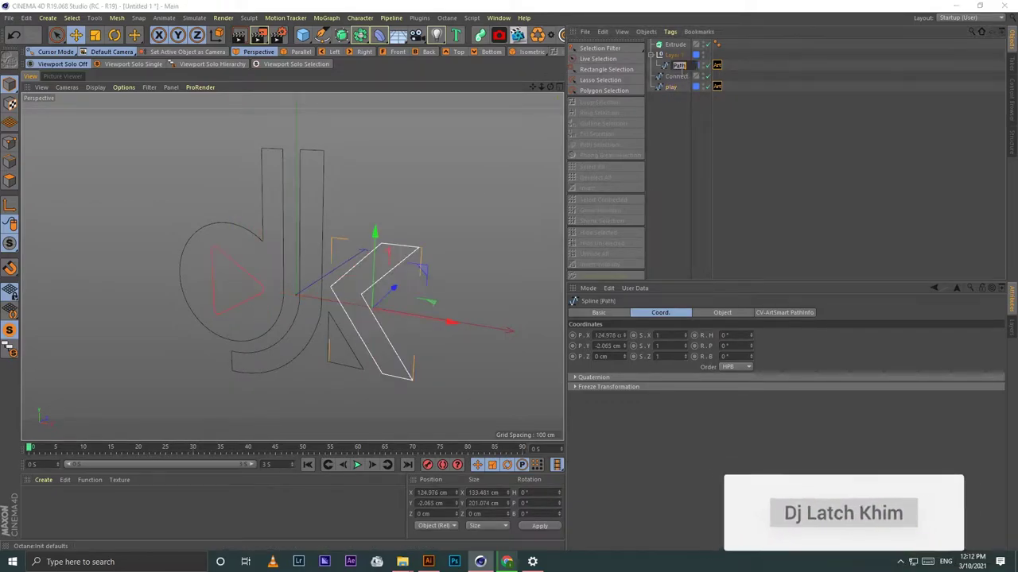
text(k)
key(Return)
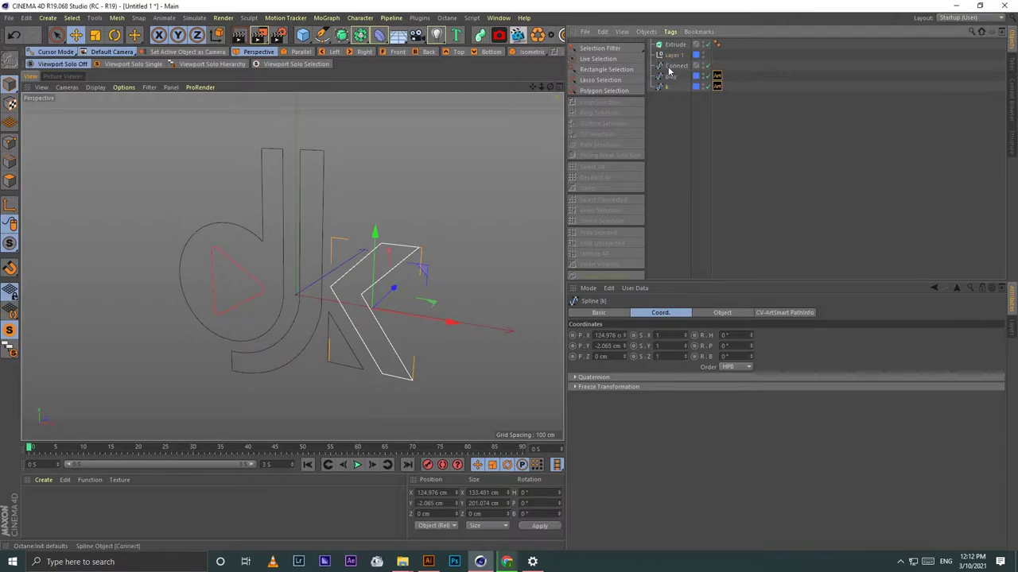
drag(669, 68, 668, 47)
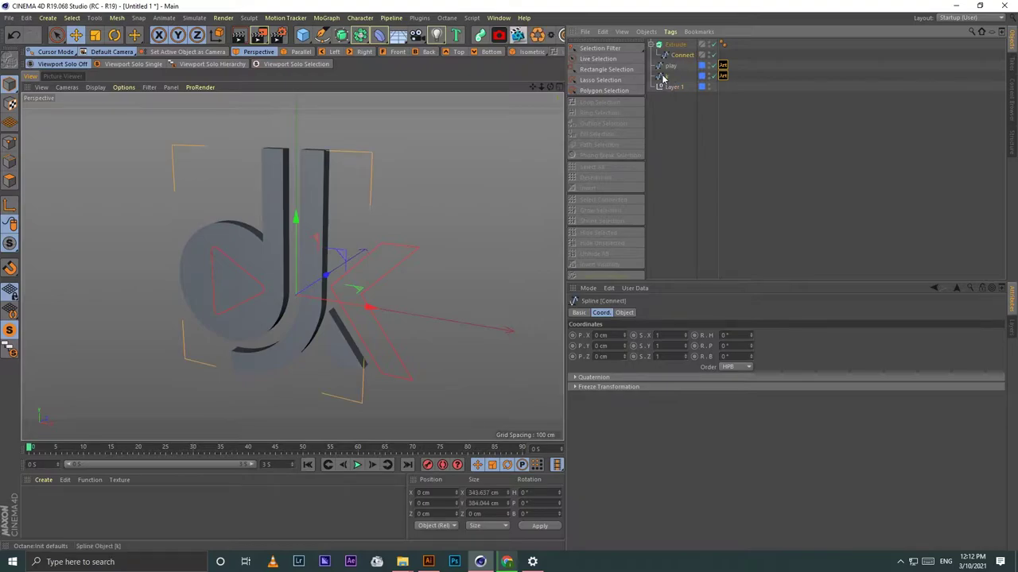
Step: Set the selected splines' intermediate points to Subdivided and edit the angle
shift+click(671, 77)
click(623, 313)
click(653, 354)
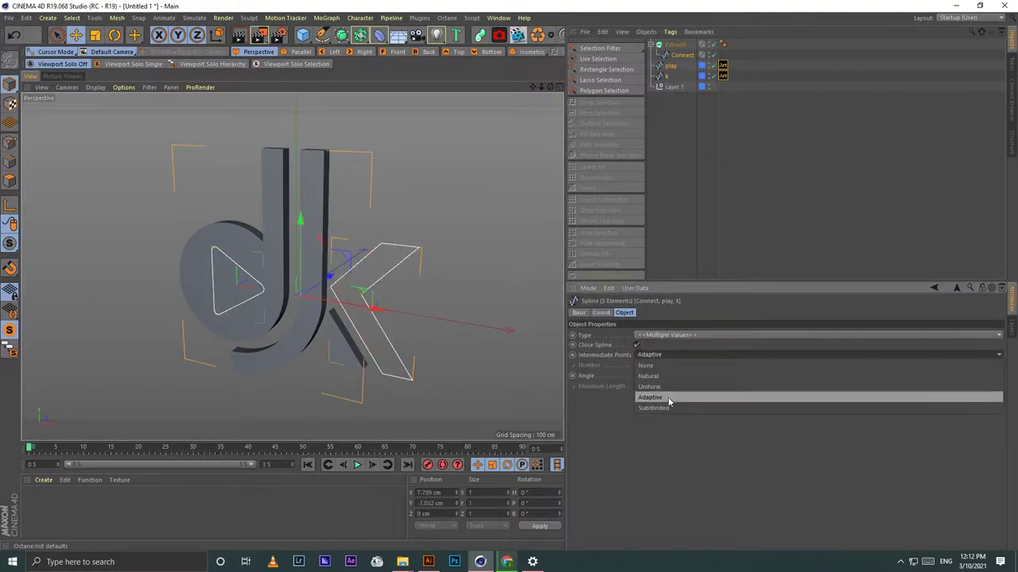
click(669, 405)
click(642, 375)
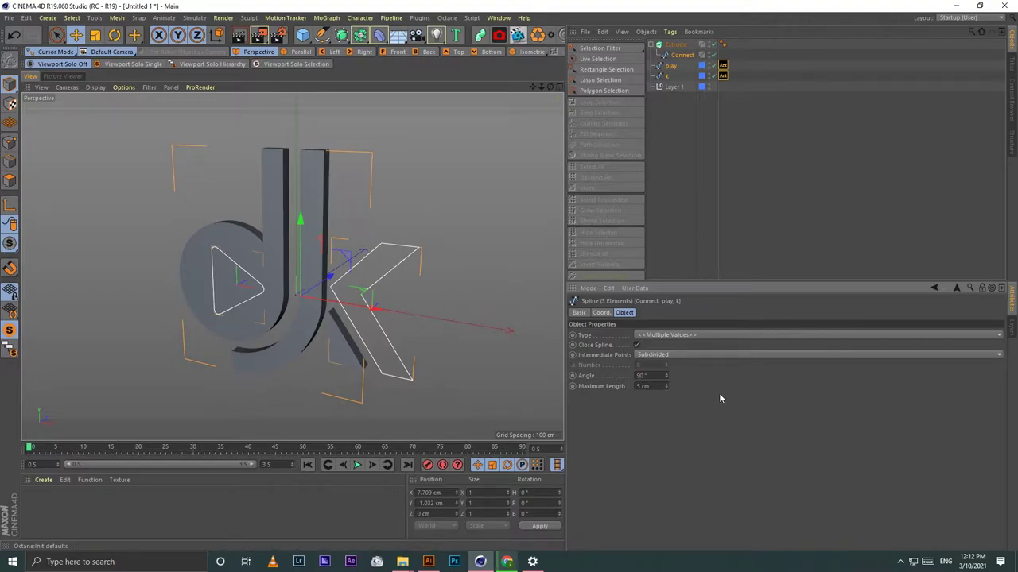
Step: Extrude the k spline with a second Extrude object and rename it k
click(666, 106)
click(675, 68)
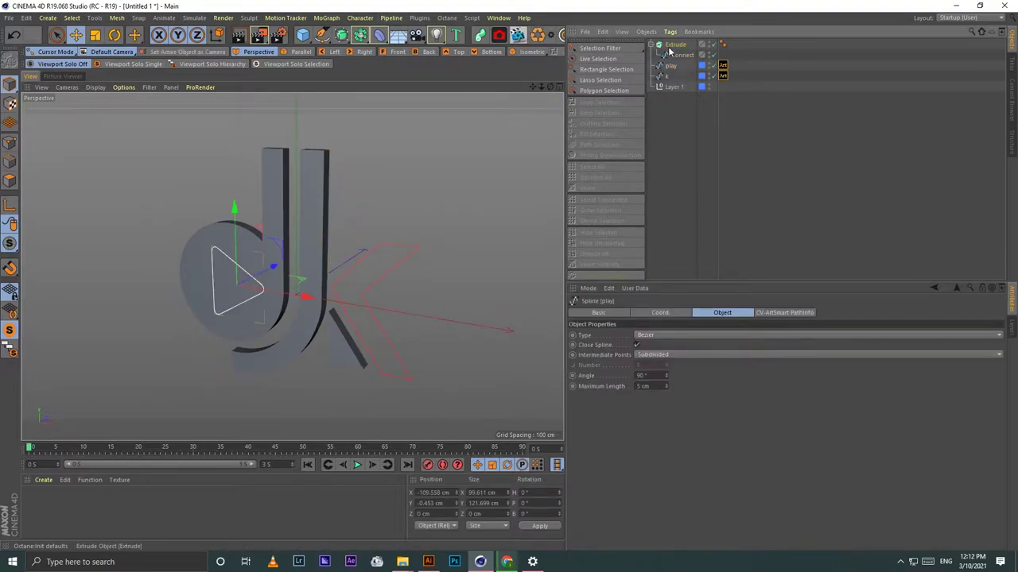
ctrl+drag(671, 45, 676, 99)
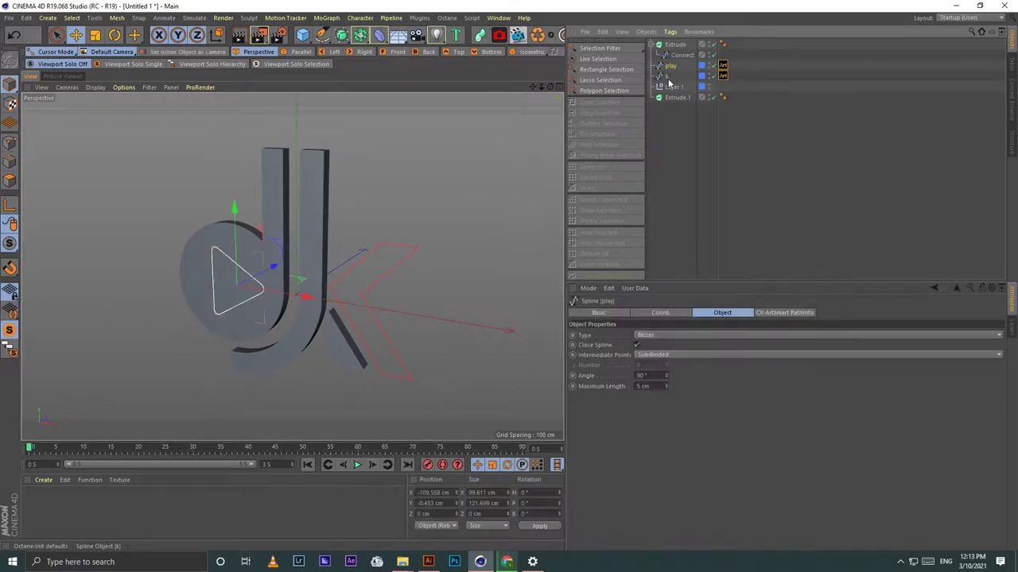
click(668, 77)
drag(676, 97, 674, 97)
double_click(676, 87)
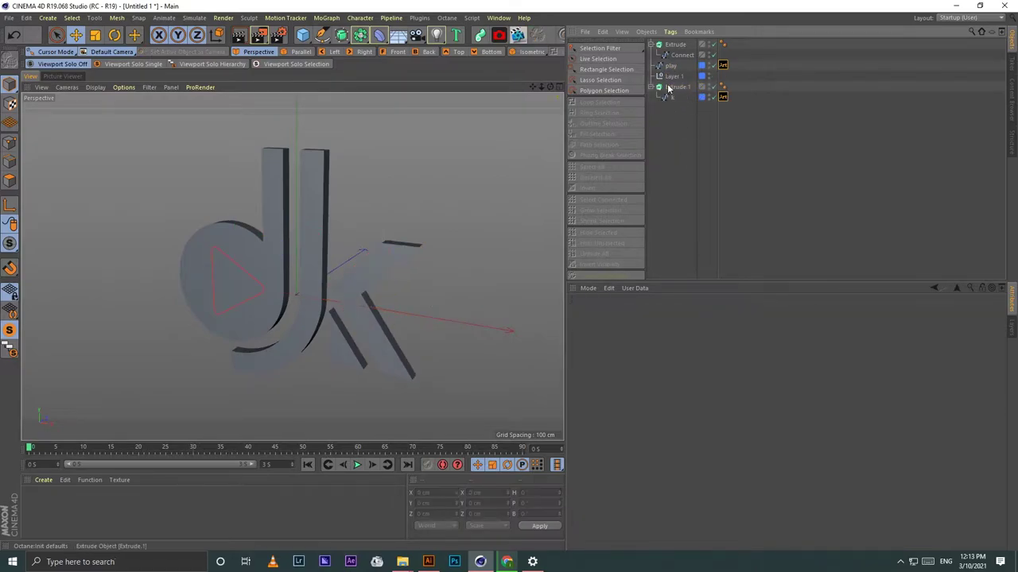
text(k)
Step: Rename the first Extrude object to bblk
click(650, 86)
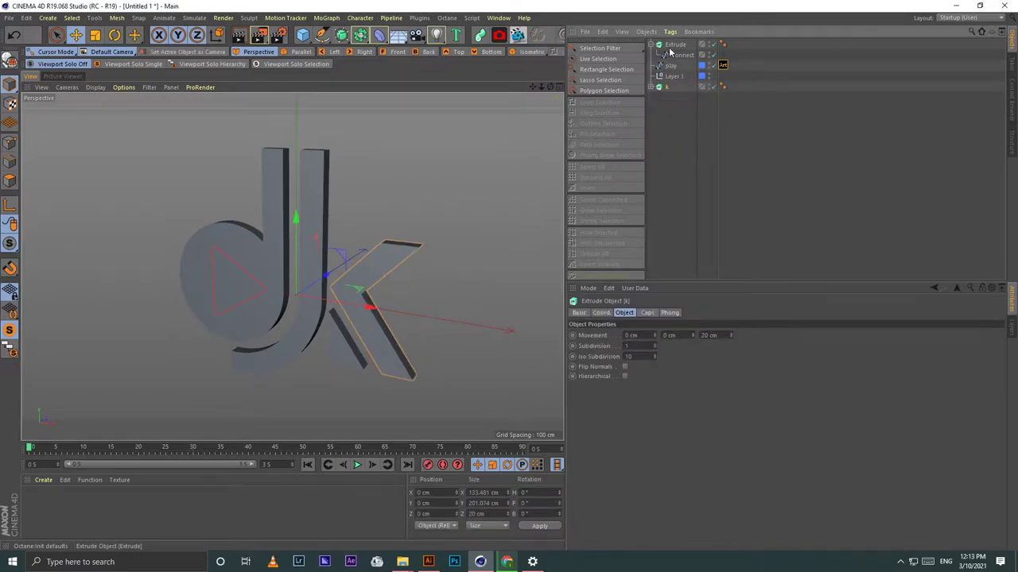
double_click(676, 45)
text(bbl)
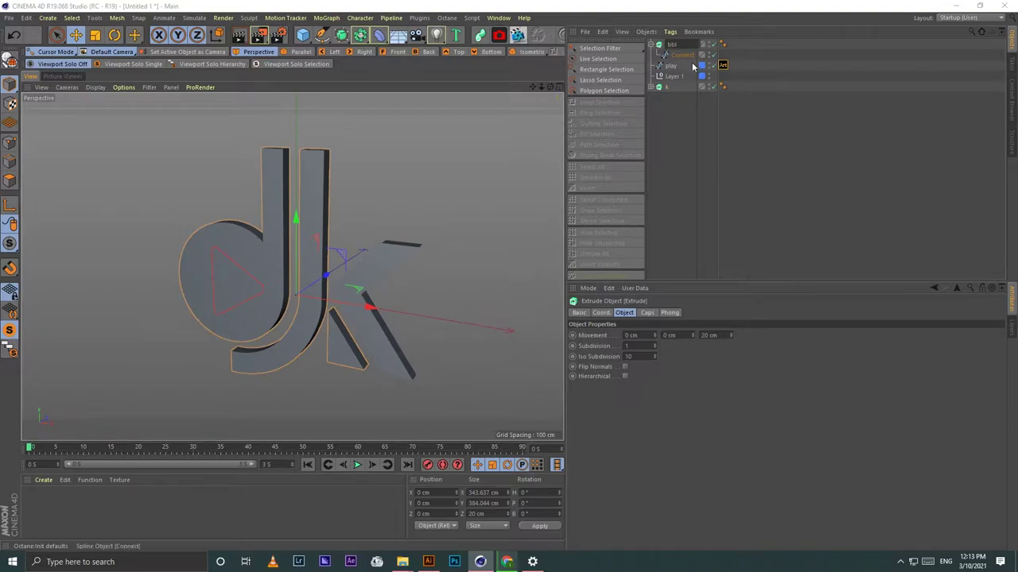
key(Return)
click(651, 46)
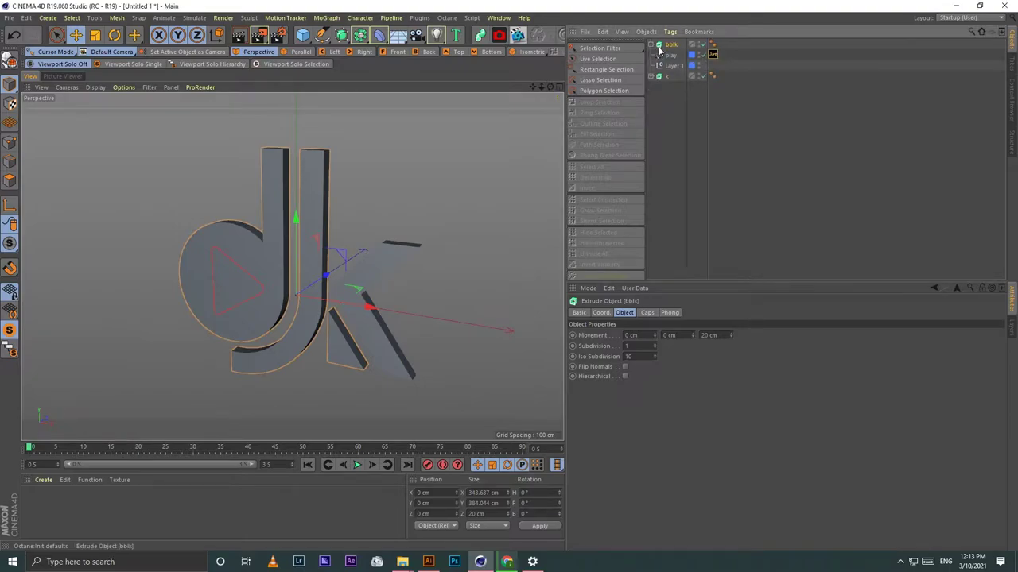
Step: Put the play triangle spline inside a new Extrude generator
click(672, 97)
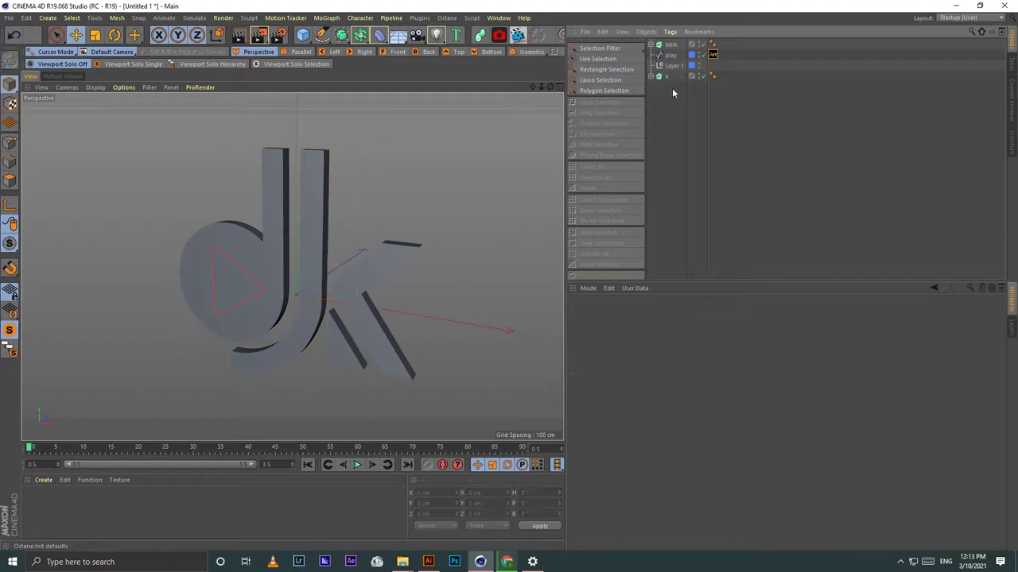
alt+drag(359, 35, 374, 64)
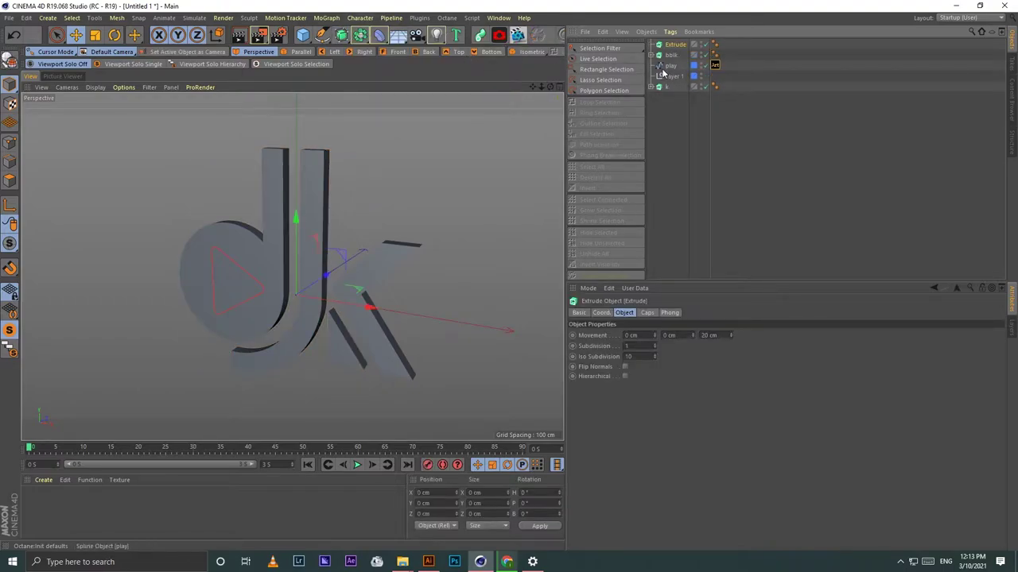
drag(671, 46, 672, 46)
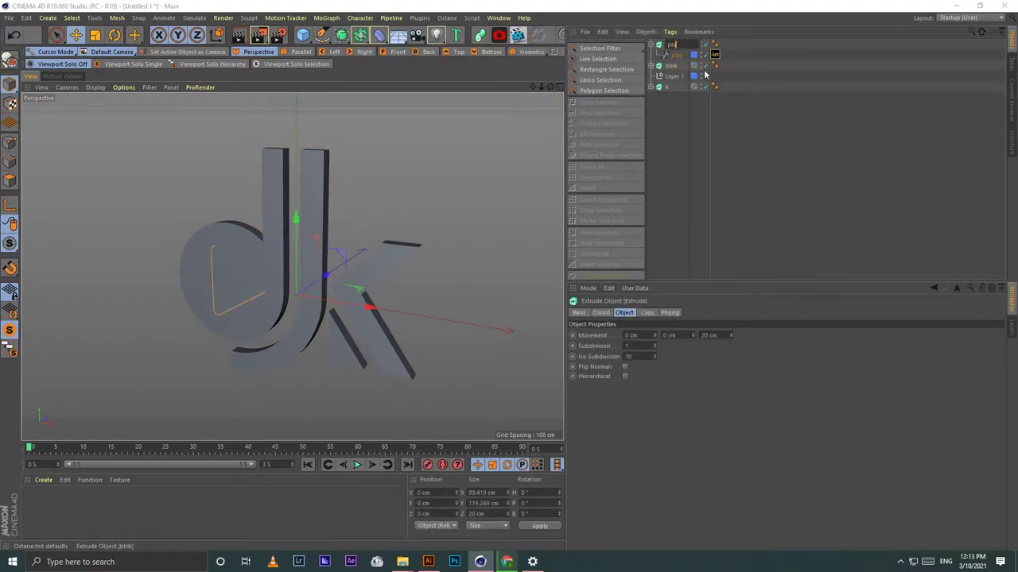
Step: Name the triangle extrusion play and move it forward along Z
text(y)
key(Return)
alt+drag(238, 239, 291, 248)
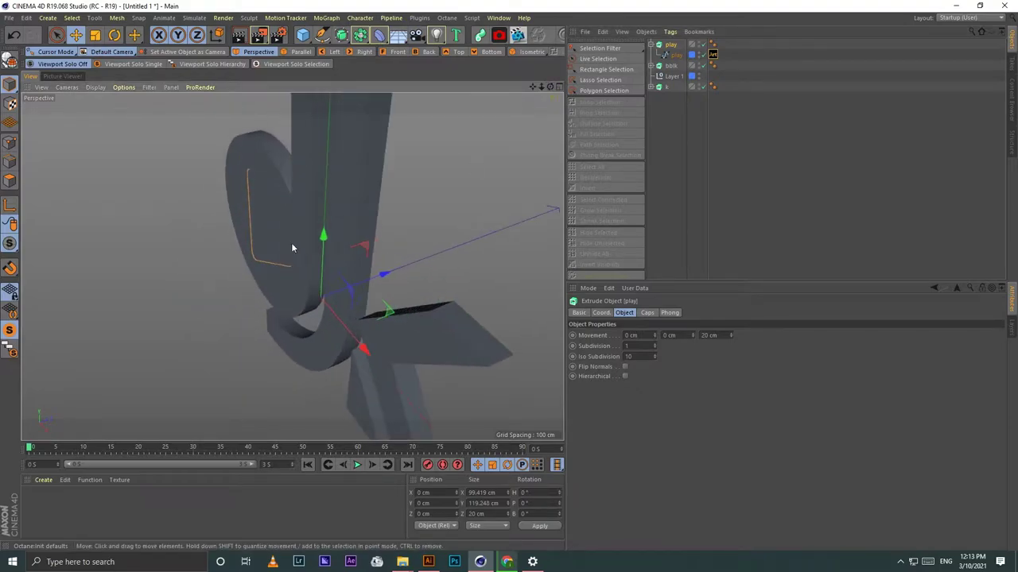
drag(387, 286, 372, 294)
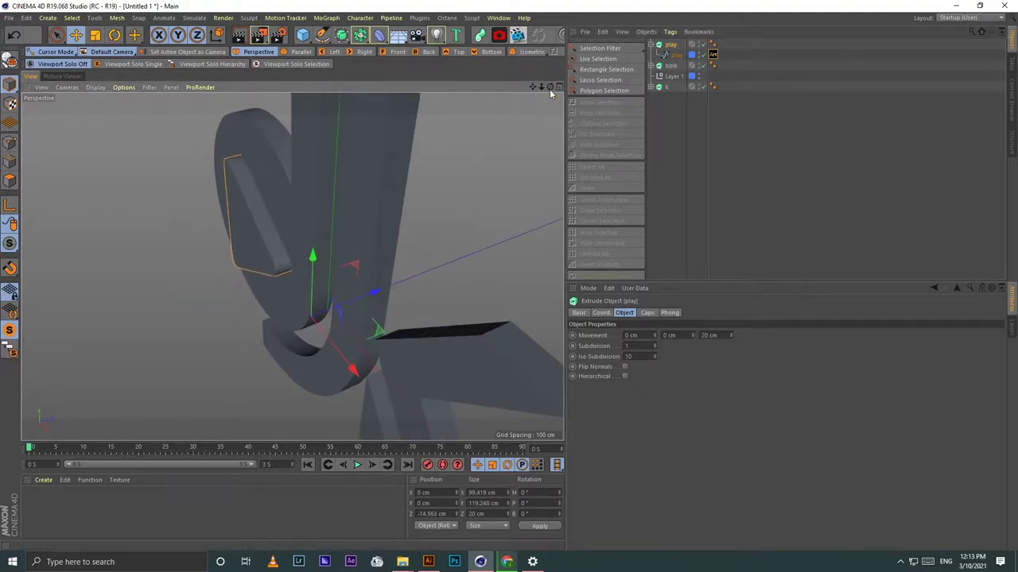
drag(550, 91, 509, 103)
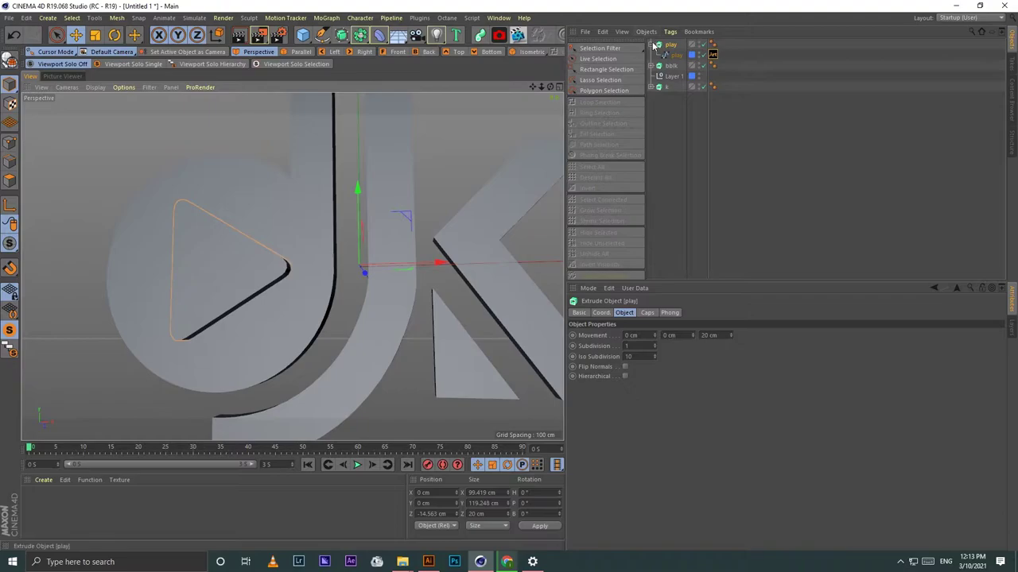
Step: Wrap play in a Subdivision Surface and give it a 4 cm fillet start cap
alt+drag(342, 35, 381, 50)
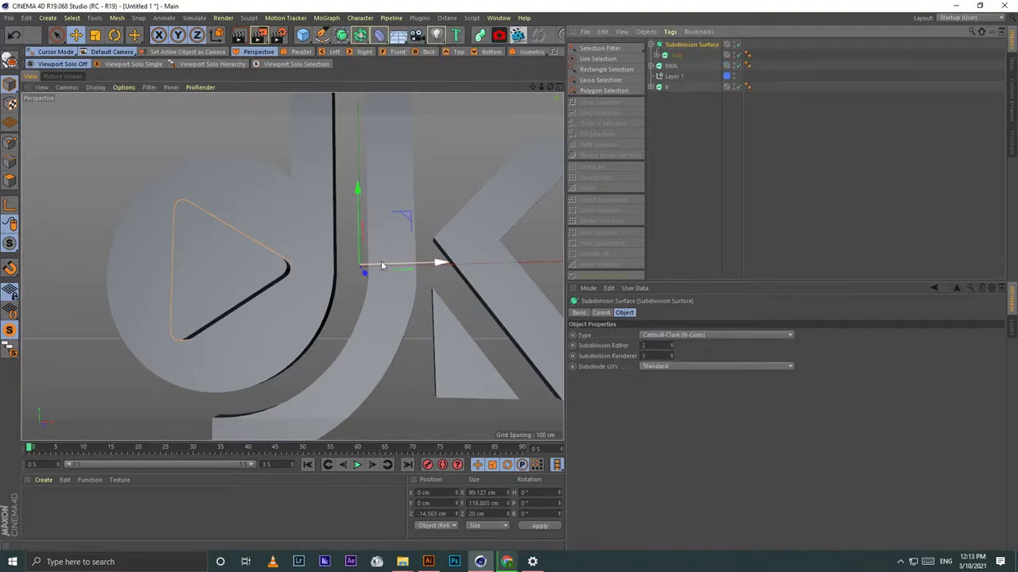
alt+drag(381, 265, 242, 250)
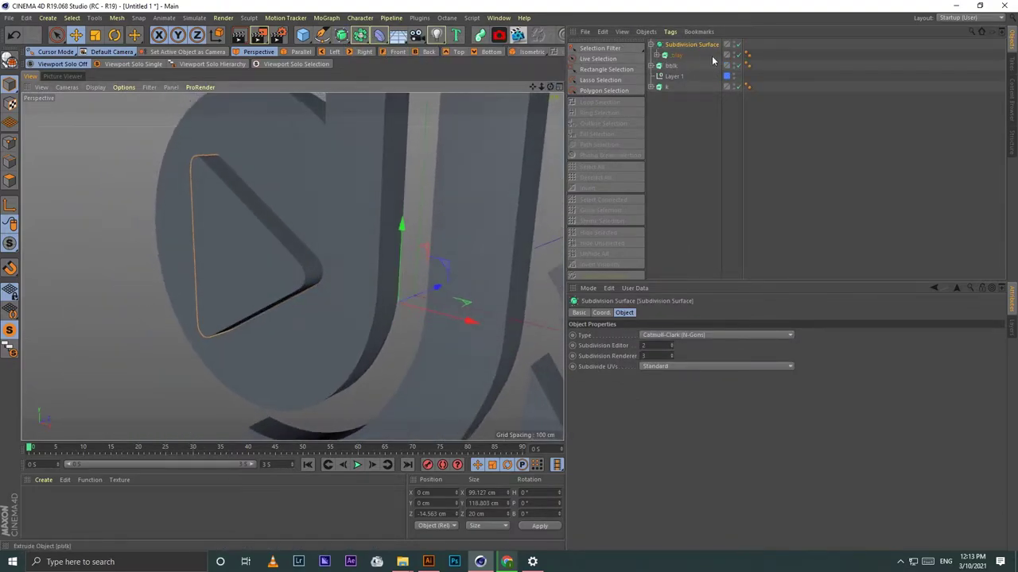
click(673, 55)
click(646, 312)
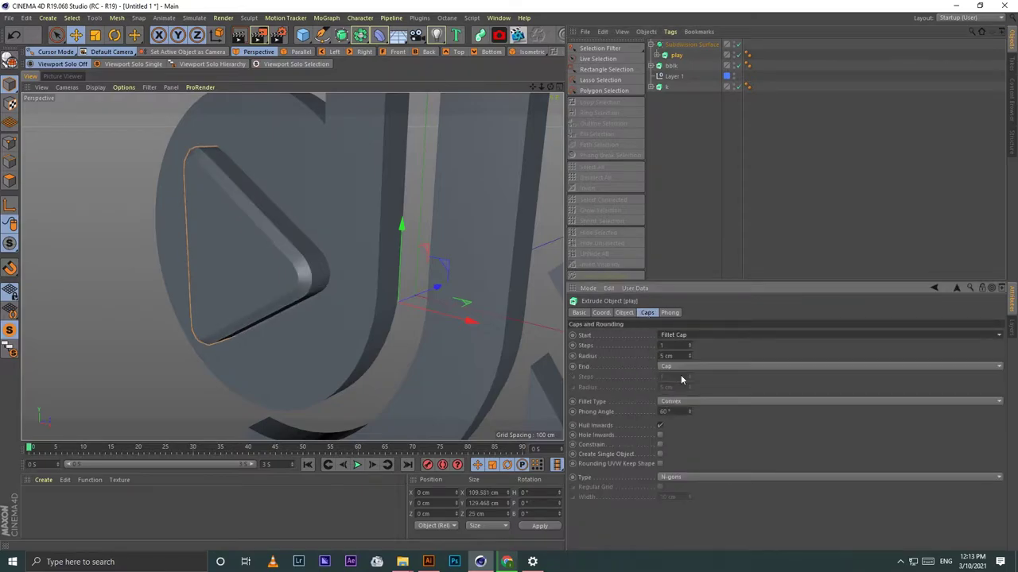
drag(689, 355, 690, 357)
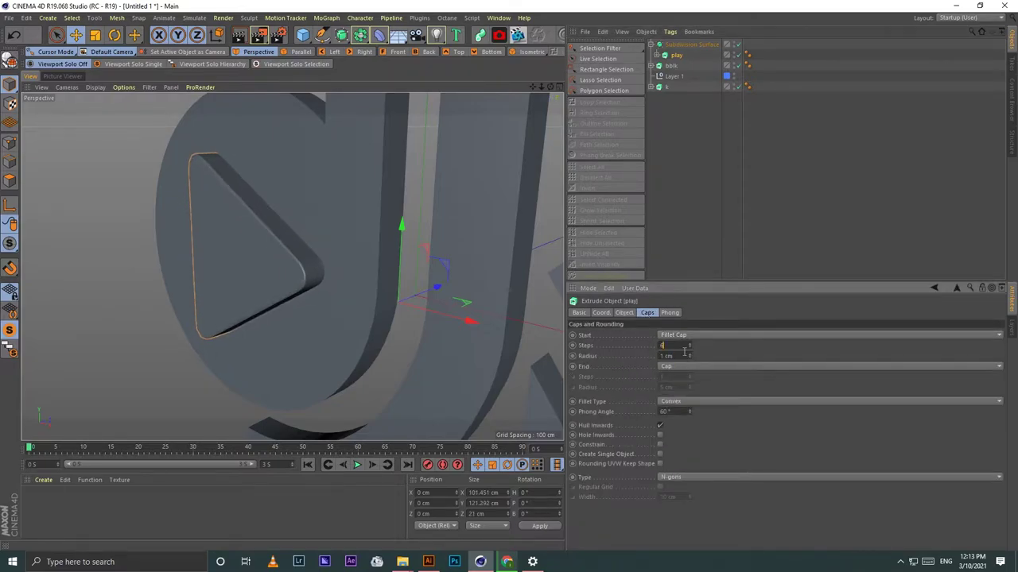
drag(684, 359, 688, 350)
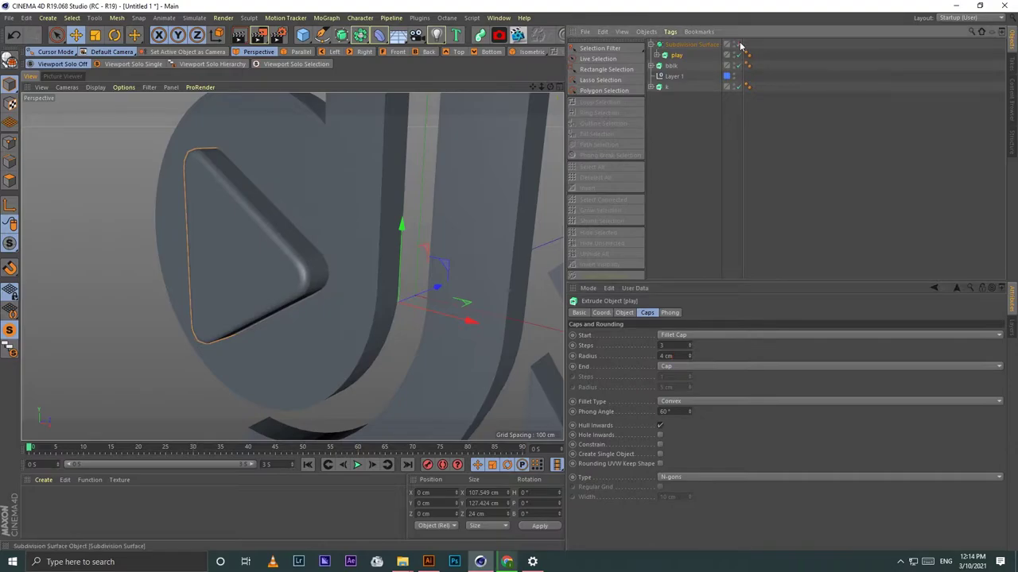
Step: Keep the play spline's intermediate points Subdivided and adjust its maximum length
click(656, 54)
click(678, 65)
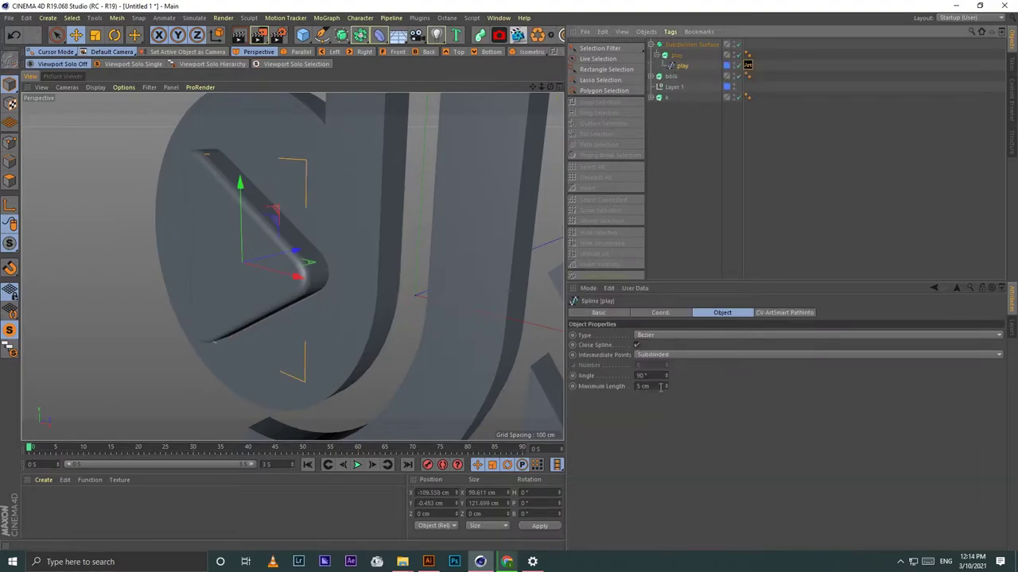
click(653, 354)
click(662, 387)
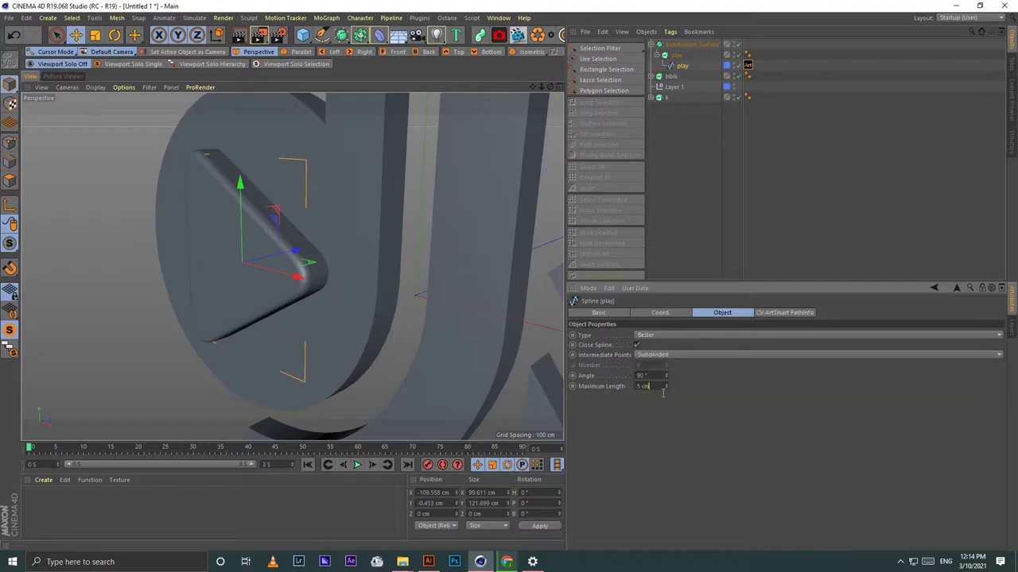
click(688, 45)
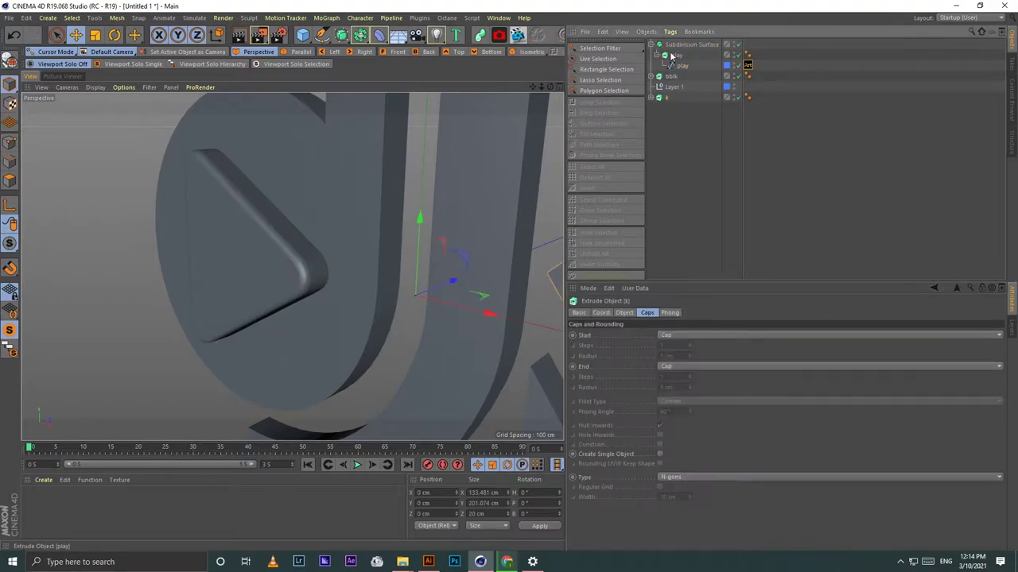
click(651, 44)
Step: Switch the viewport display to Gouraud Shading (Lines)
click(96, 88)
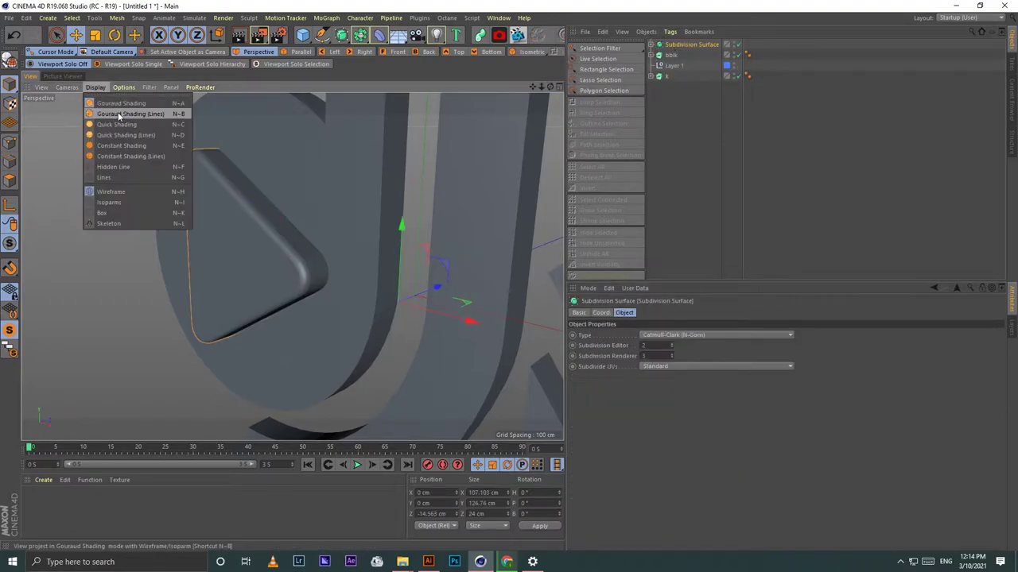
click(128, 115)
alt+drag(324, 229, 292, 266)
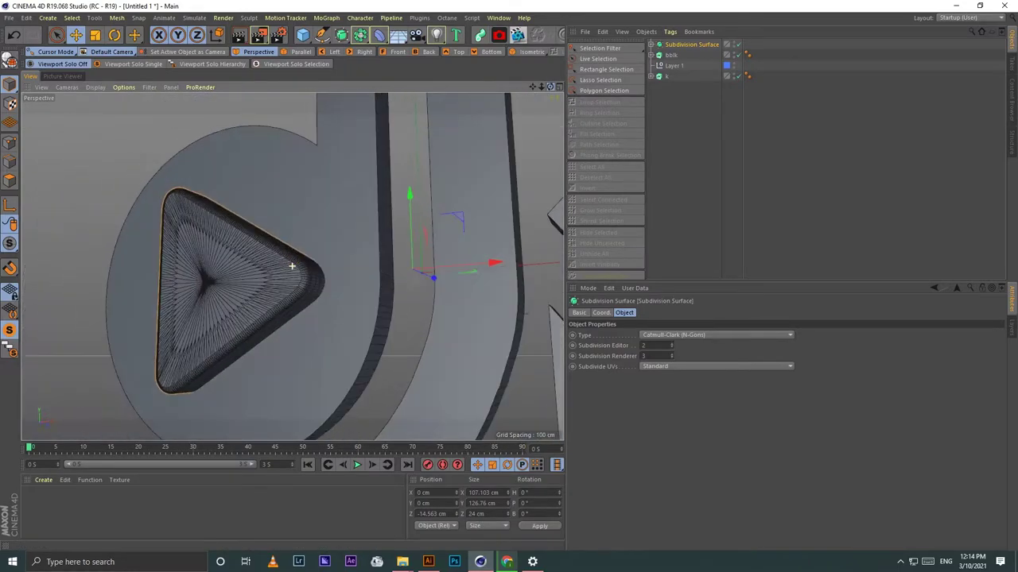
Step: Set the Extrude movement Z of play, bblk and k to 60 cm together
click(721, 182)
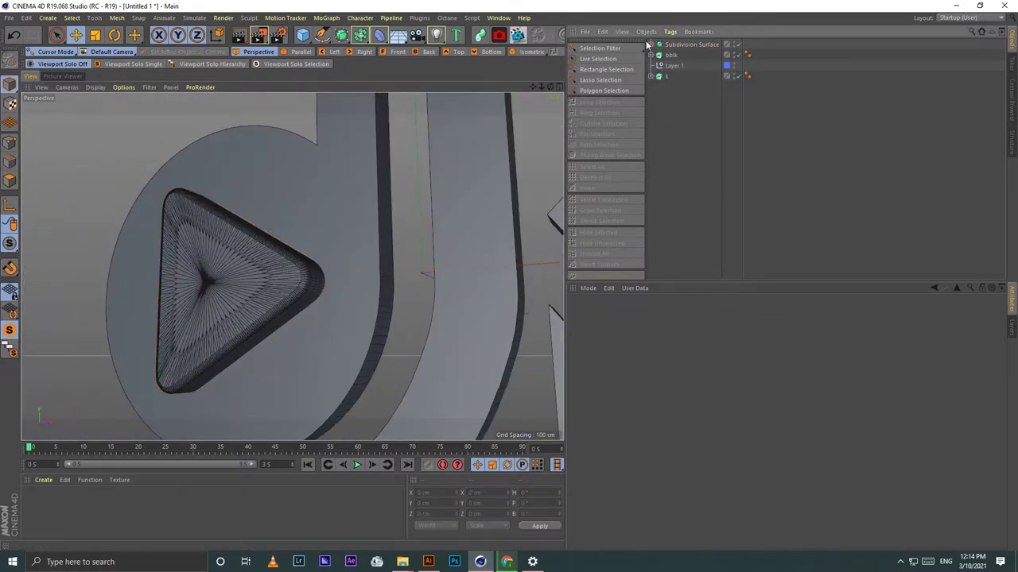
click(670, 55)
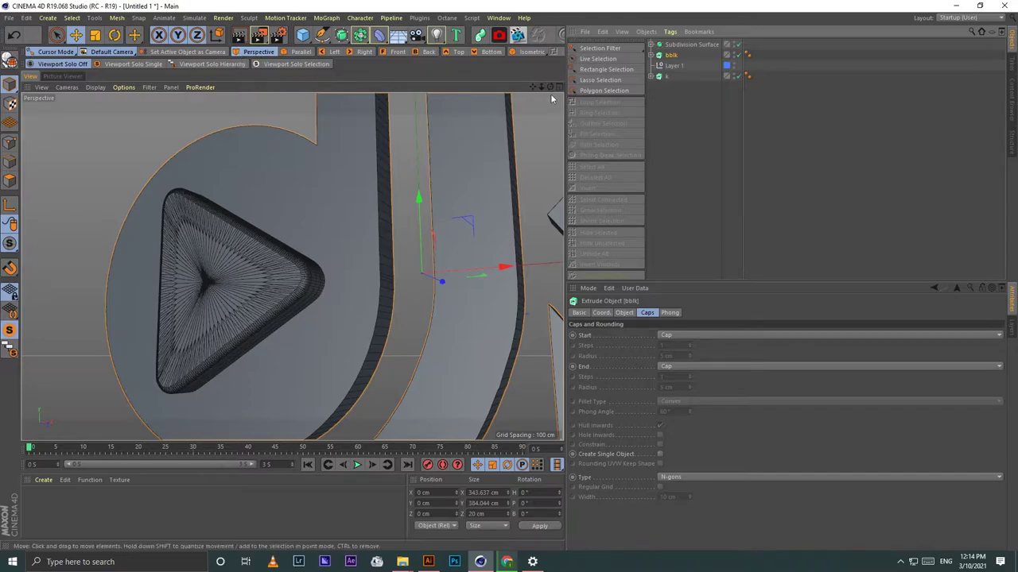
mouse_move(550, 94)
mouse_down()
mouse_move(540, 93)
mouse_move(696, 445)
mouse_up()
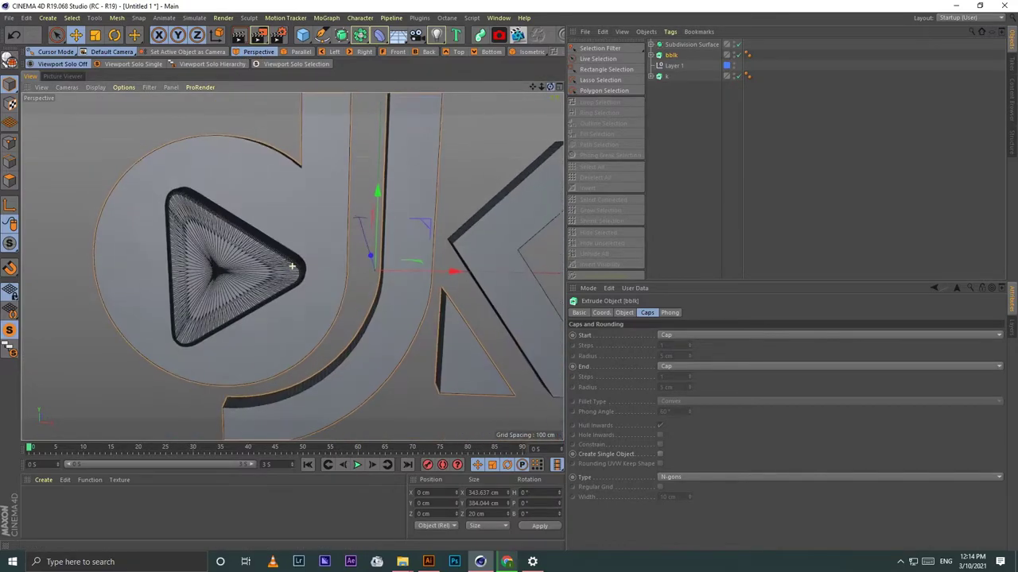
click(625, 313)
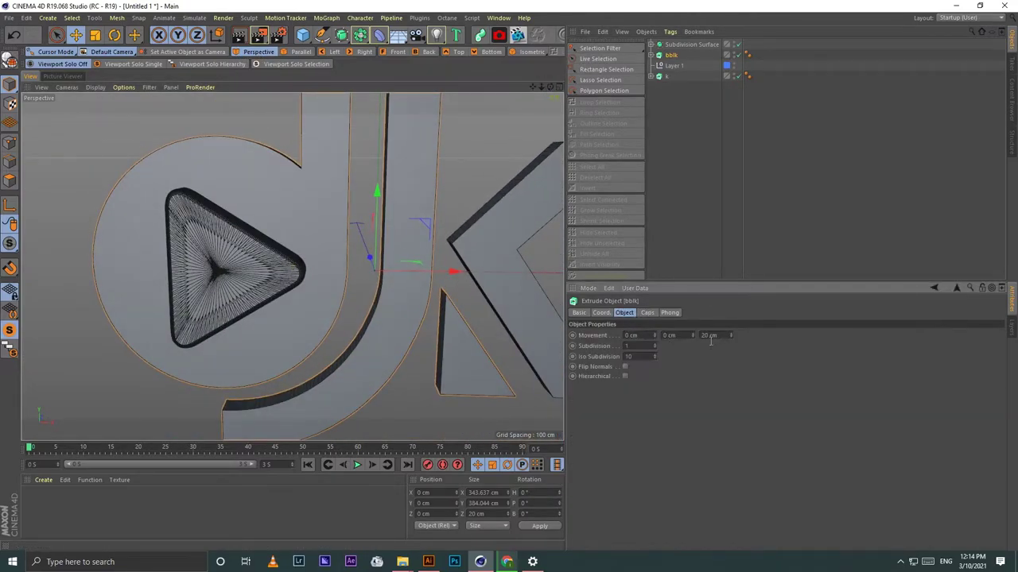
click(650, 45)
click(688, 44)
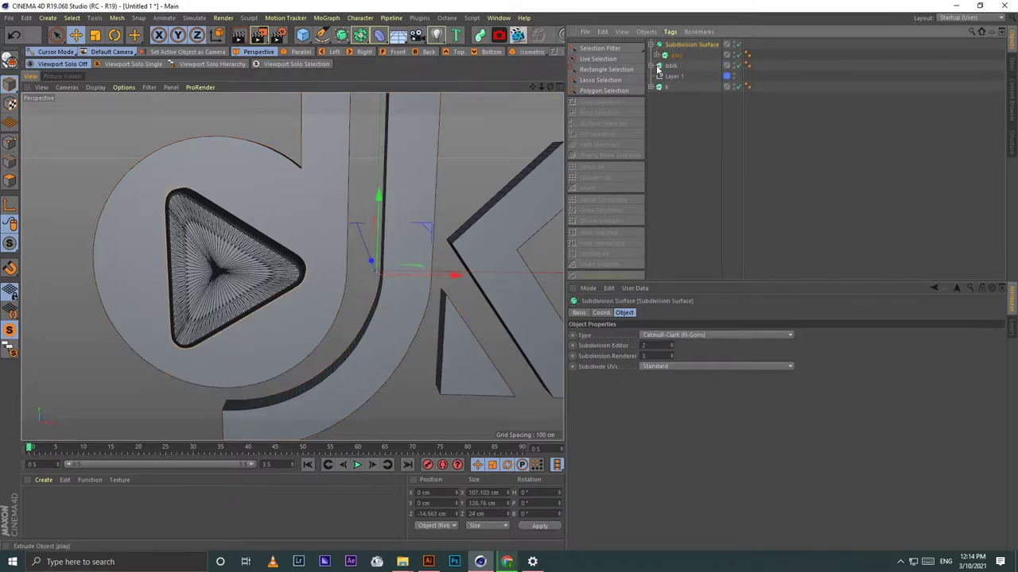
click(674, 56)
ctrl+click(671, 66)
ctrl+click(668, 86)
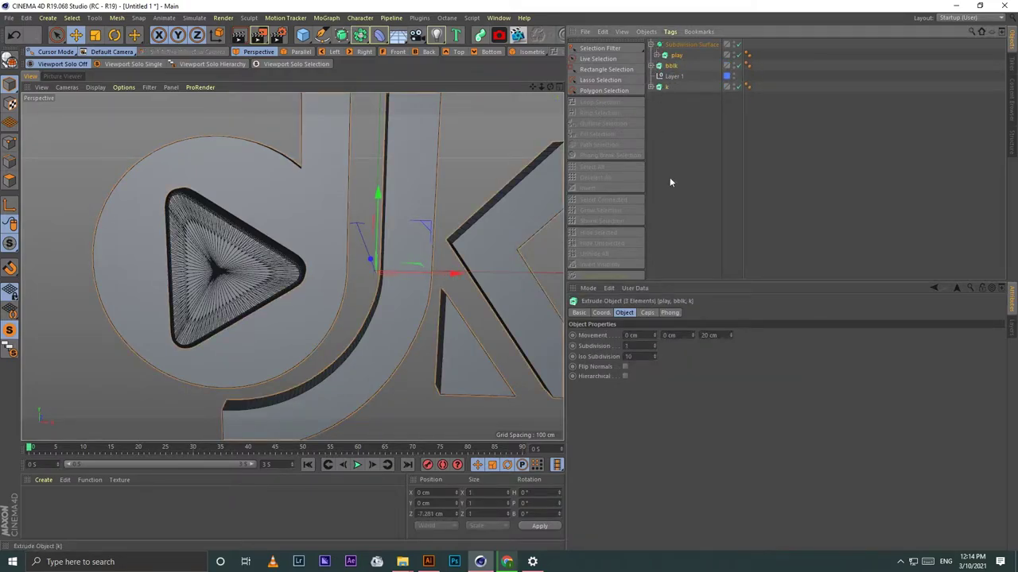
click(710, 336)
text(60)
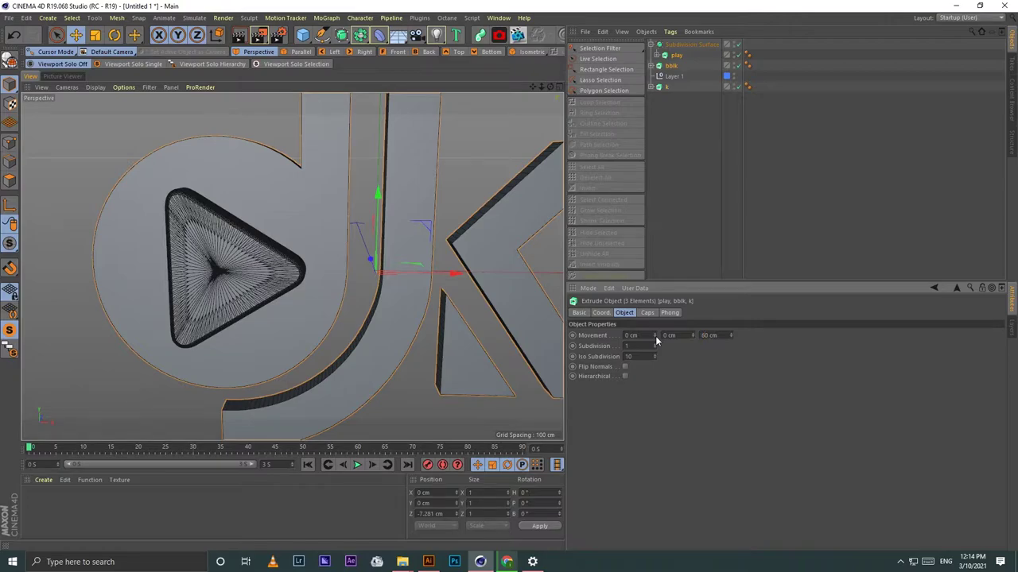
key(Return)
click(713, 172)
mouse_move(461, 244)
alt+mouse_down()
mouse_move(291, 267)
mouse_move(445, 255)
alt+mouse_up()
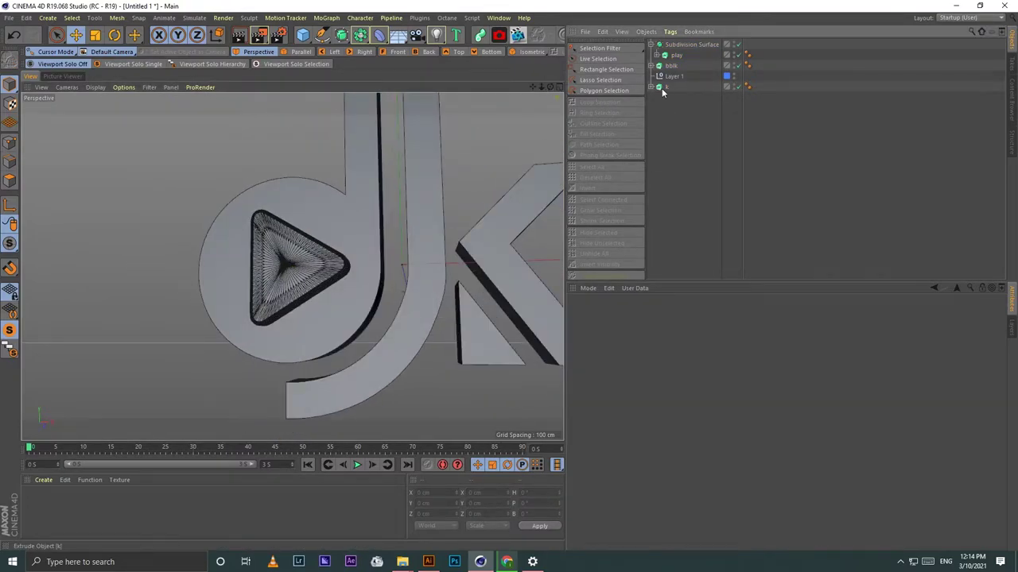
Step: Put the k extrusion inside a second Subdivision Surface
click(664, 86)
click(359, 35)
click(401, 49)
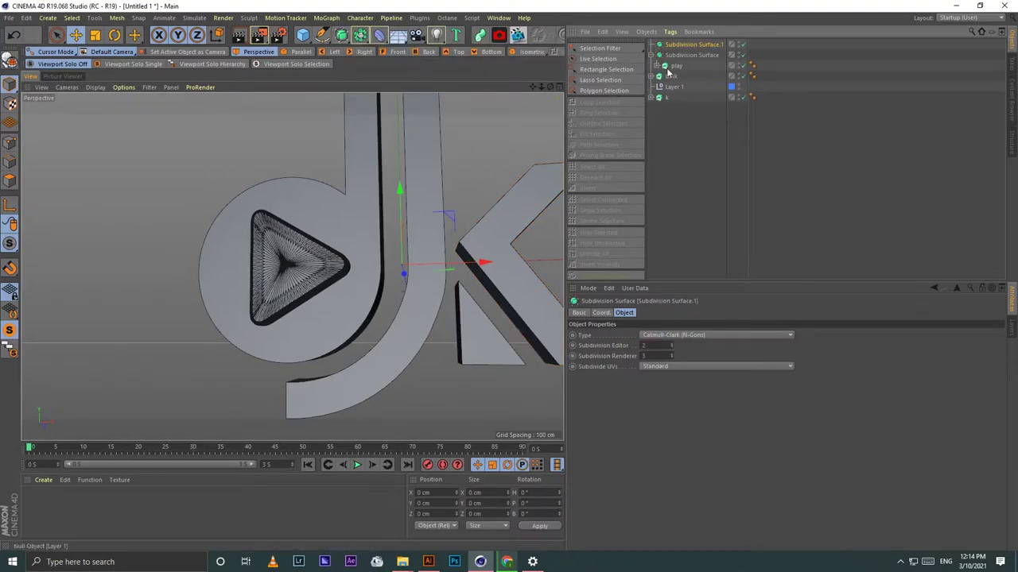
drag(668, 72, 657, 100)
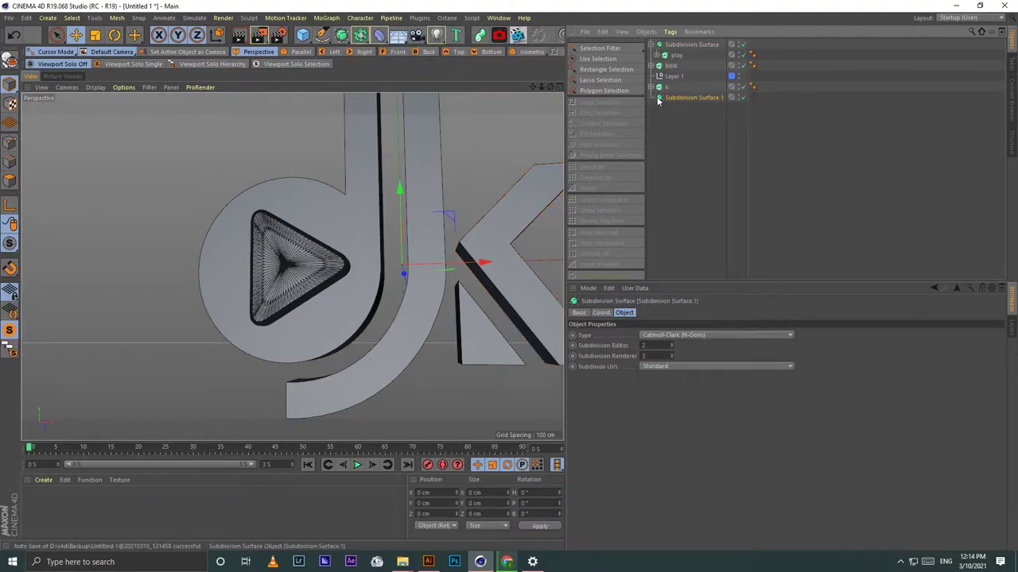
drag(670, 102, 672, 99)
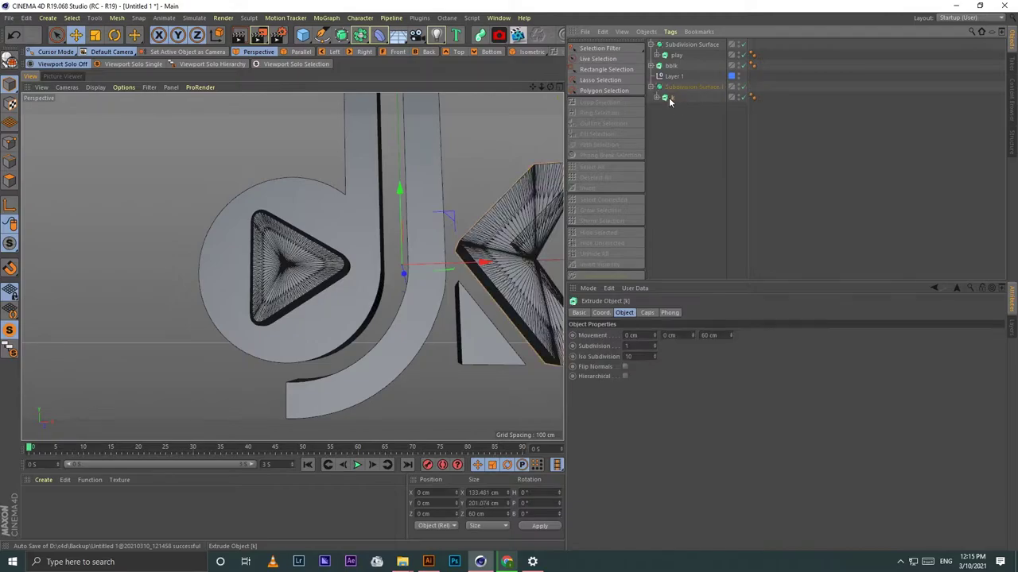
click(692, 88)
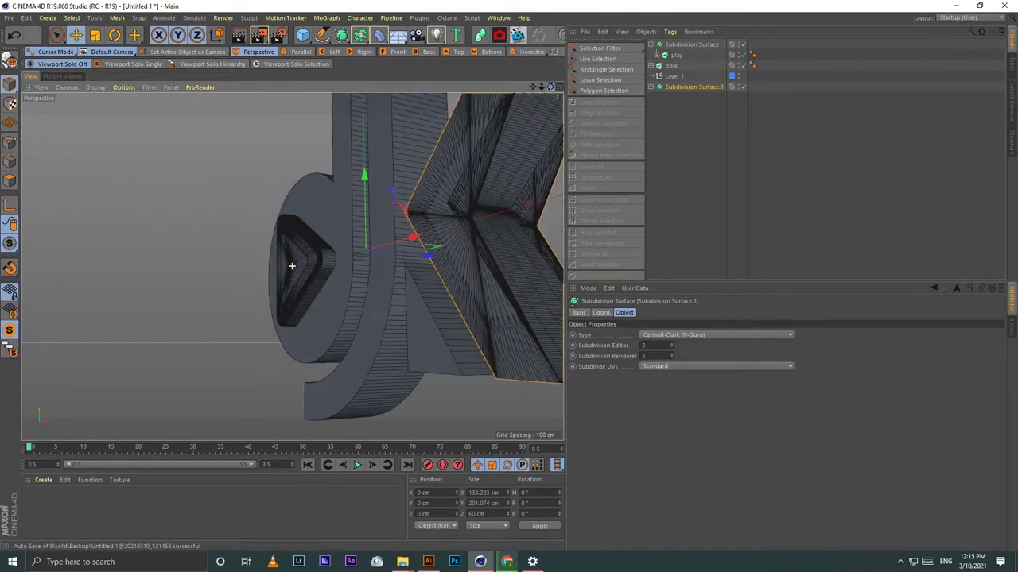
Step: Set the k spline's maximum length to 1 cm
alt+drag(291, 266, 262, 270)
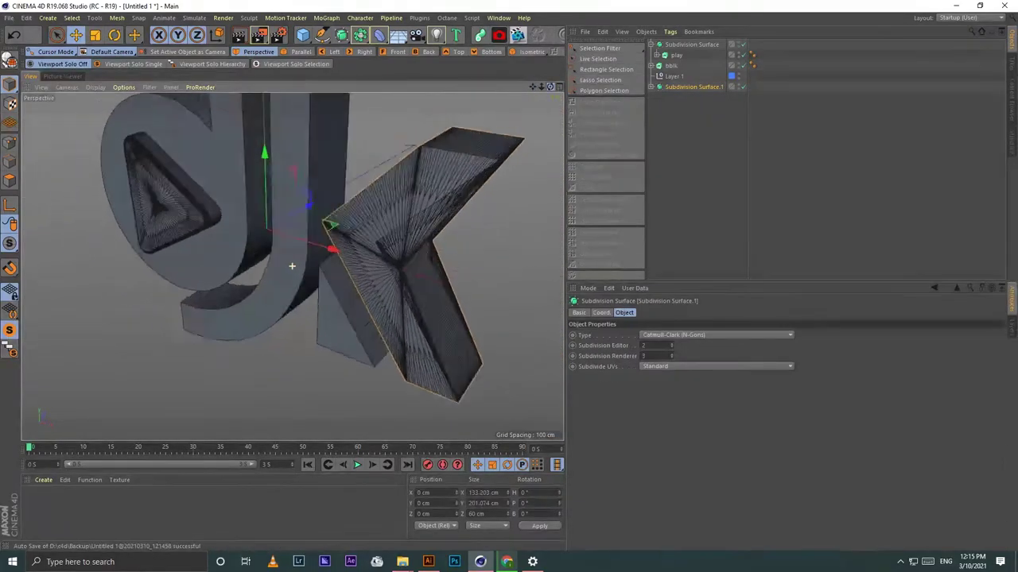
click(653, 86)
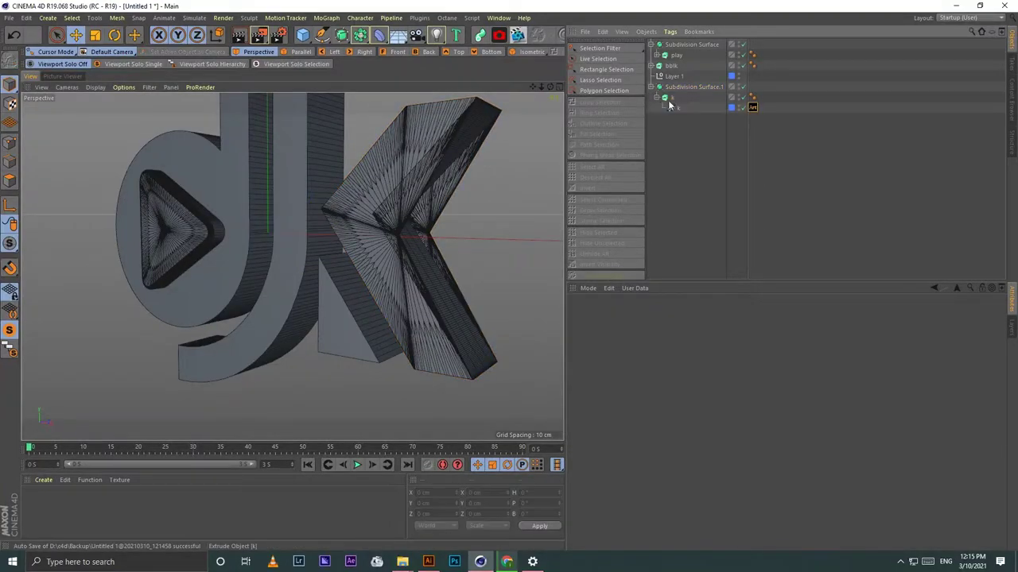
click(676, 107)
text(1)
key(Return)
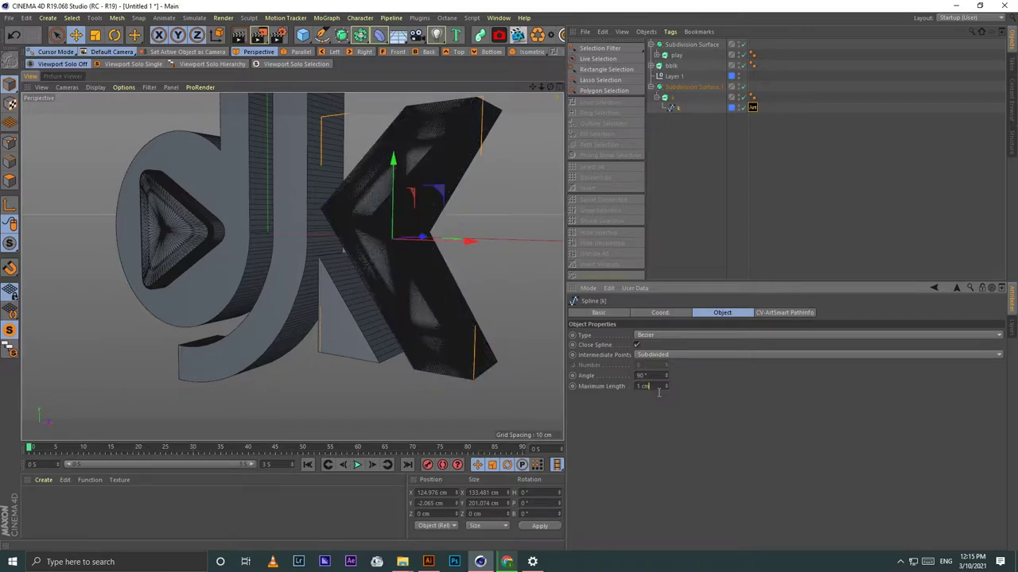
Step: Change the k spline to a 45° angle and 6 cm maximum length
drag(552, 89, 525, 111)
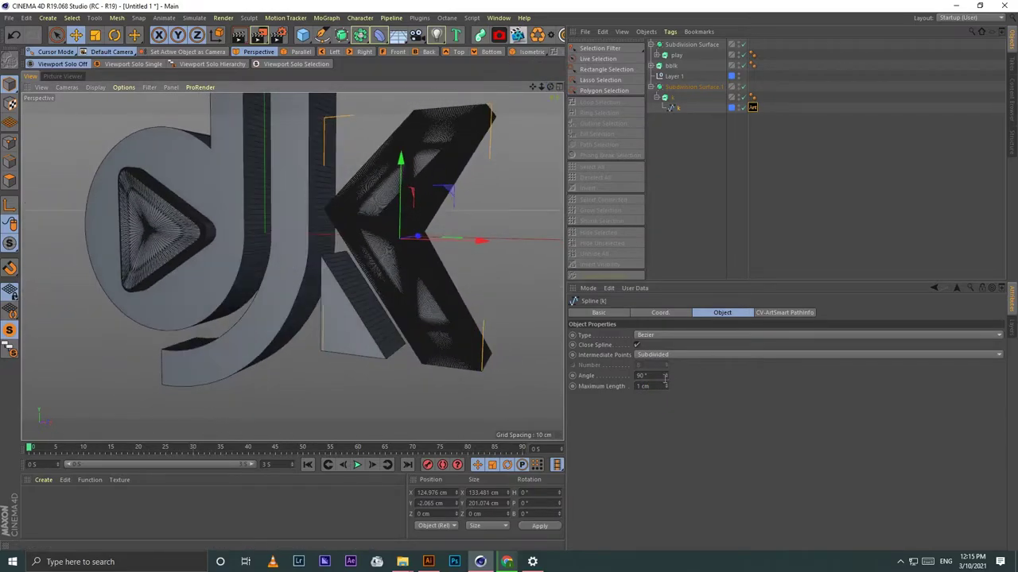
click(656, 375)
text(45)
key(Return)
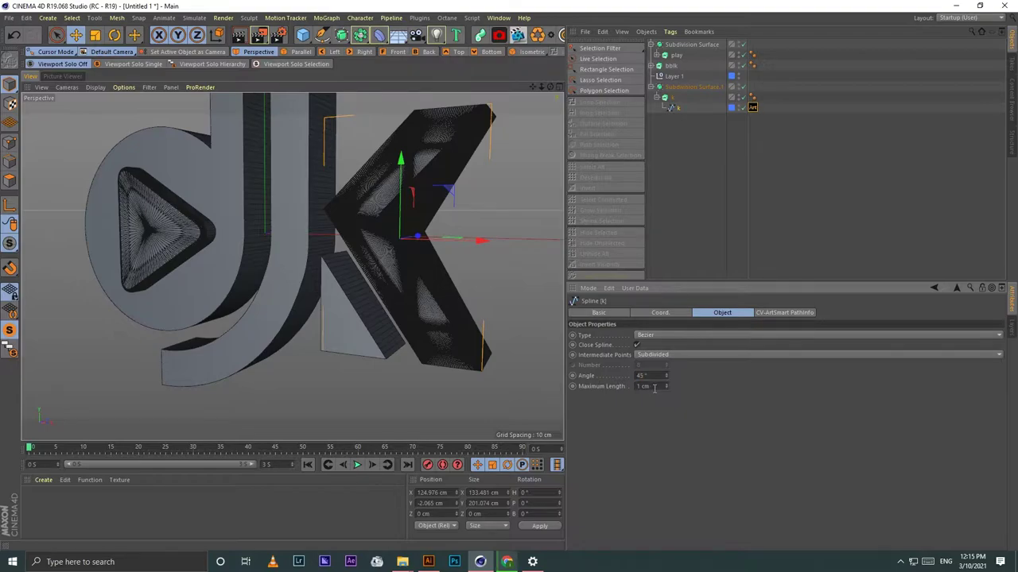
text(6)
key(Return)
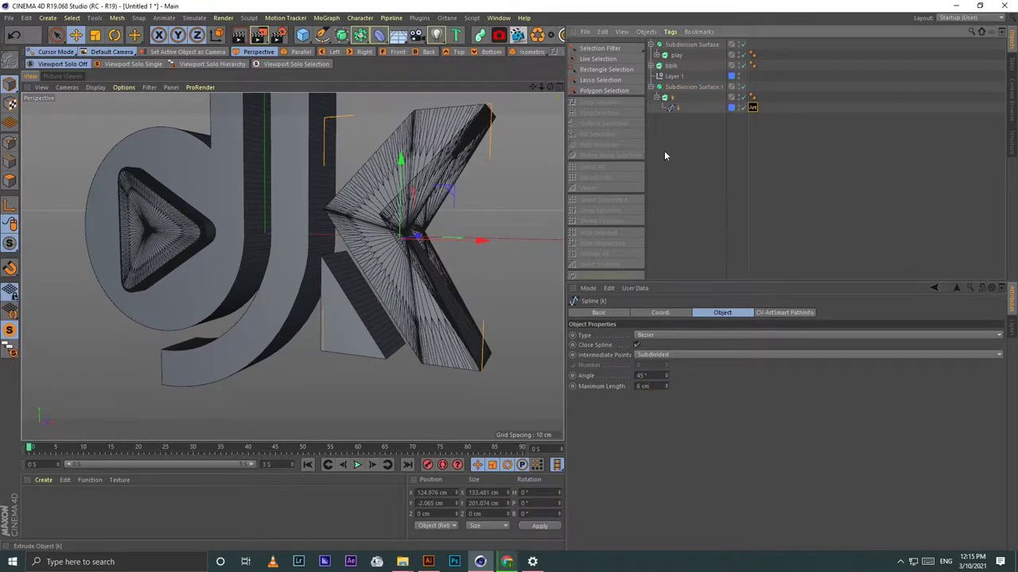
click(664, 150)
click(682, 89)
Step: Delete the k's subdivision surface and give k a 4-step, 3 cm fillet start cap
scroll(401, 238, up, 3)
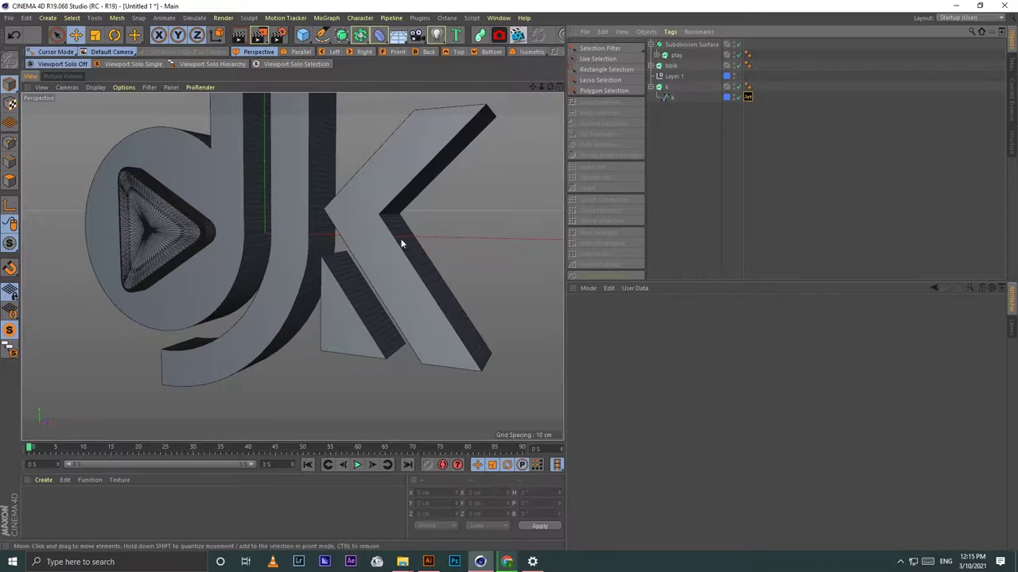
key(Delete)
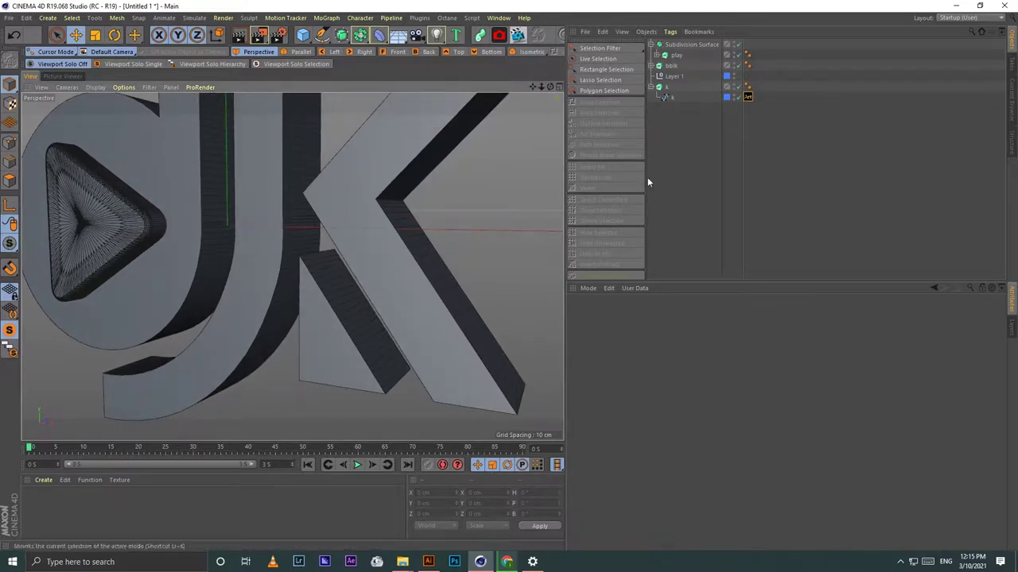
click(666, 88)
click(647, 313)
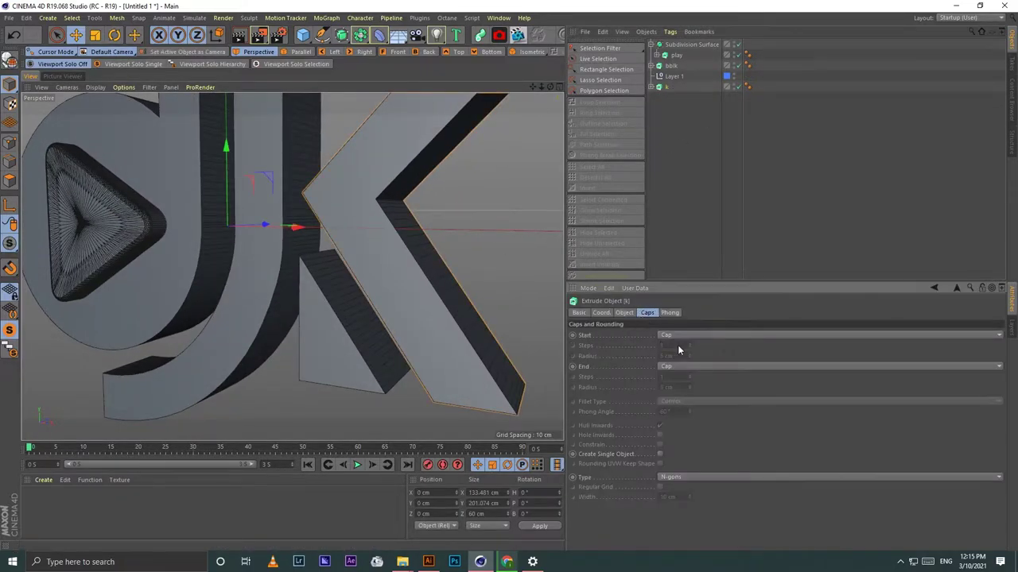
click(615, 314)
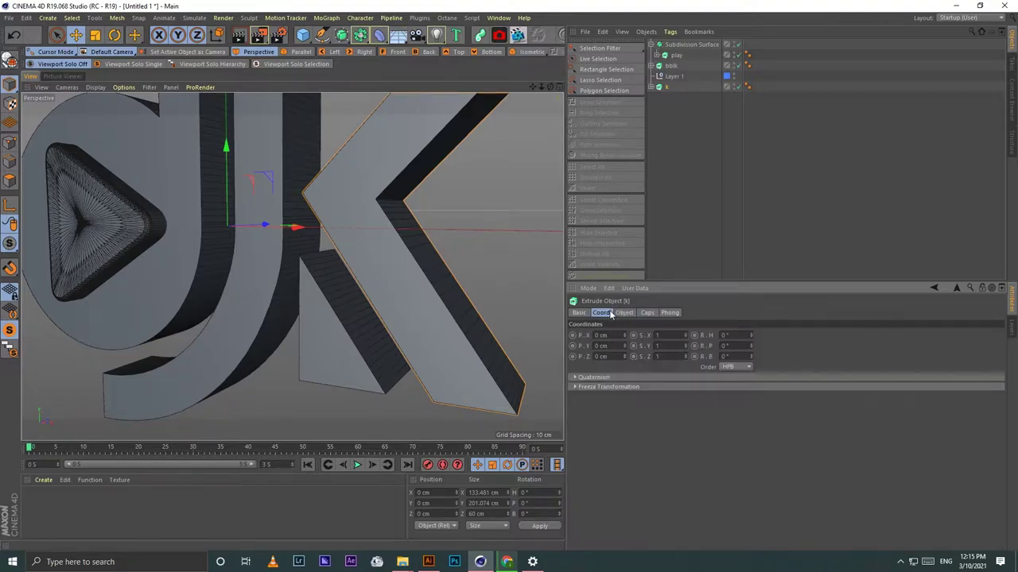
click(647, 312)
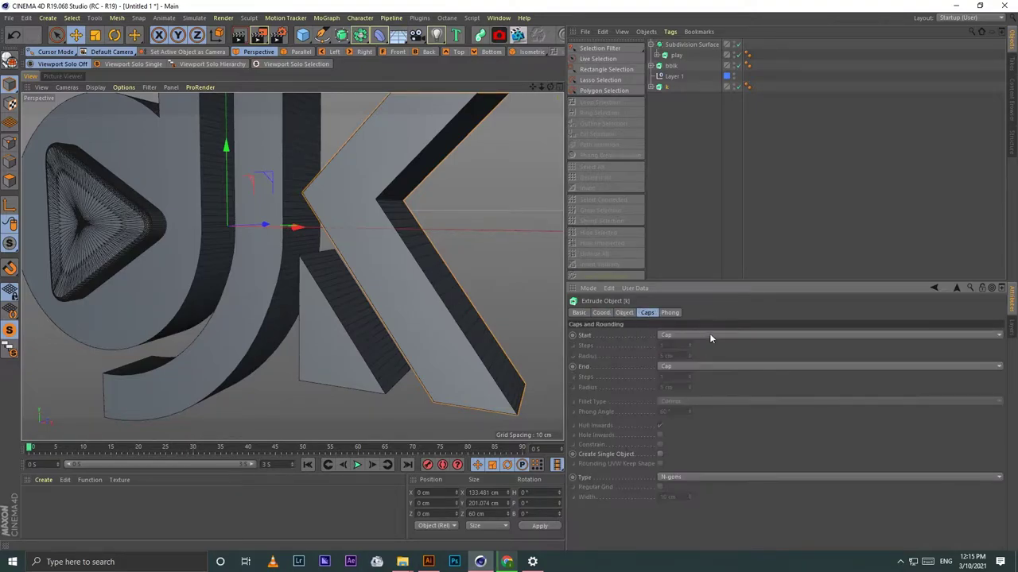
click(709, 335)
click(695, 376)
mouse_move(690, 345)
mouse_down()
mouse_move(689, 334)
mouse_move(685, 366)
mouse_up()
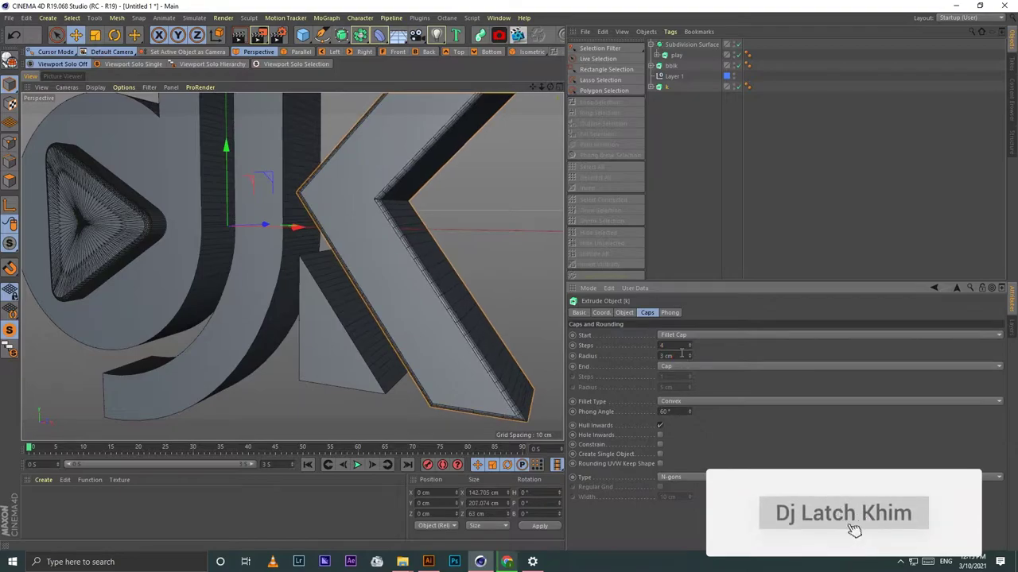
Step: Give the bblk extrusion a fillet start cap with 4 steps and 3 cm radius
click(668, 67)
click(677, 335)
click(676, 379)
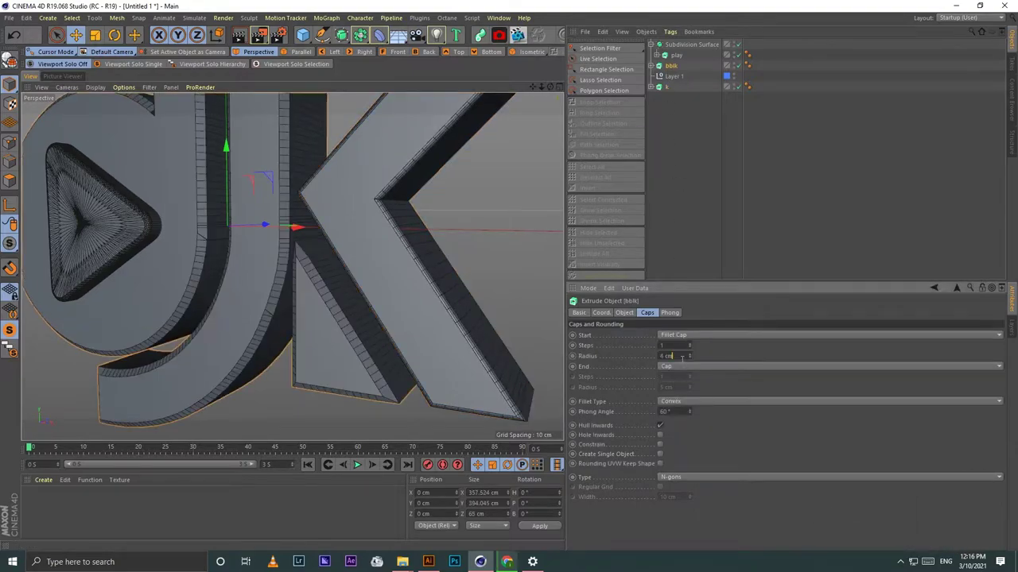
text(4)
key(Return)
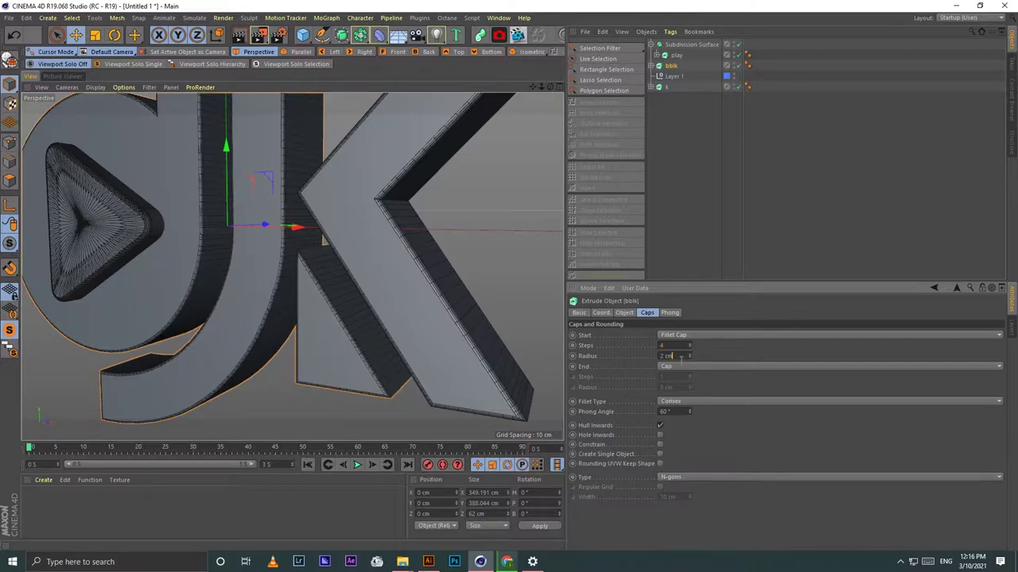
text(3)
key(Return)
Step: Move the play extrusion out of the Subdivision Surface
click(705, 261)
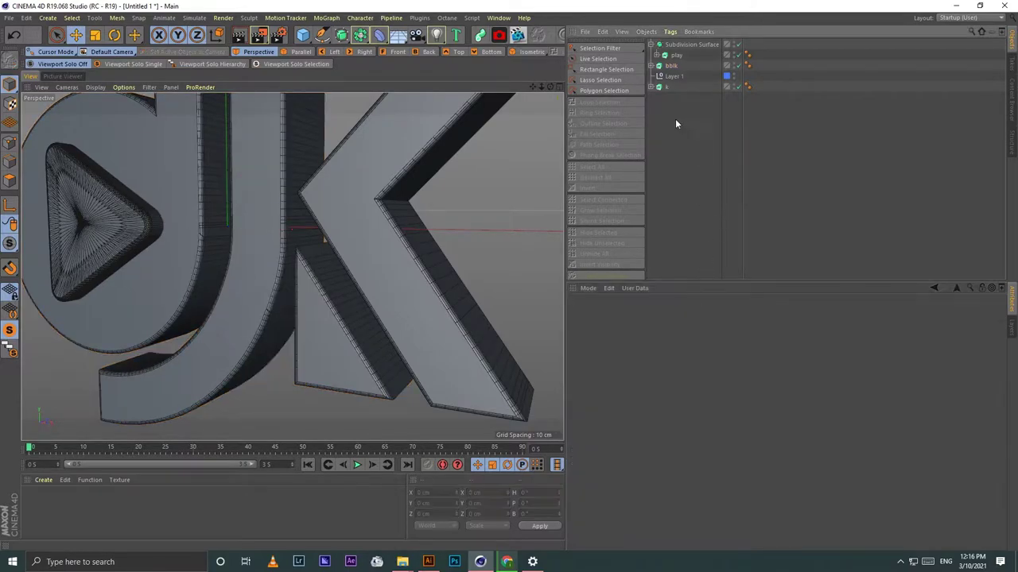
drag(664, 57, 672, 91)
click(681, 46)
Step: Delete the empty Layer 1 null and thin the k.1 and bblk.1 fillets to 2 steps, 1 cm radius
click(671, 65)
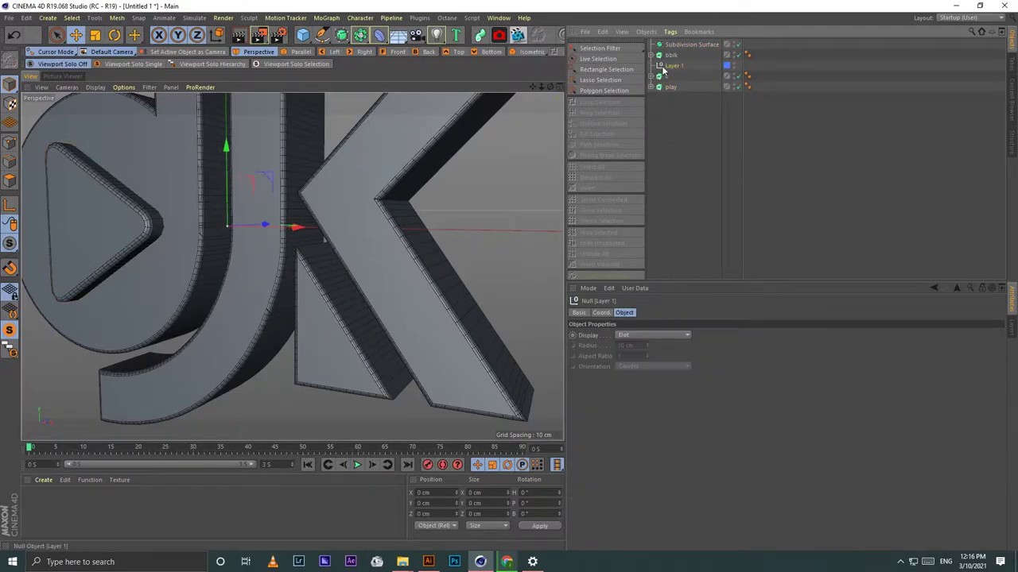
key(Delete)
click(670, 77)
click(670, 67)
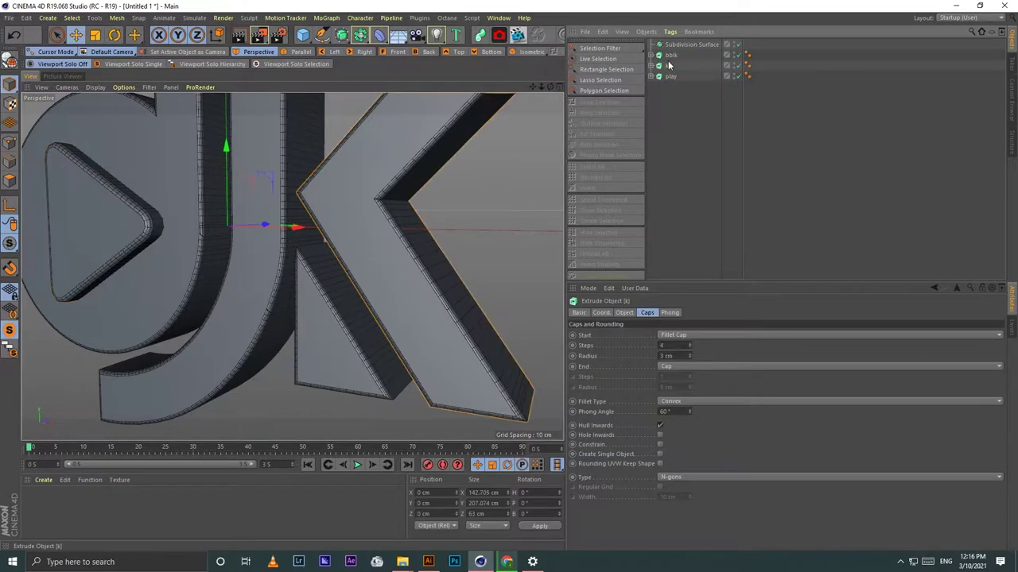
ctrl+click(671, 56)
mouse_move(320, 230)
alt+mouse_down()
mouse_move(258, 172)
mouse_move(269, 210)
alt+mouse_up()
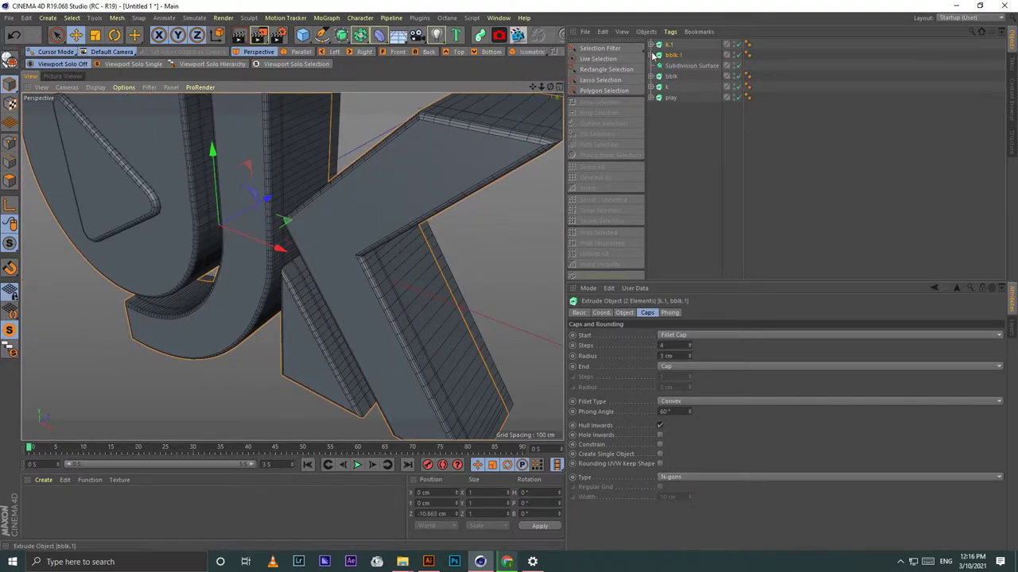
mouse_move(681, 362)
mouse_down()
mouse_move(683, 373)
mouse_move(685, 346)
mouse_up()
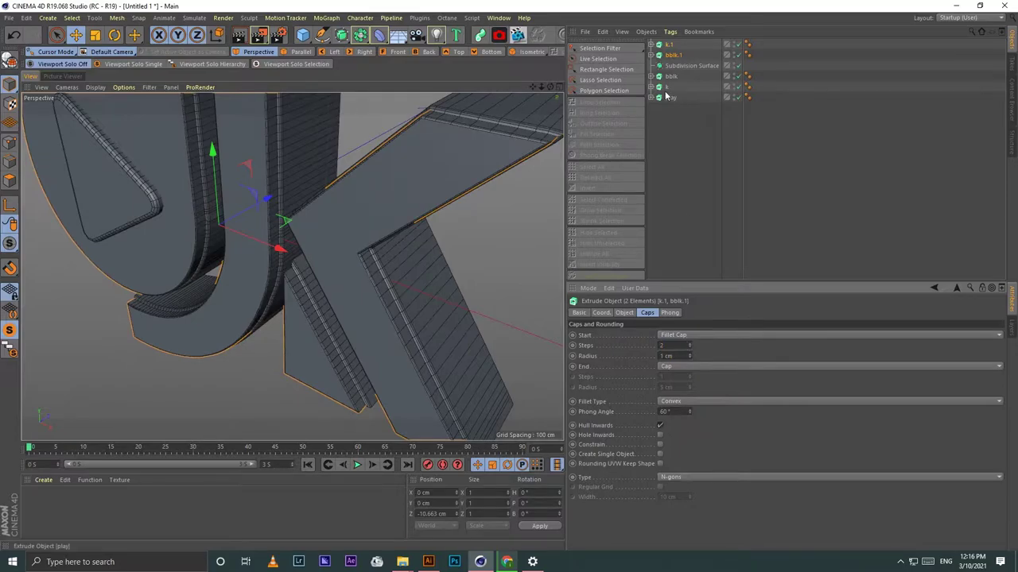
Step: Give the bblk and k extrusions an Engraved fillet type with a Quadrangles cap mesh
click(666, 115)
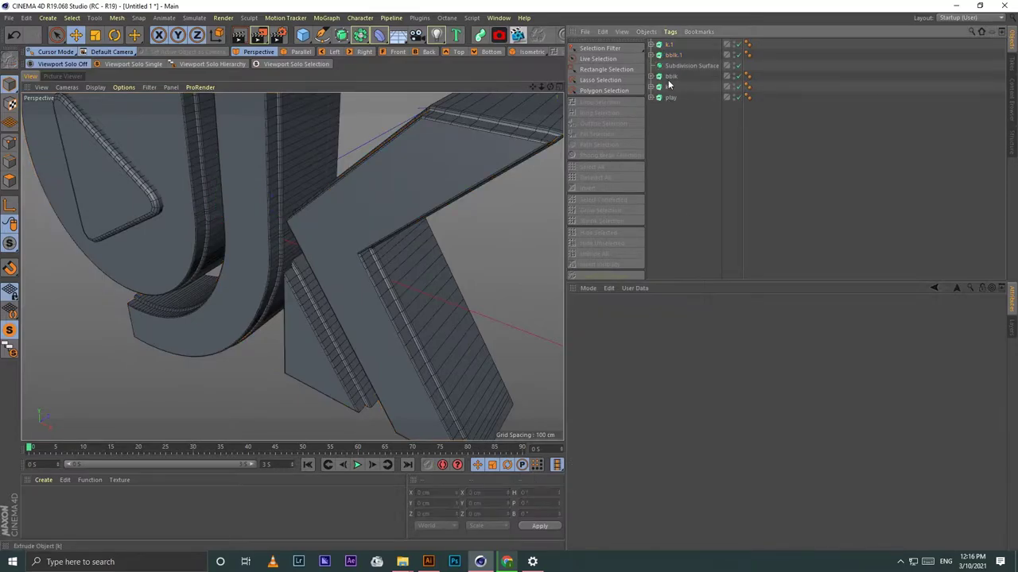
click(670, 76)
ctrl+click(671, 86)
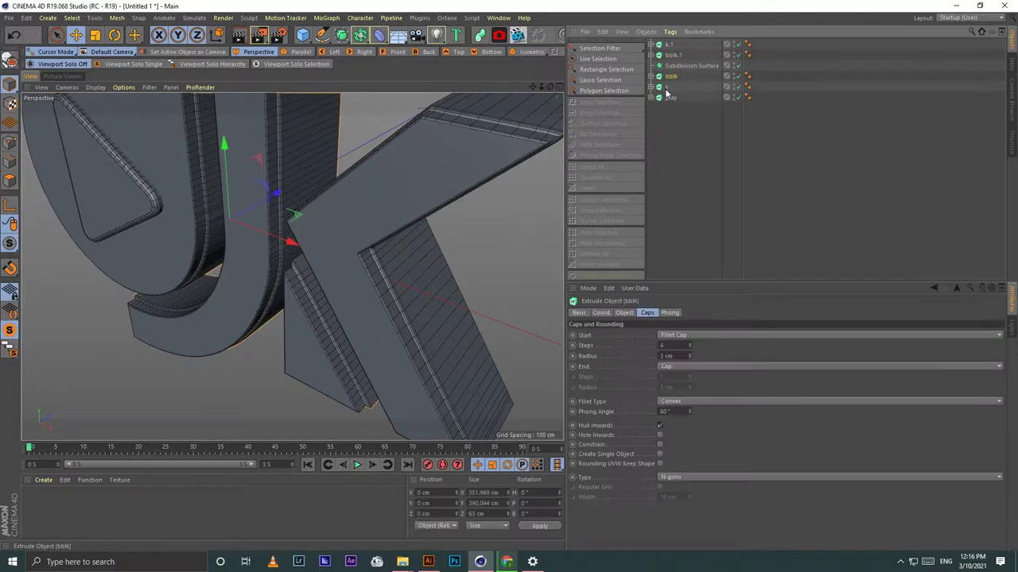
click(685, 476)
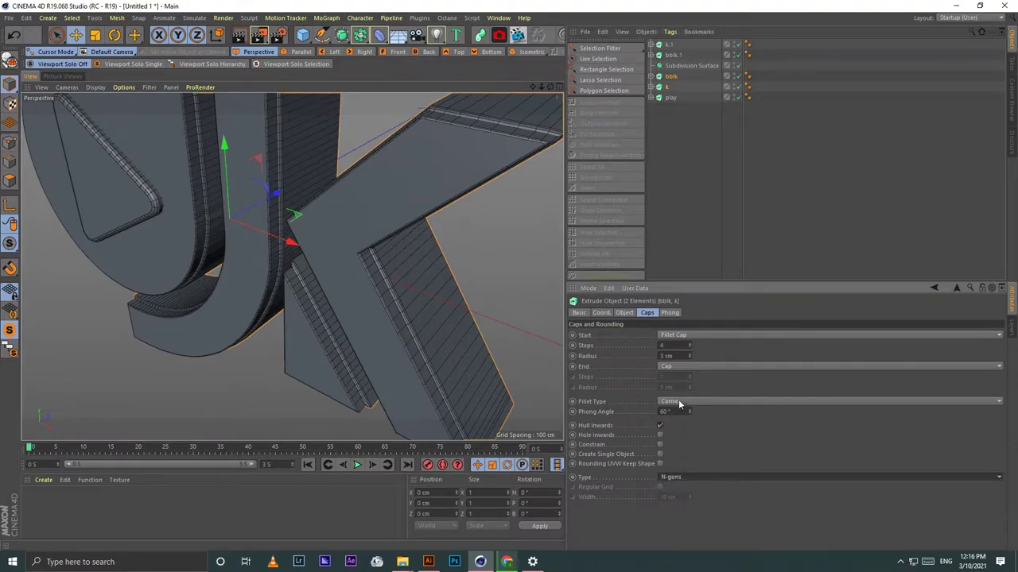
click(679, 402)
click(680, 447)
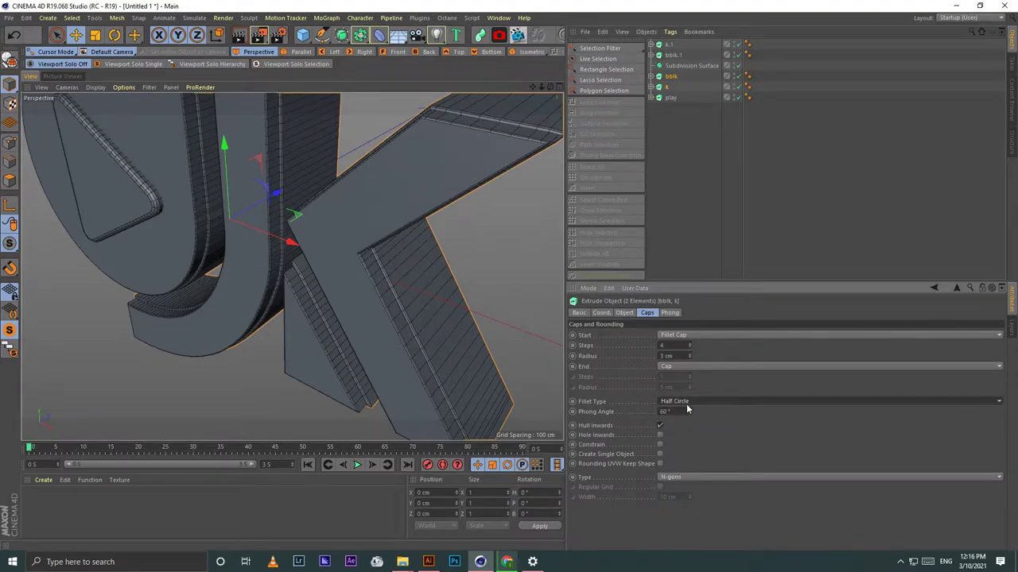
click(686, 403)
click(686, 477)
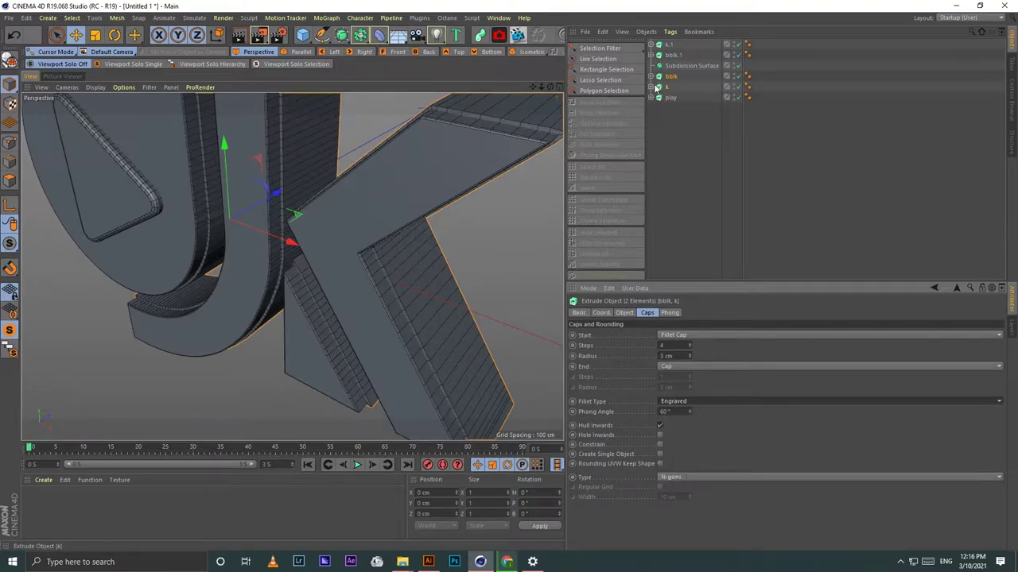
click(676, 477)
click(682, 501)
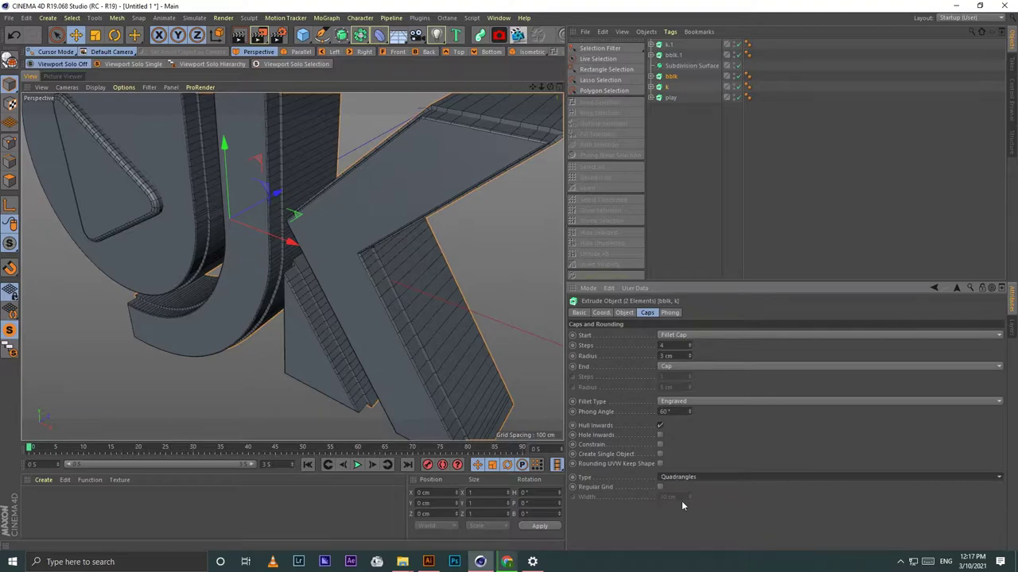
Step: Set the bblk extrusion's fillet cap radius to 6 cm and view the letters head-on
click(676, 66)
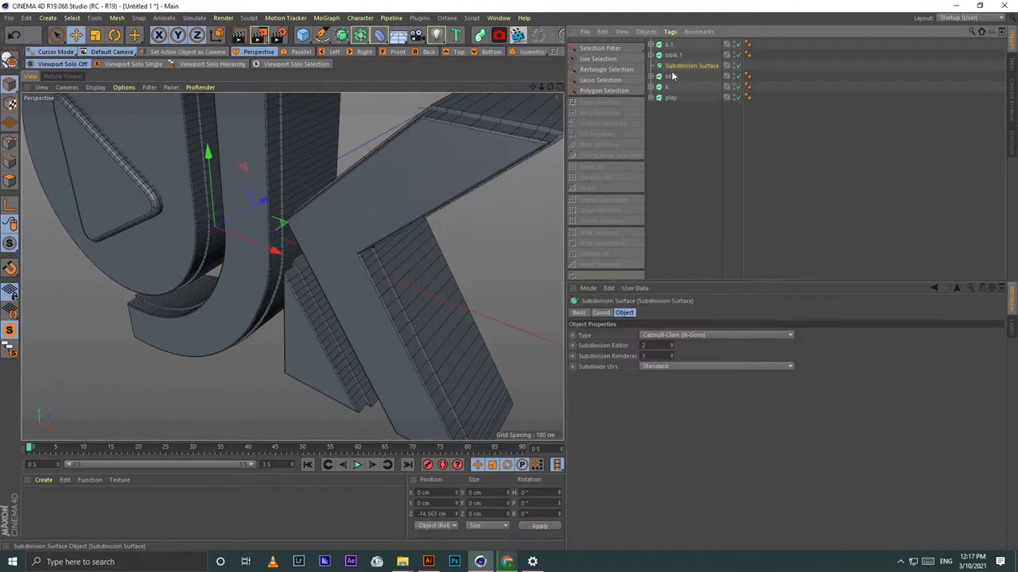
click(676, 75)
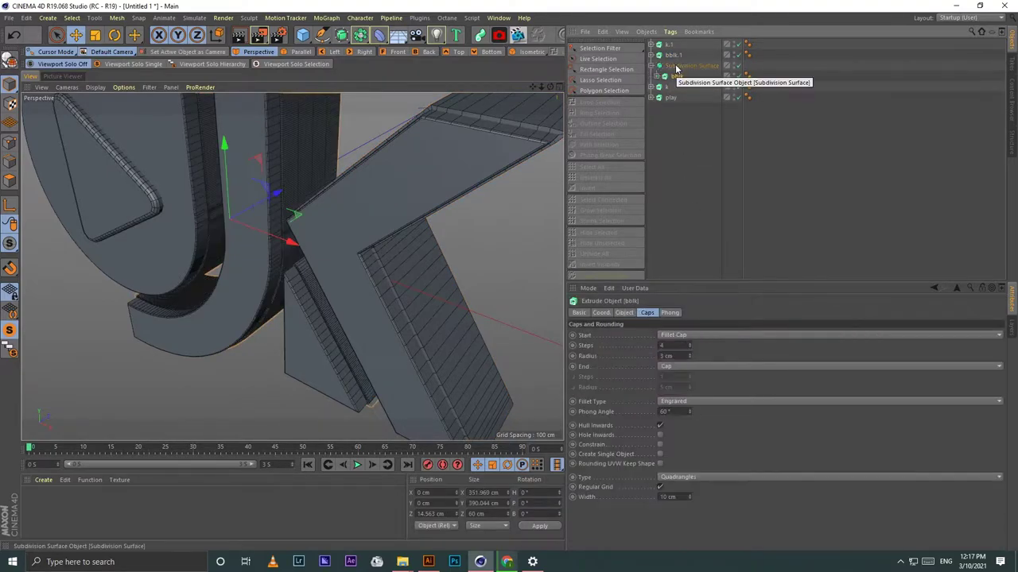
double_click(674, 356)
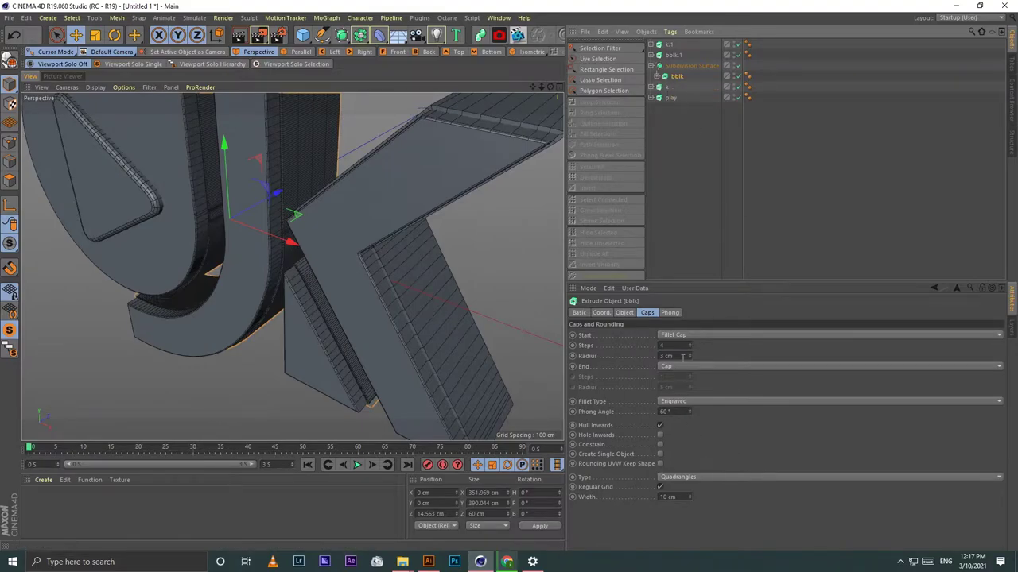
text(6)
key(Return)
mouse_move(262, 239)
alt+mouse_down()
mouse_move(291, 266)
mouse_move(543, 88)
mouse_move(292, 267)
alt+mouse_up()
scroll(292, 266, up, 3)
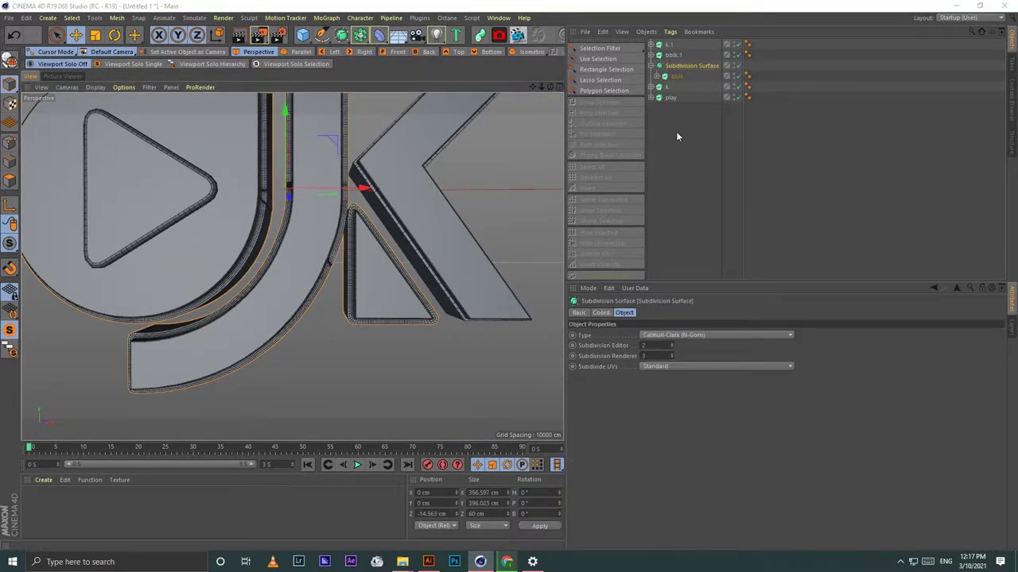
Step: Add a second Subdivision Surface containing the k extrusion and enlarge k's fillet radius to 5 cm
click(359, 35)
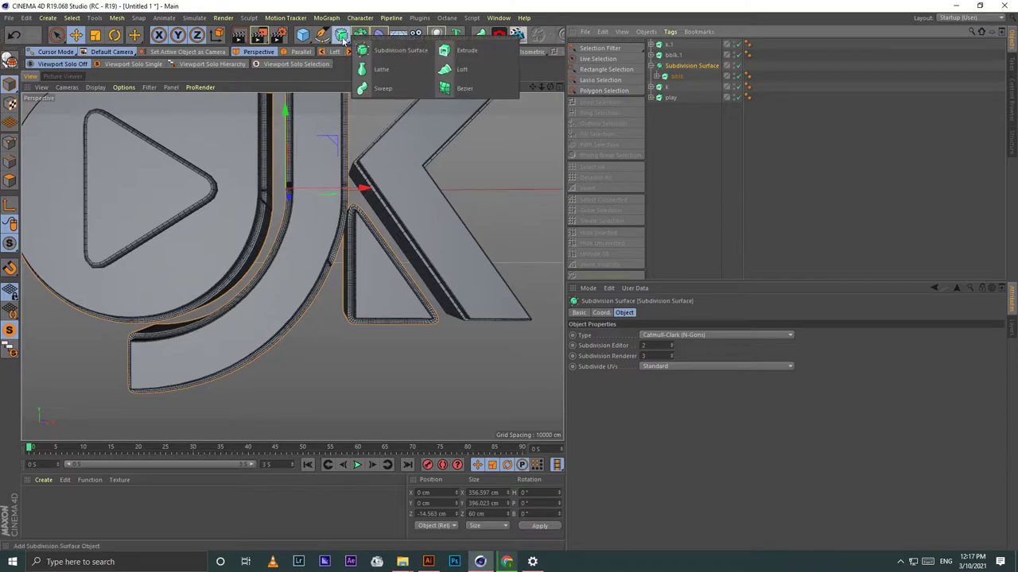
alt+click(351, 42)
drag(699, 75, 688, 131)
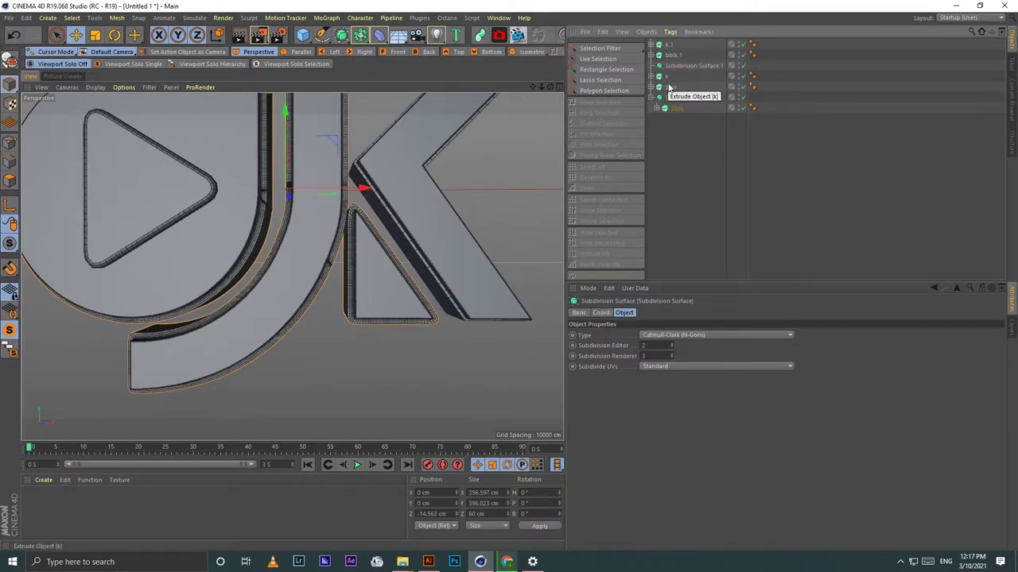
click(669, 86)
drag(692, 68, 681, 71)
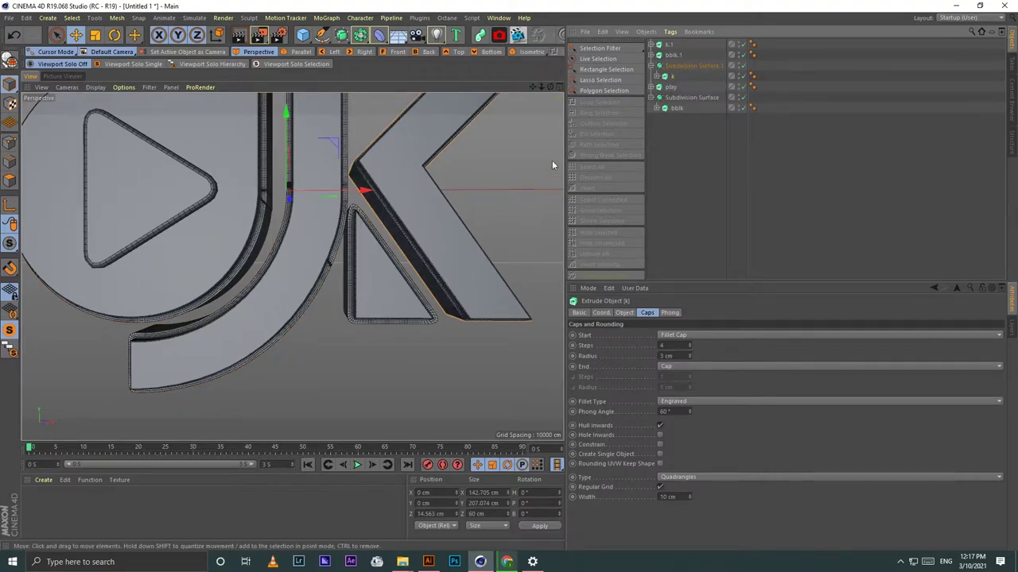
drag(549, 86, 292, 266)
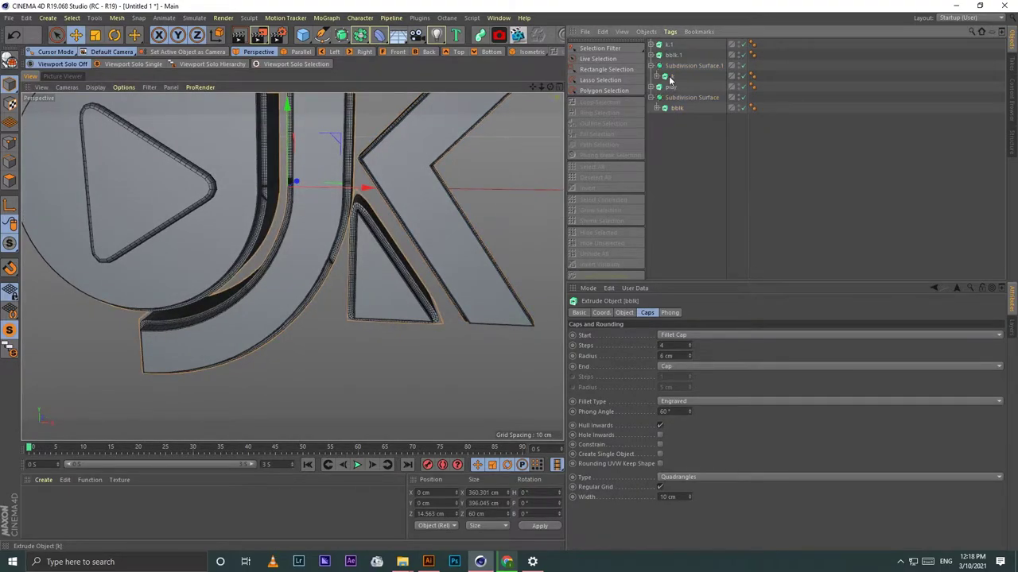
drag(688, 355, 685, 360)
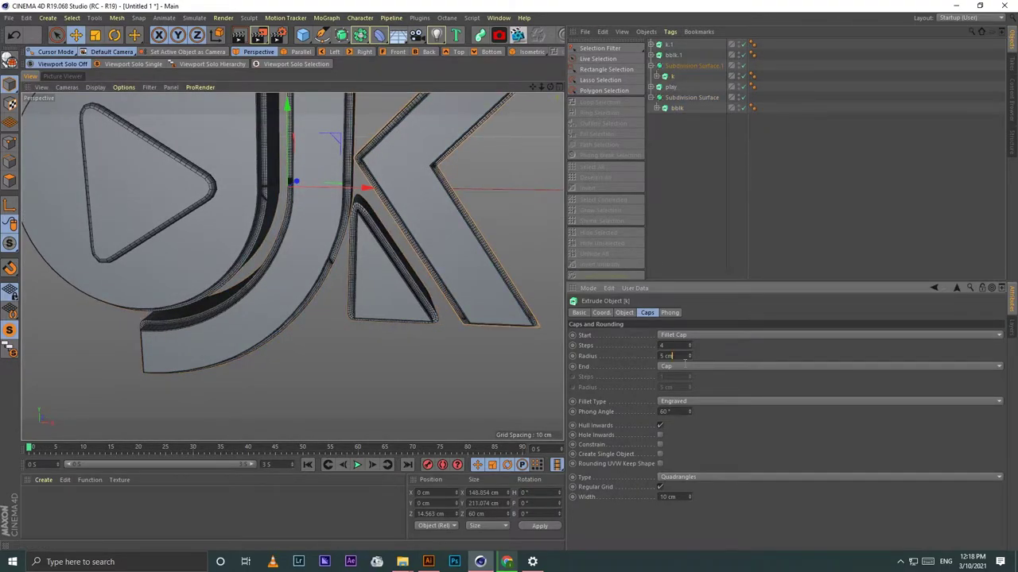
Step: Give bblk's back edge a Fillet Cap with a 5 cm radius
click(676, 108)
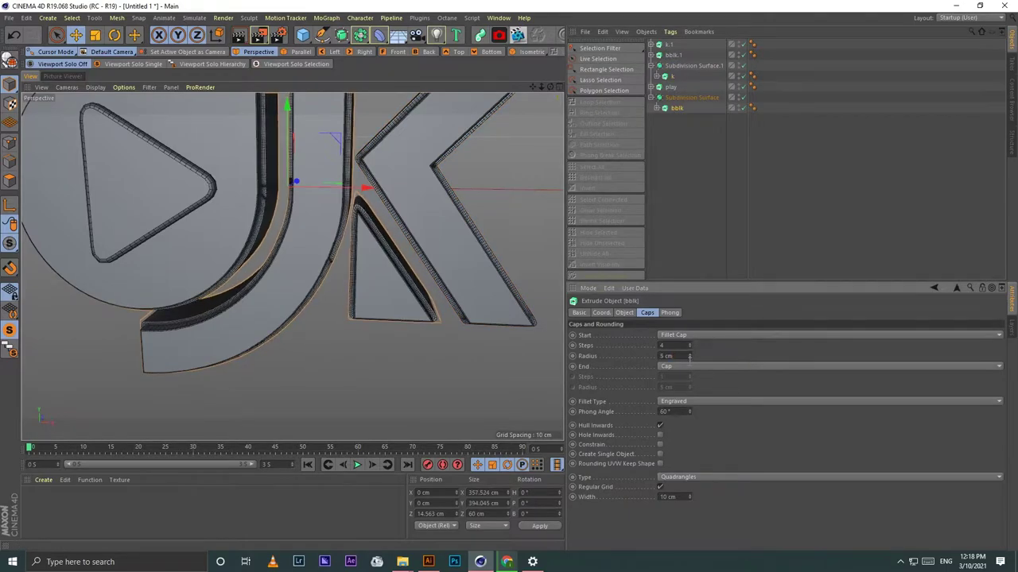
click(691, 368)
click(695, 409)
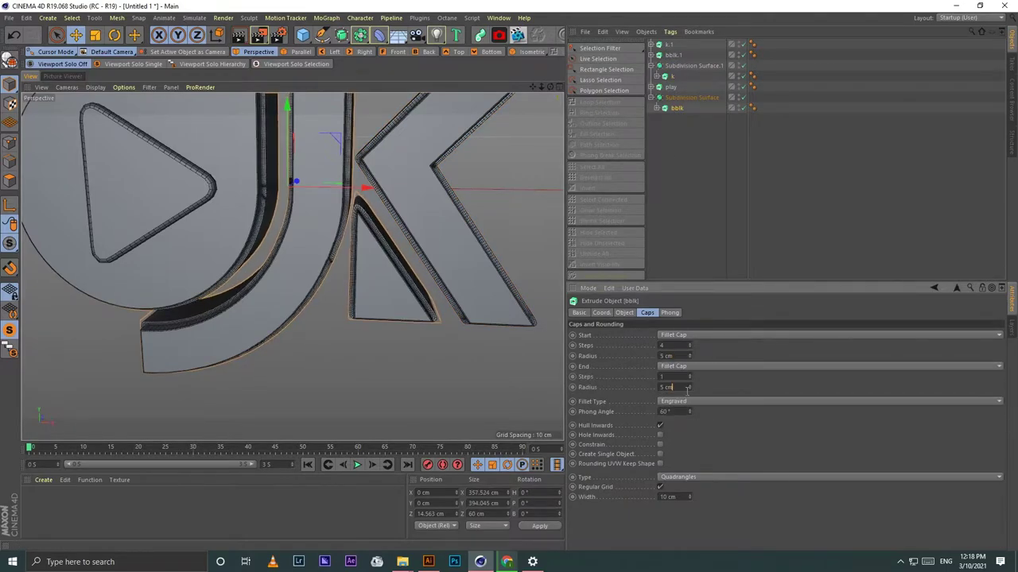
click(687, 387)
click(687, 249)
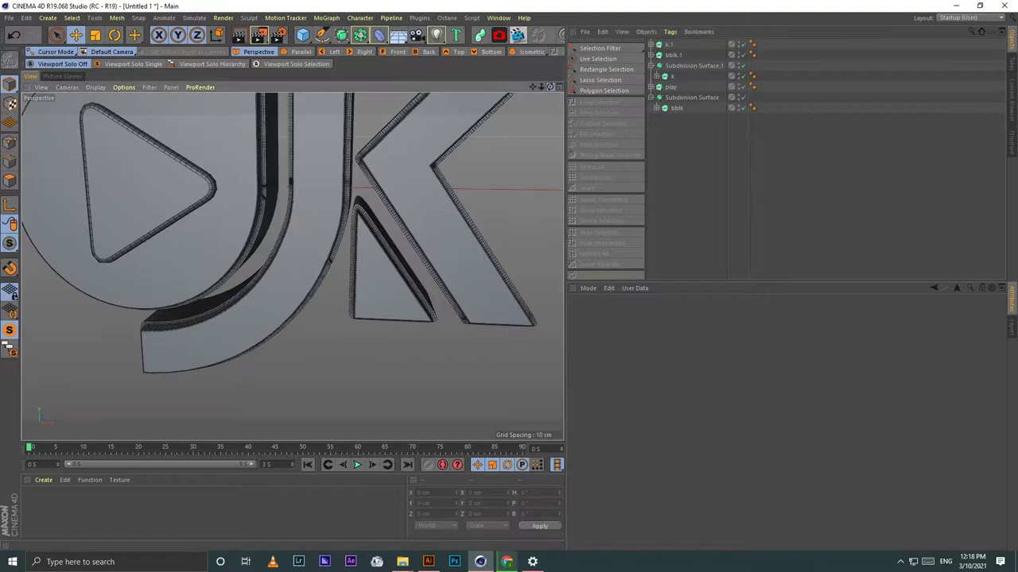
Step: Set the k.1 and bblk.1 extrusion depth to 20 cm
alt+drag(290, 266, 291, 266)
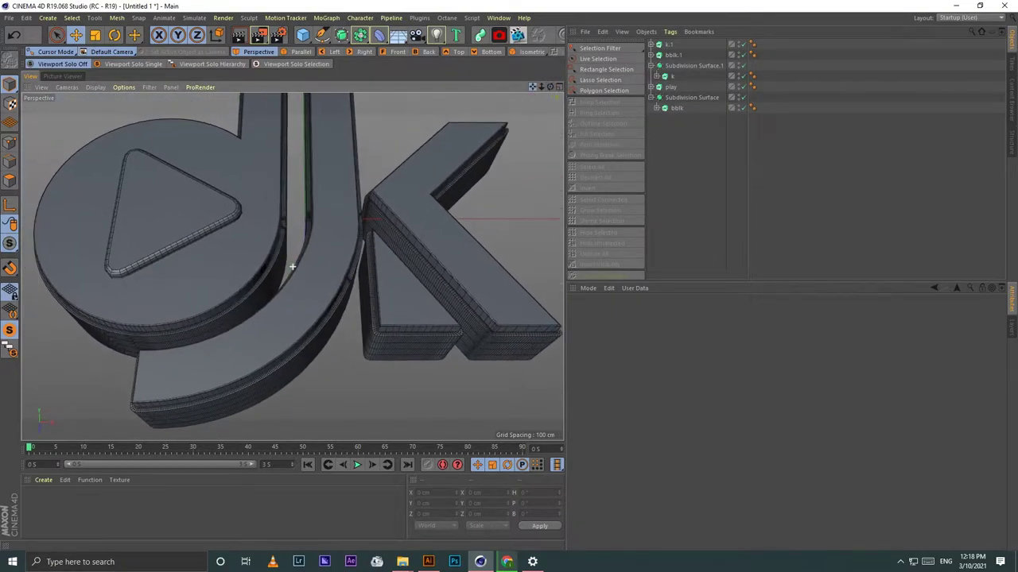
click(669, 45)
ctrl+click(672, 56)
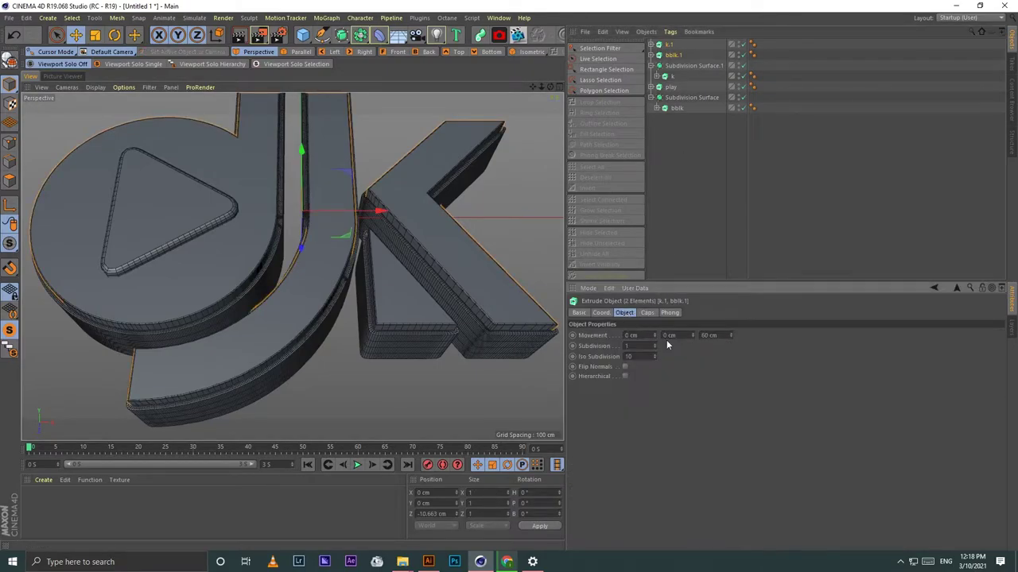
text(20)
key(Return)
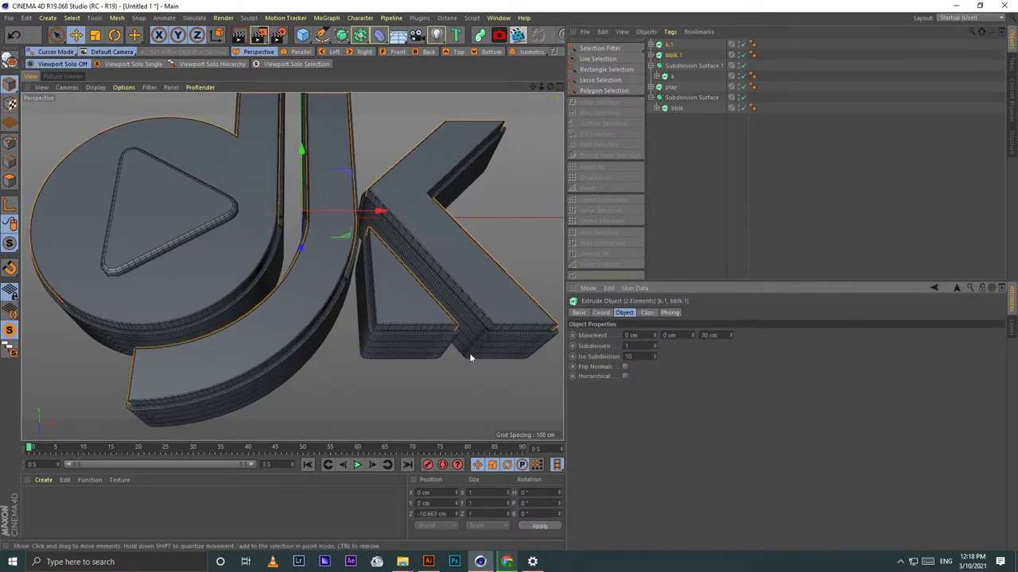
Step: Shift the k.1 and bblk.1 copies along X and Z, settling them at Z 4.256 cm
scroll(357, 206, up, 5)
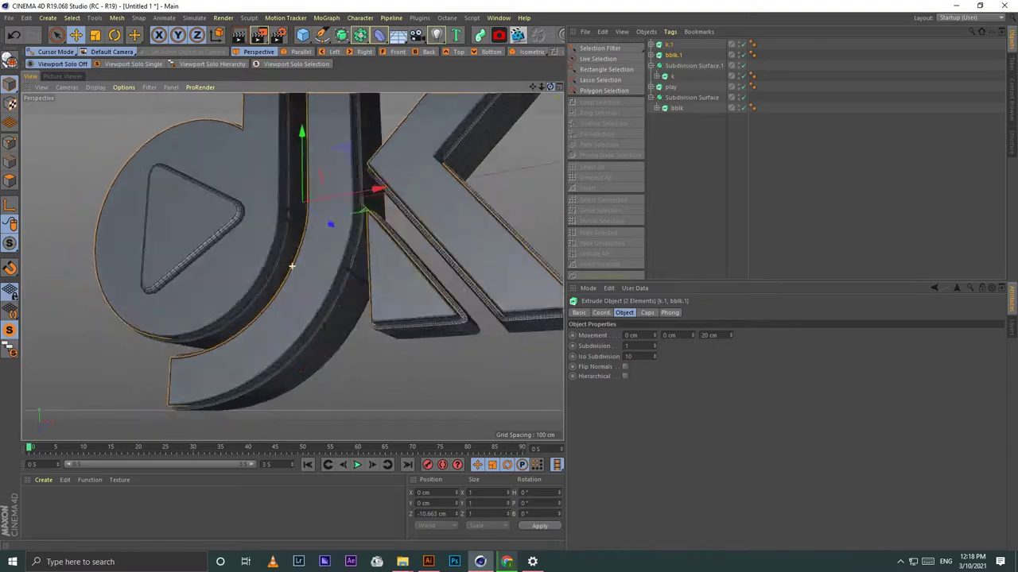
alt+drag(357, 207, 372, 203)
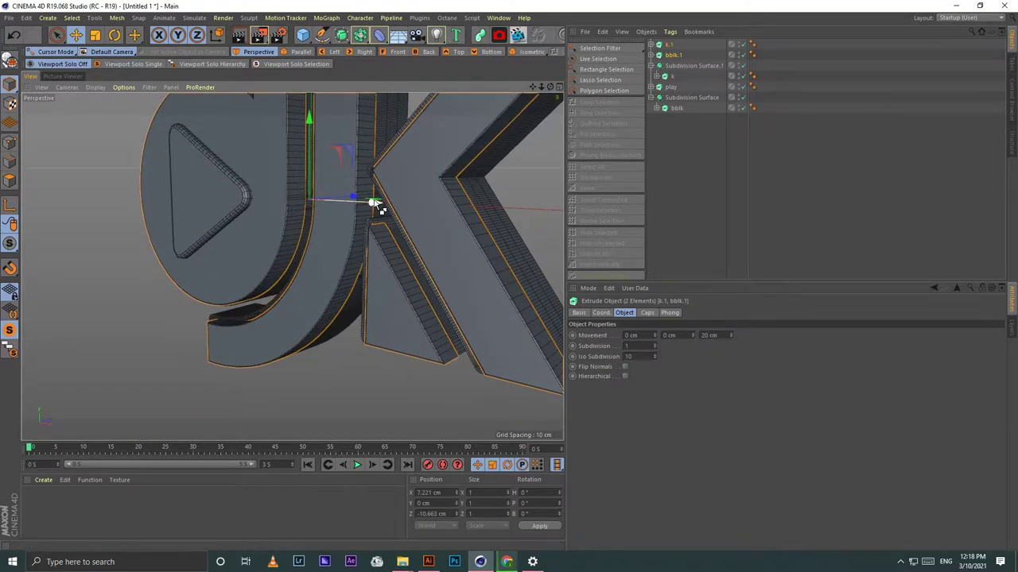
drag(550, 87, 412, 192)
drag(350, 206, 352, 200)
mouse_move(386, 163)
alt+mouse_down()
mouse_move(292, 267)
mouse_move(555, 90)
mouse_move(531, 94)
alt+mouse_up()
click(641, 197)
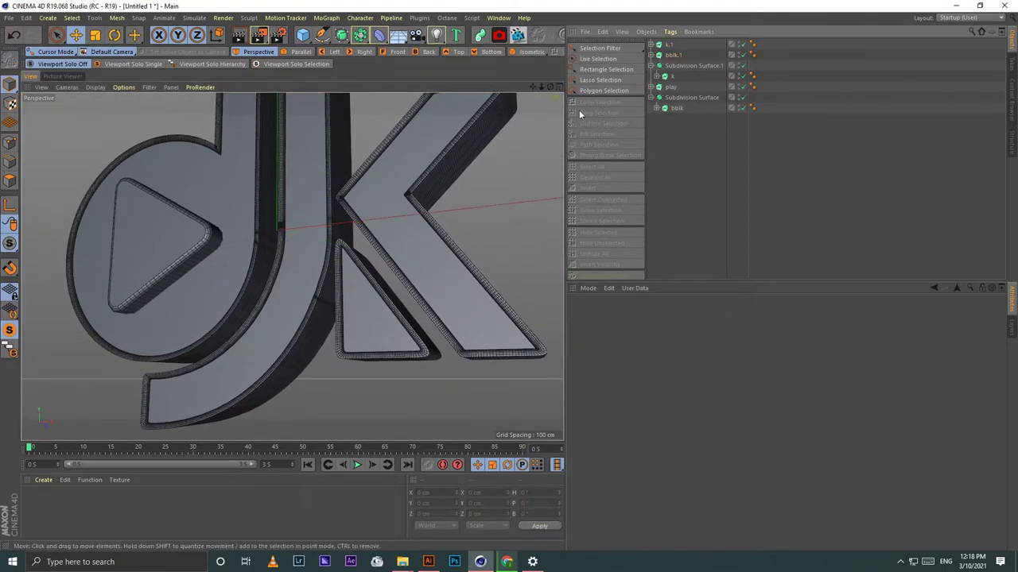
click(659, 108)
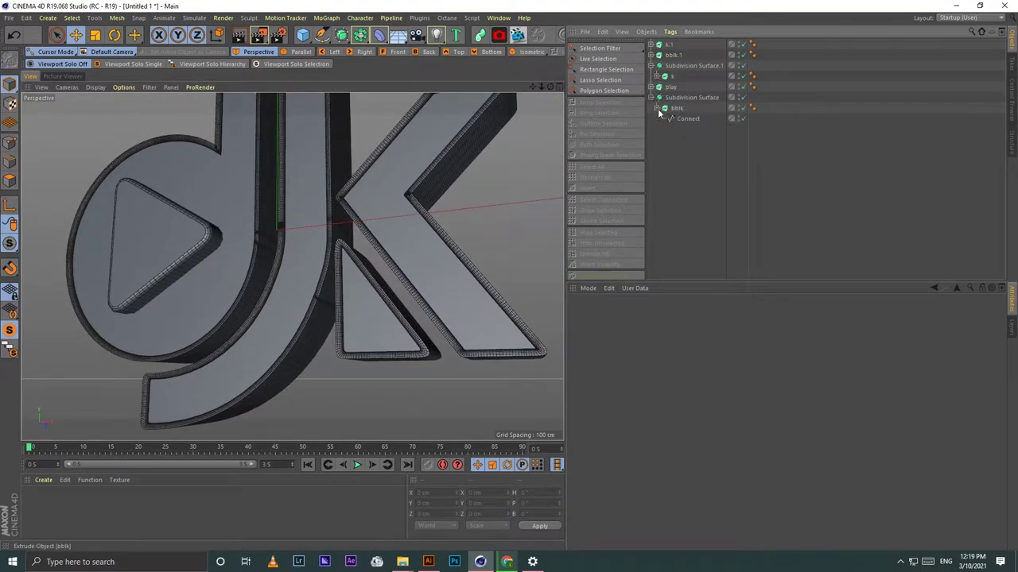
click(679, 119)
click(130, 64)
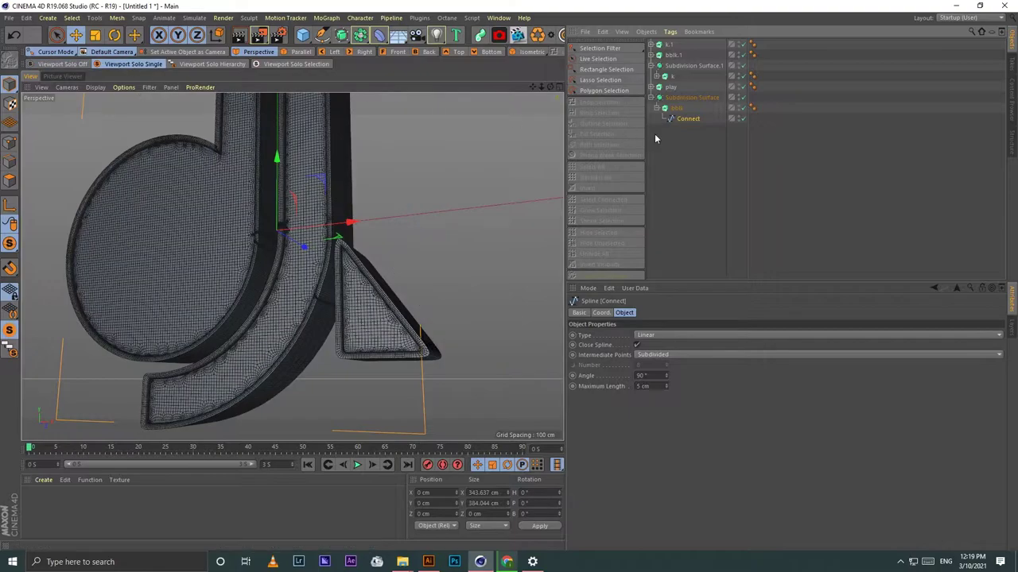
click(742, 98)
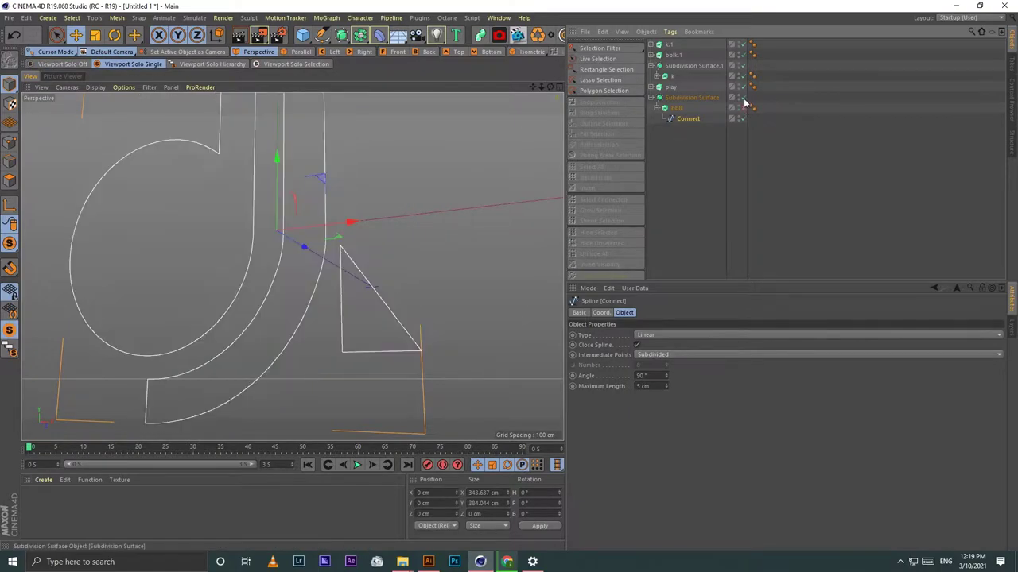
click(10, 143)
scroll(223, 230, up, 5)
scroll(293, 247, up, 2)
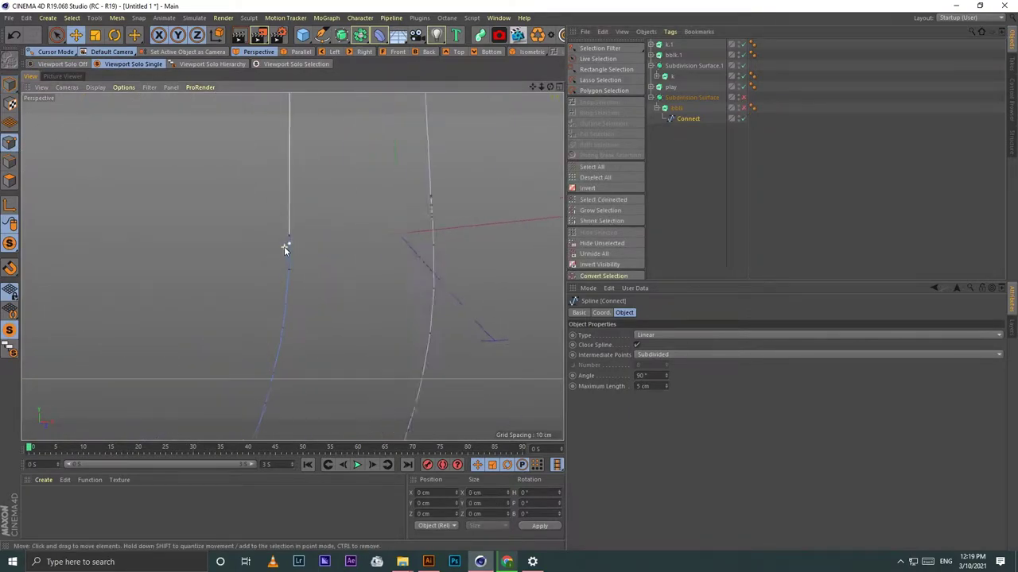
scroll(287, 247, up, 2)
scroll(462, 222, down, 1)
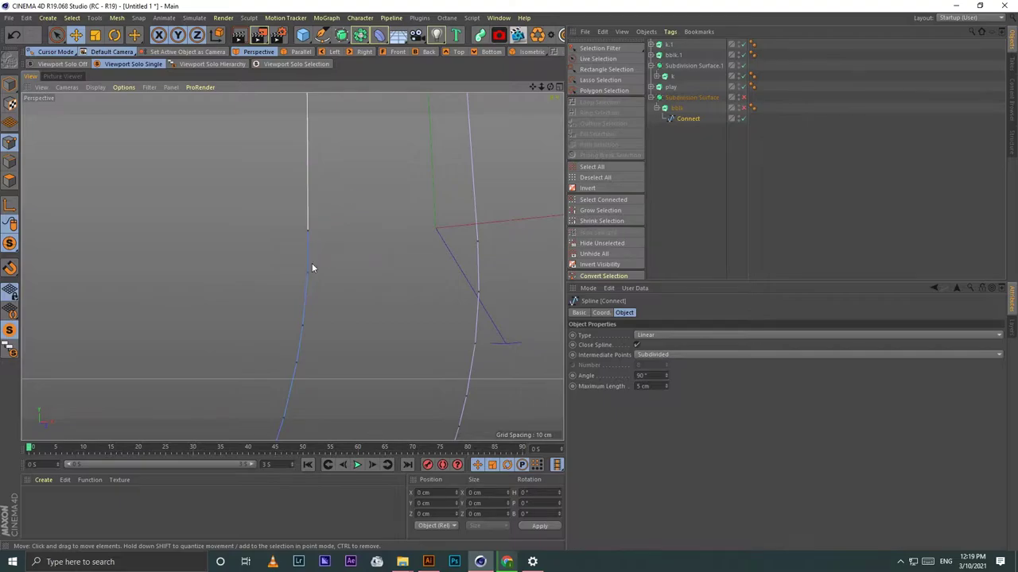
scroll(310, 271, up, 2)
scroll(295, 259, up, 2)
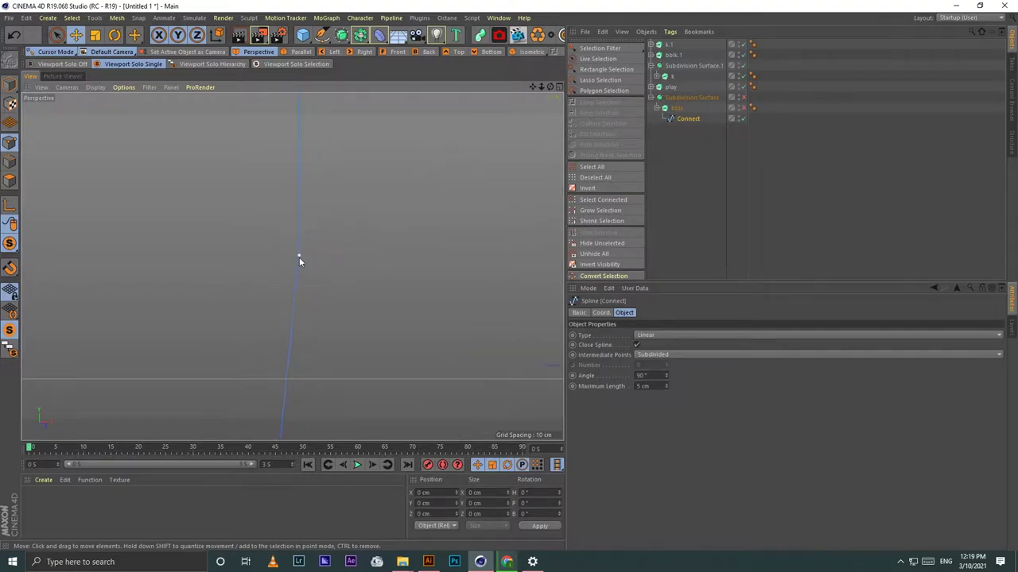
scroll(301, 262, up, 1)
scroll(334, 270, up, 2)
scroll(477, 326, down, 1)
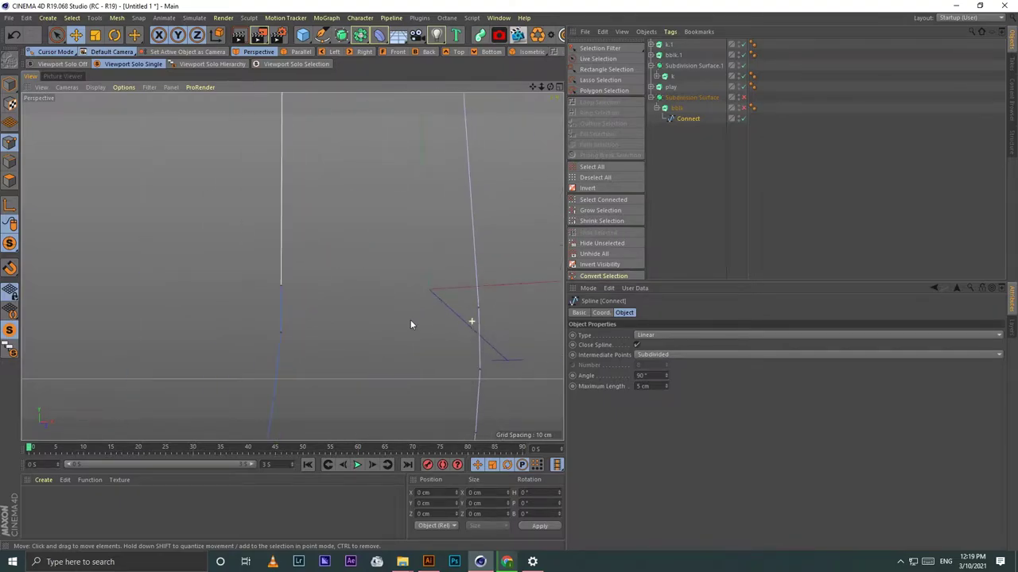
scroll(382, 320, down, 1)
scroll(326, 330, down, 1)
scroll(291, 346, down, 1)
scroll(342, 346, up, 1)
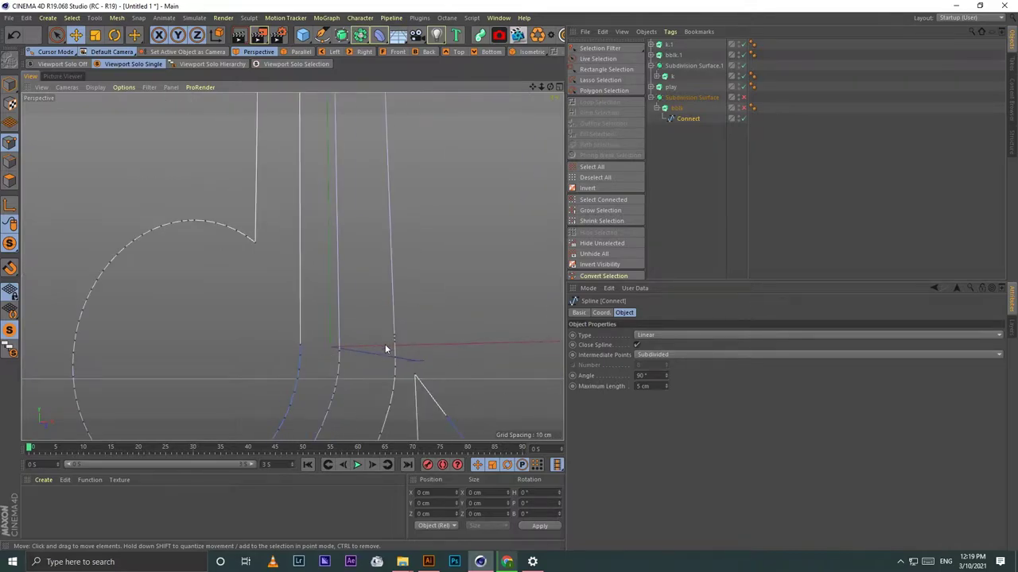
scroll(378, 350, up, 1)
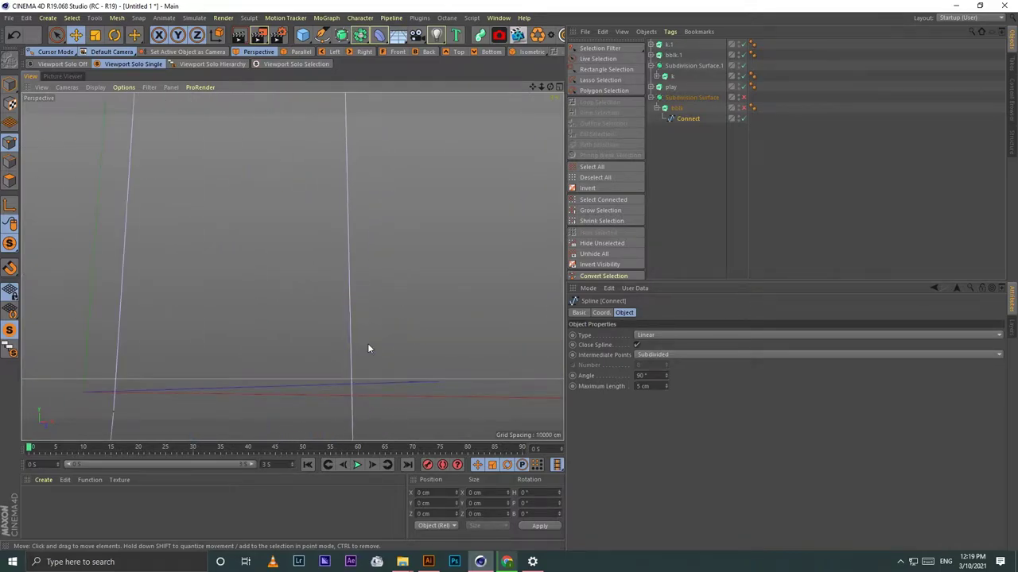
scroll(367, 345, down, 1)
scroll(371, 361, down, 1)
scroll(375, 378, up, 1)
scroll(373, 374, up, 1)
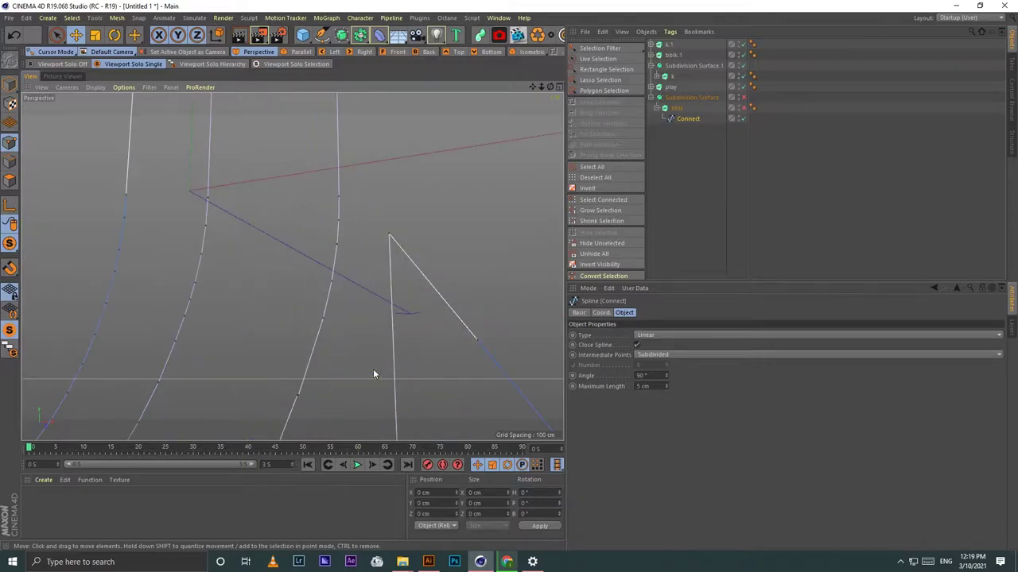
scroll(373, 369, down, 2)
click(744, 108)
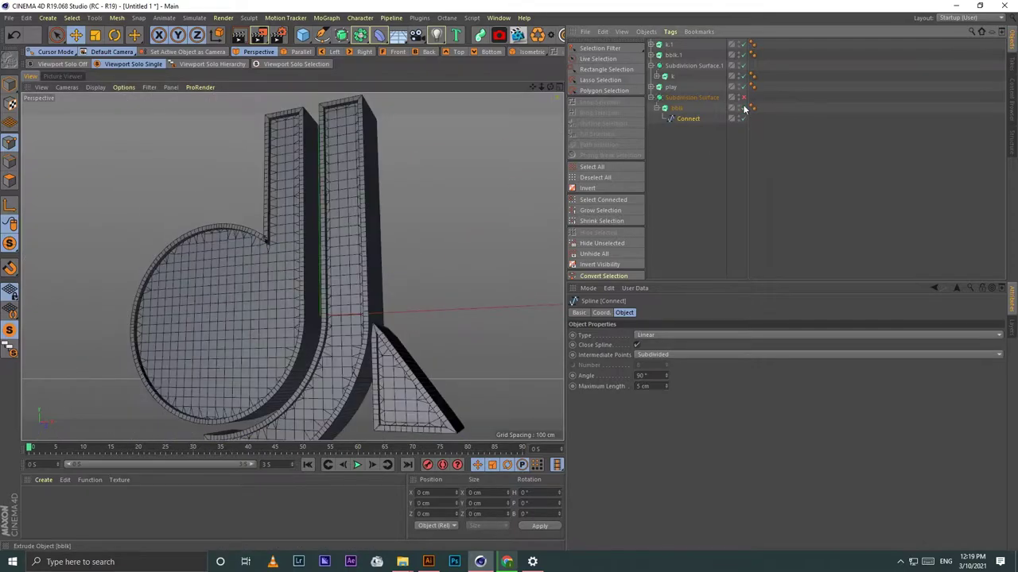
click(743, 98)
click(504, 228)
scroll(311, 358, up, 1)
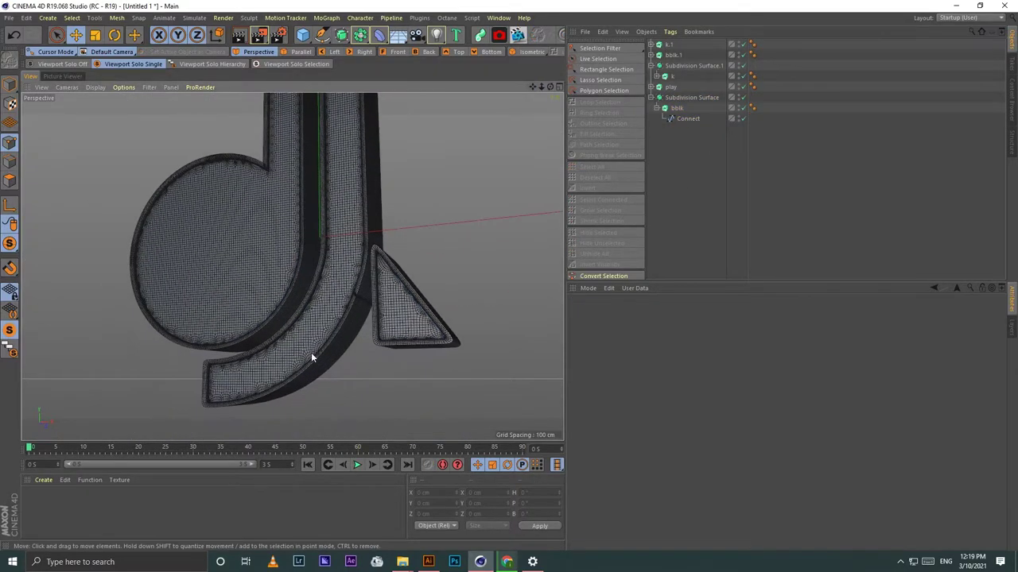
scroll(311, 358, up, 2)
scroll(396, 243, up, 2)
scroll(355, 285, up, 2)
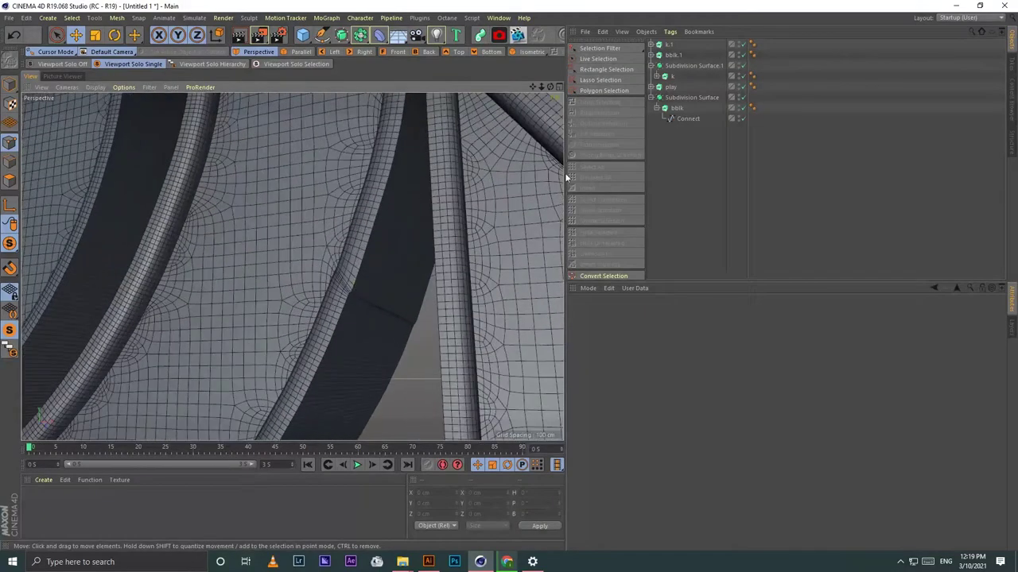
click(744, 109)
click(688, 119)
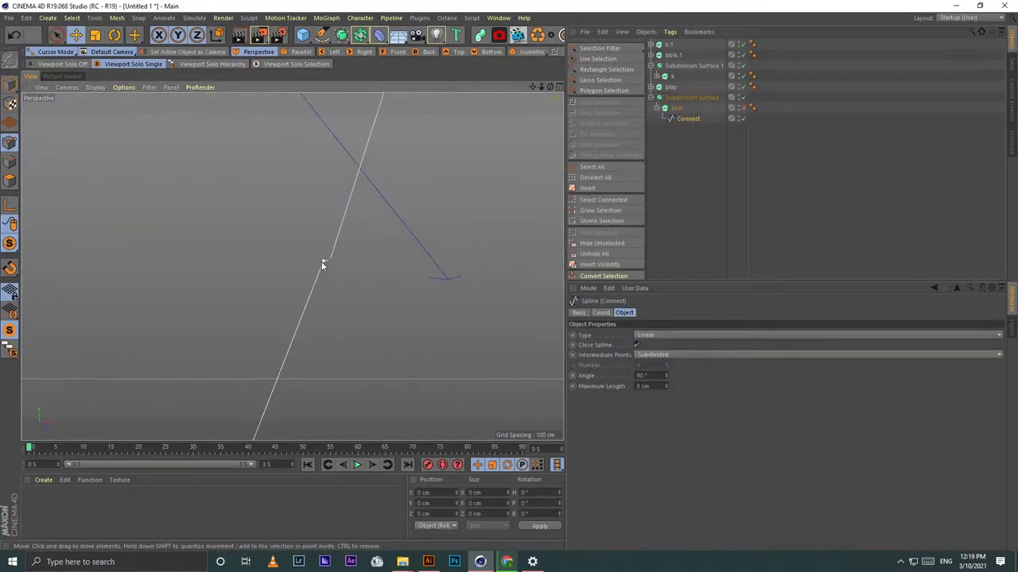
scroll(340, 284, down, 1)
scroll(329, 283, down, 2)
scroll(329, 291, down, 2)
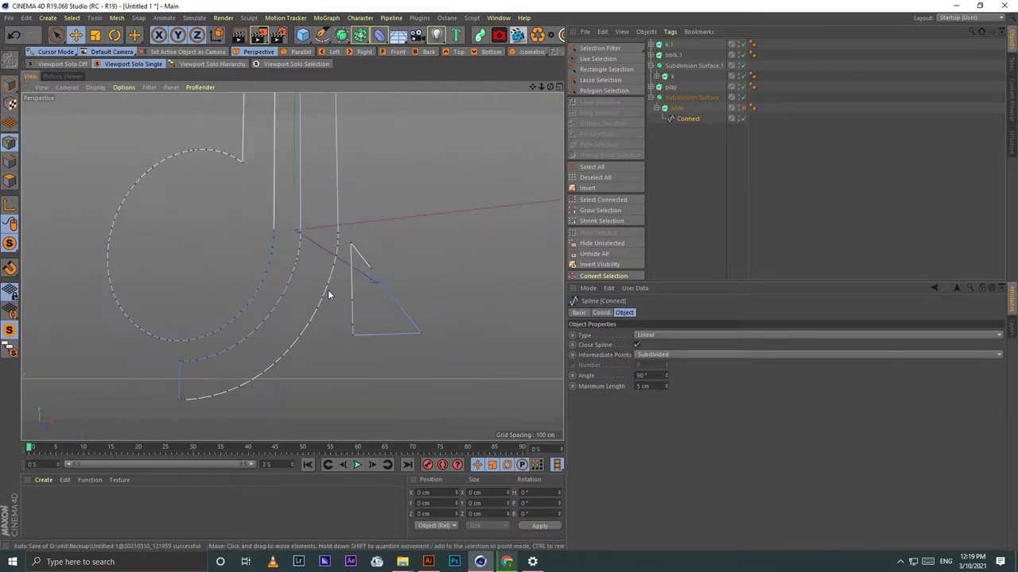
click(743, 109)
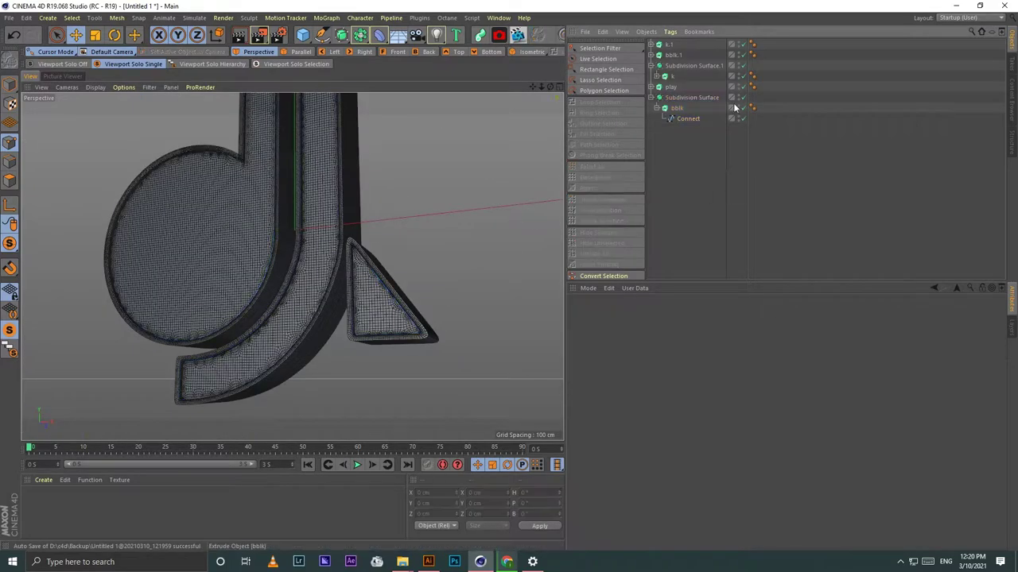
click(59, 63)
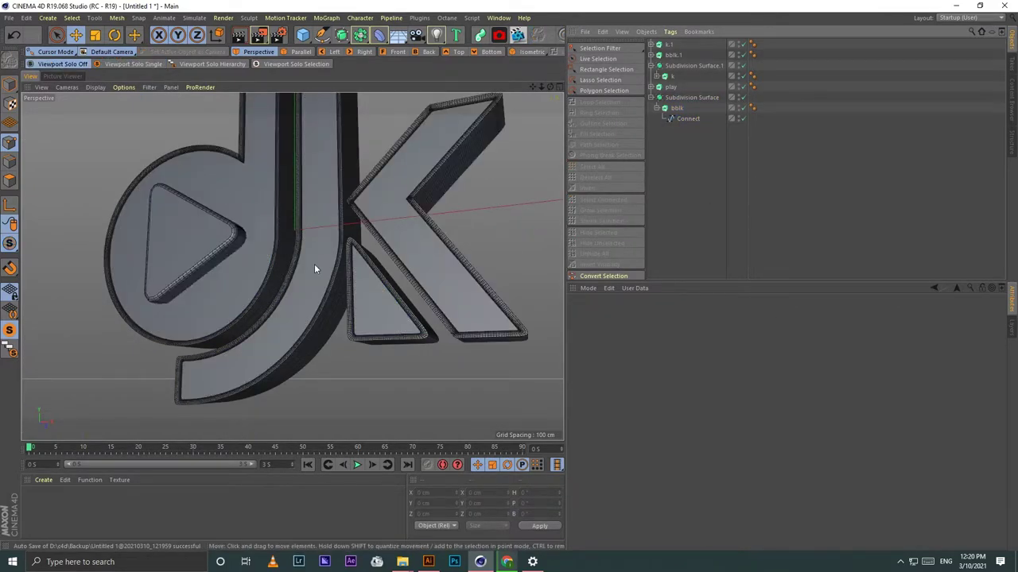
double_click(693, 97)
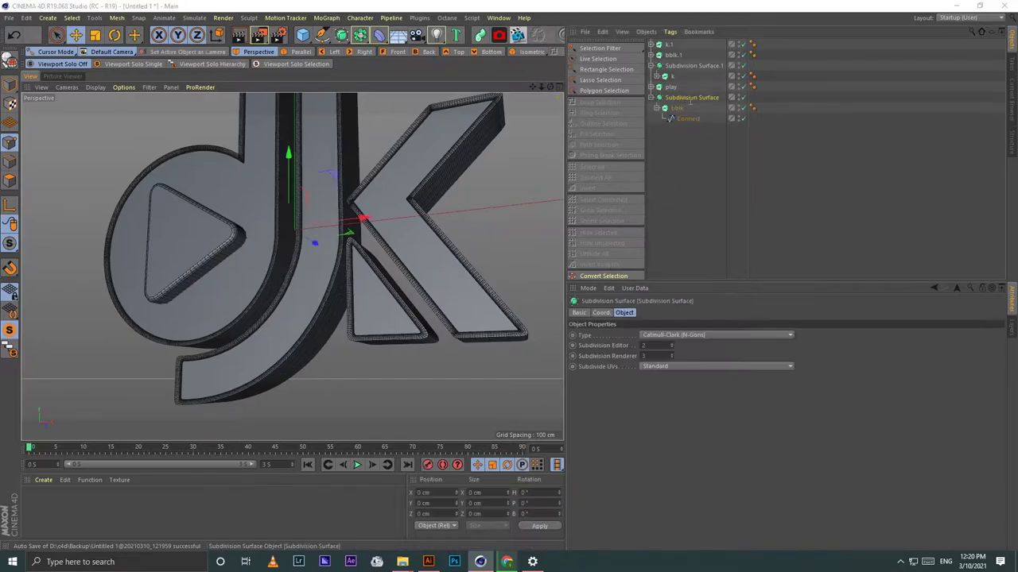
text(blk)
key(Return)
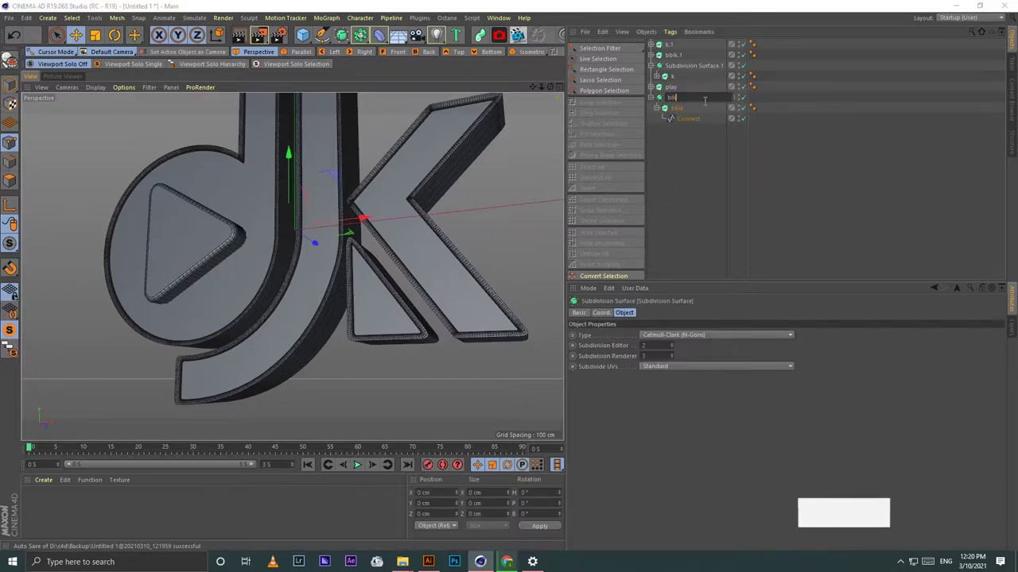
double_click(672, 76)
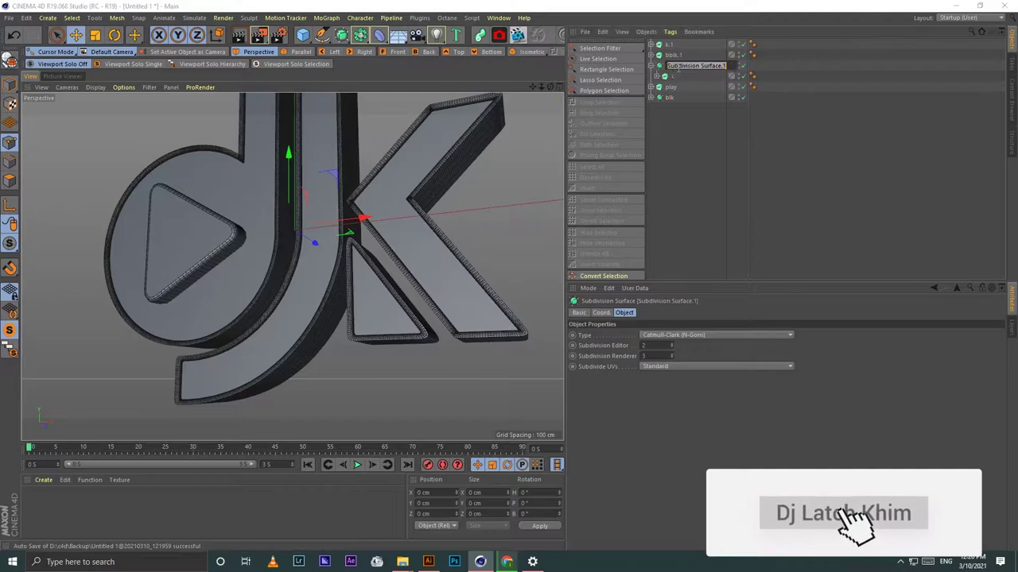
text(k)
key(Return)
click(668, 77)
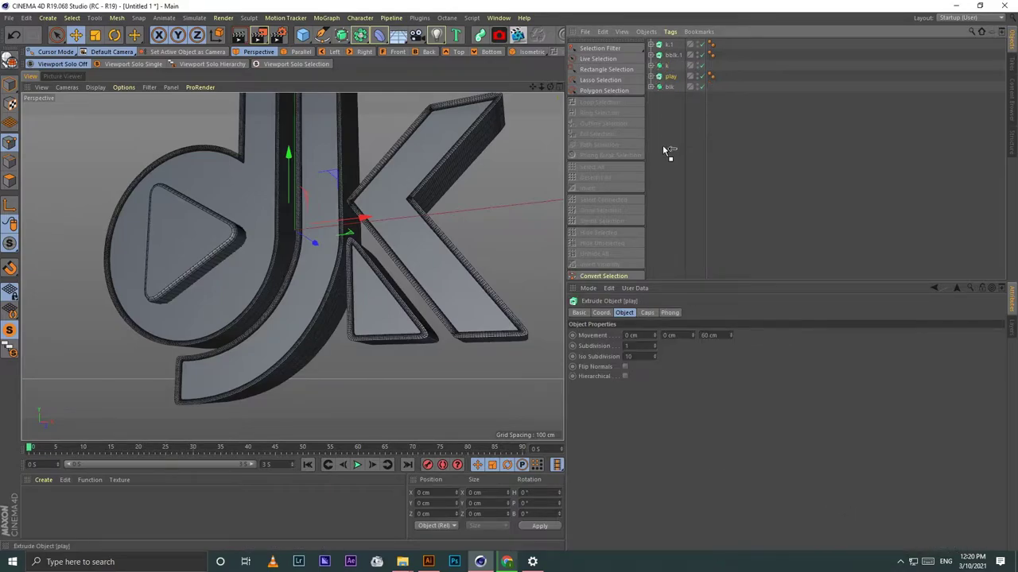
click(342, 36)
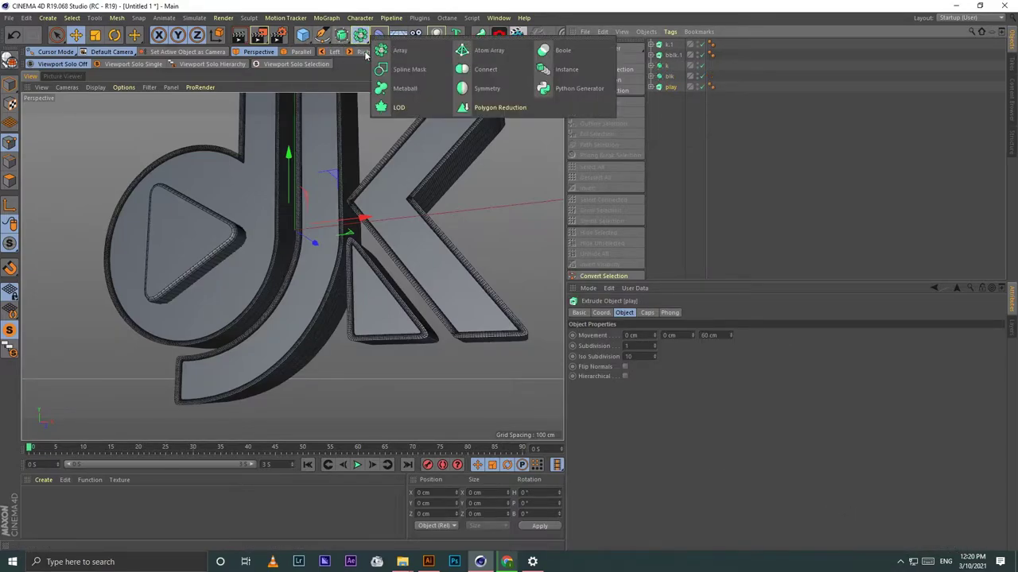
alt+click(384, 50)
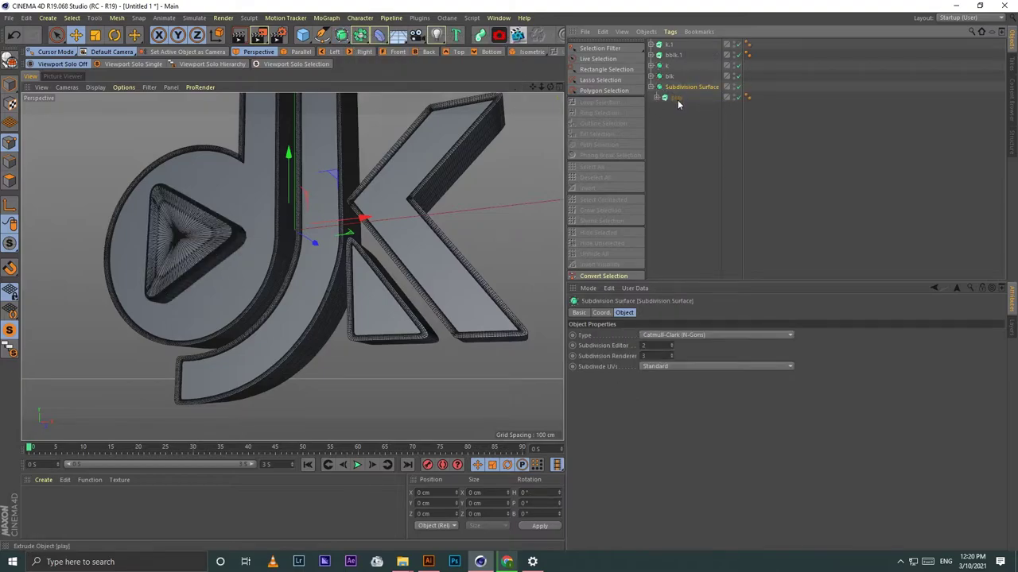
click(516, 128)
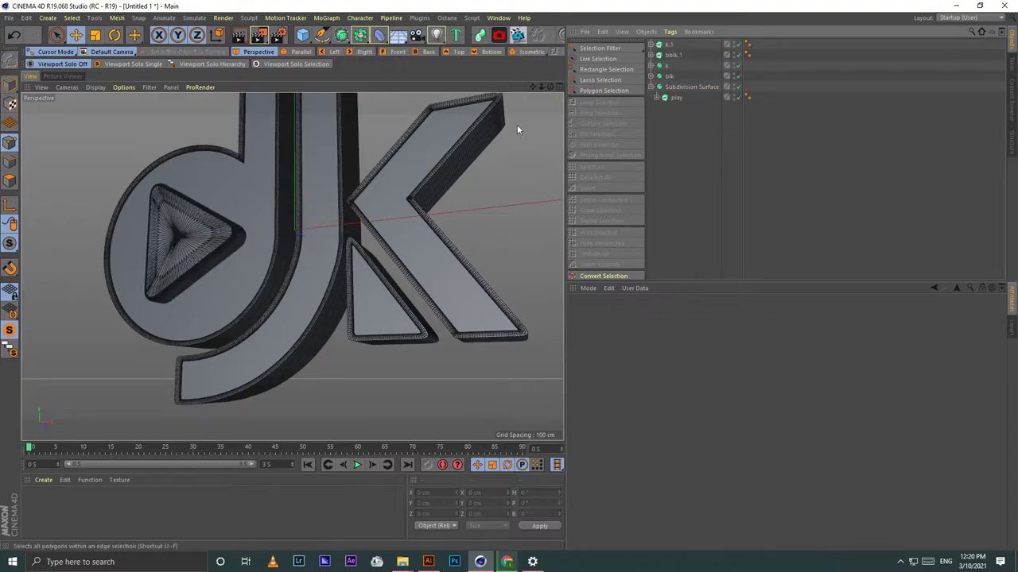
drag(552, 85, 292, 266)
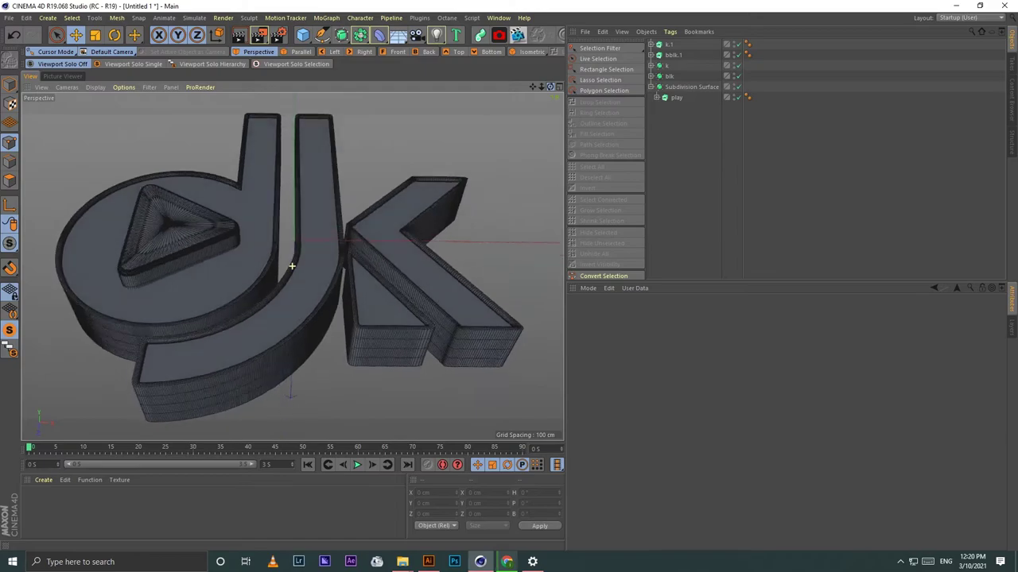
Step: Solo the play extrusion in the viewport and disable its Subdivision Surface
drag(292, 267, 292, 268)
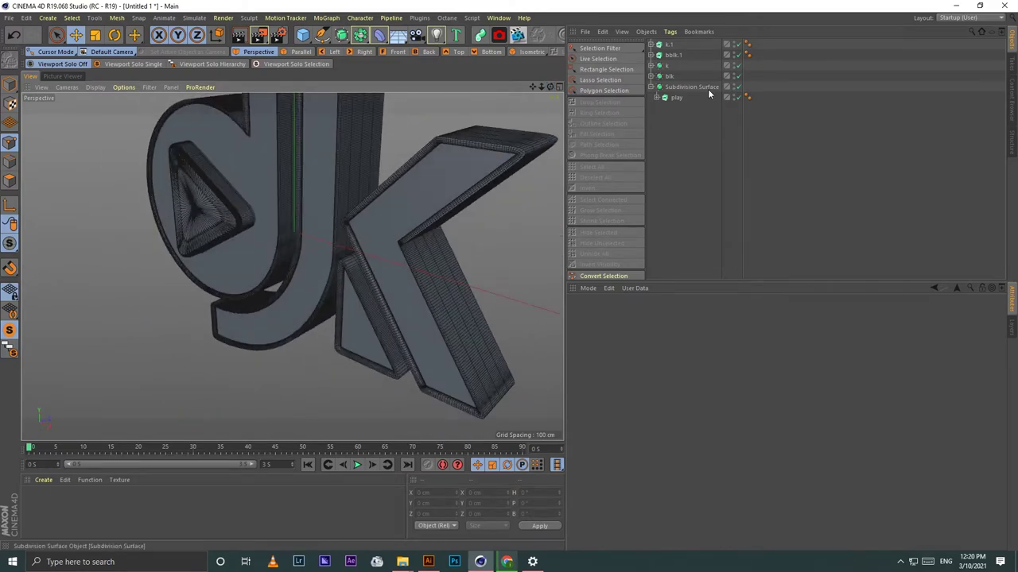
click(691, 86)
click(127, 64)
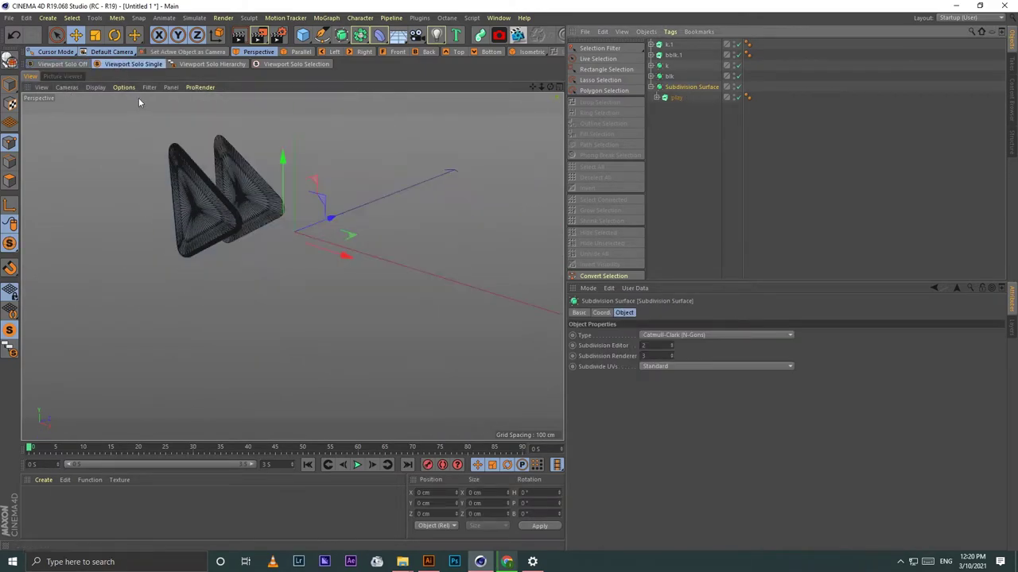
click(674, 97)
click(738, 86)
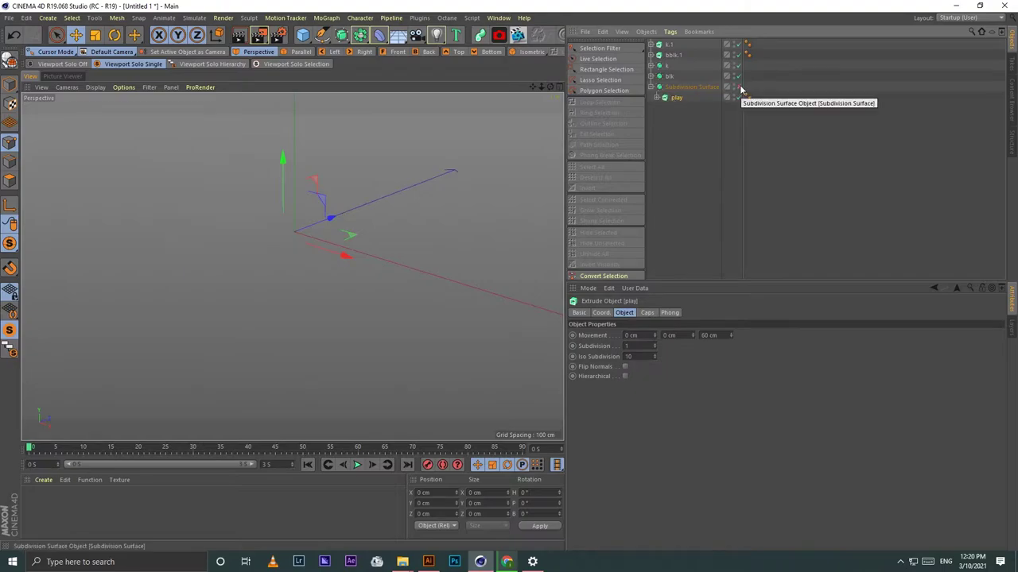
click(678, 107)
click(56, 64)
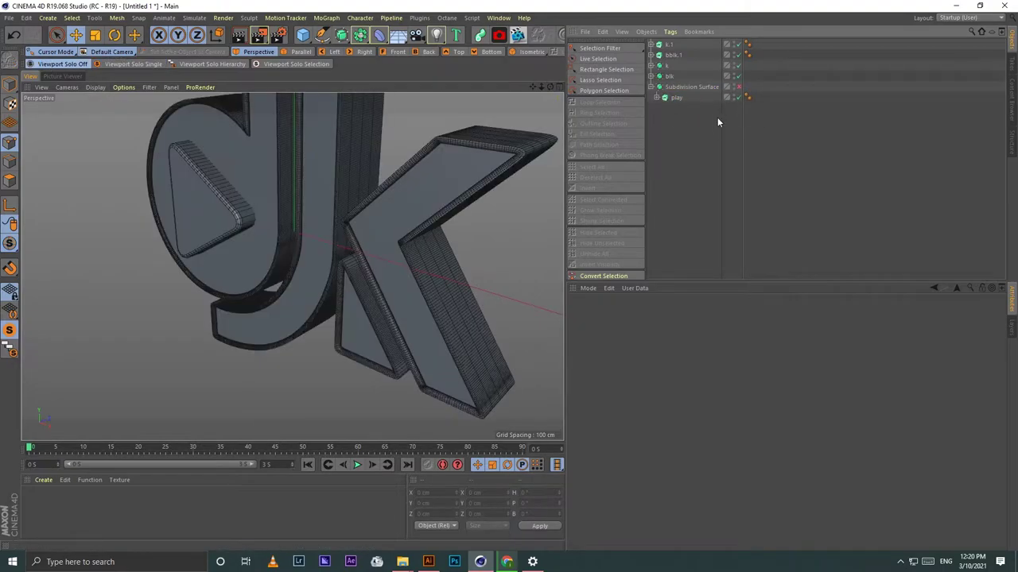
click(674, 98)
click(131, 64)
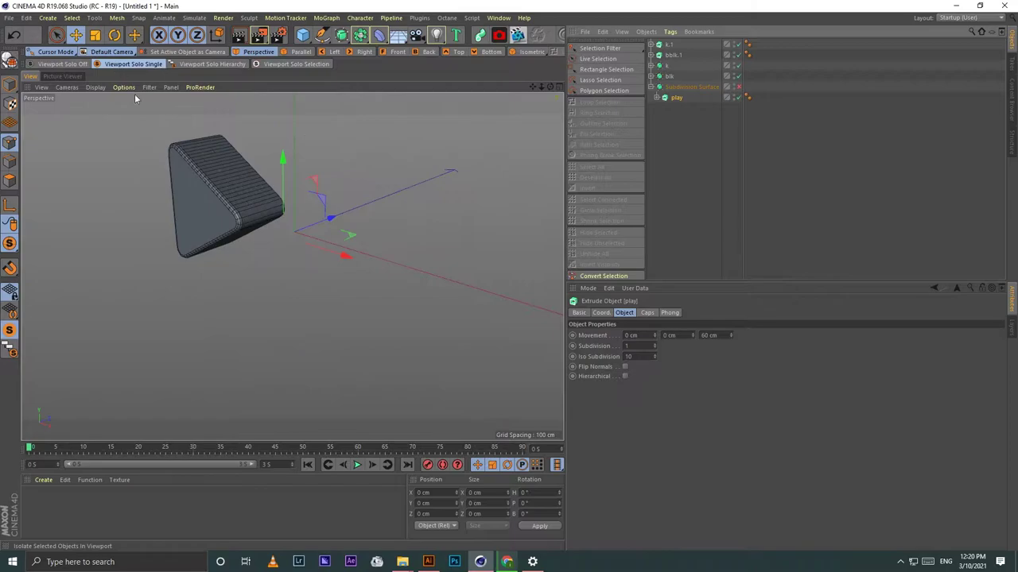
Step: Make the play extrusion editable and switch to polygon mode
click(9, 62)
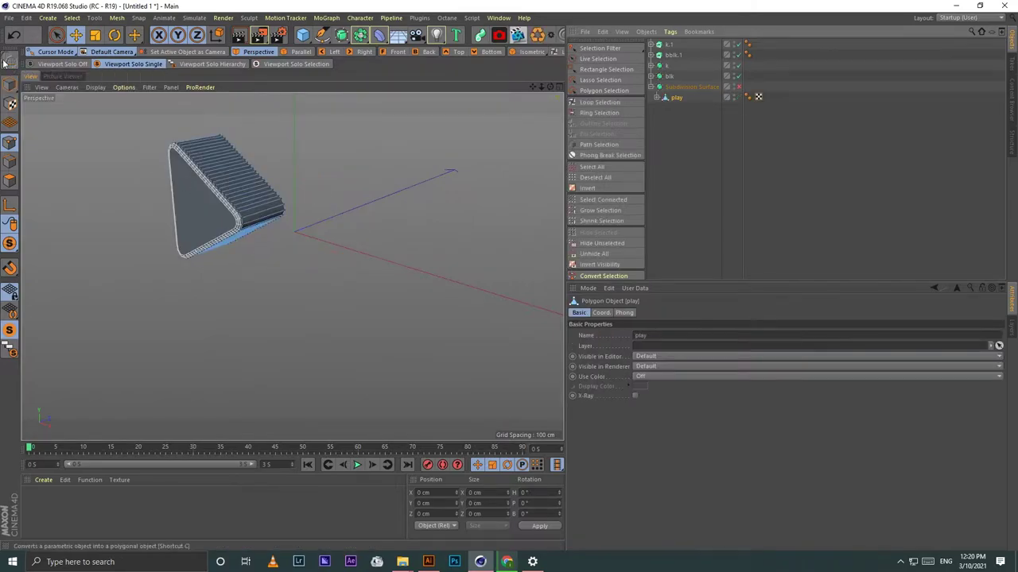
click(11, 181)
alt+drag(159, 187, 188, 194)
click(275, 163)
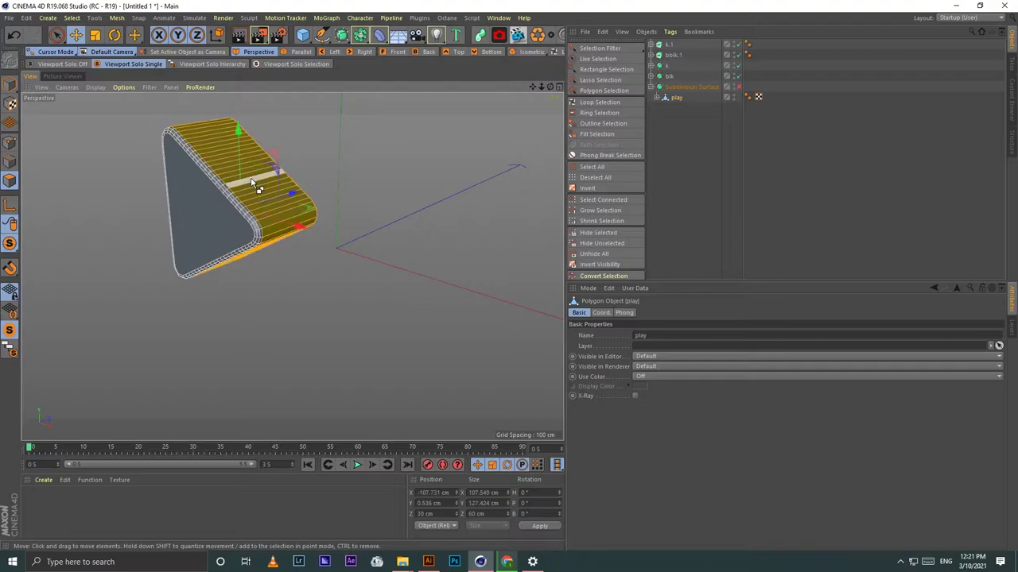
Step: Connect play with its cap objects into one play.1 mesh and weld its overlapping points
click(657, 97)
click(675, 97)
shift+click(682, 128)
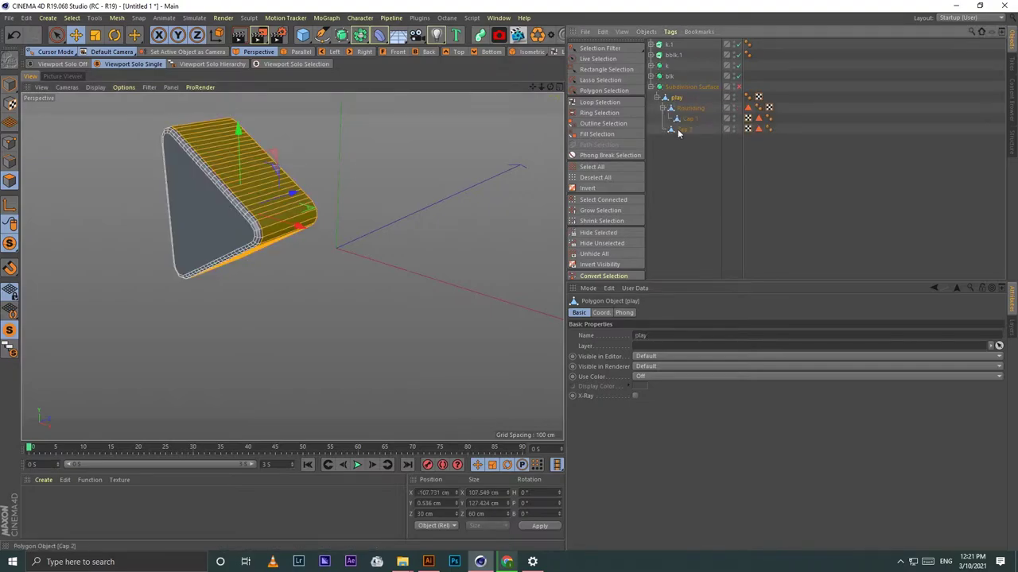
right_click(681, 83)
click(737, 423)
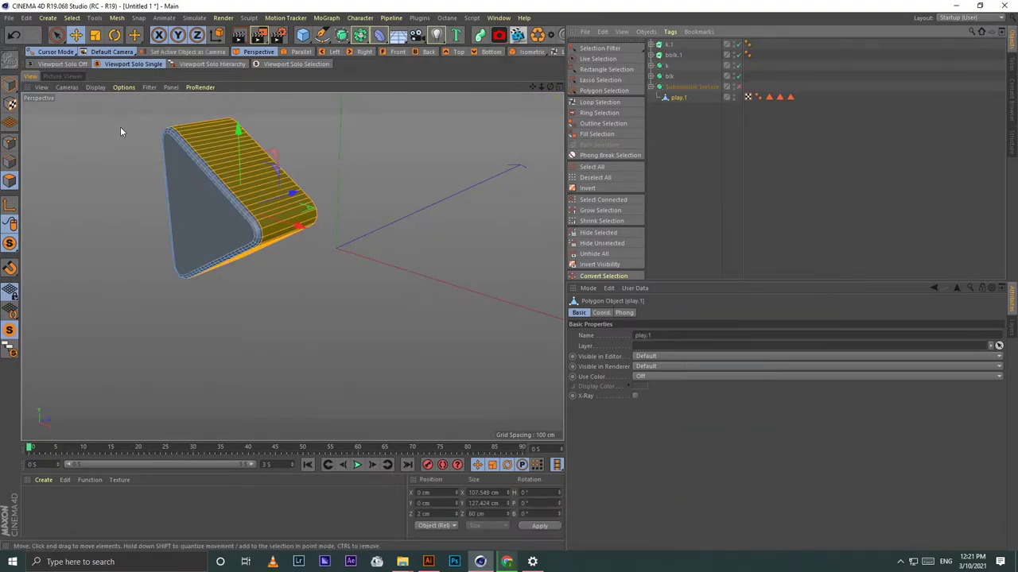
key(ctrl+a)
click(539, 37)
Step: Inner-extrude the triangle's front face by about 3.5 cm
mouse_move(313, 118)
alt+mouse_down()
mouse_move(199, 200)
mouse_move(292, 266)
mouse_move(238, 263)
alt+mouse_up()
click(199, 199)
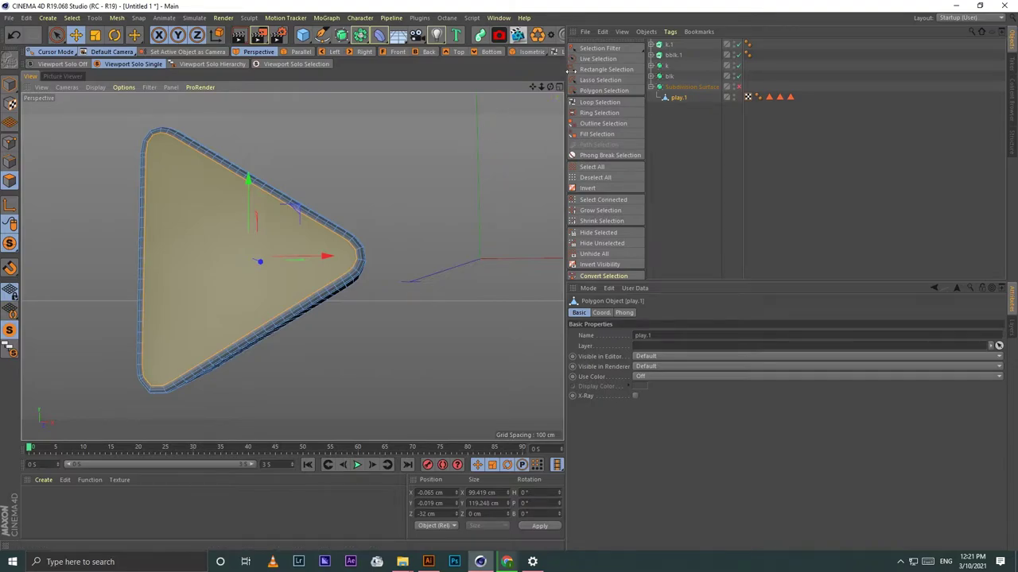
drag(565, 79, 700, 76)
click(618, 37)
drag(239, 358, 192, 390)
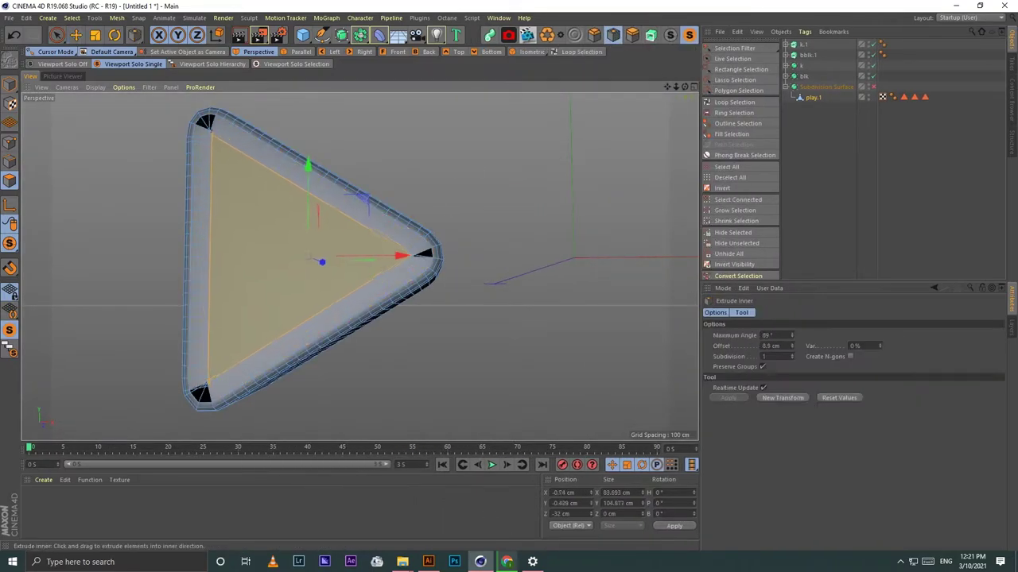
drag(403, 238, 382, 240)
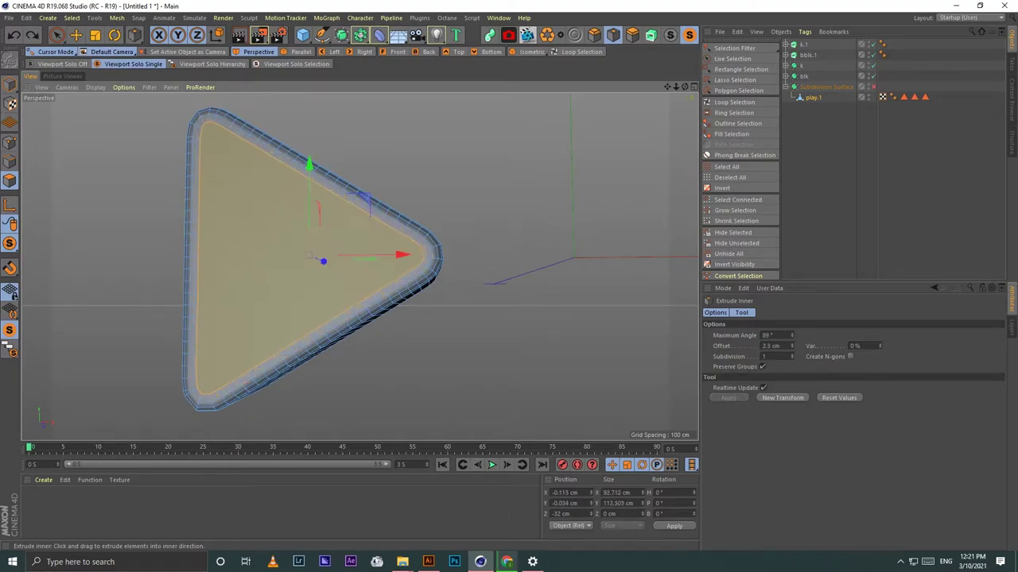
alt+drag(678, 106, 359, 267)
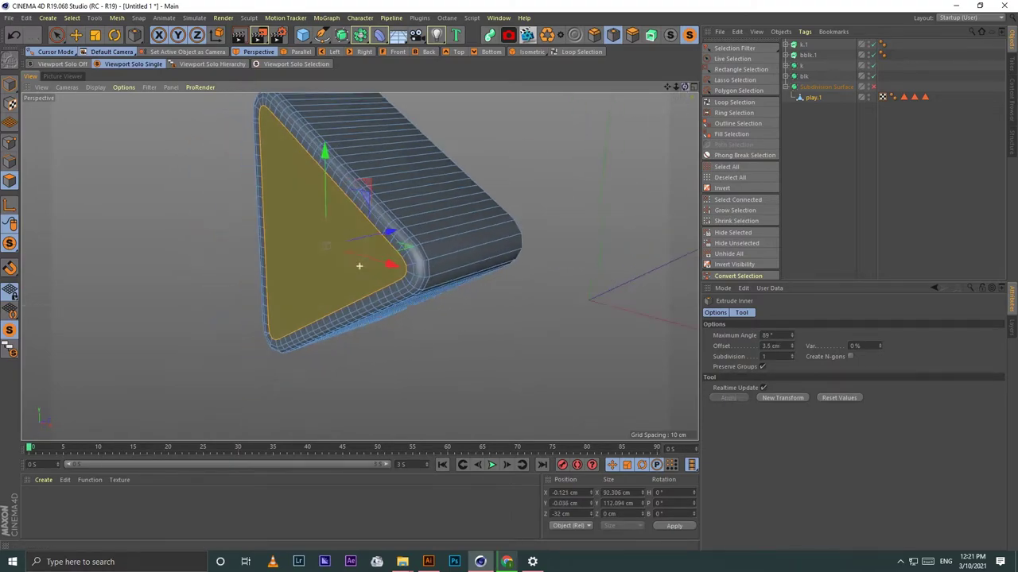
drag(401, 227, 357, 268)
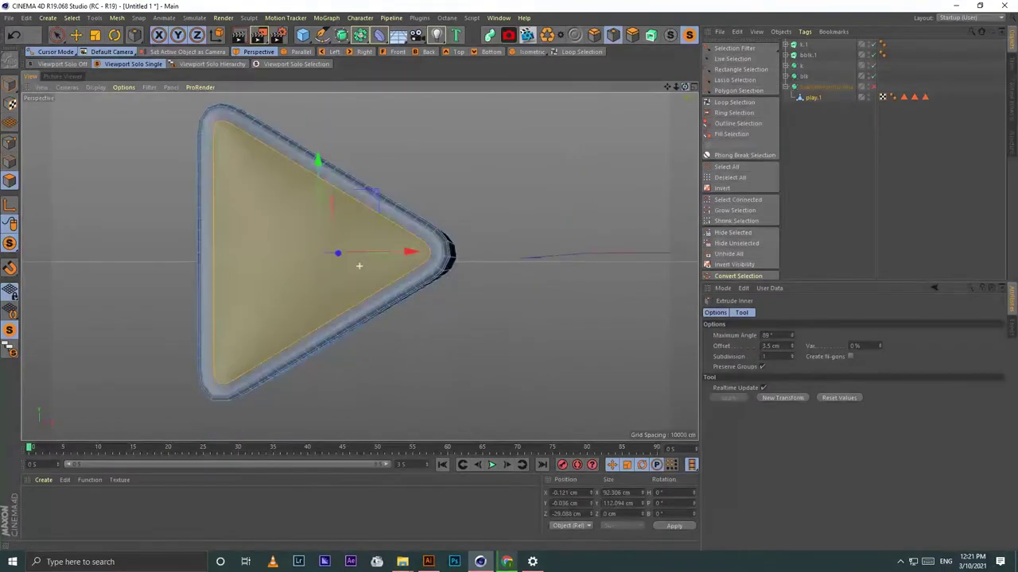
Step: Preview the inset with subdivision smoothing, then switch smoothing off and reselect play.1
click(872, 86)
click(871, 113)
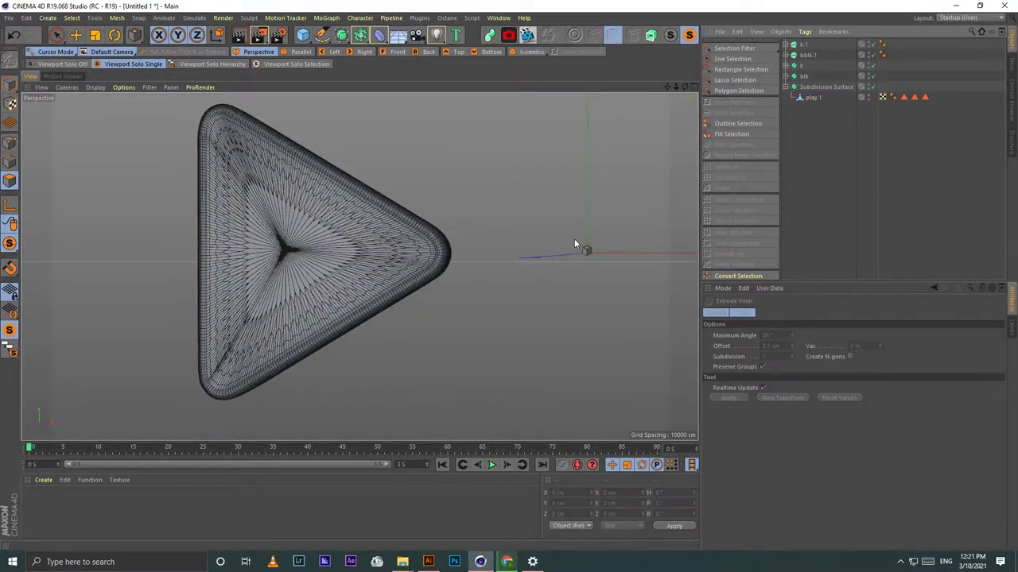
alt+drag(357, 266, 362, 264)
click(872, 87)
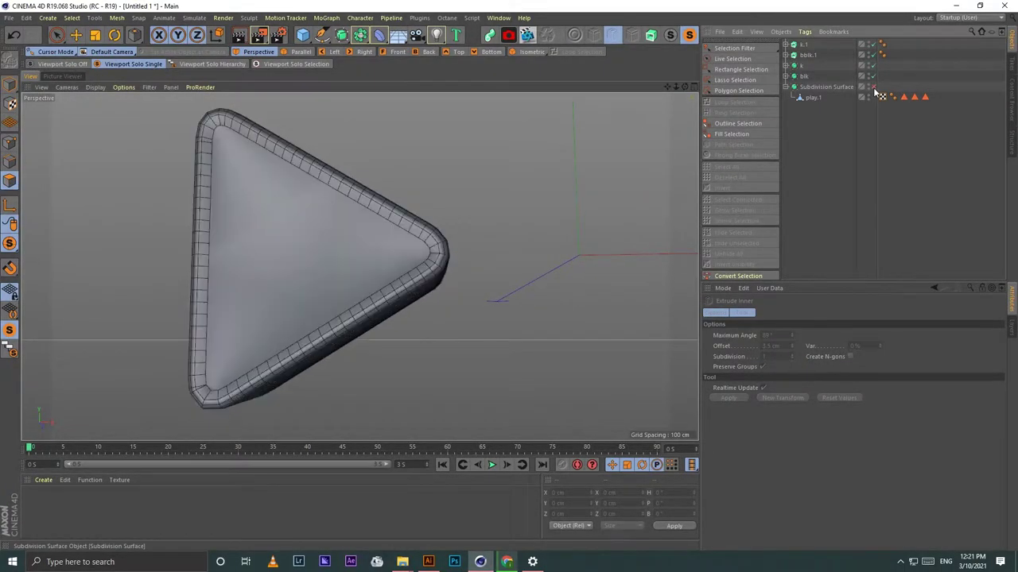
click(811, 98)
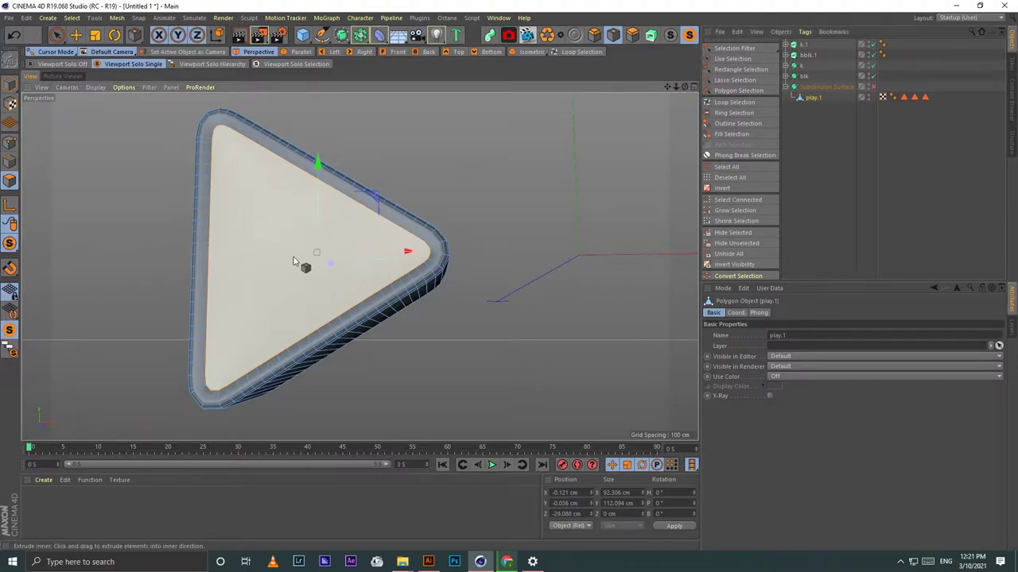
Step: Cut an edge loop around play.1's inset front border at about 74% and preview it smoothed
right_click(289, 256)
click(318, 314)
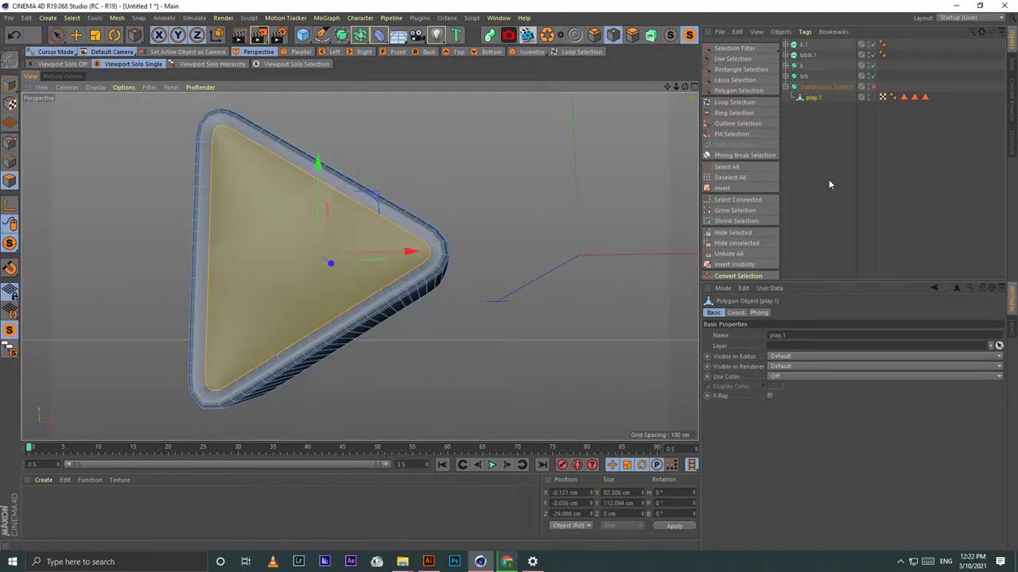
key(u)
key(l)
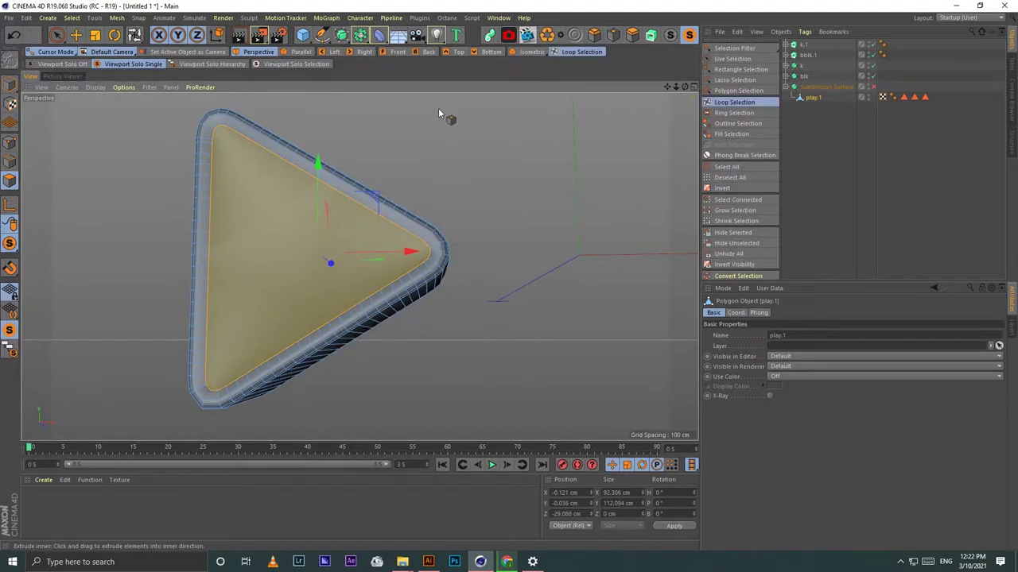
right_click(447, 162)
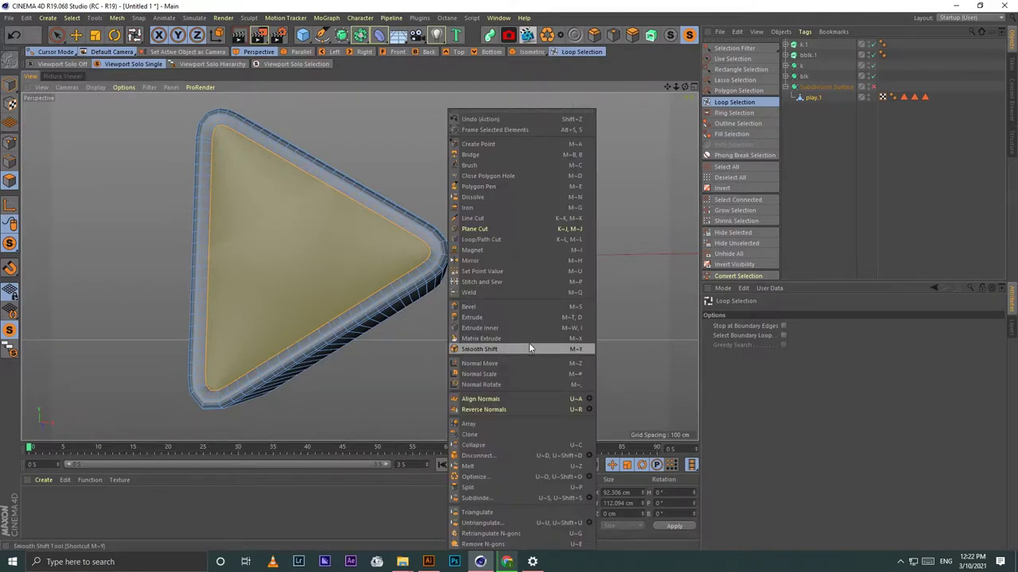
click(500, 246)
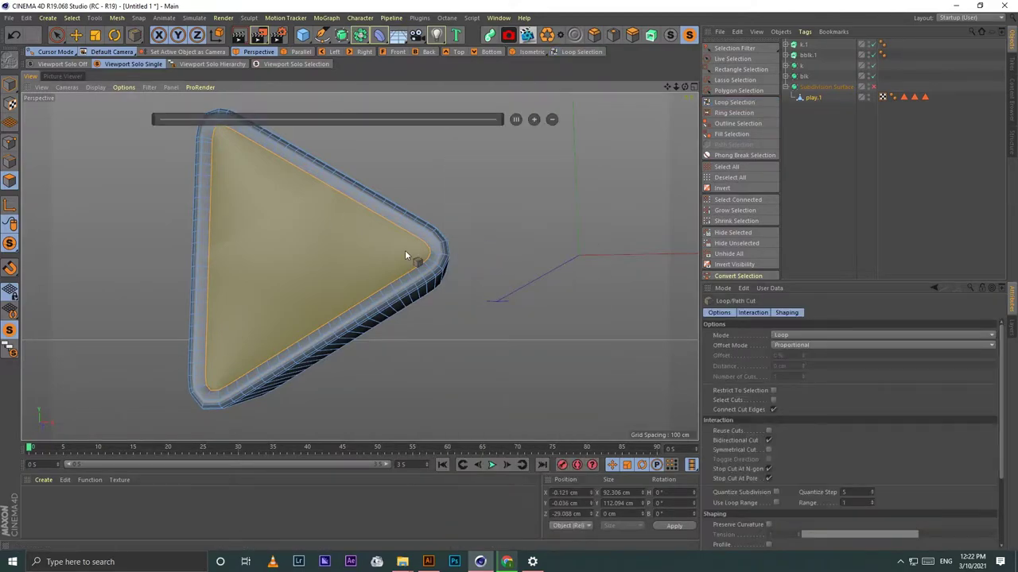
click(205, 215)
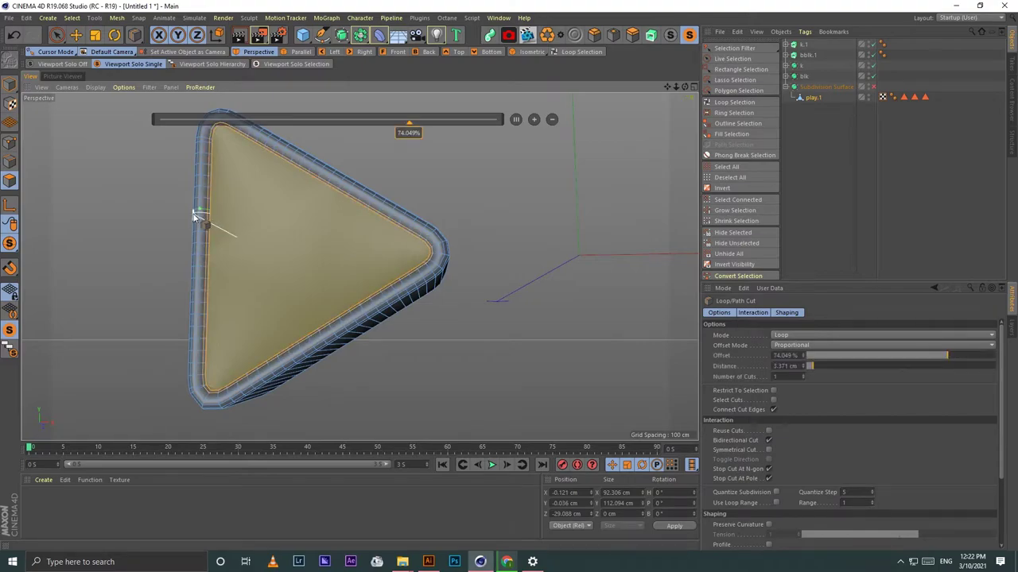
click(873, 94)
click(871, 95)
mouse_move(419, 206)
alt+mouse_down()
mouse_move(451, 198)
mouse_move(357, 266)
mouse_move(509, 249)
mouse_move(557, 231)
alt+mouse_up()
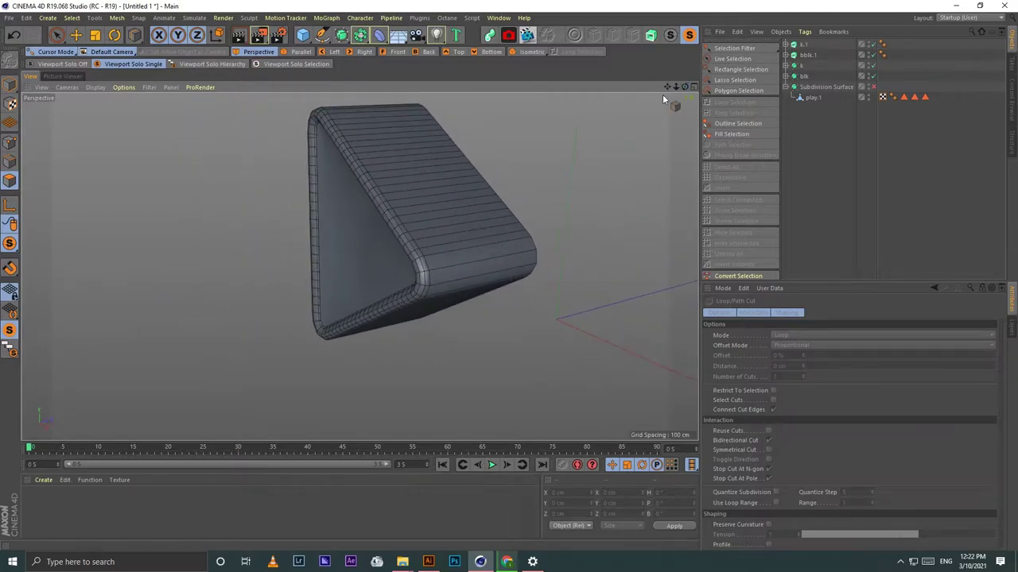
alt+drag(664, 98, 661, 96)
Step: Try loop cuts across play.1's side band, then undo them
click(811, 98)
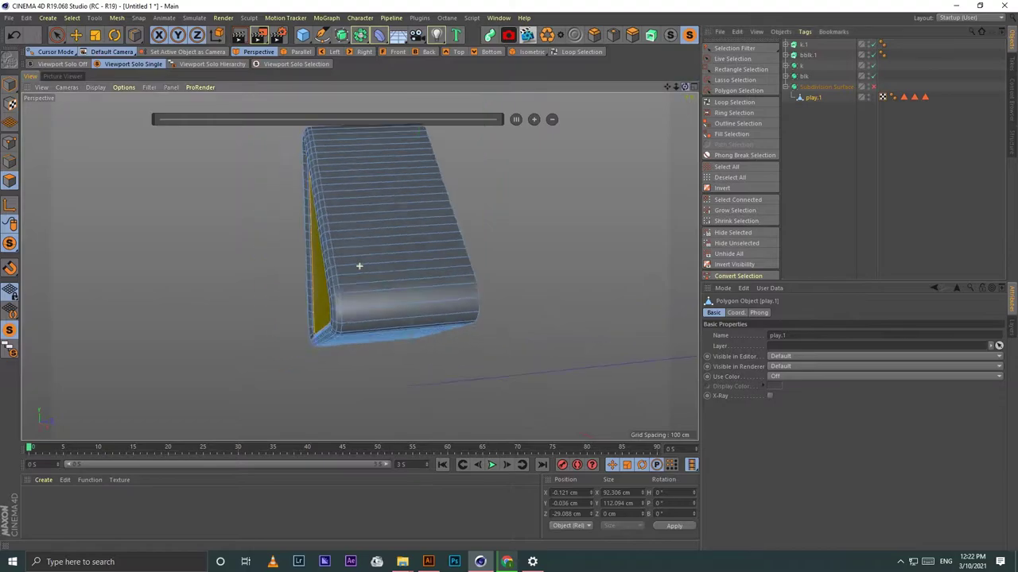
alt+drag(359, 268, 514, 286)
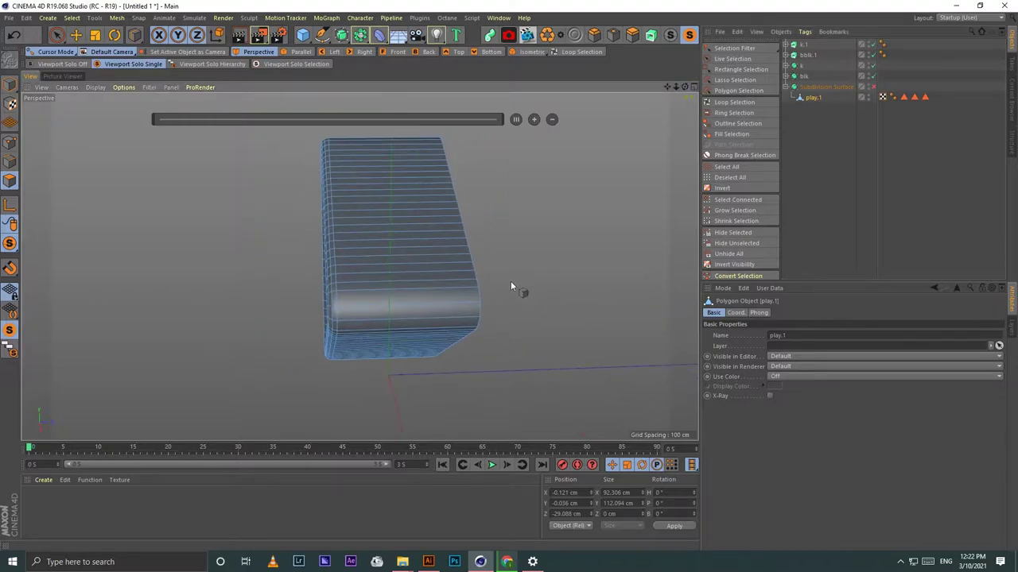
click(355, 318)
click(533, 120)
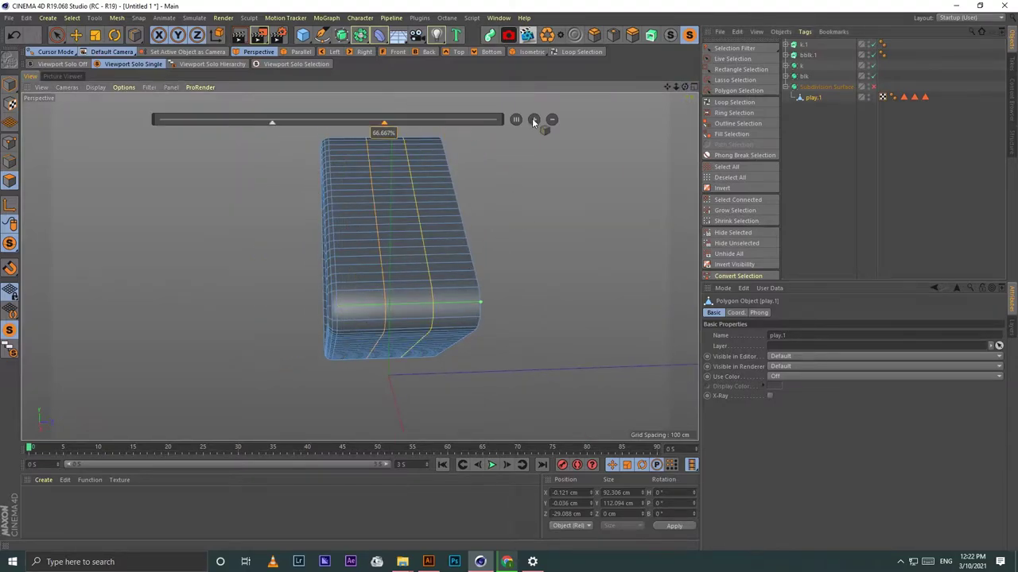
key(ctrl+z)
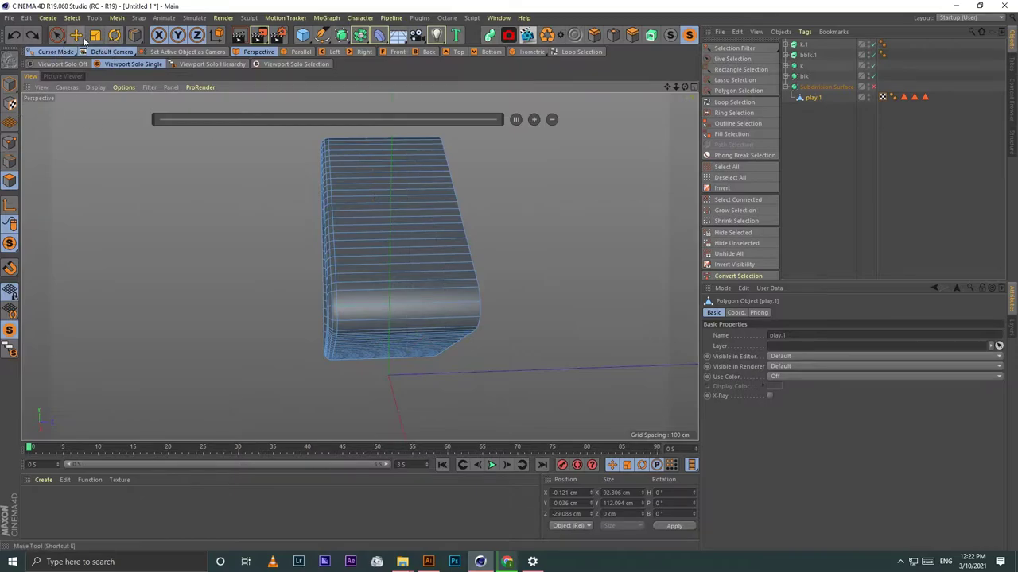
Step: Loop-select the side polygons, inner-extrude them 6.8 cm and bevel them -1.8 cm
click(734, 102)
click(422, 297)
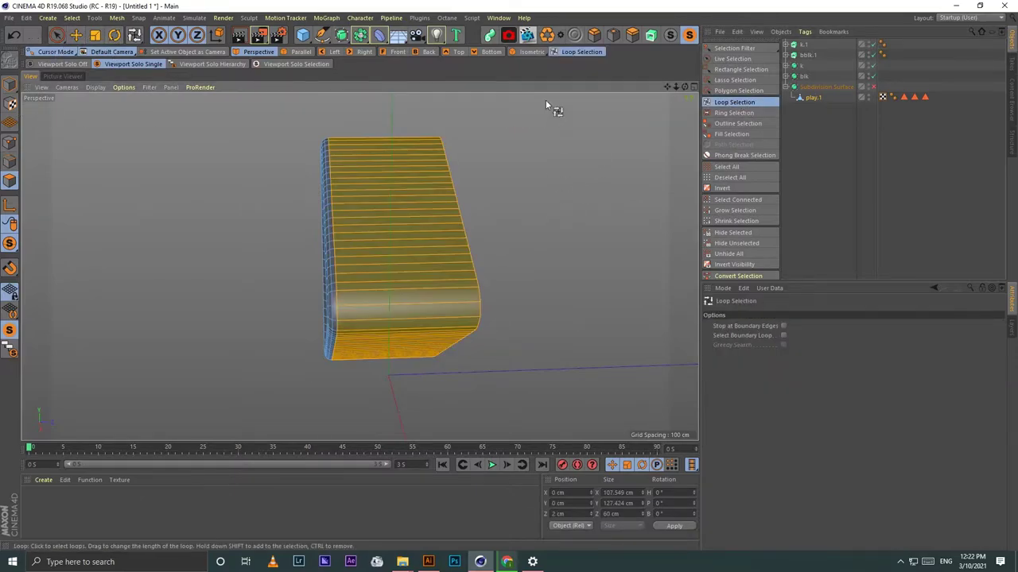
click(613, 35)
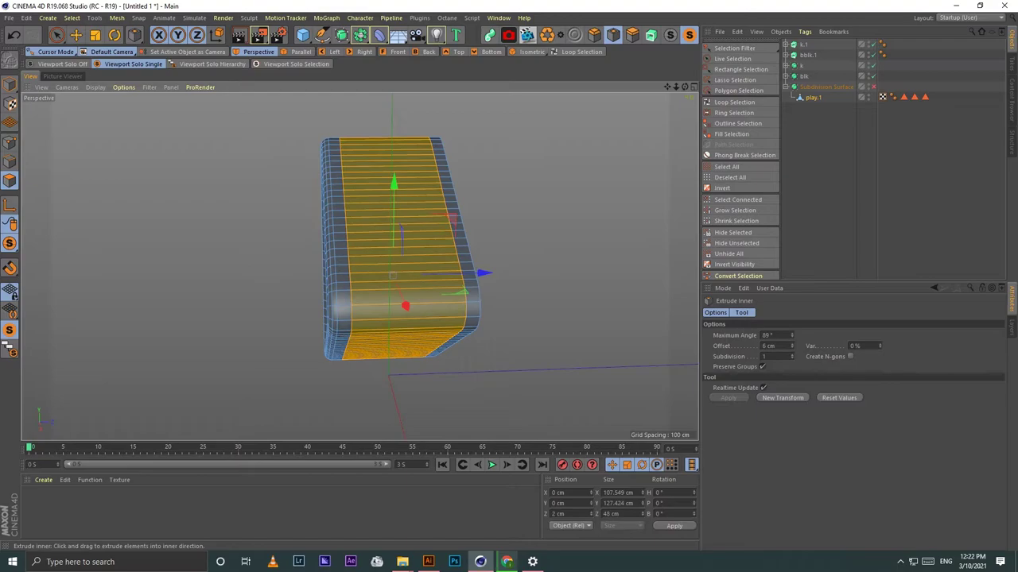
drag(685, 86, 689, 92)
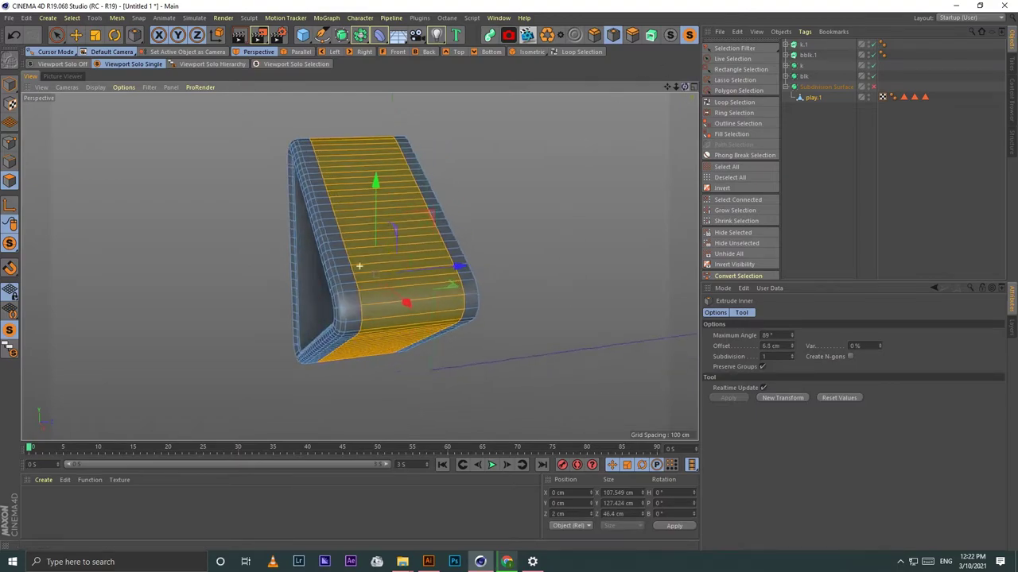
click(586, 40)
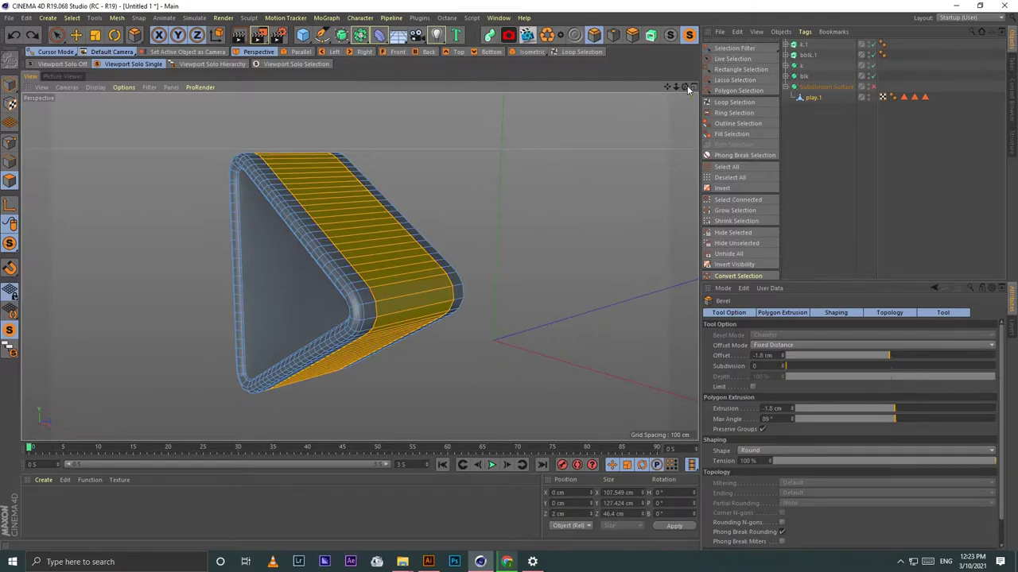
Step: Extrude the selected polygons by -3 cm and scale them to about 82%
drag(689, 90, 690, 92)
key(d)
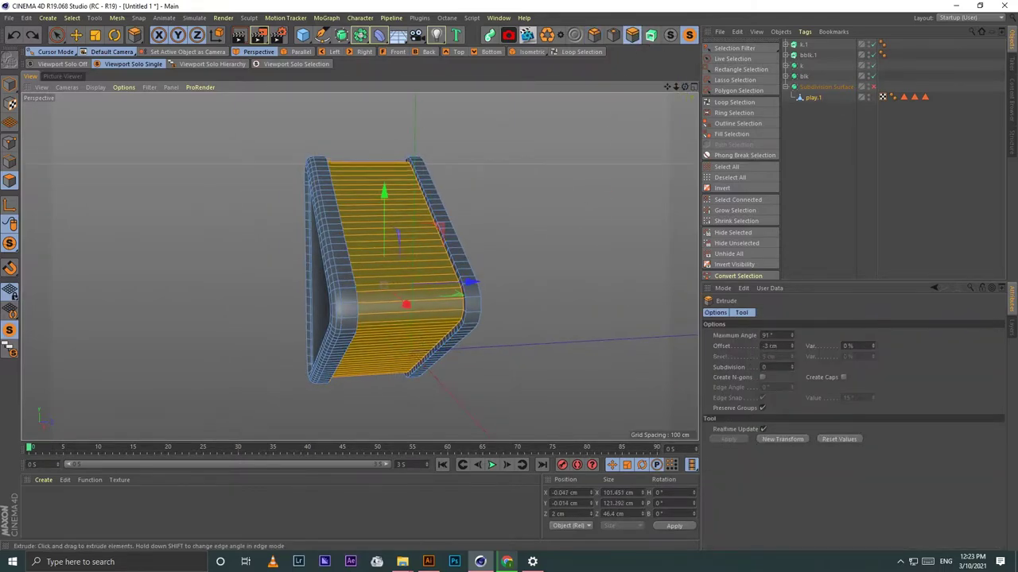
key(t)
drag(471, 281, 462, 289)
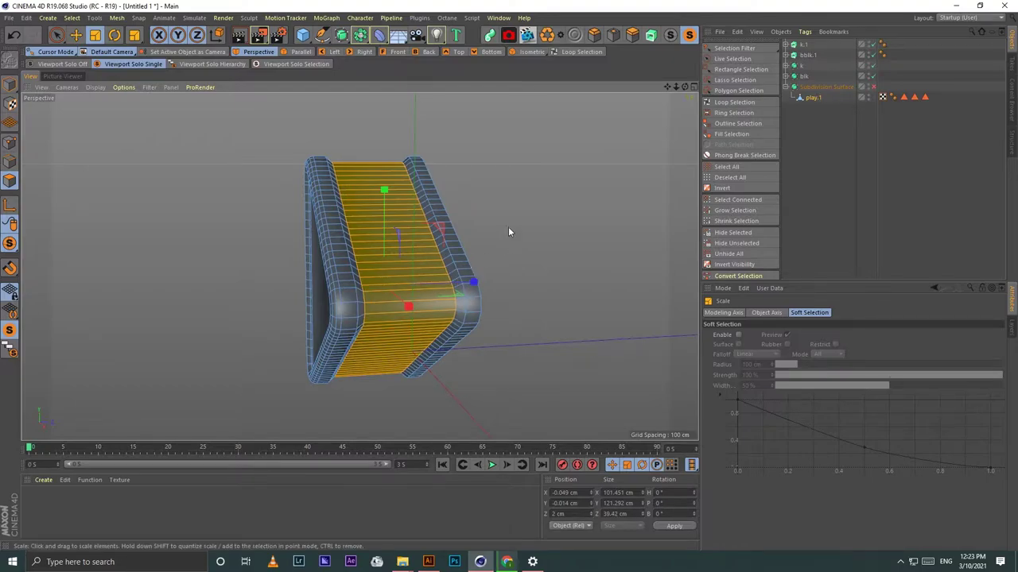
alt+drag(508, 227, 474, 176)
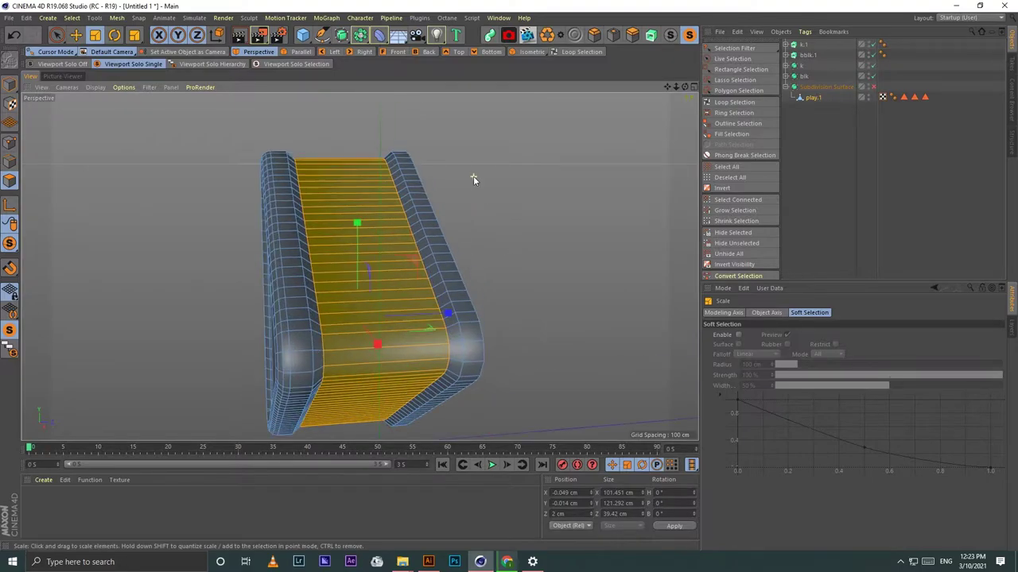
Step: Turn off Viewport Solo to show the full dk logo and compare it with the Illustrator reference
click(820, 148)
click(60, 63)
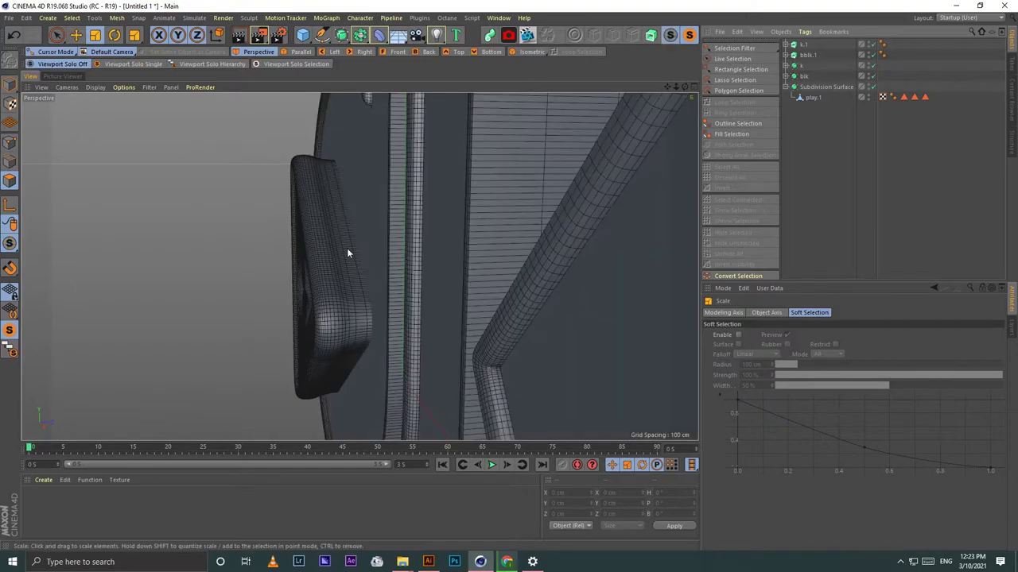
mouse_move(348, 252)
alt+mouse_down()
mouse_move(358, 266)
mouse_move(170, 150)
alt+mouse_up()
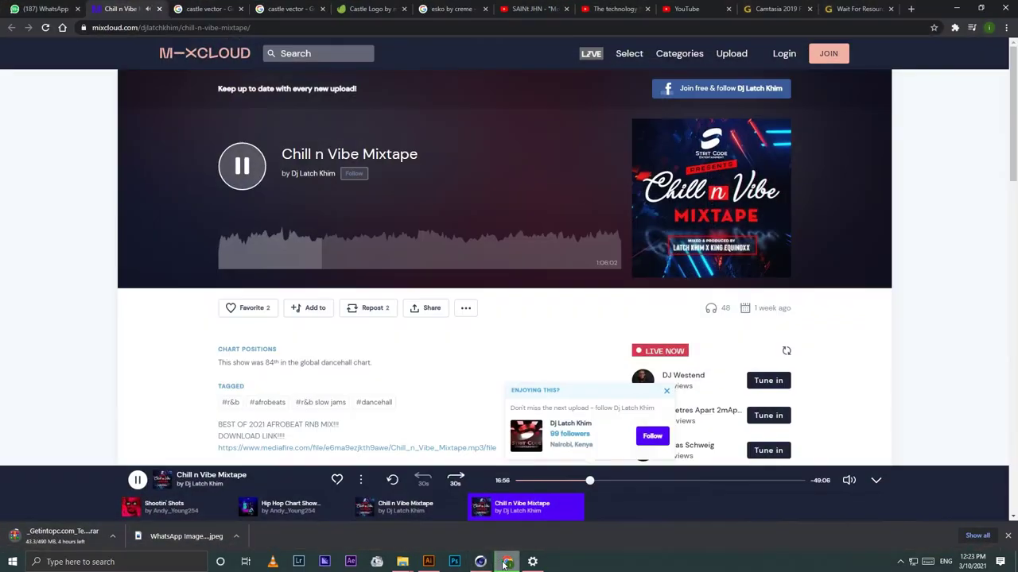
click(506, 562)
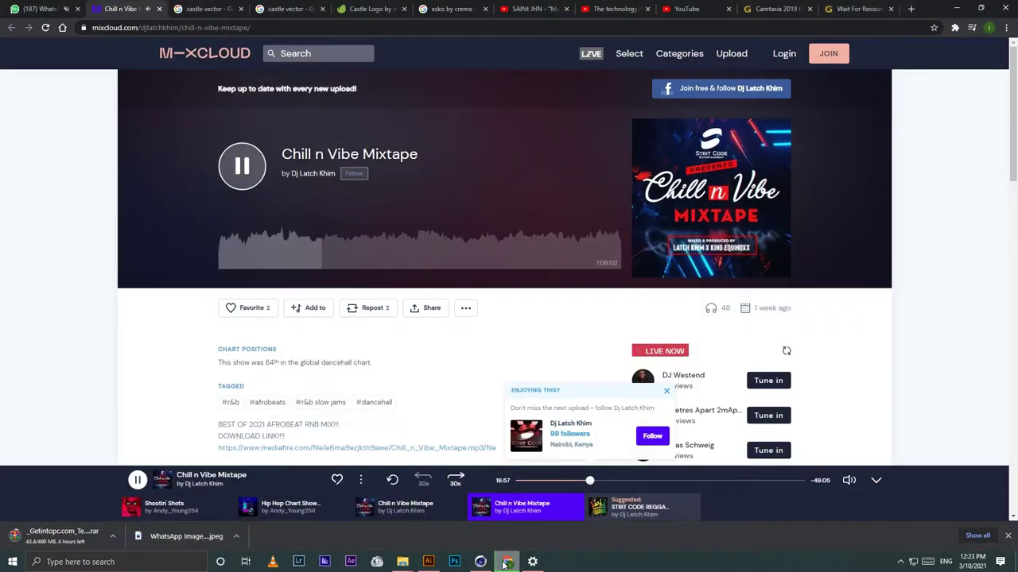
click(428, 562)
click(486, 562)
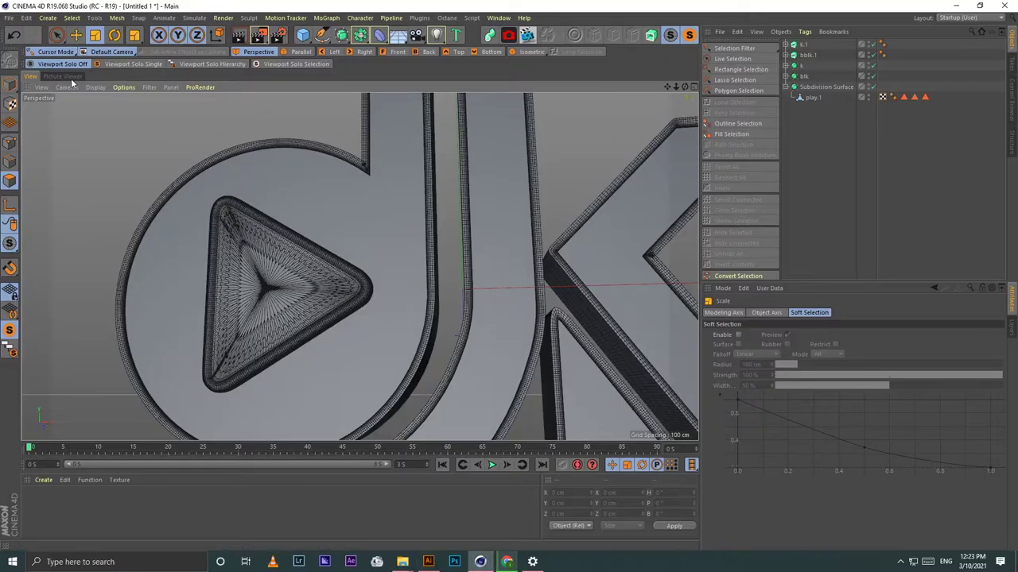
Step: Disable the Subdivision Surface, select play.1 and isolate it with Viewport Solo Single
click(76, 35)
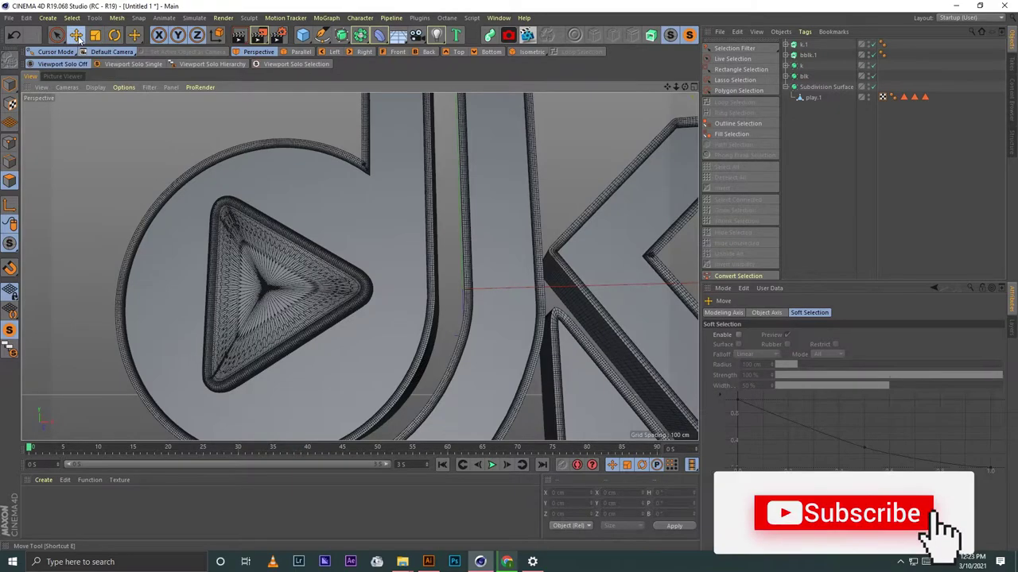
scroll(325, 220, down, 3)
scroll(325, 221, down, 2)
alt+drag(359, 266, 243, 302)
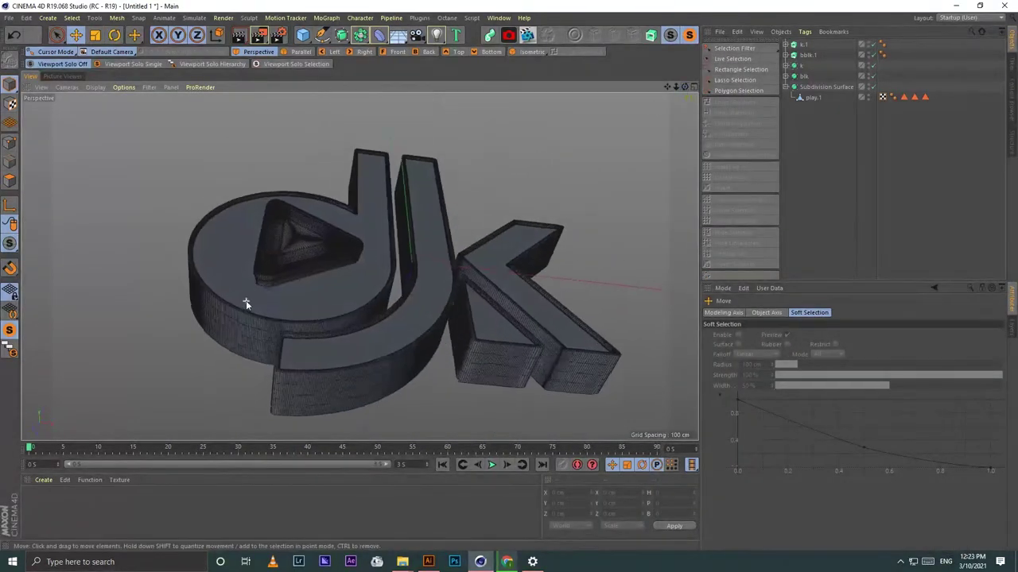
scroll(263, 286, up, 5)
click(872, 85)
click(812, 97)
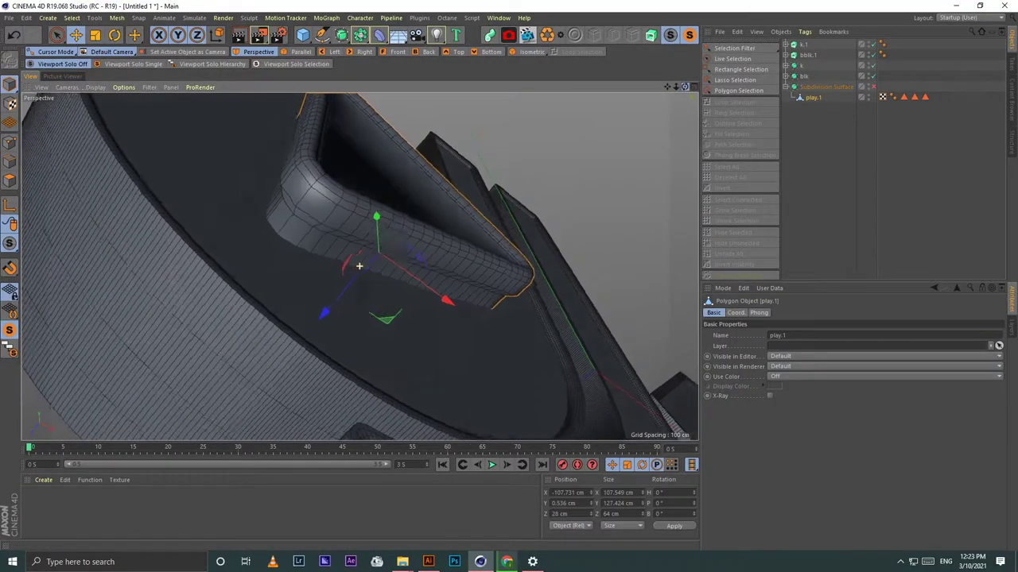
alt+drag(358, 262, 446, 238)
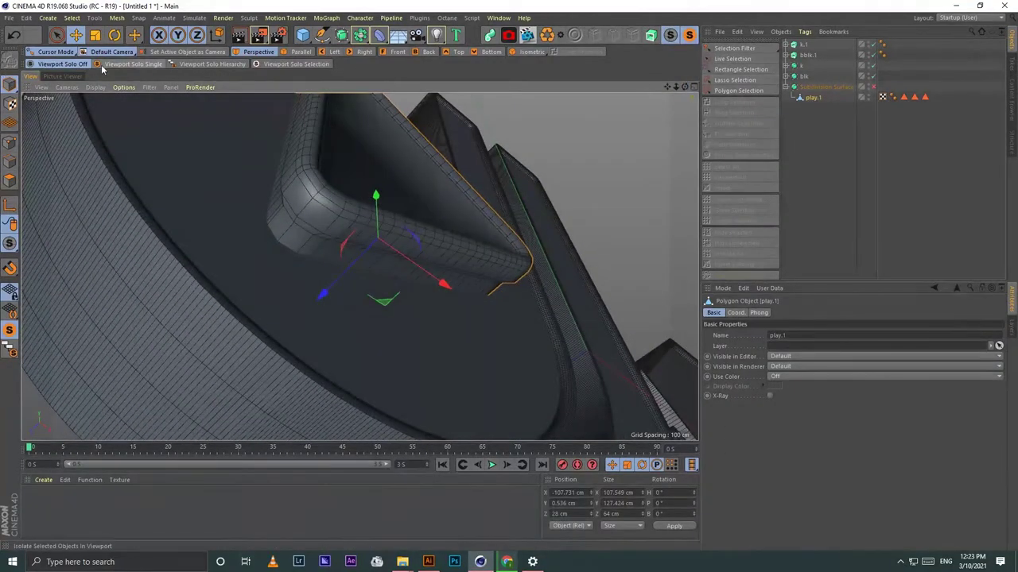
click(132, 64)
mouse_move(286, 227)
alt+mouse_down()
mouse_move(359, 267)
mouse_move(487, 217)
alt+mouse_up()
scroll(358, 266, up, 3)
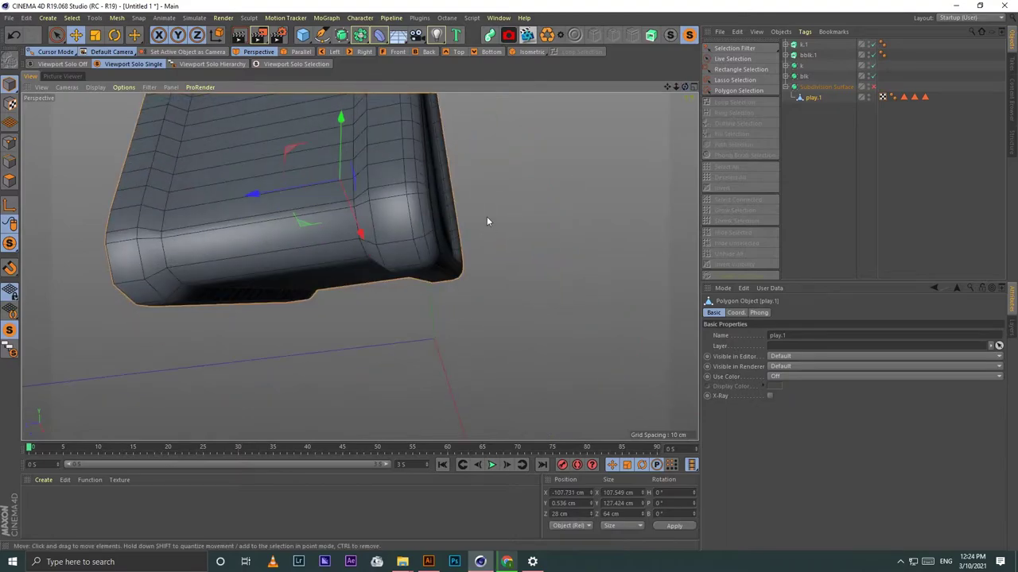
Step: Cut a new edge loop on play.1 near the triangle's rim, then re-enable Subdivision Surface
click(9, 181)
right_click(560, 326)
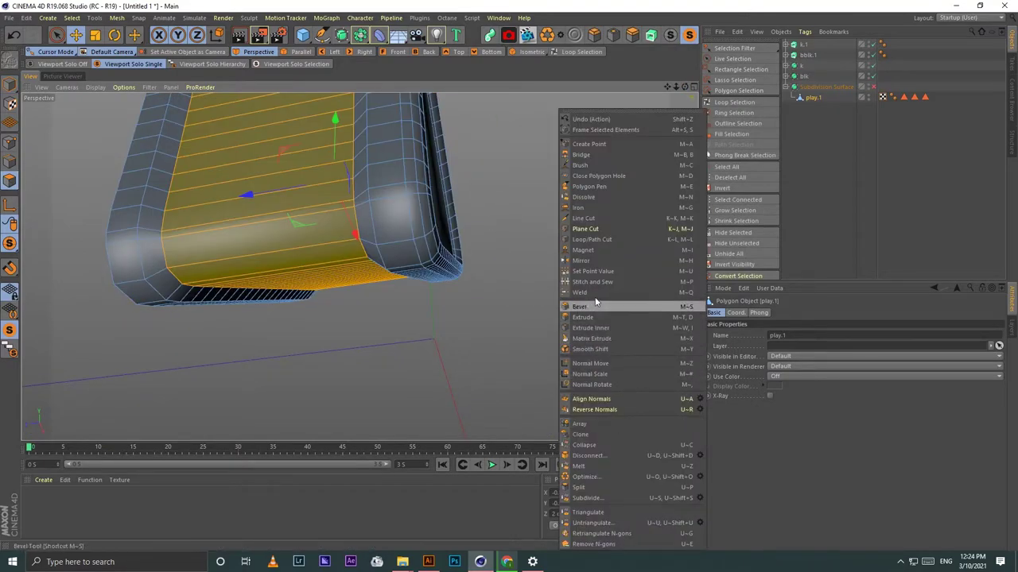
click(593, 239)
scroll(358, 265, up, 3)
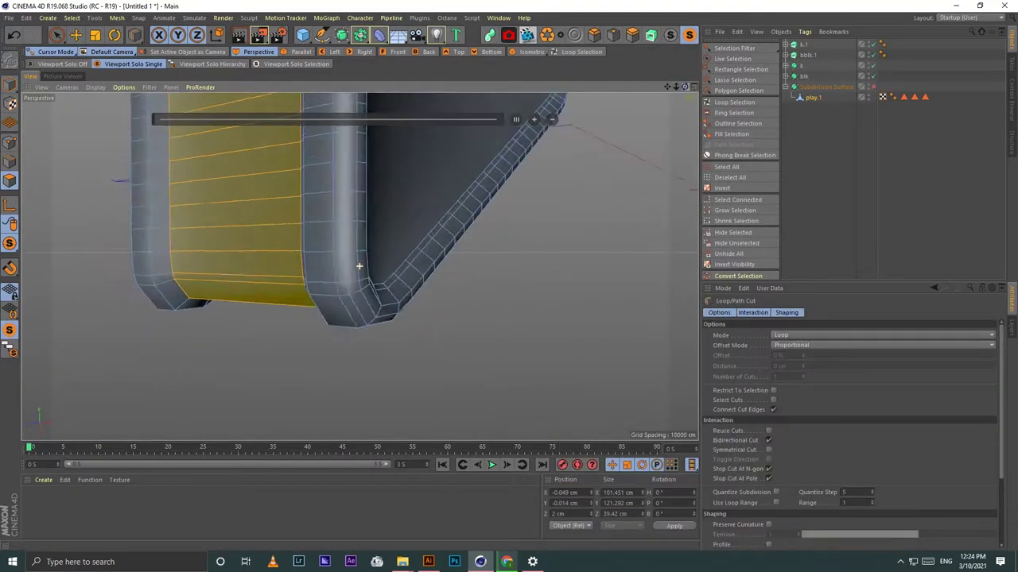
alt+drag(358, 265, 352, 265)
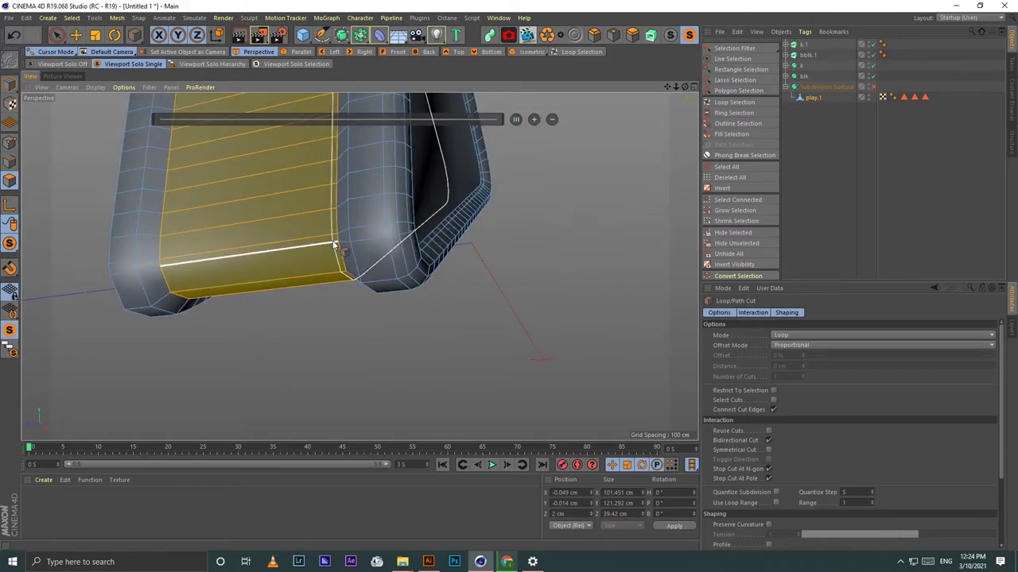
click(332, 244)
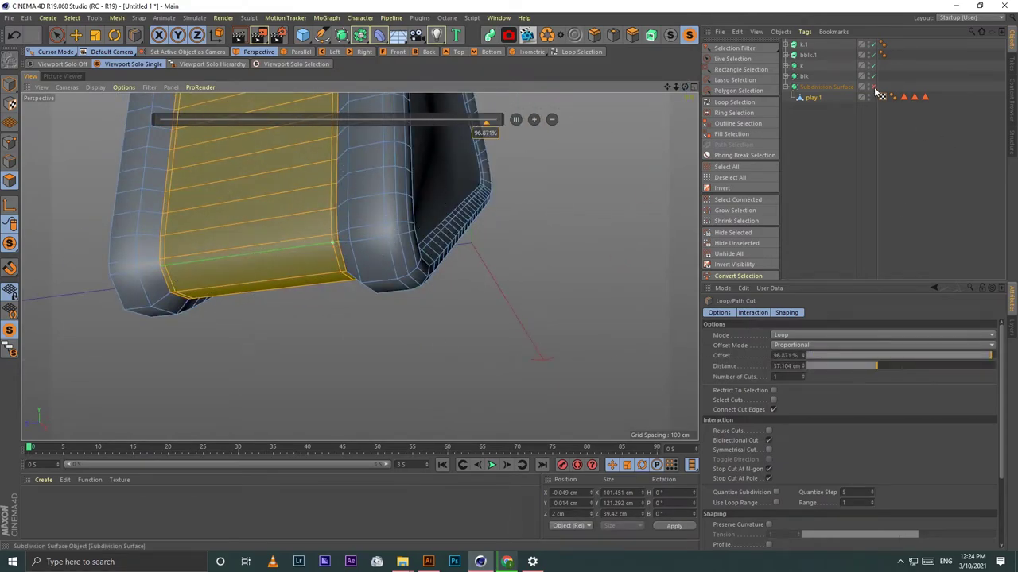
key(q)
click(833, 186)
Step: Turn Viewport Solo off so the whole dk logo shows, viewed from the front
click(58, 64)
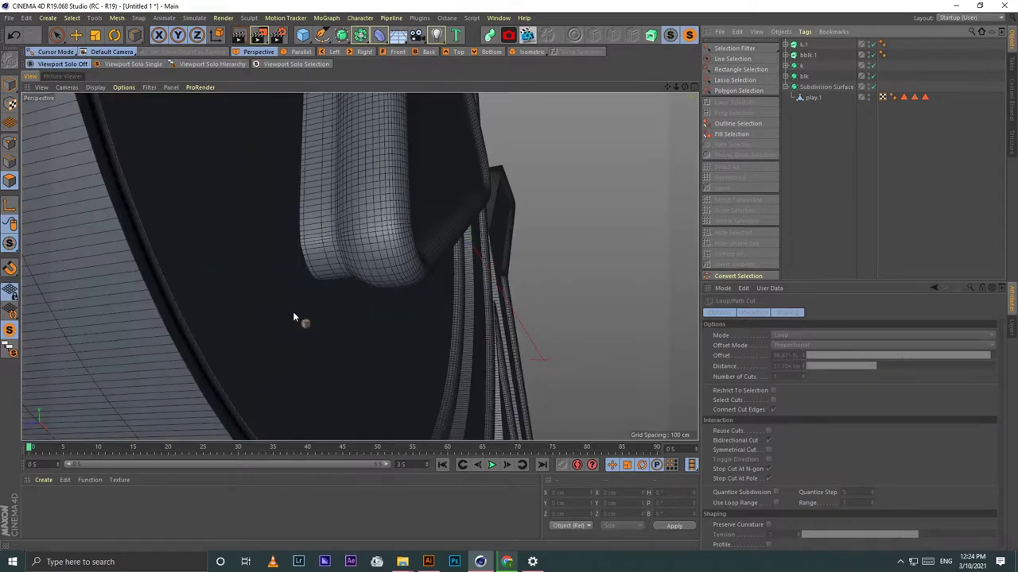
scroll(295, 315, down, 4)
scroll(295, 316, down, 3)
drag(683, 87, 631, 151)
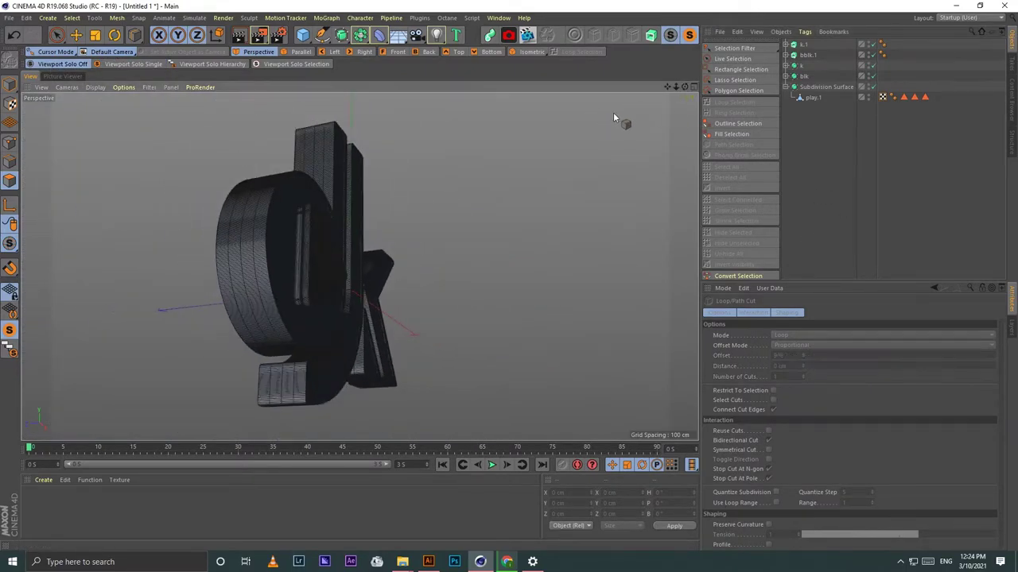
Step: Switch the viewport to Gouraud Shading and orbit to a three-quarter view
click(95, 87)
click(115, 99)
scroll(277, 376, up, 3)
scroll(278, 375, up, 2)
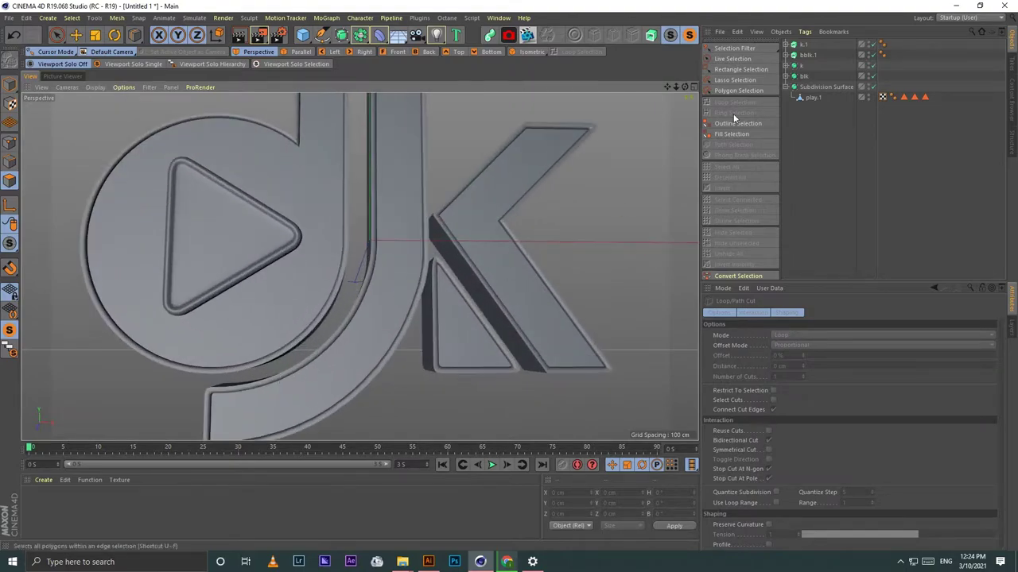
drag(684, 86, 359, 266)
Step: In Render Settings, make Width and Height 1000 pixels and choose the Physical renderer
click(278, 35)
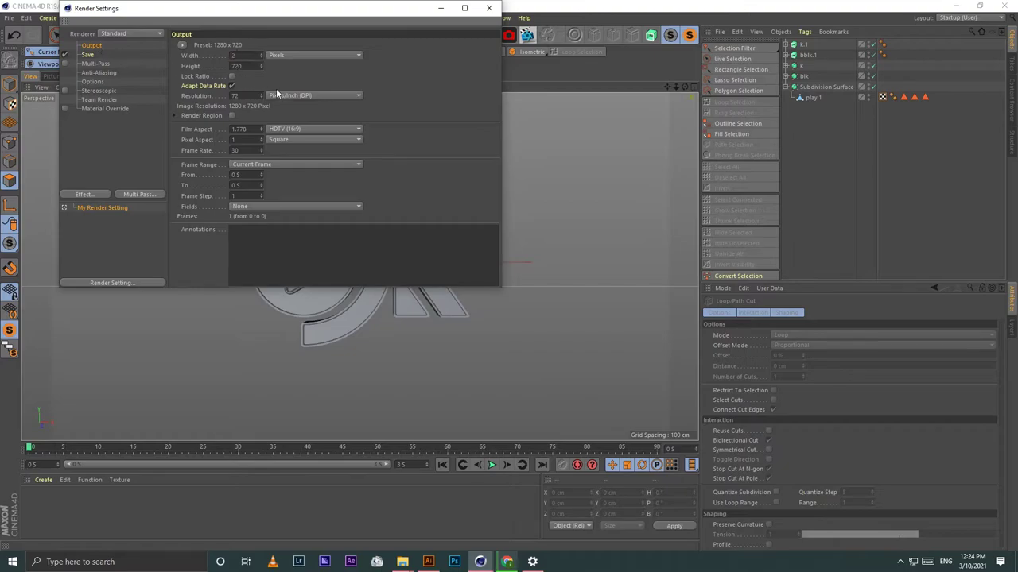
key(Tab)
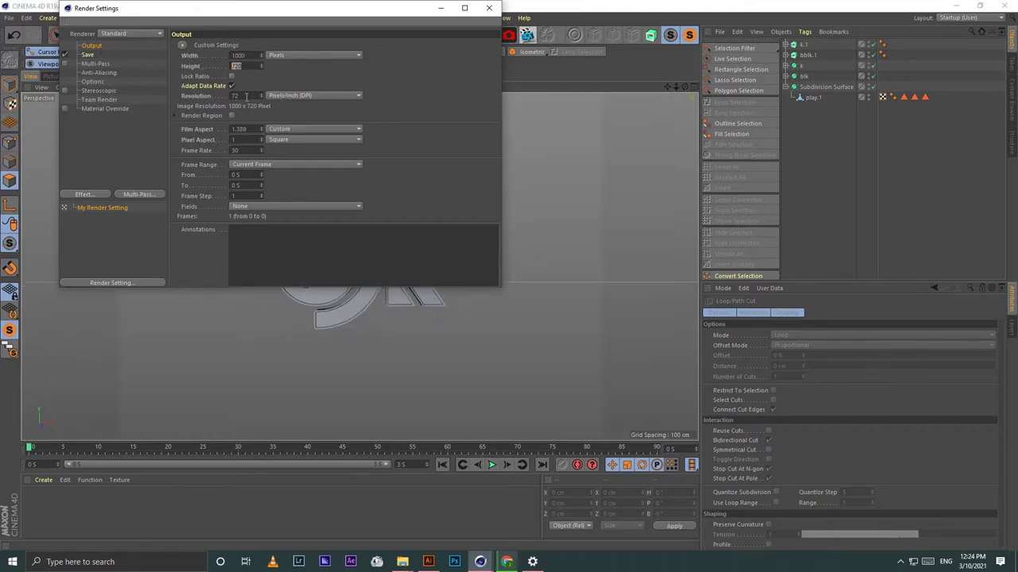
text(1000)
click(131, 33)
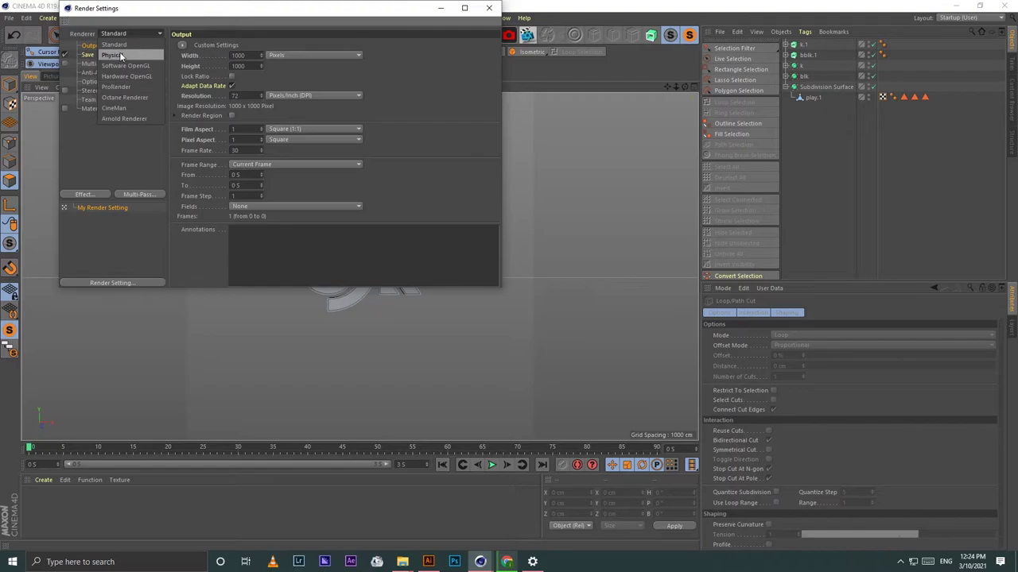
click(121, 56)
click(489, 8)
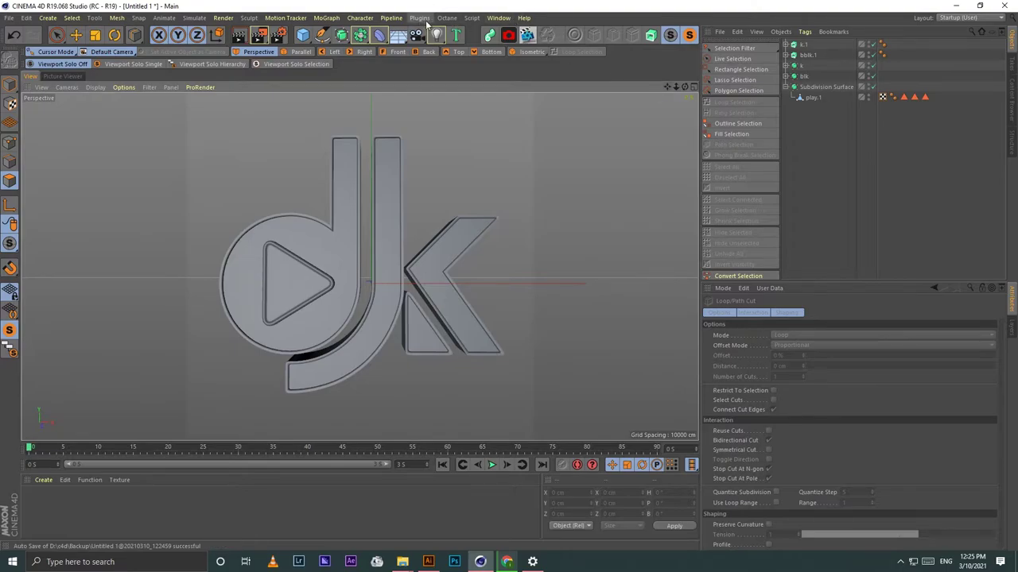
Step: Create a Camera with the Super Wide 15 mm preset and dolly it in to frame the logo
click(417, 35)
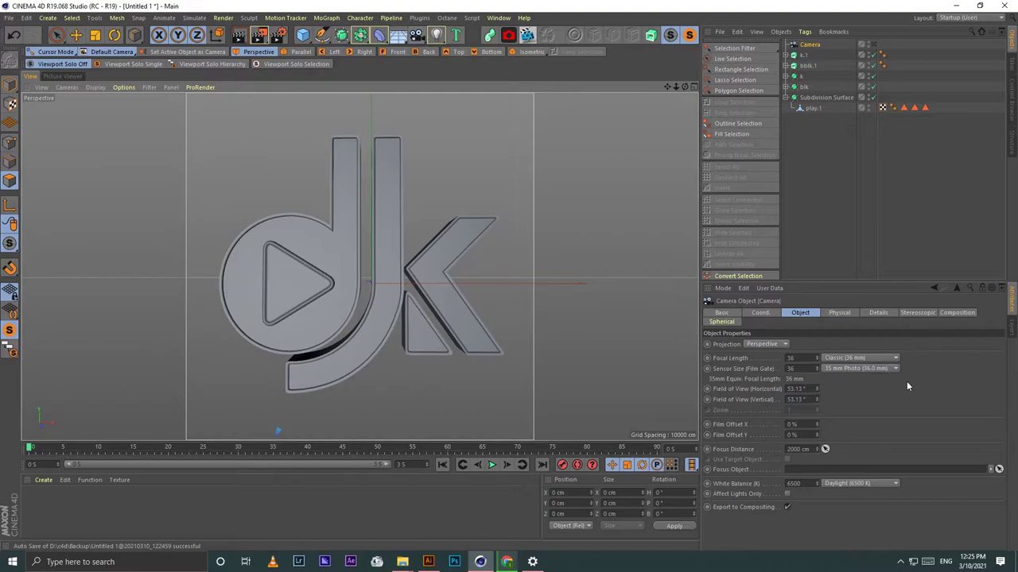
click(867, 358)
click(871, 385)
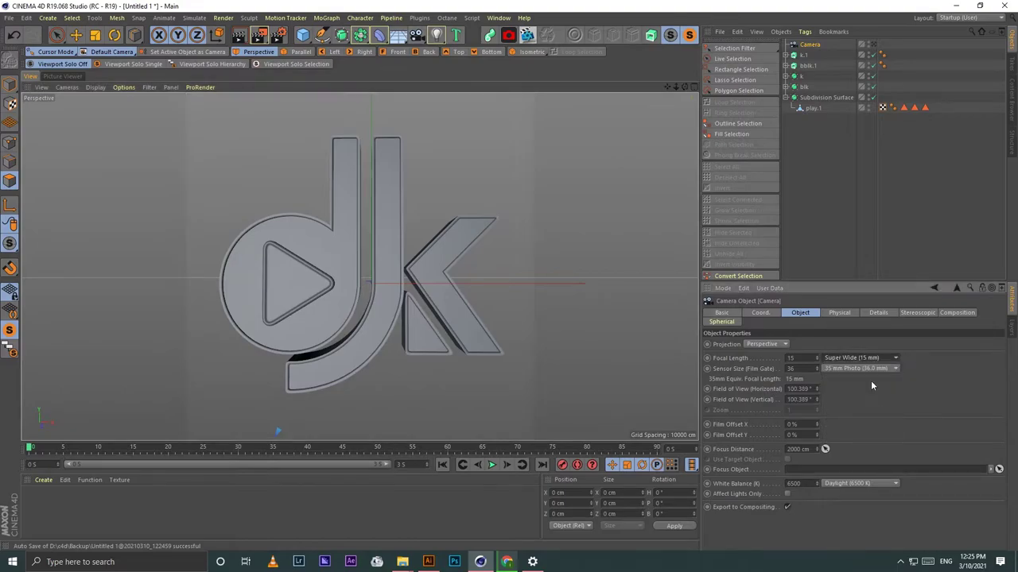
click(874, 44)
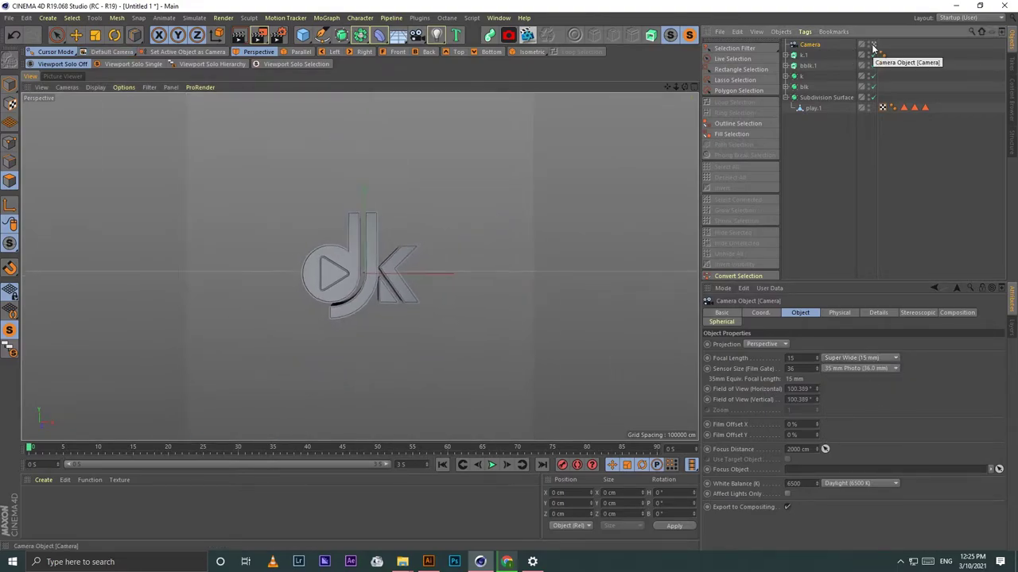
drag(675, 85, 678, 89)
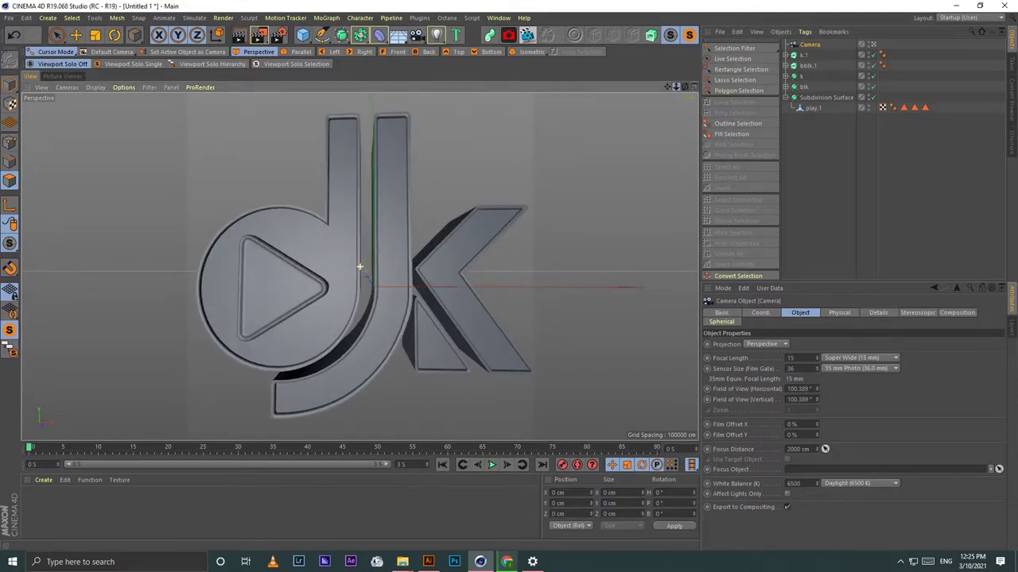
click(820, 163)
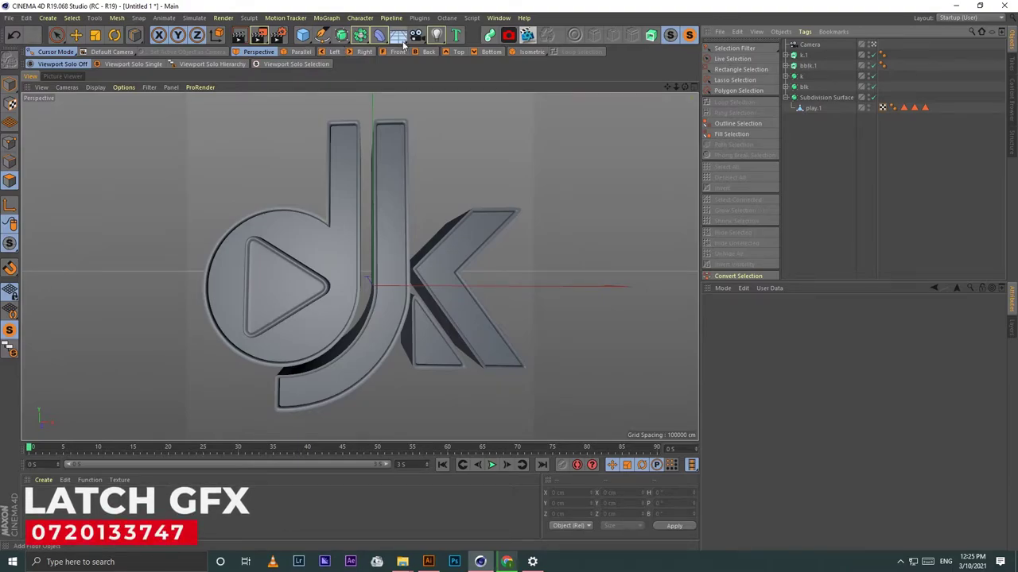
Step: Add a Sky object and browse the Content Browser's presets material library
drag(399, 37, 426, 66)
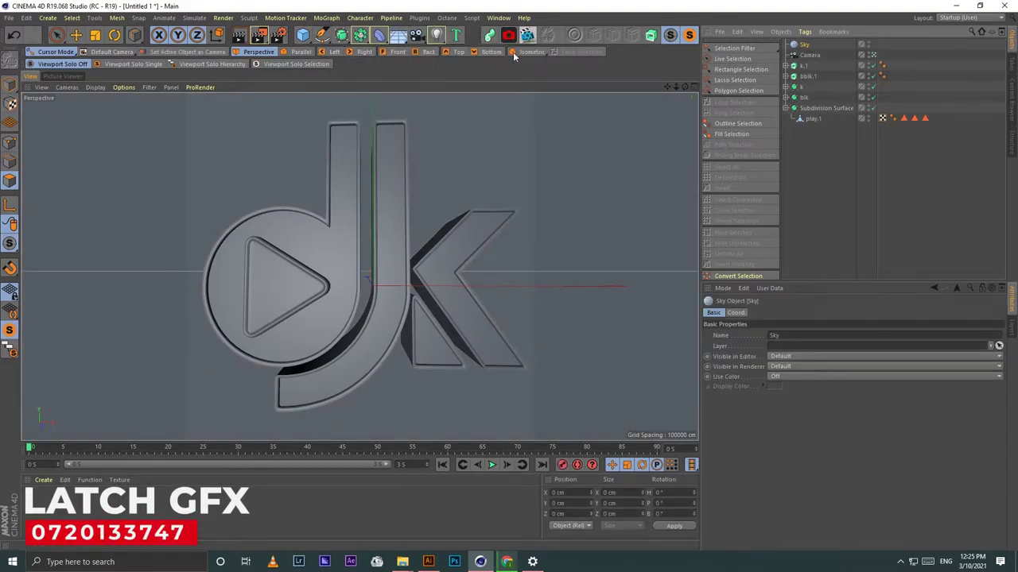
click(1012, 89)
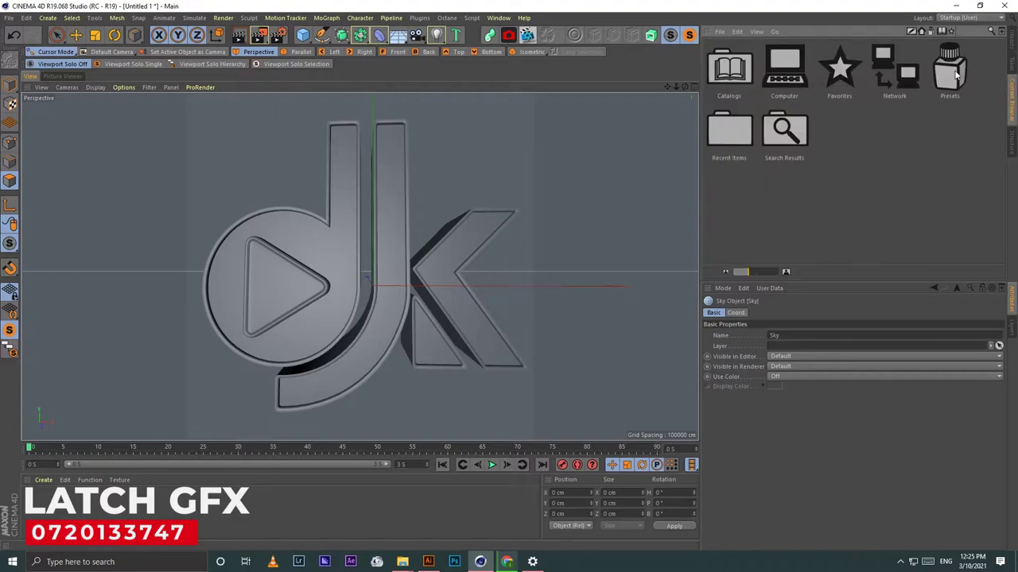
double_click(957, 74)
double_click(846, 198)
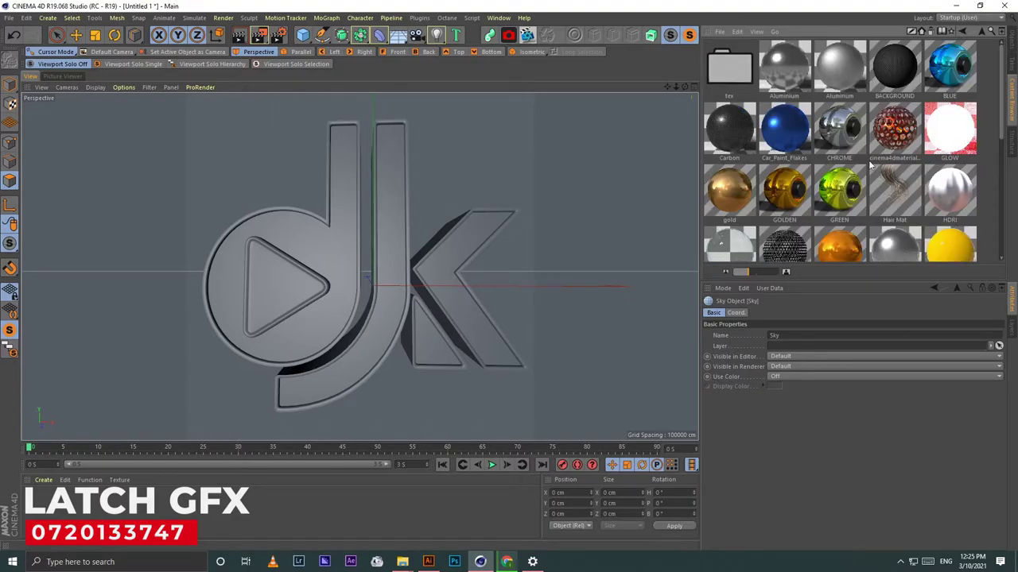
click(725, 205)
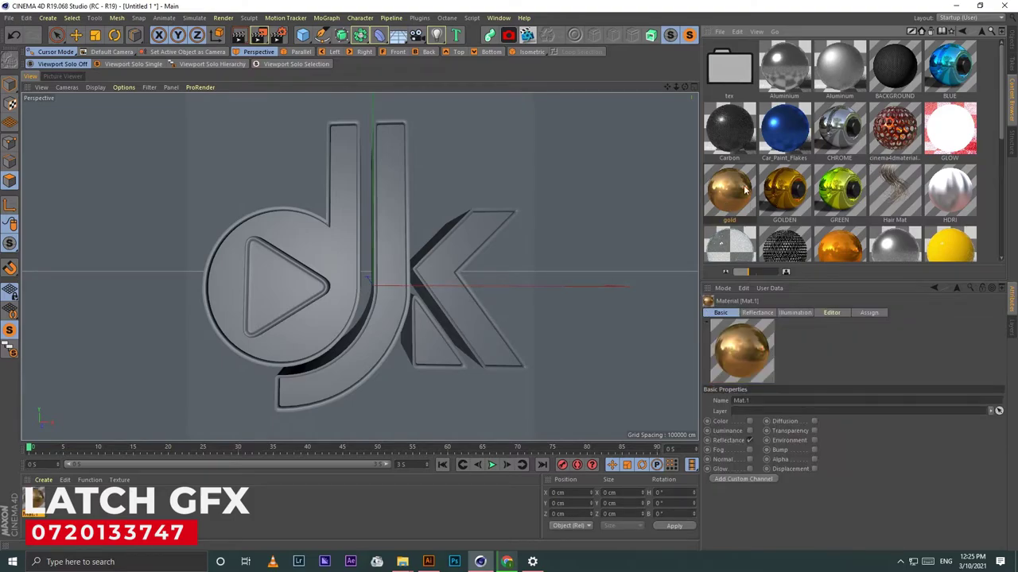
Step: Bring the HDRI, ORANGE, CHROME and BLUE materials into the Material Manager
click(960, 180)
scroll(946, 187, down, 5)
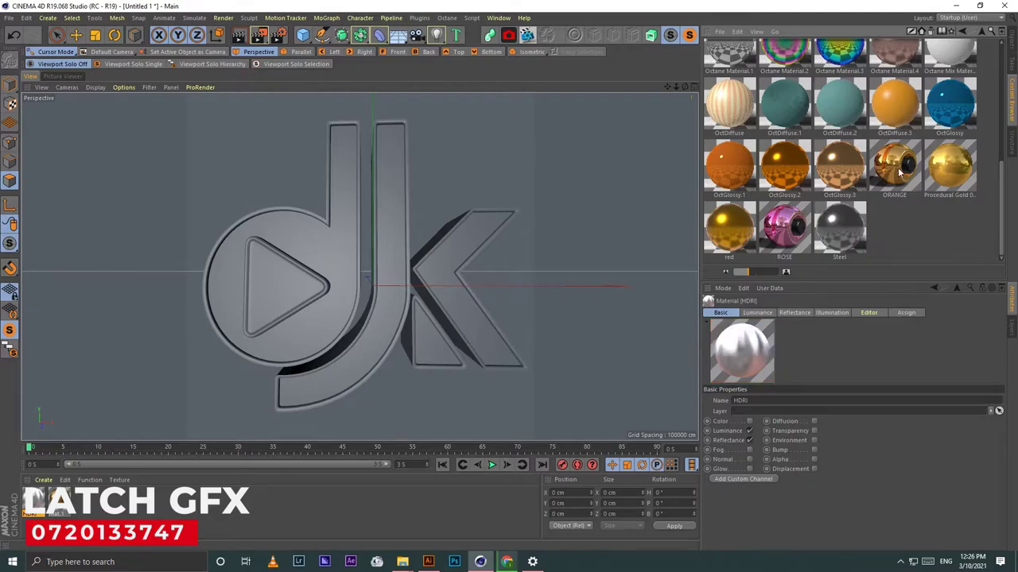
drag(900, 168, 606, 204)
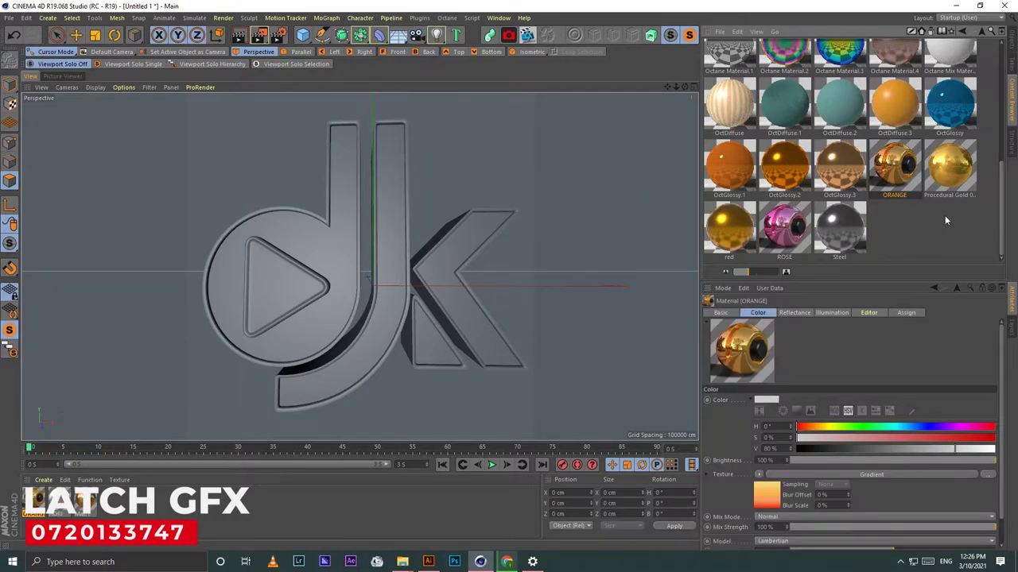
drag(1002, 215, 1001, 84)
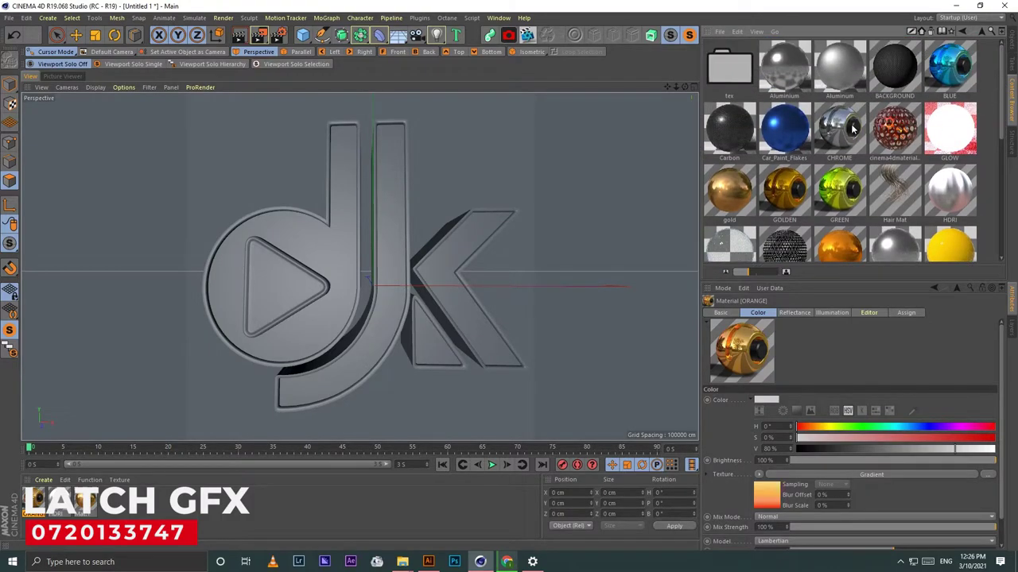
click(852, 128)
click(960, 68)
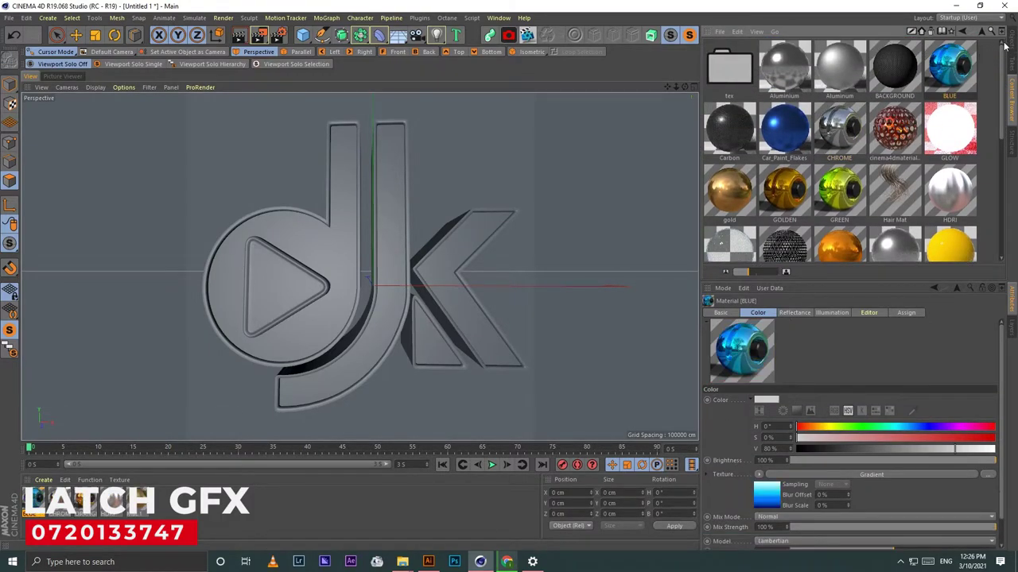
click(1011, 44)
Step: Apply HDRI to the Sky and add a Compositing tag with Seen by Camera off
click(418, 491)
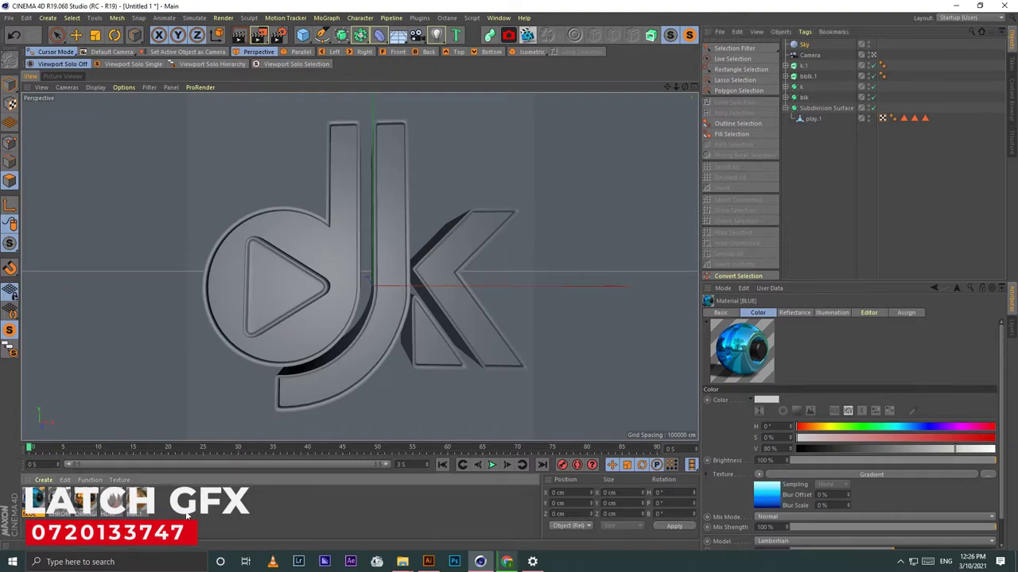
drag(804, 46, 804, 46)
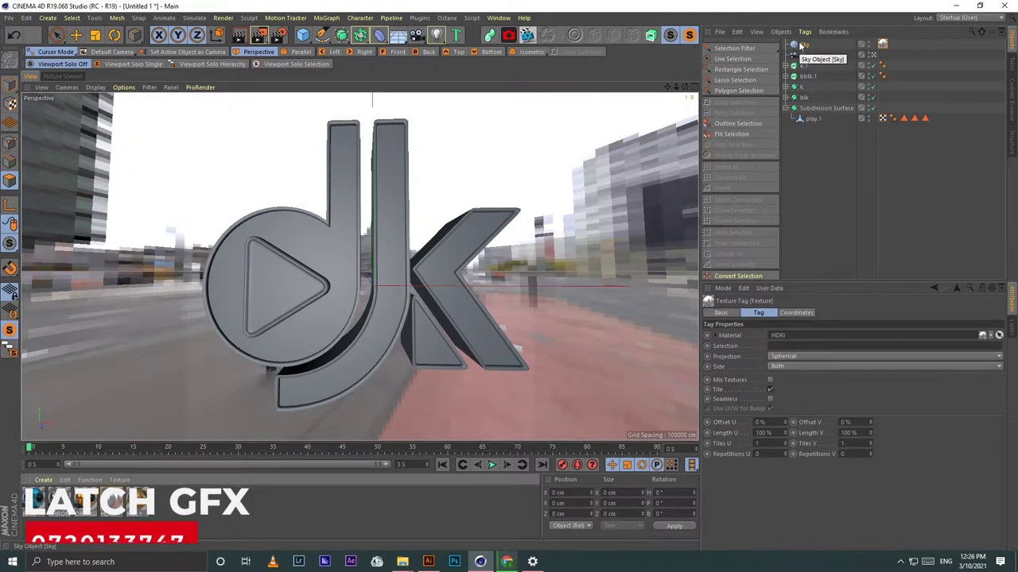
right_click(805, 50)
mouse_move(834, 54)
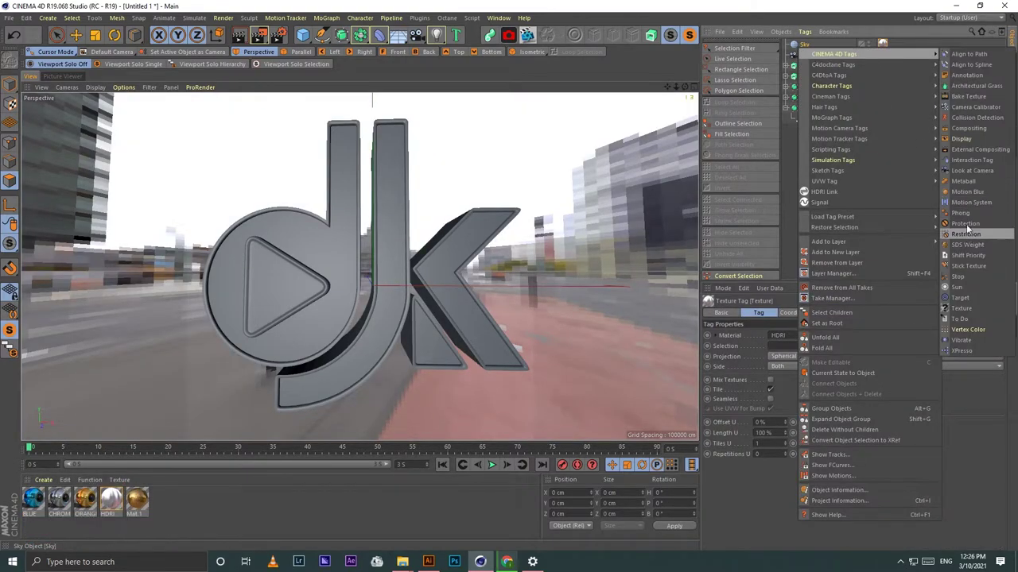
click(968, 130)
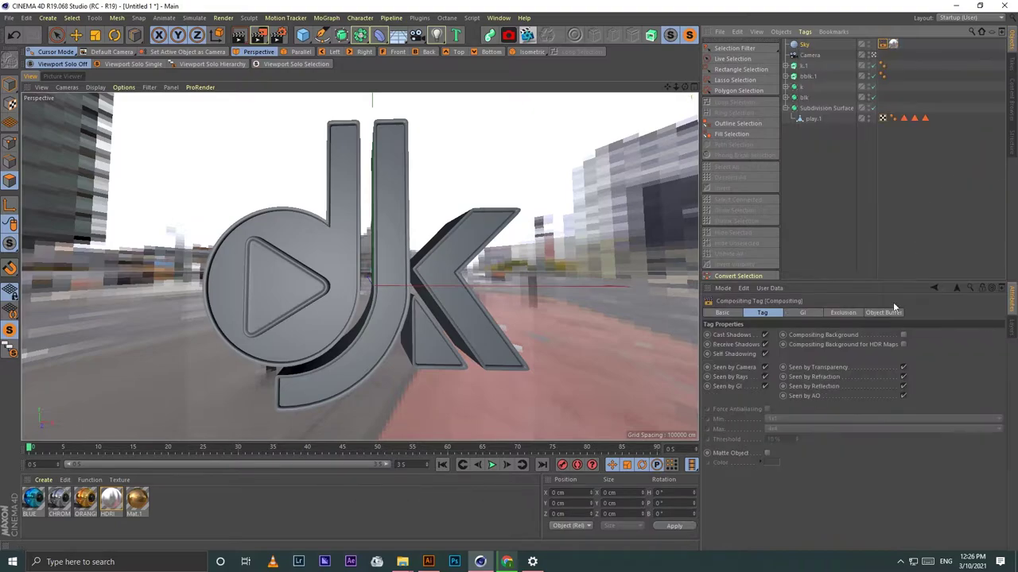
click(765, 366)
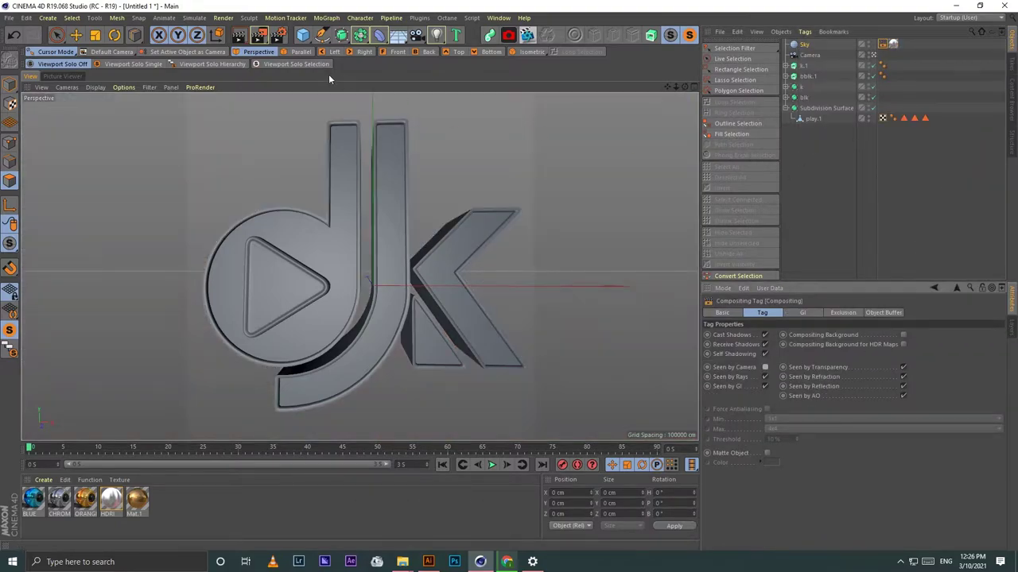
click(240, 35)
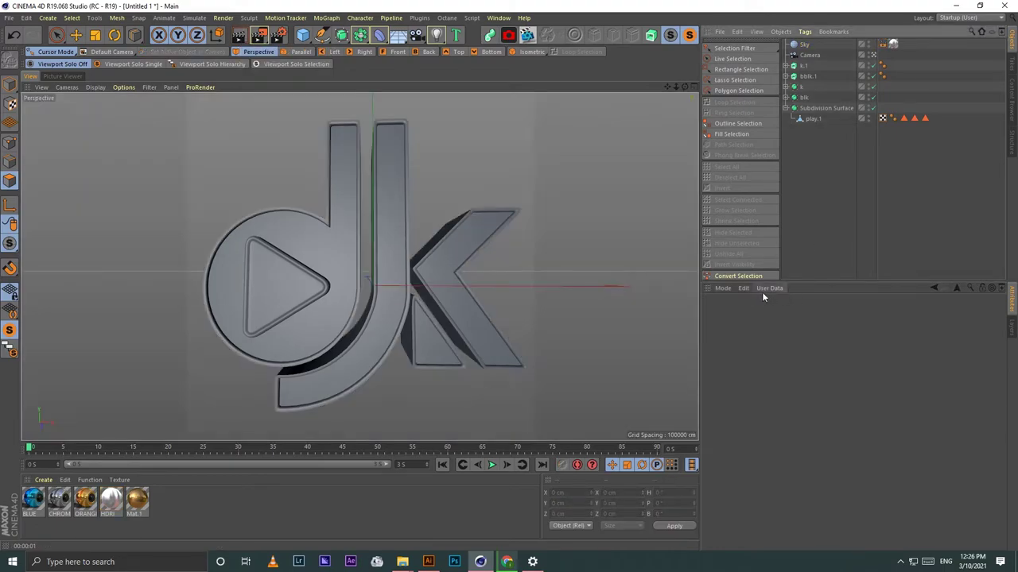
Step: Set the project's Default Object Color to 80% Gray
click(722, 288)
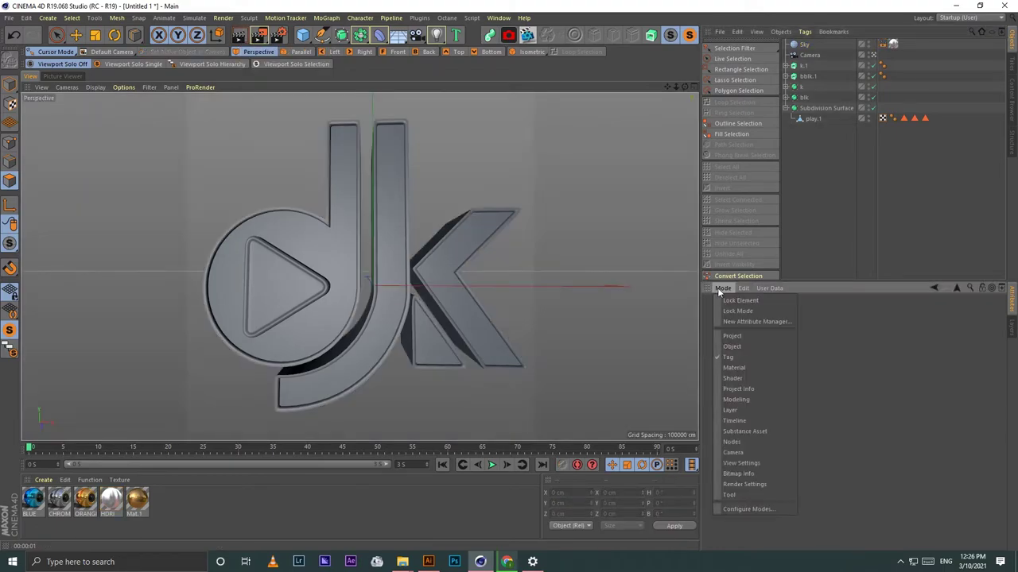
click(733, 336)
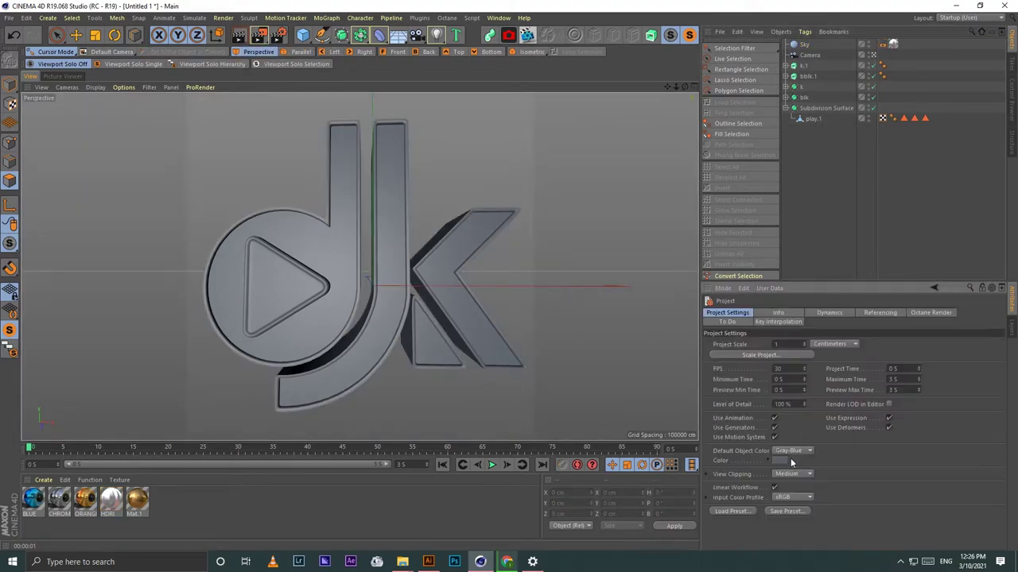
click(791, 451)
click(790, 462)
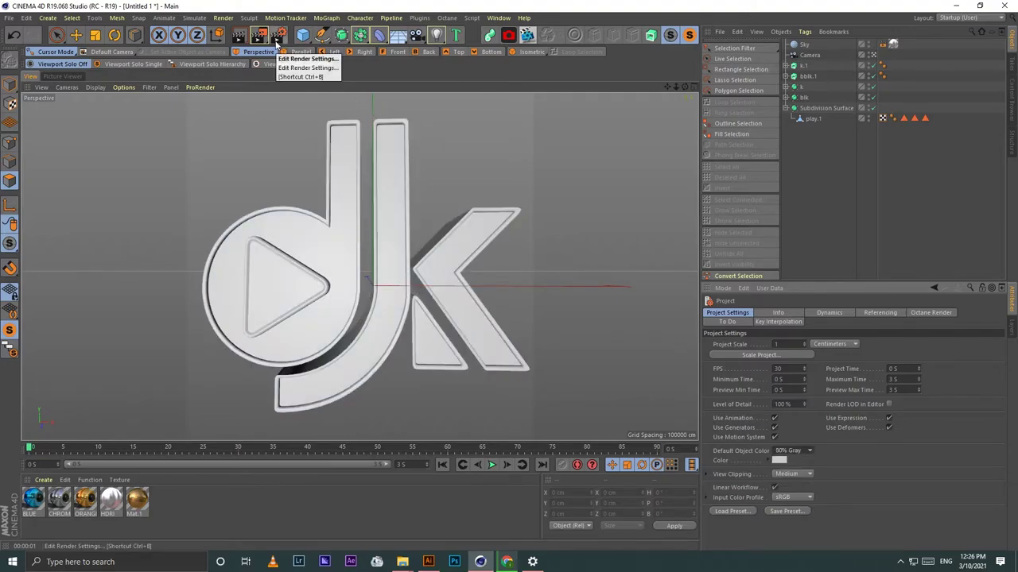
click(89, 502)
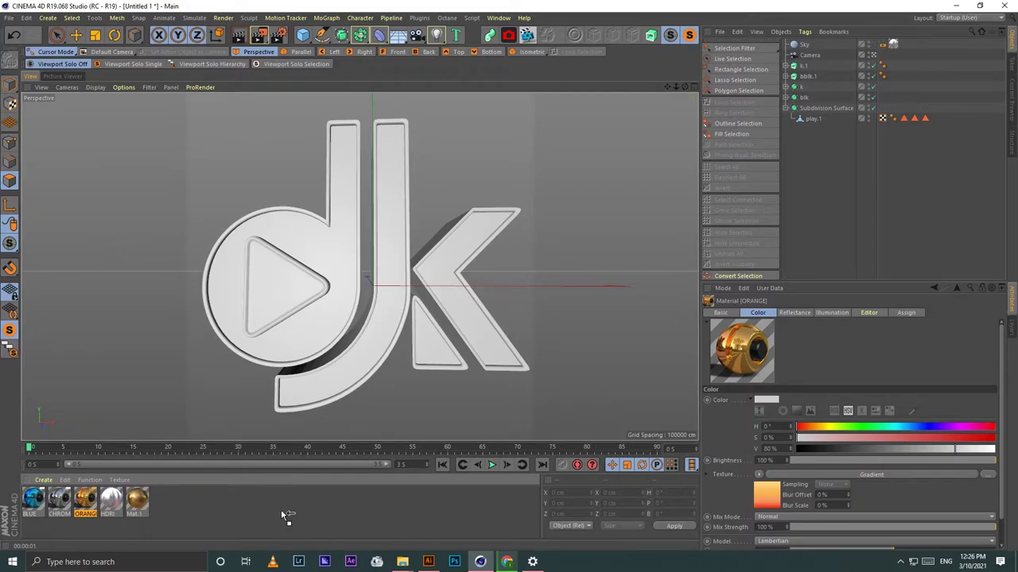
Step: Apply BLUE and CHROME to the K, CHROME to the dj edges, and BLUE to play.1
drag(85, 501, 148, 501)
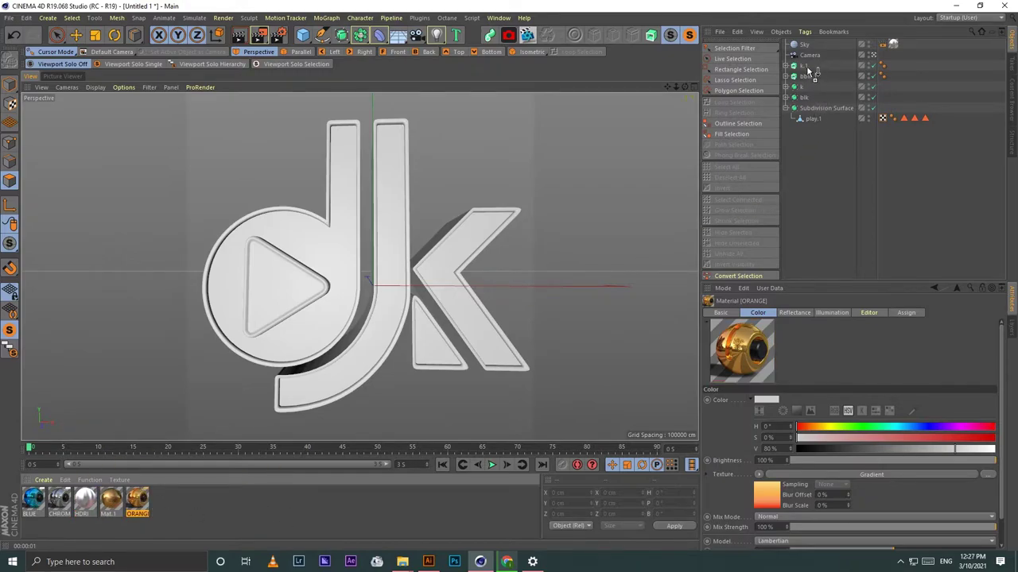
drag(811, 72, 808, 67)
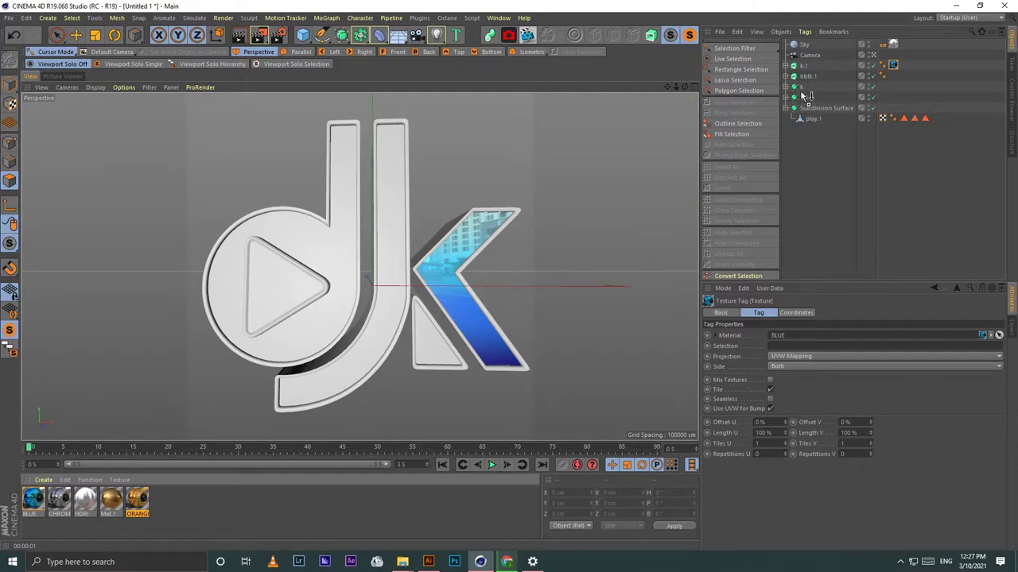
drag(805, 95, 805, 89)
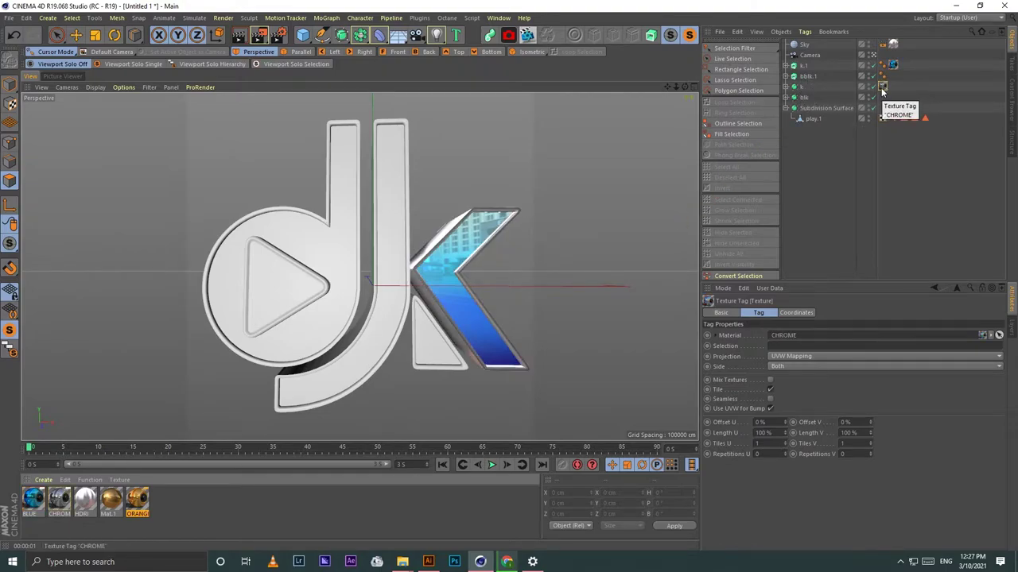
ctrl+drag(882, 88, 884, 97)
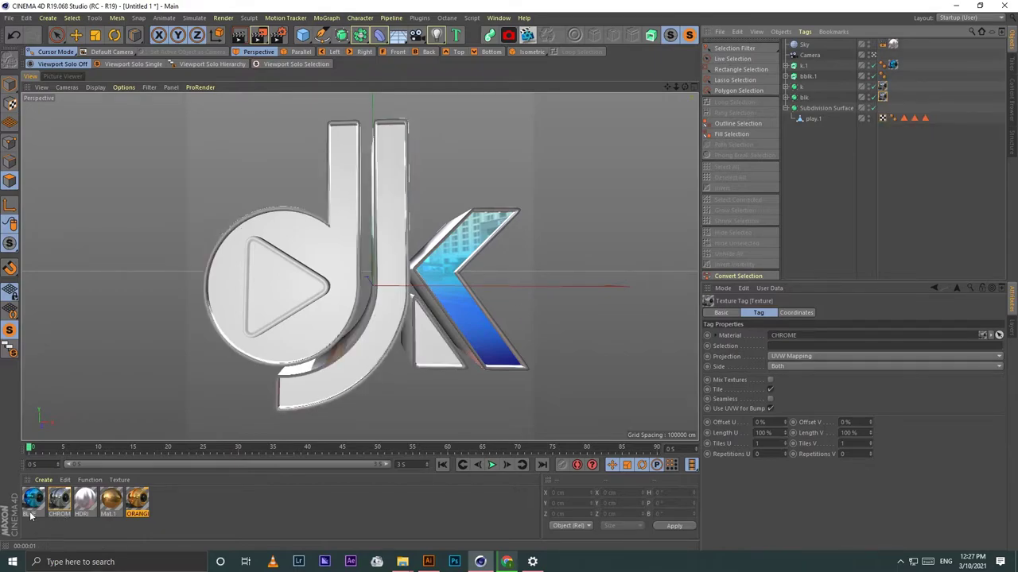
mouse_move(31, 515)
mouse_down()
mouse_move(793, 142)
mouse_move(816, 121)
mouse_up()
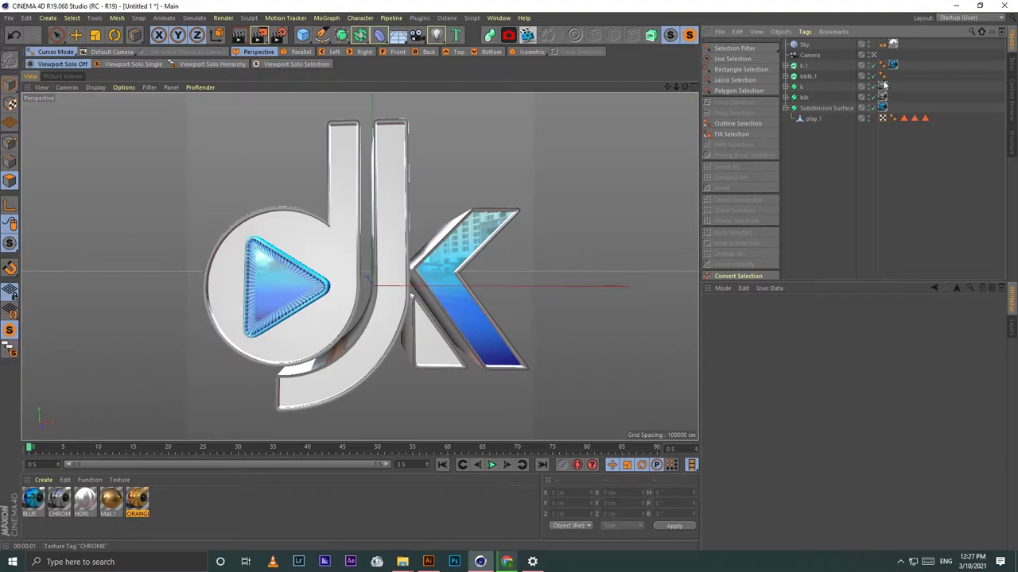
Step: Load the dotted Mat material from the Content Browser and carry it toward bblk.1
click(799, 78)
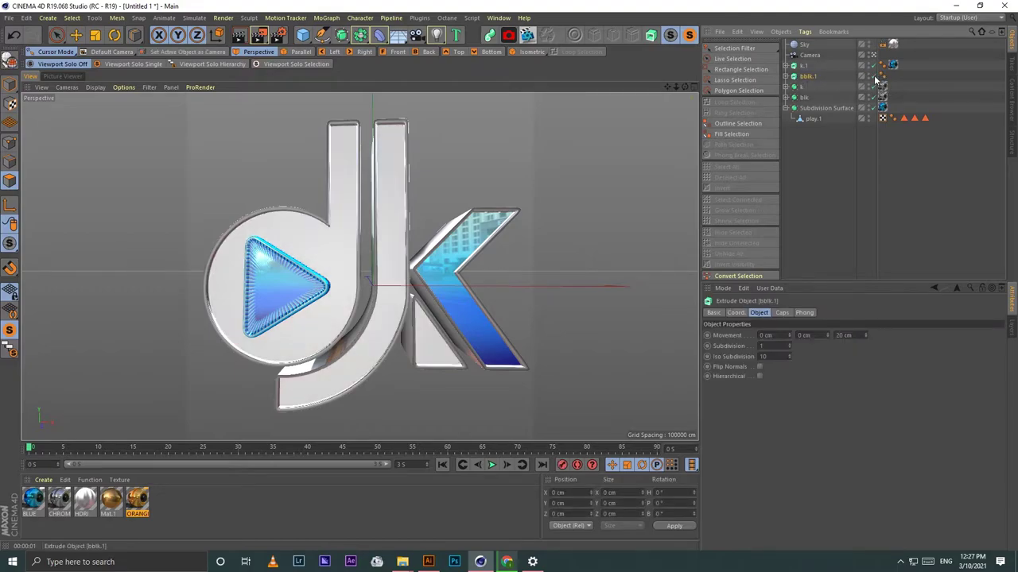
click(1012, 96)
scroll(904, 146, down, 2)
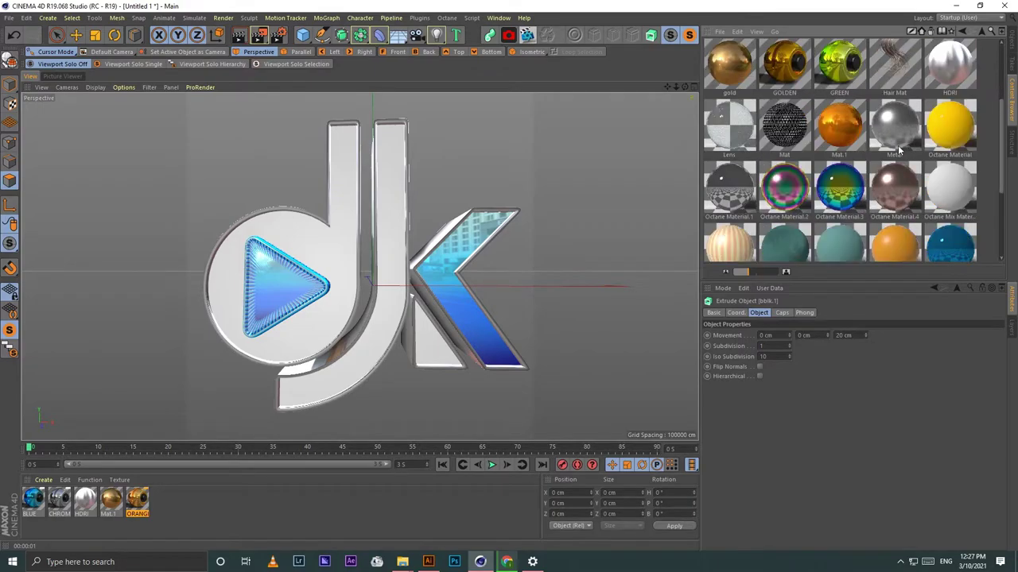
double_click(785, 124)
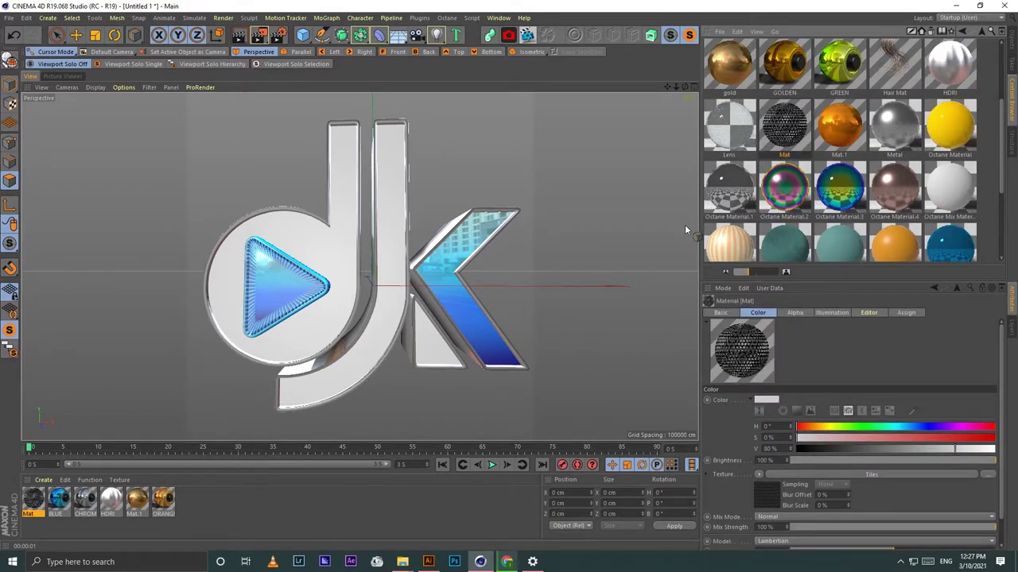
drag(785, 123, 772, 167)
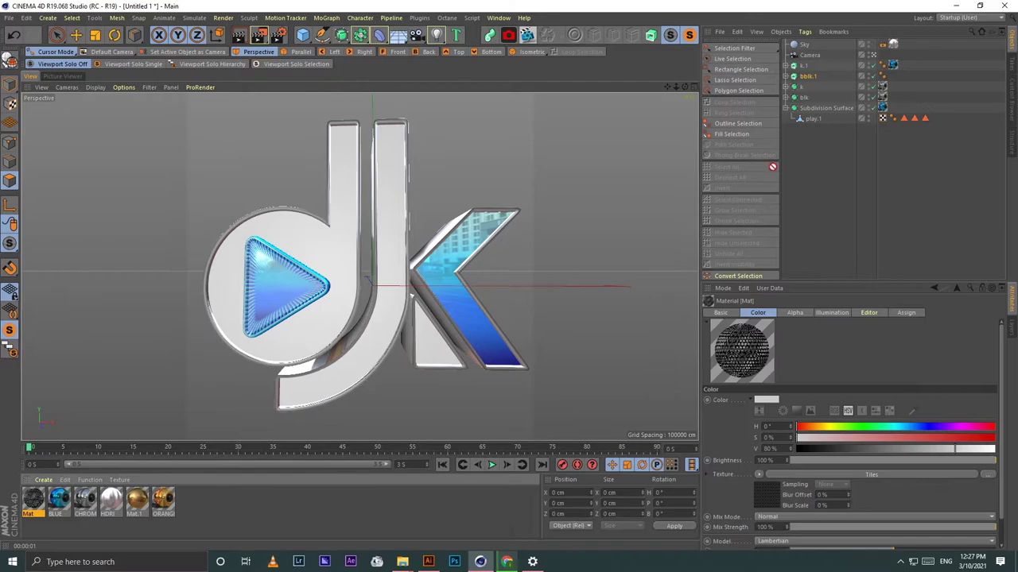
Step: Apply Mat to bblk.1 with Cubic projection and Tiles U and V set to 2
drag(819, 79, 818, 78)
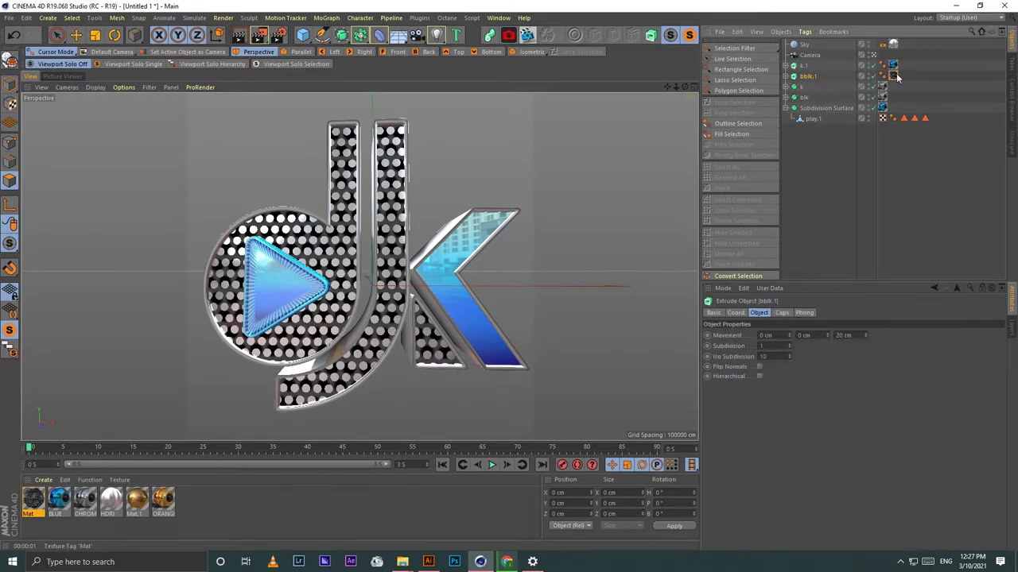
click(783, 357)
click(781, 401)
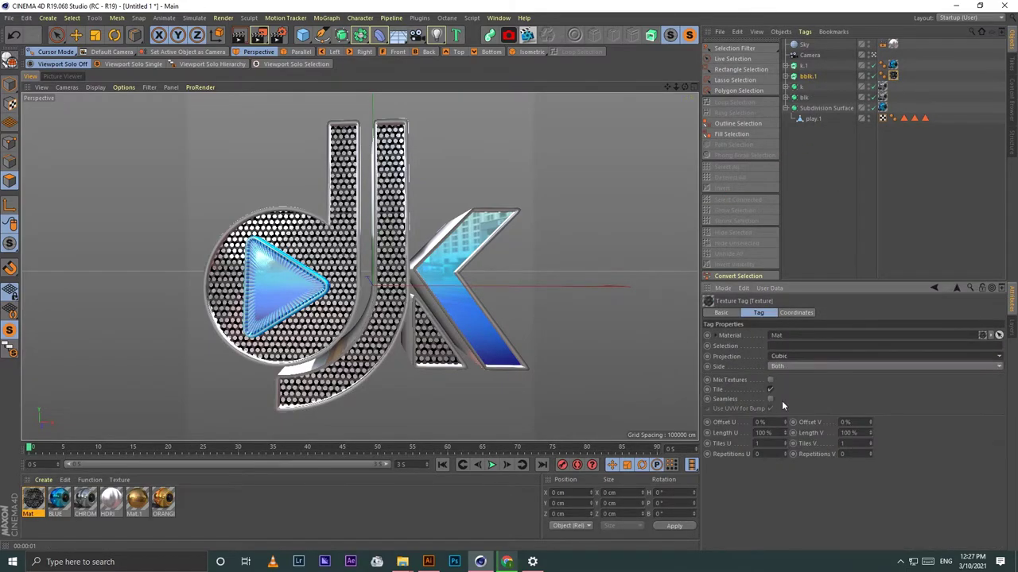
double_click(778, 443)
text(2)
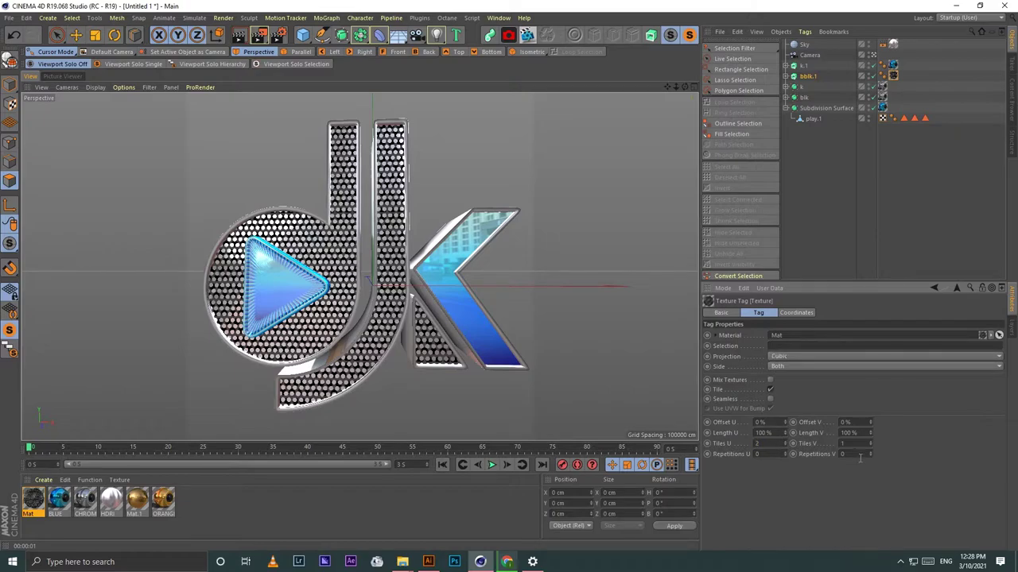
key(Tab)
text(2)
key(Return)
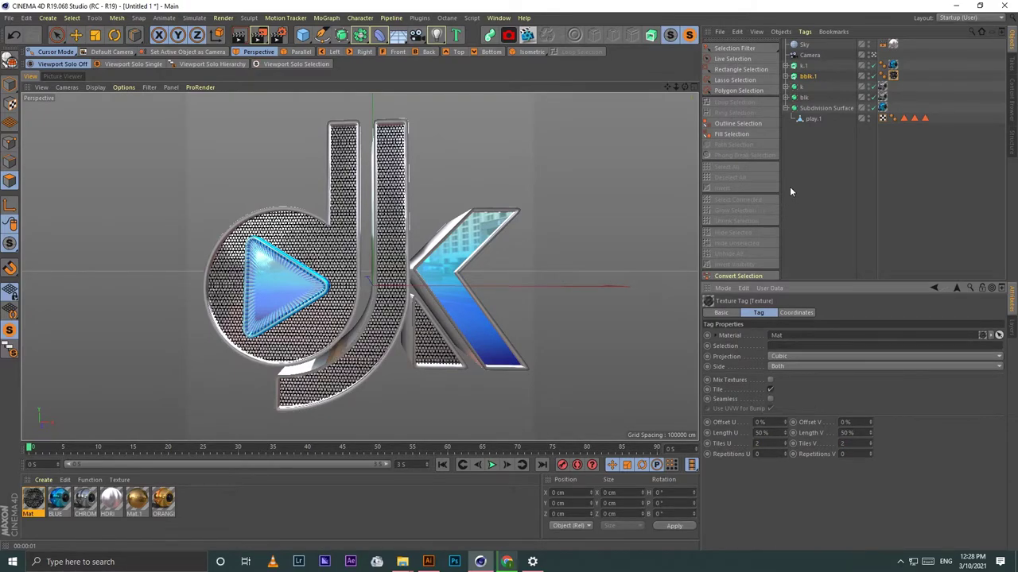
Step: Deselect everything and preview a render of the view
click(787, 194)
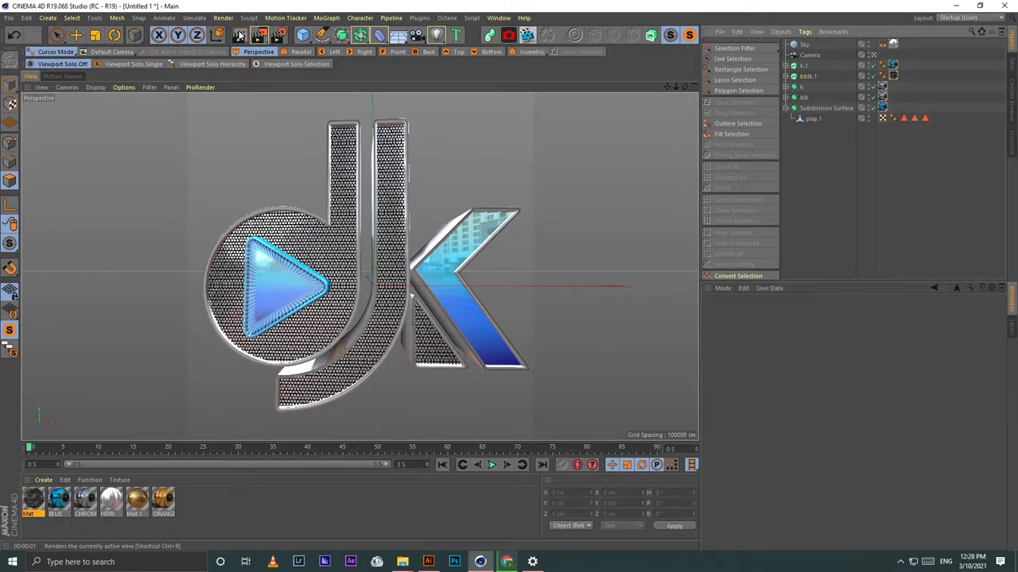
click(238, 37)
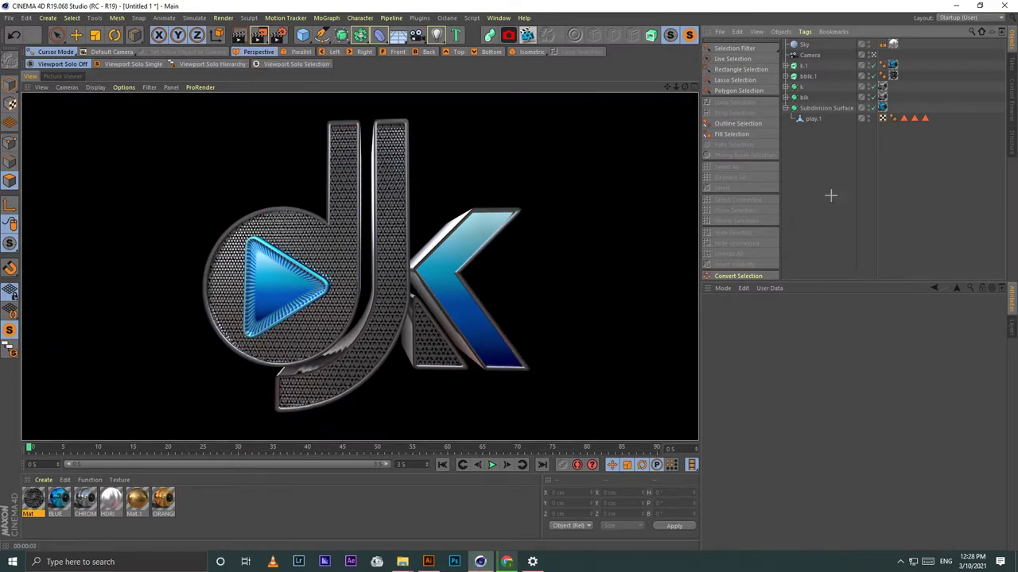
click(608, 177)
Step: Inspect the HDRI material's luminance channel and image texture settings
double_click(111, 499)
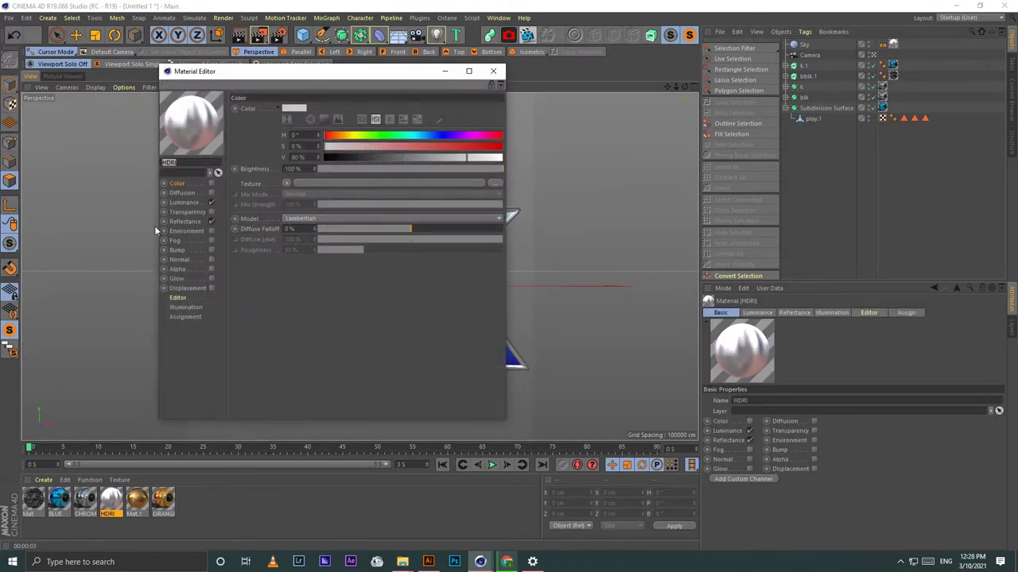
click(186, 221)
click(185, 203)
click(279, 202)
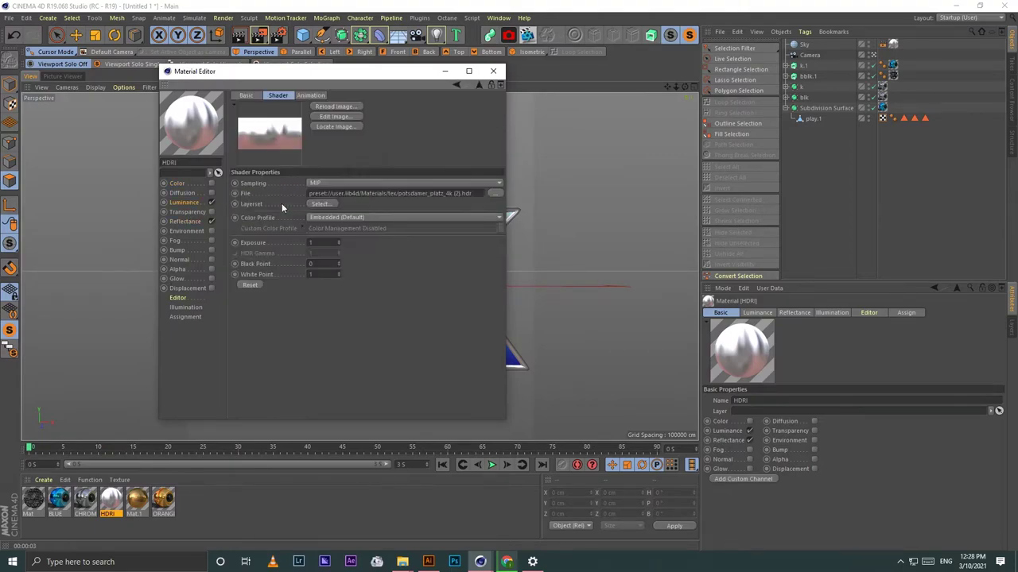
click(493, 71)
Step: Create a new material with Color and Reflectance off and only Luminance enabled
double_click(189, 509)
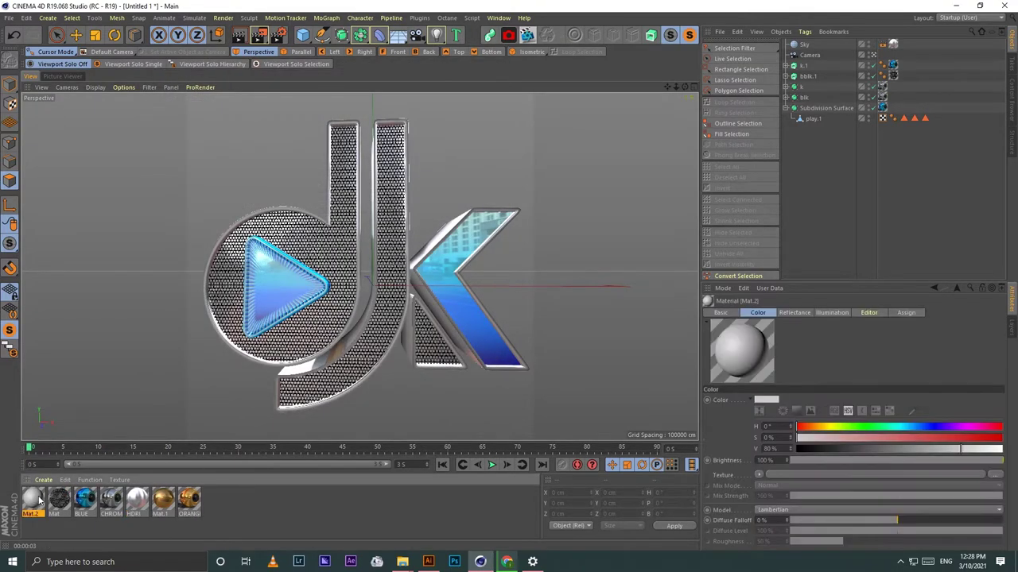
double_click(32, 499)
click(211, 202)
click(211, 221)
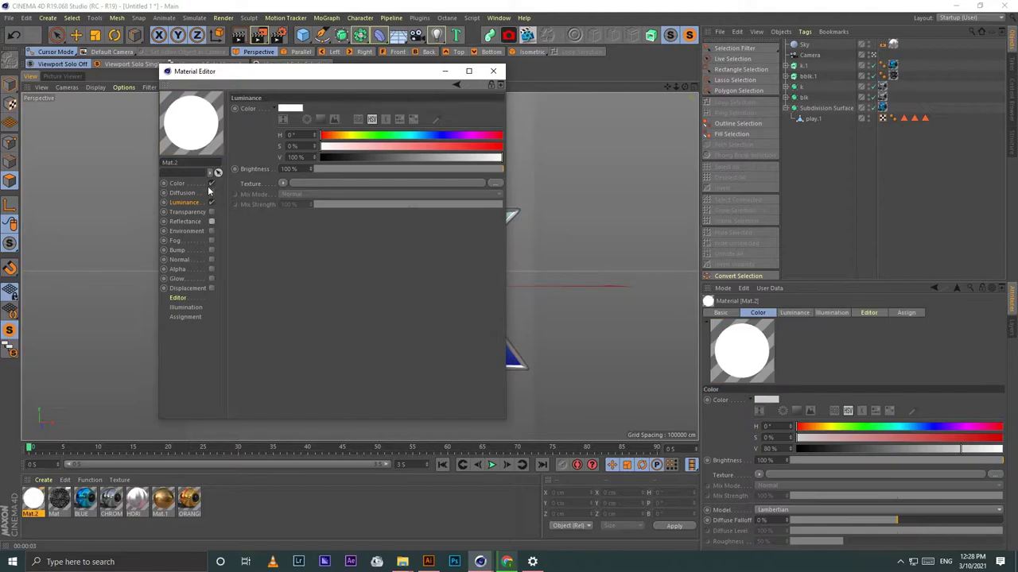
click(211, 183)
click(185, 203)
Step: Load scene05hdri.hdr as the luminance texture and set its exposure to 2
click(495, 184)
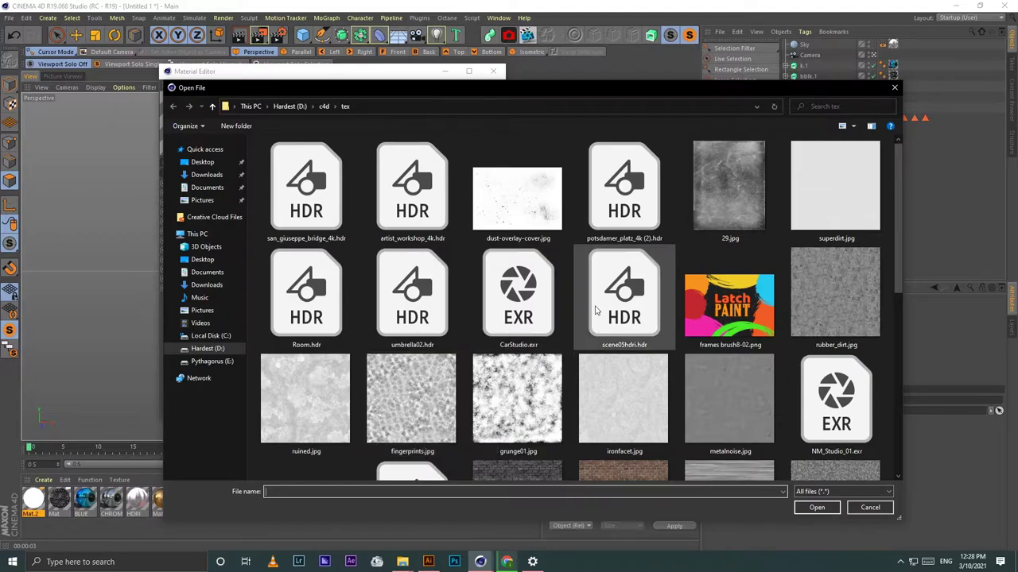
click(624, 298)
click(813, 509)
click(566, 317)
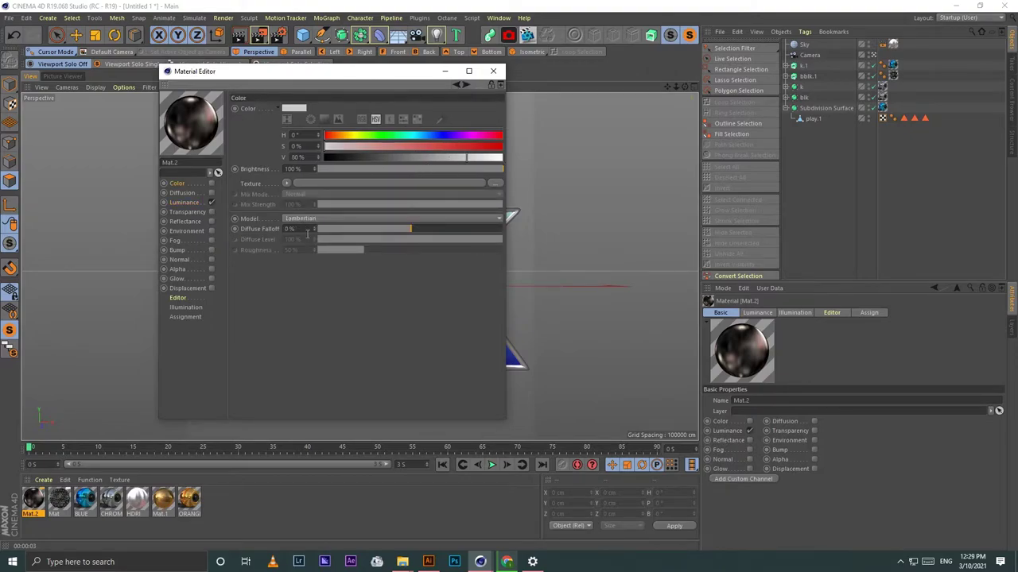
click(184, 202)
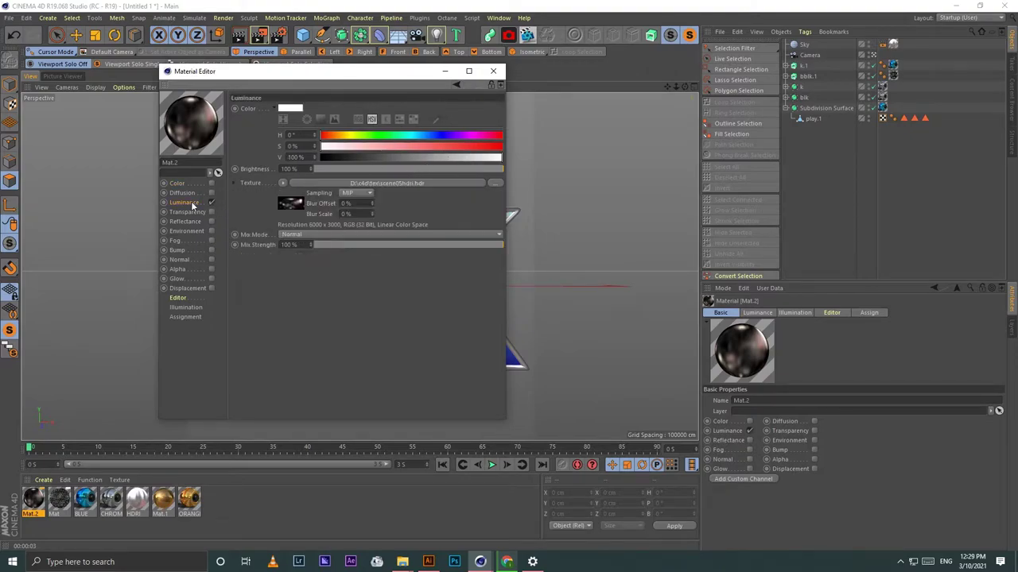
click(291, 206)
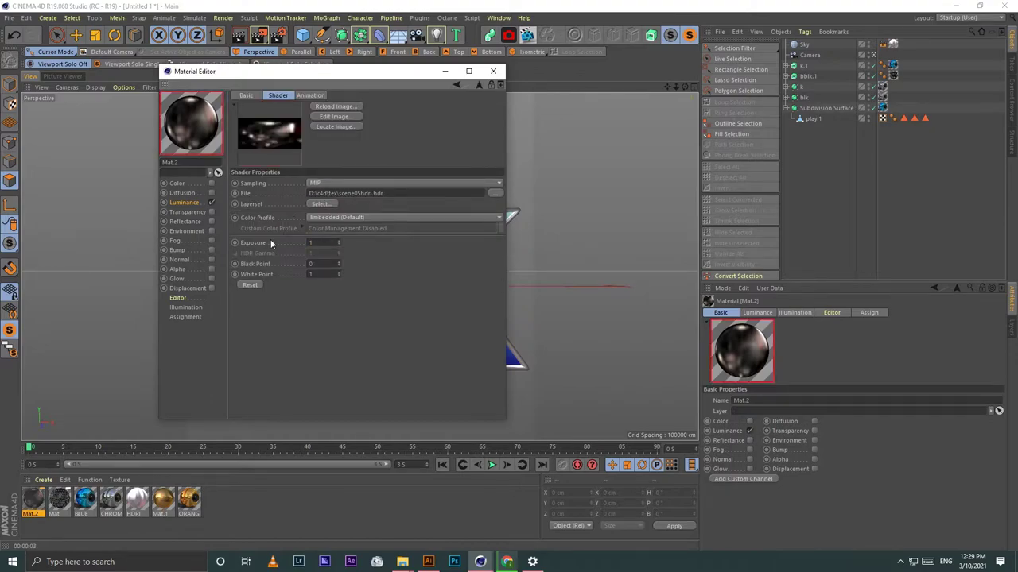
text(2)
key(Return)
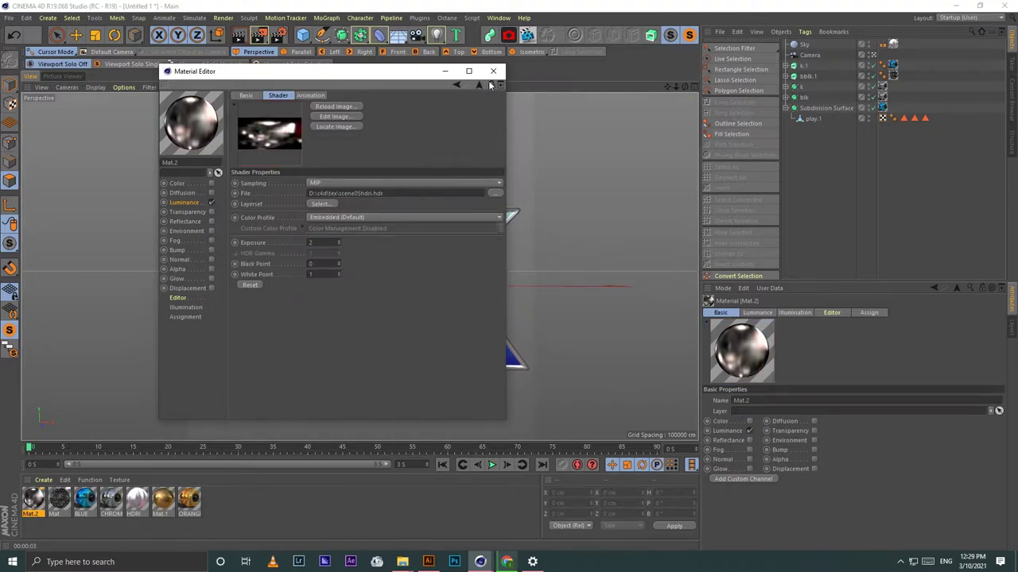
click(493, 70)
Step: Orbit, view through the scene camera, and preview-render the logo
click(882, 118)
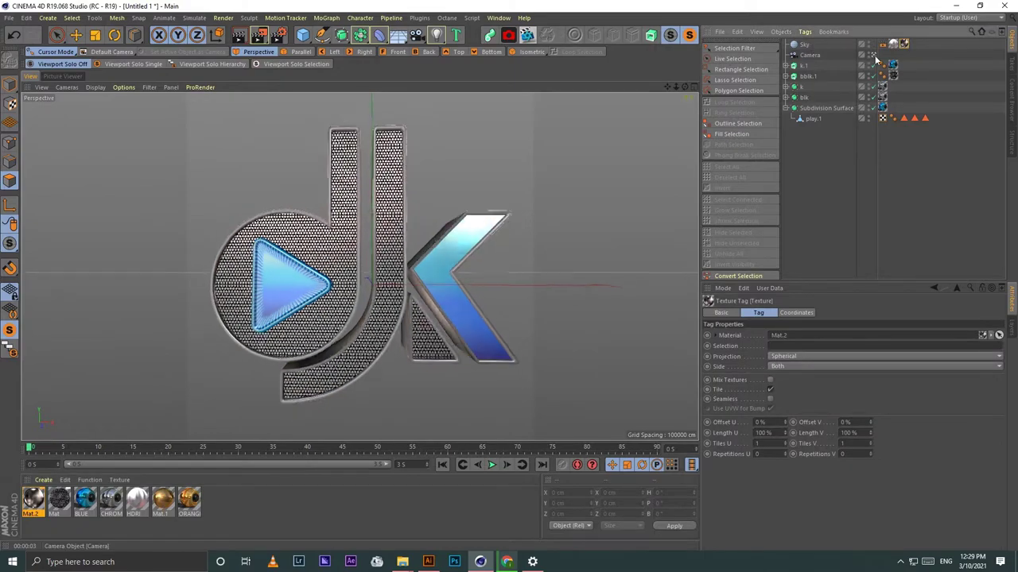
mouse_move(685, 86)
mouse_down()
mouse_move(652, 112)
mouse_move(857, 59)
mouse_up()
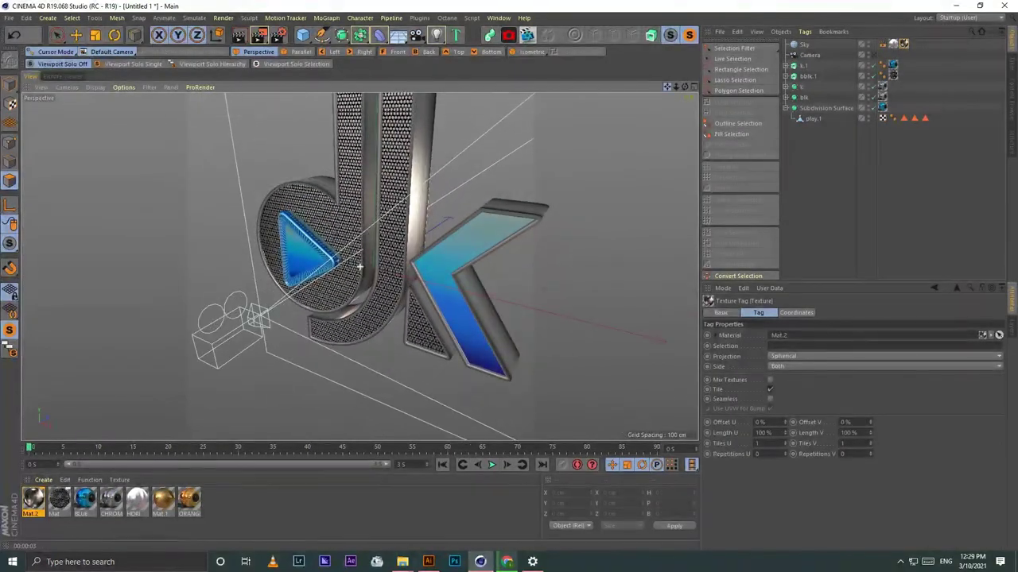
click(872, 55)
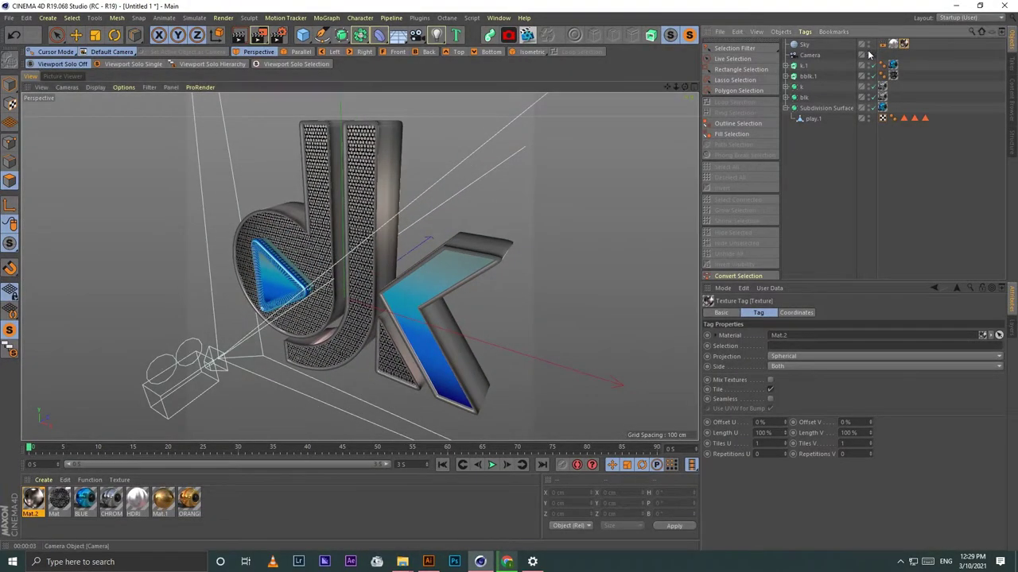
alt+drag(352, 268, 360, 267)
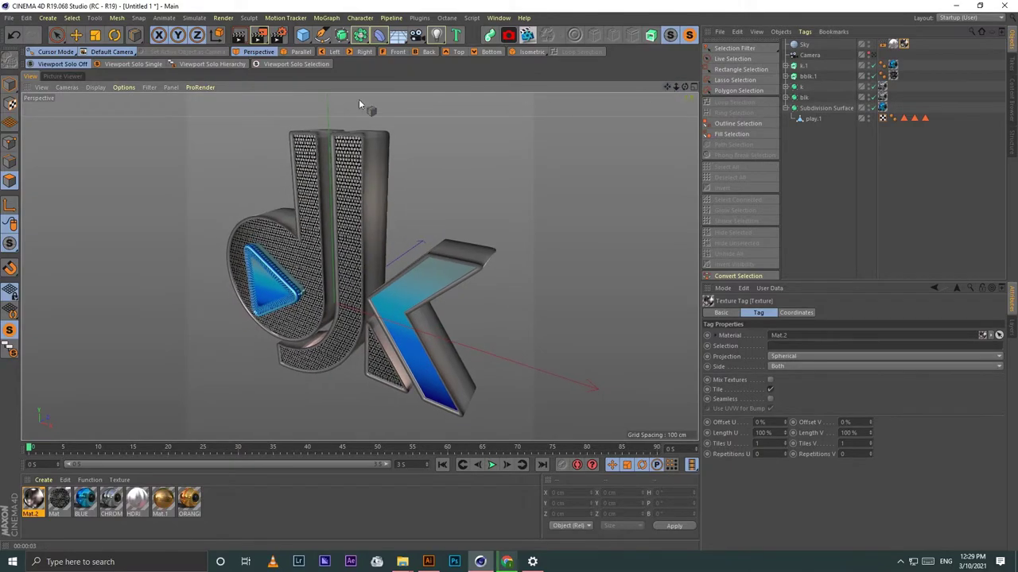
click(240, 36)
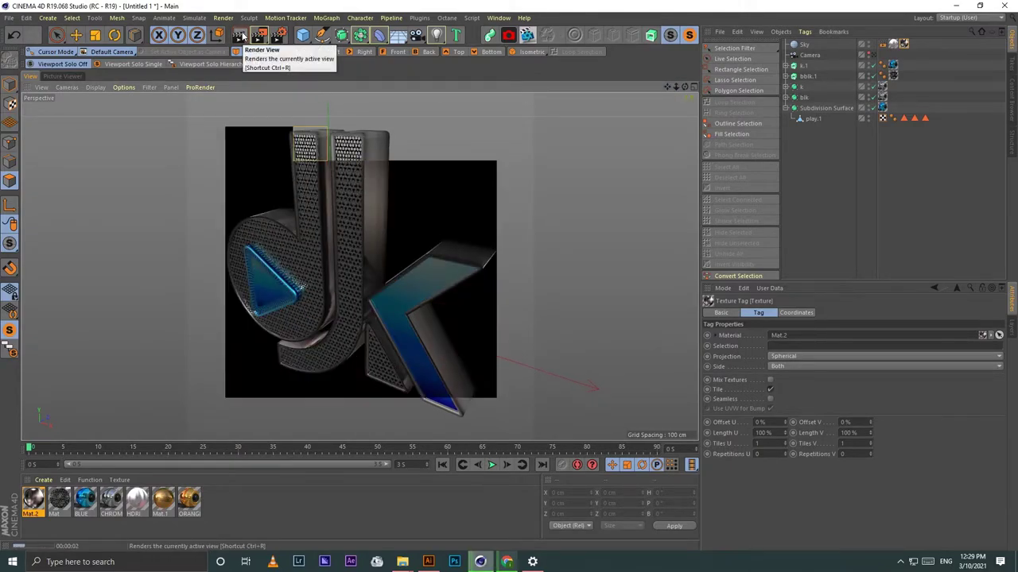
click(825, 222)
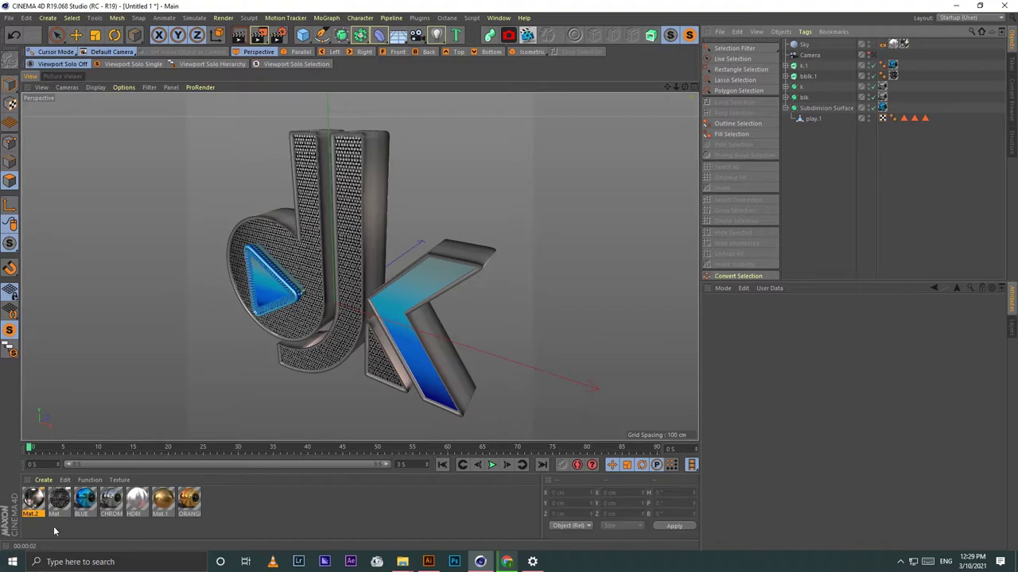
Step: Replace Mat.2's luminance image with studio032.exr and render the view
double_click(33, 500)
click(184, 202)
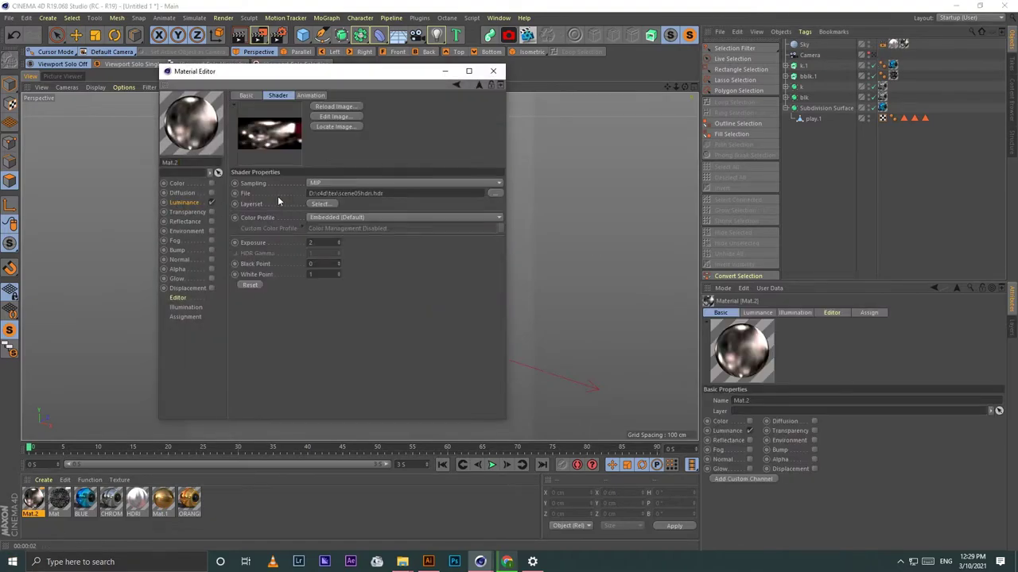
click(493, 194)
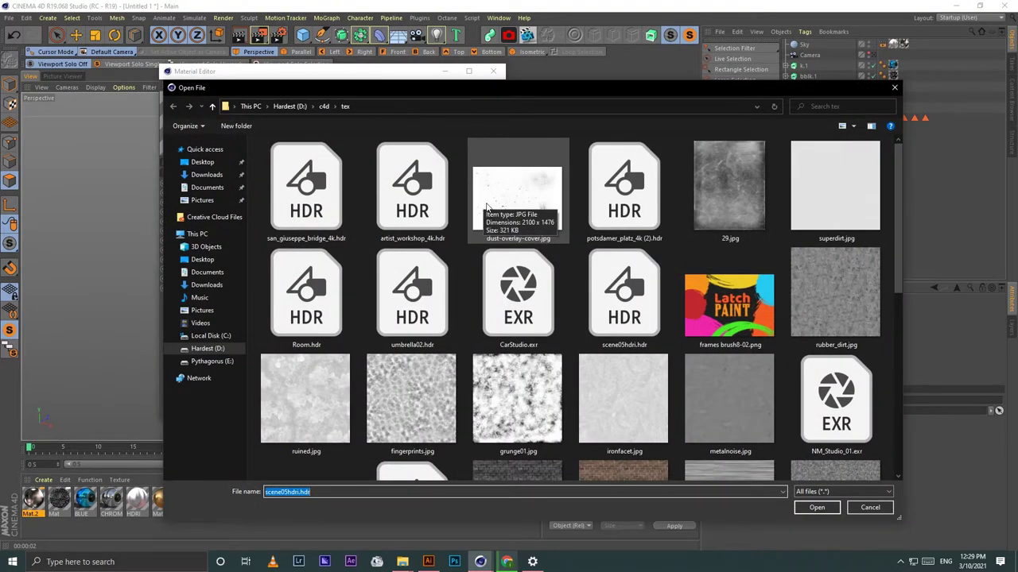
scroll(540, 297, down, 5)
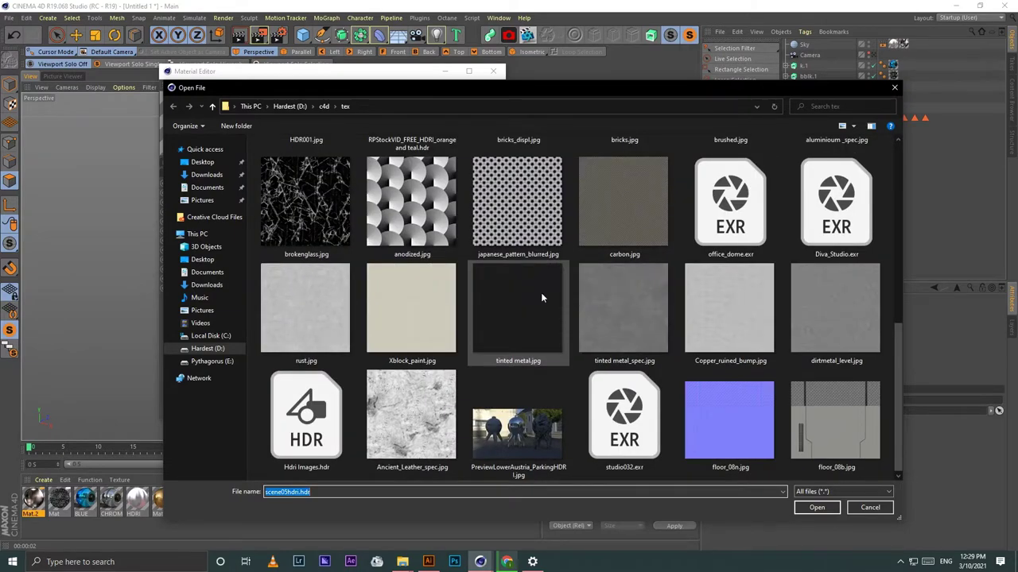
click(624, 418)
click(818, 509)
click(537, 321)
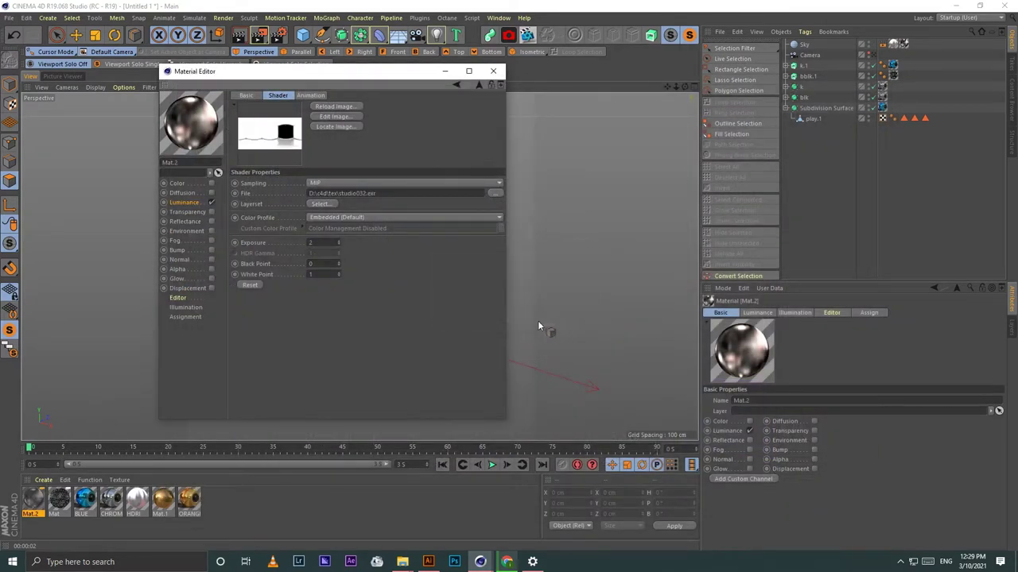
click(493, 70)
click(239, 37)
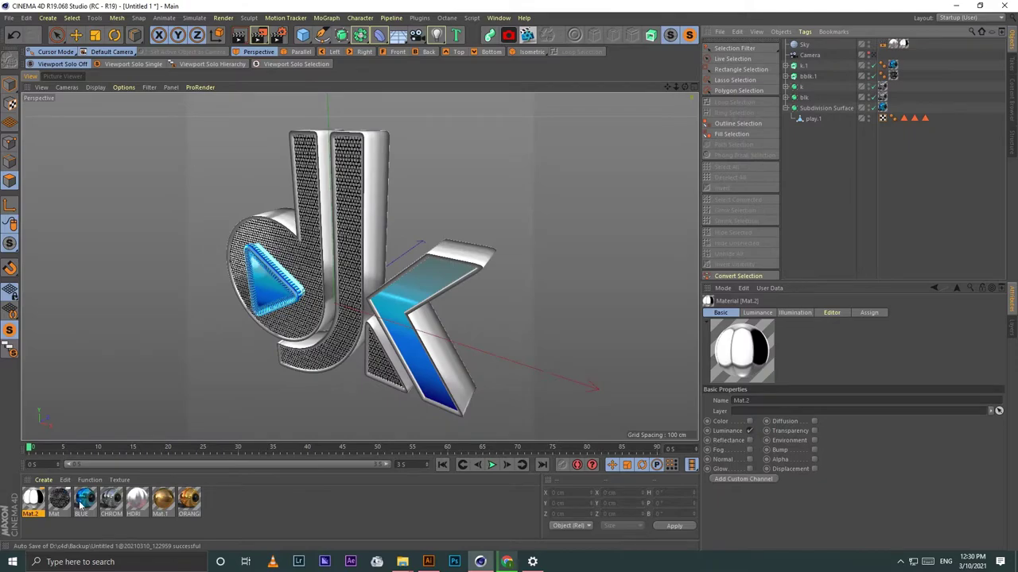
Step: Increase the CHROME material's Reflectance roughness from 5% to 15% in the Material Editor
double_click(111, 499)
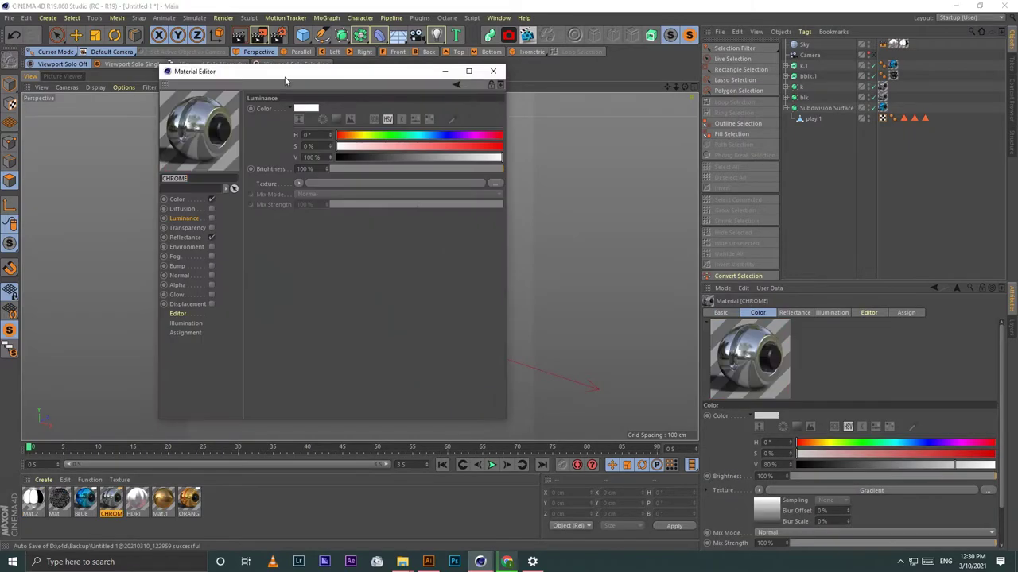
drag(331, 75, 737, 75)
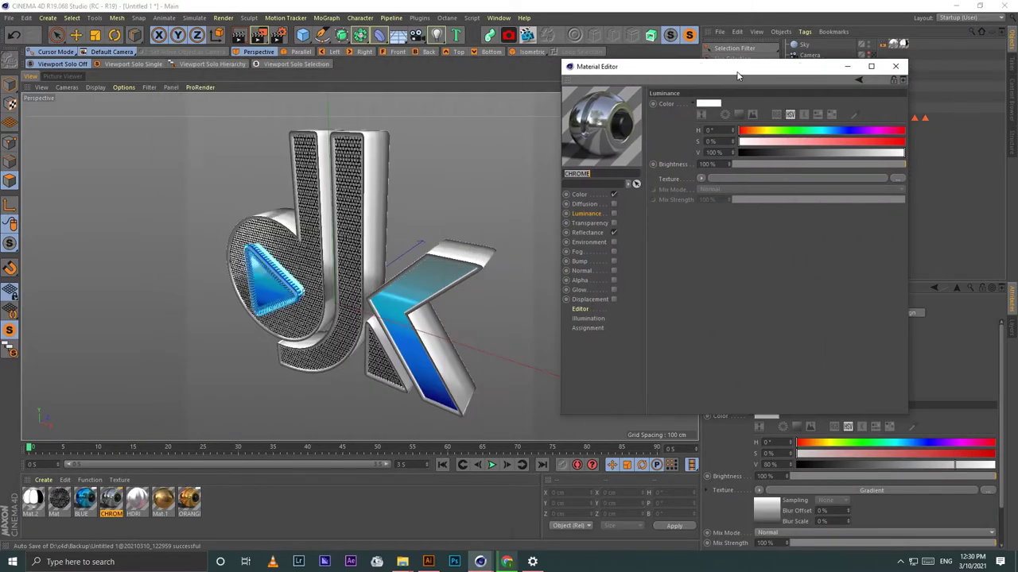
click(587, 204)
click(588, 233)
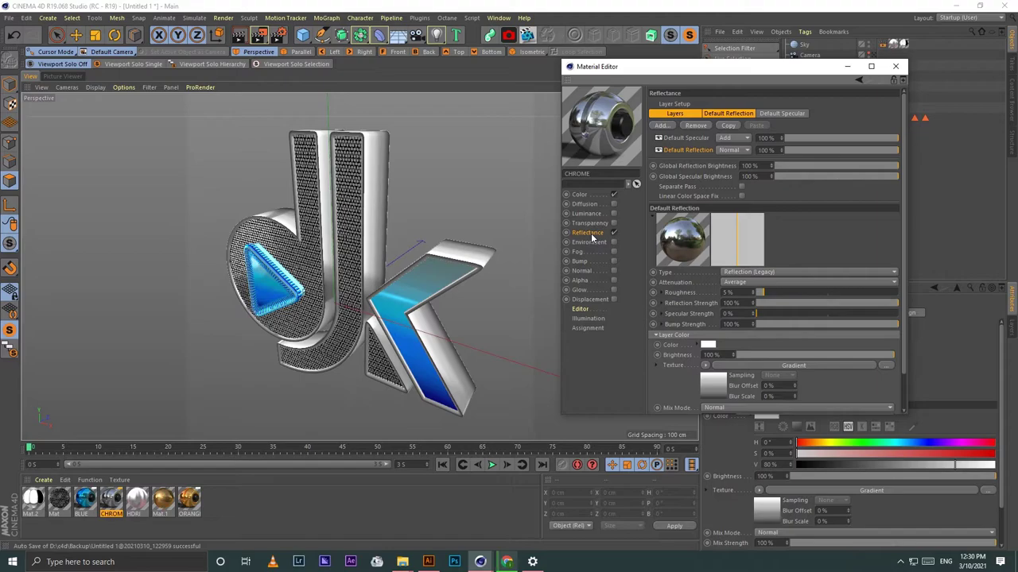
drag(774, 292, 778, 293)
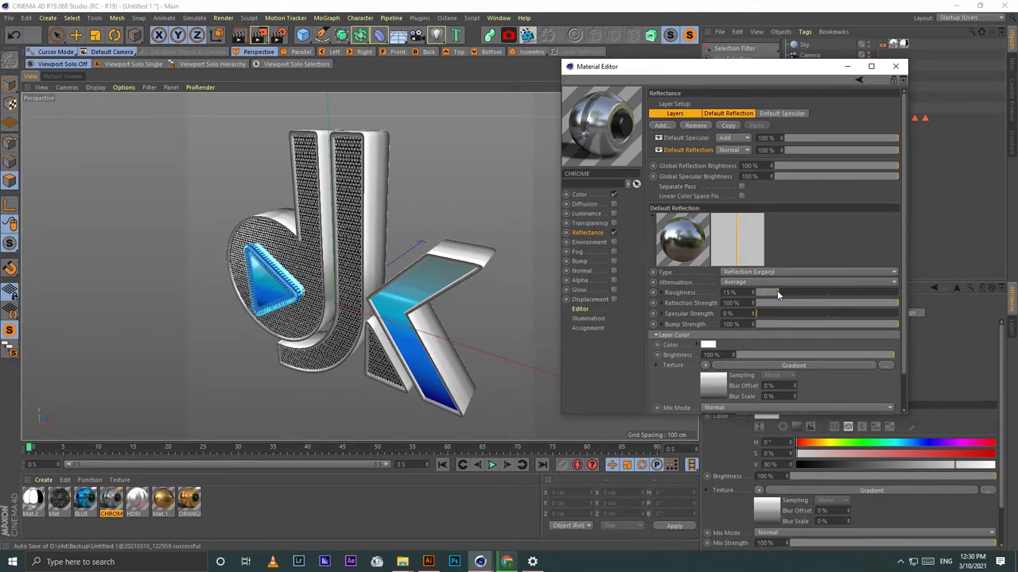
click(895, 66)
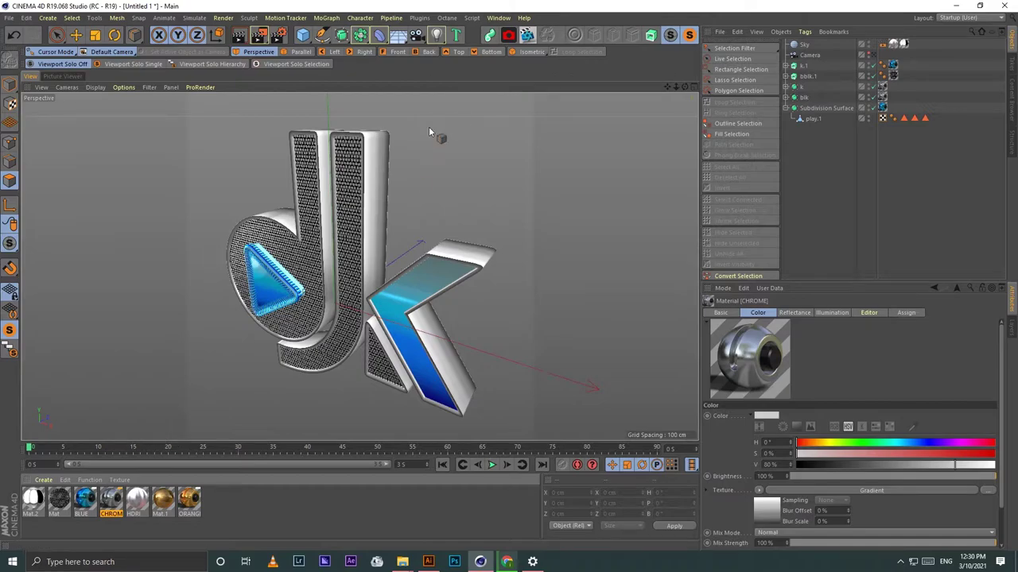
key(alt+z)
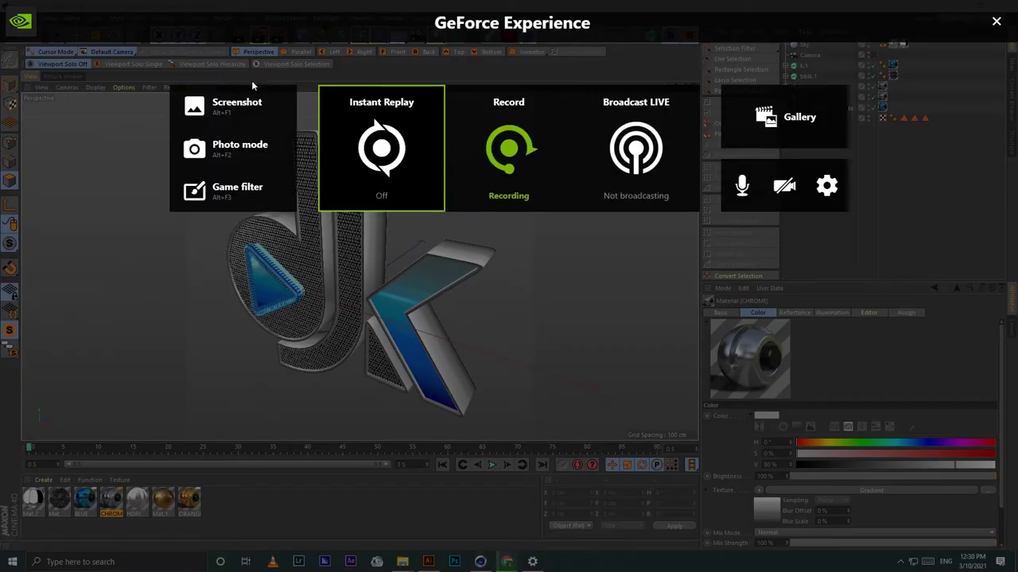
click(522, 163)
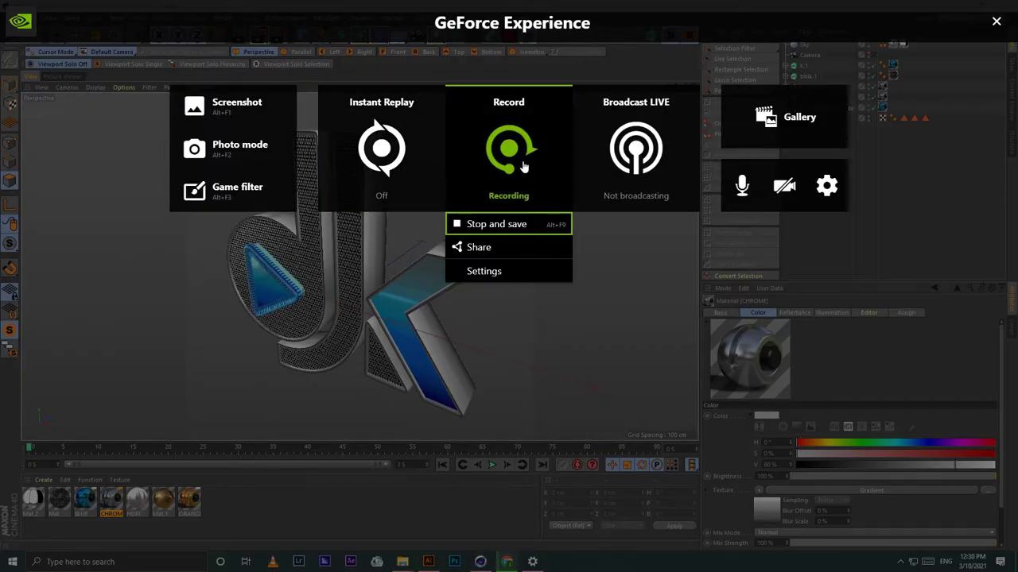
click(523, 163)
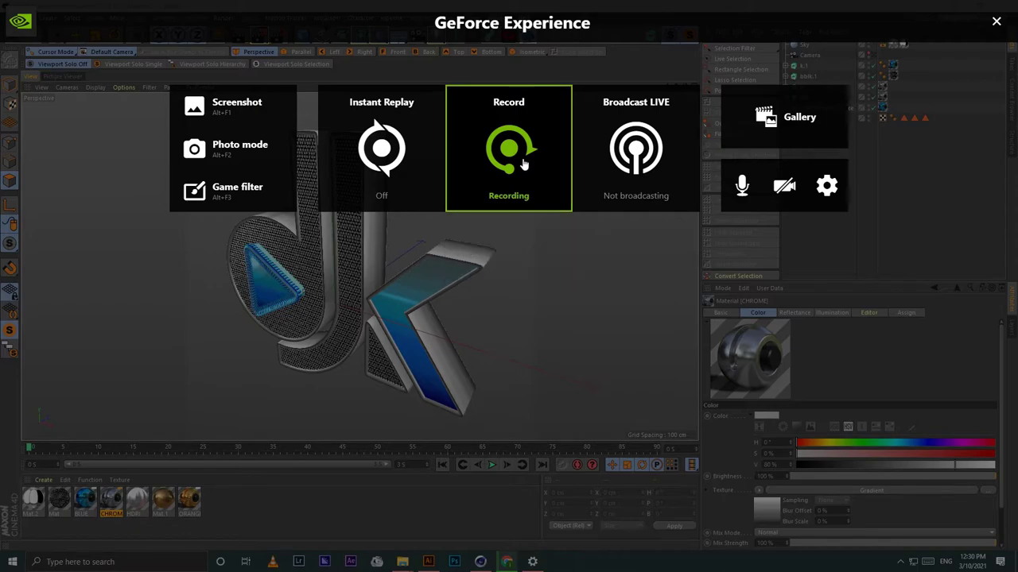
click(996, 22)
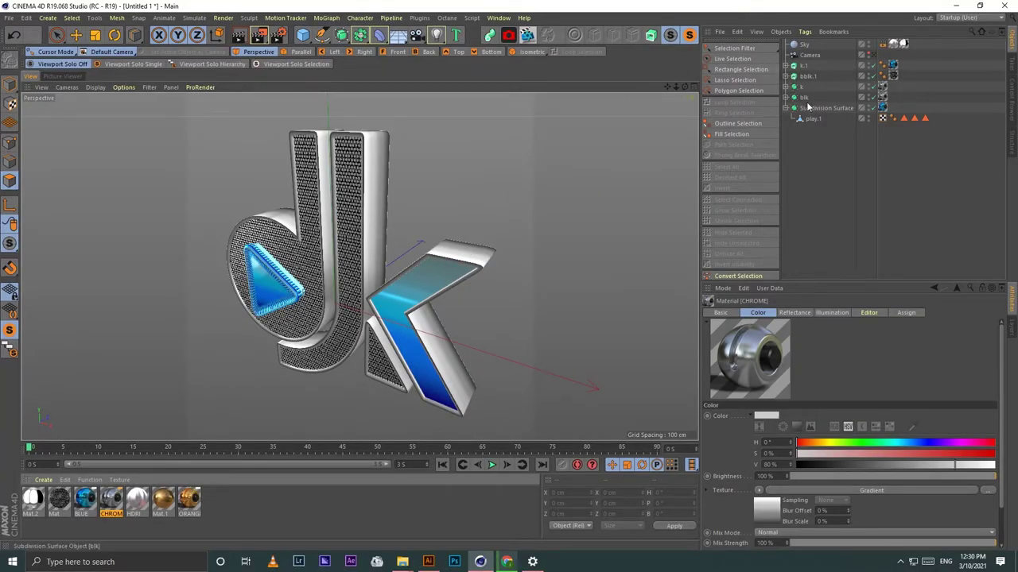
Step: Turn the dk logo to a frontal angle and re-render it with the softer chrome reflections
drag(683, 89, 604, 103)
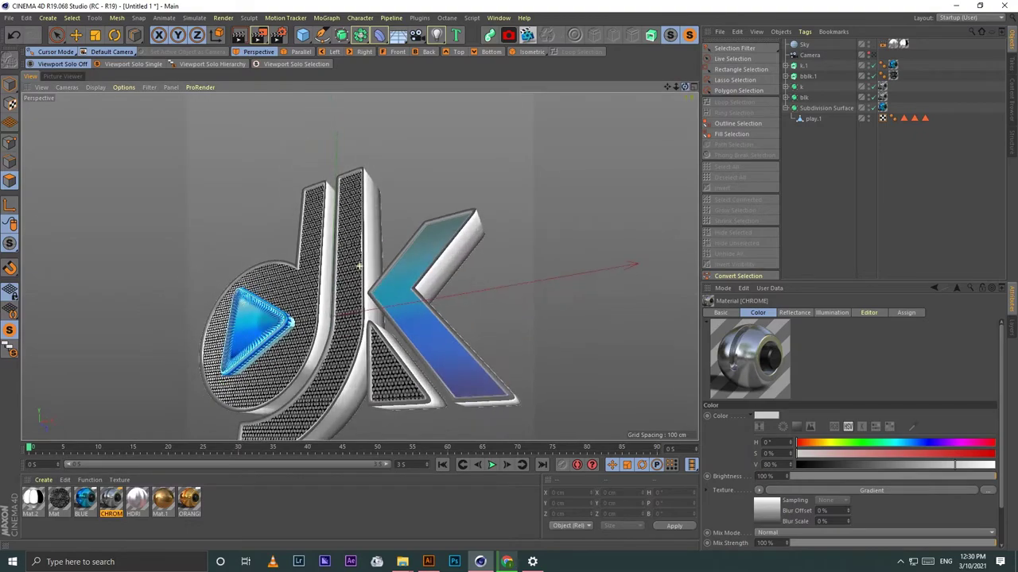
drag(670, 89, 636, 112)
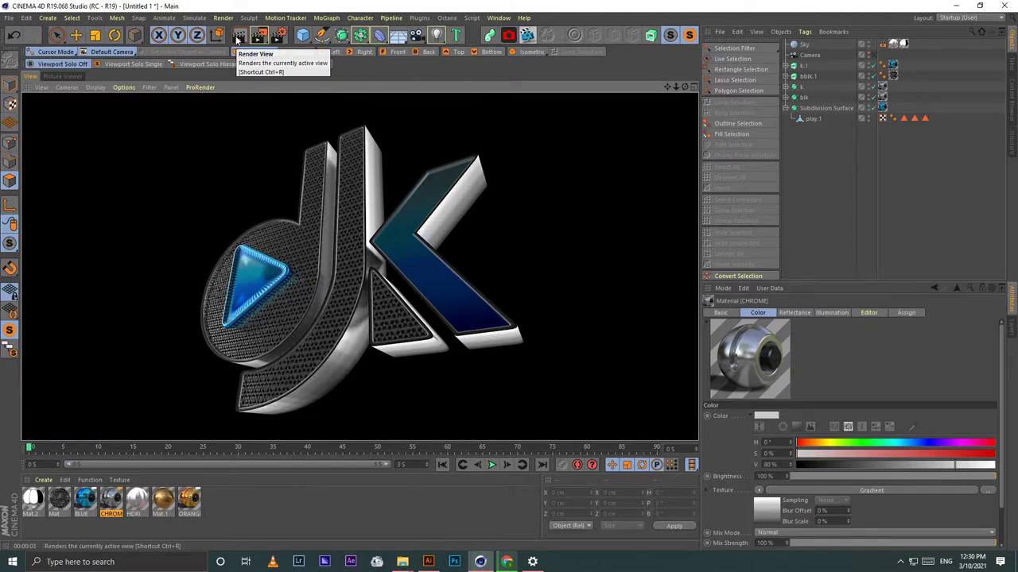
key(ctrl+z)
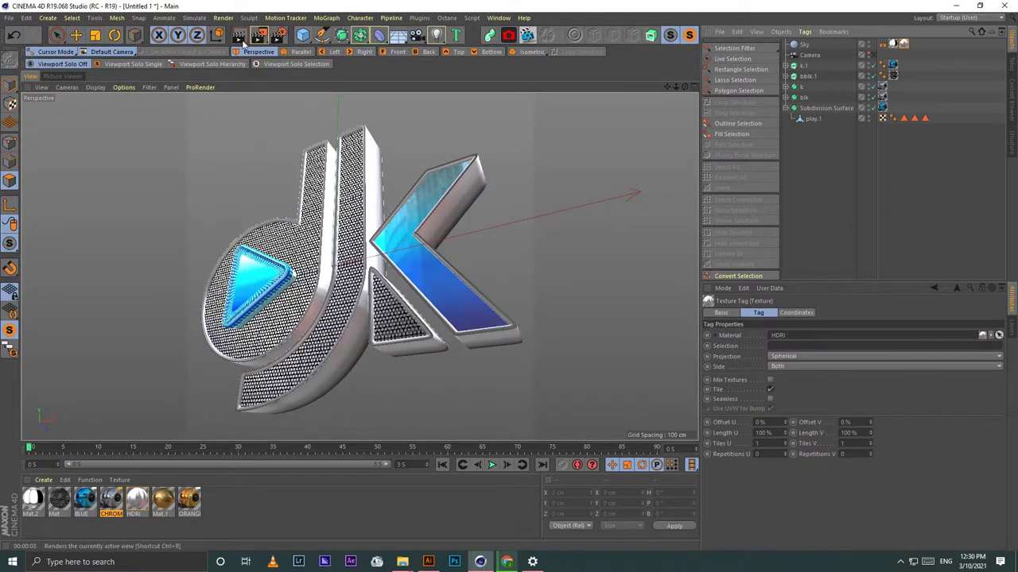
click(241, 38)
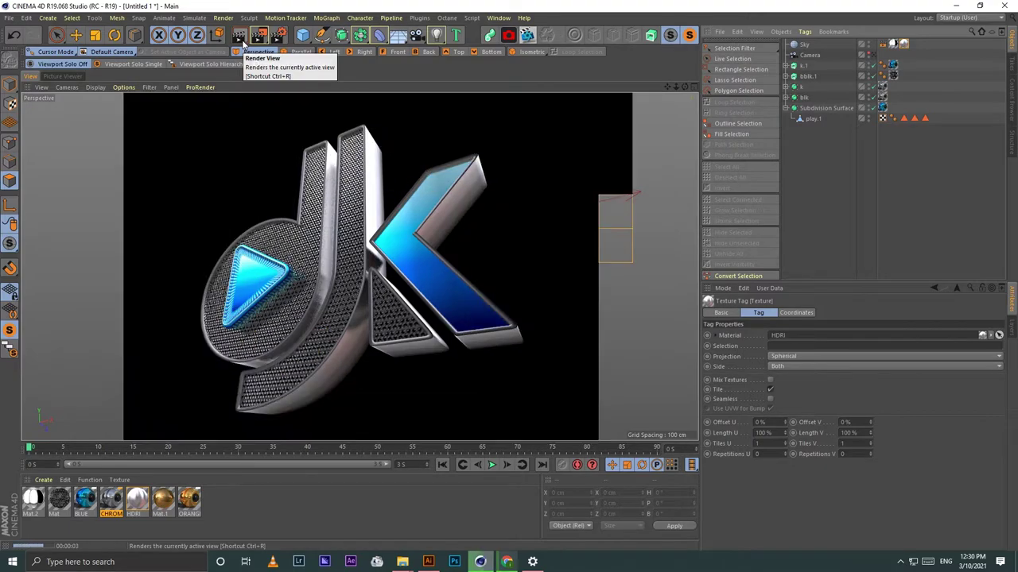
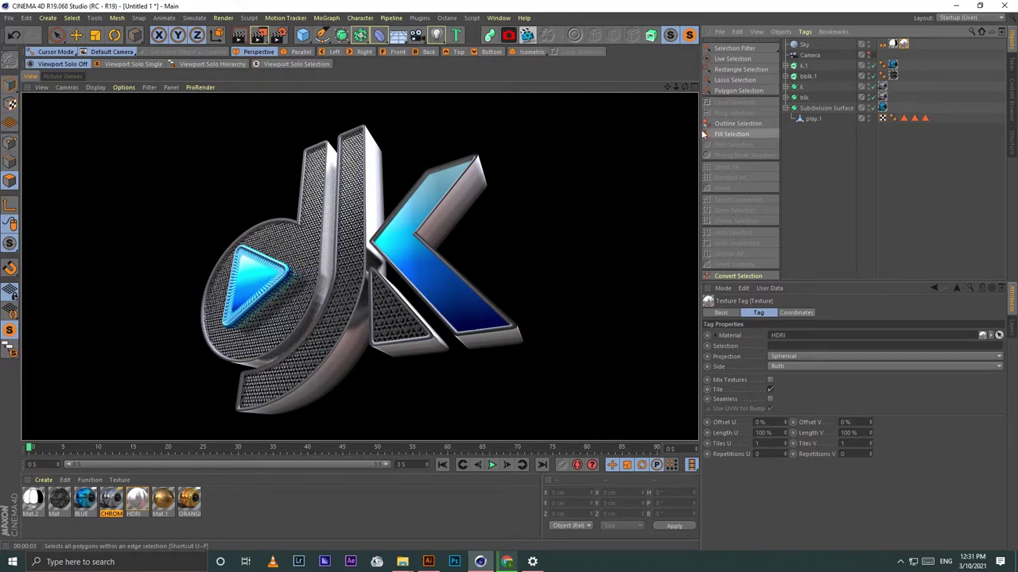
Step: Apply the ORANGE material to the K letter and the play triangle
drag(187, 510, 825, 160)
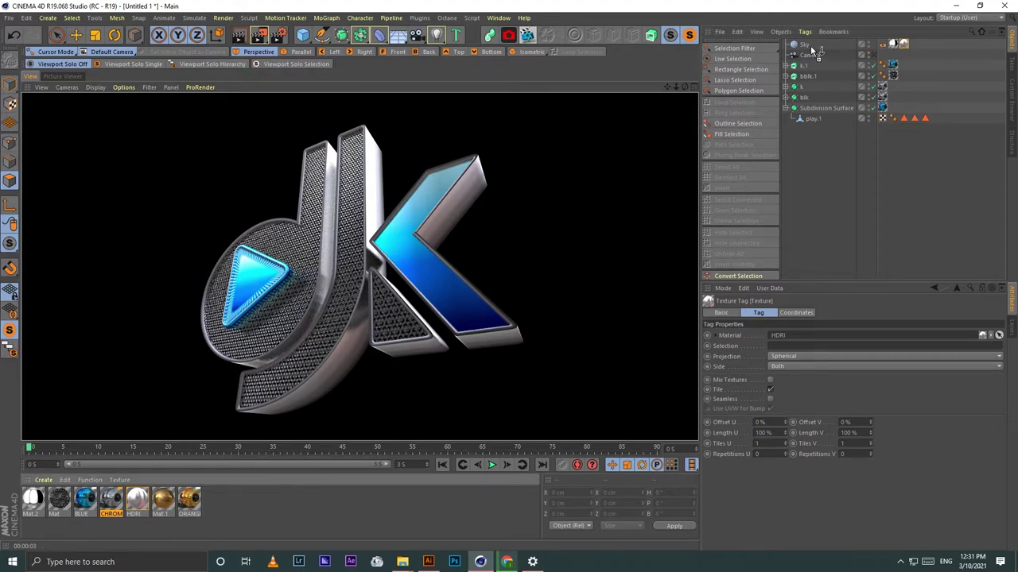
drag(797, 68, 801, 66)
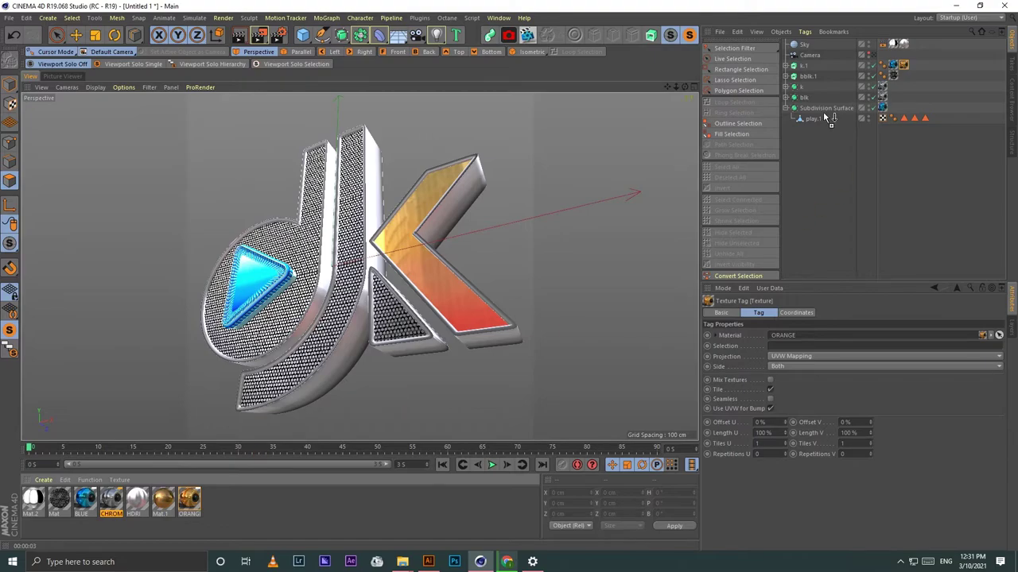
drag(827, 118, 827, 119)
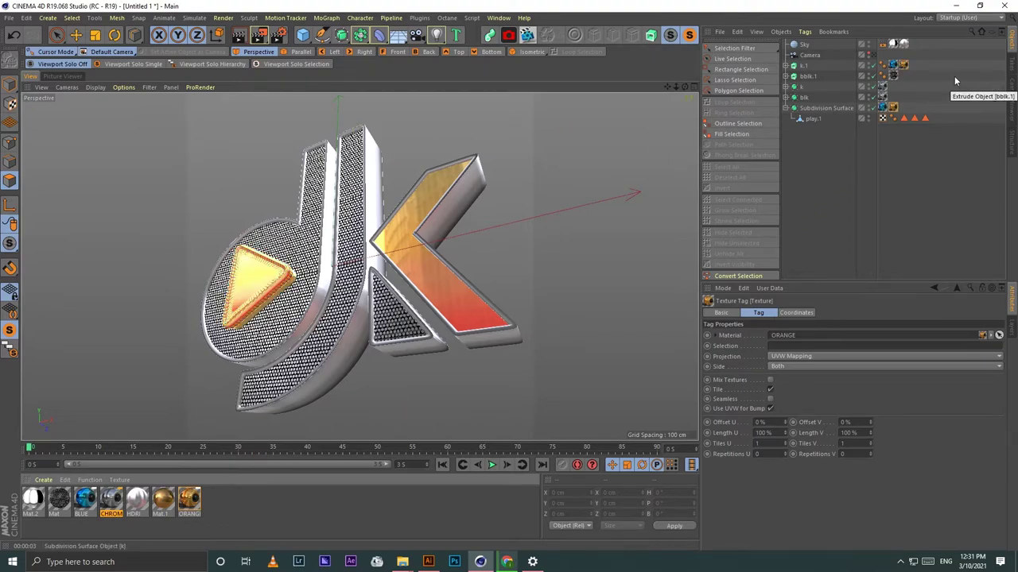
click(415, 17)
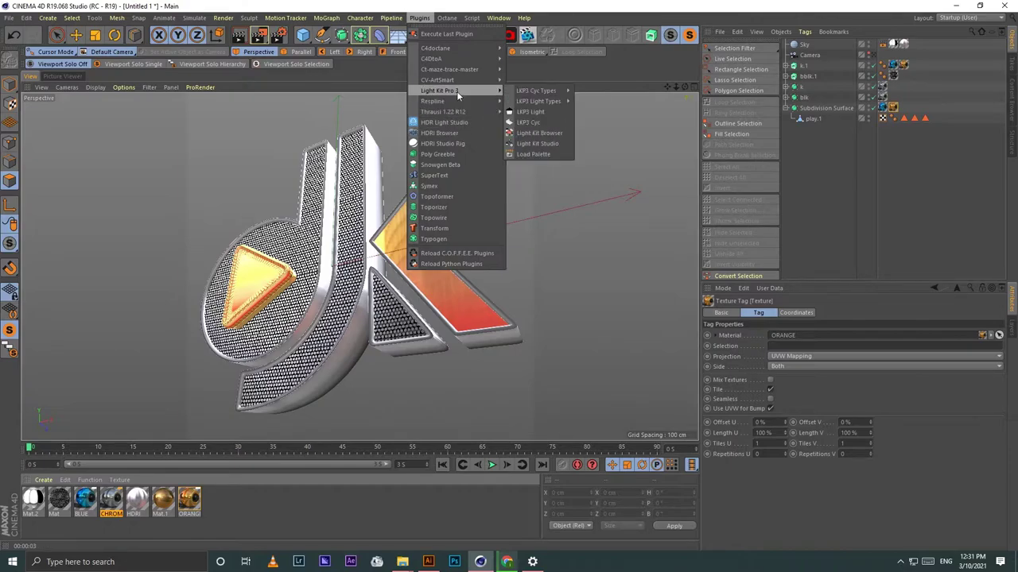
mouse_move(439, 90)
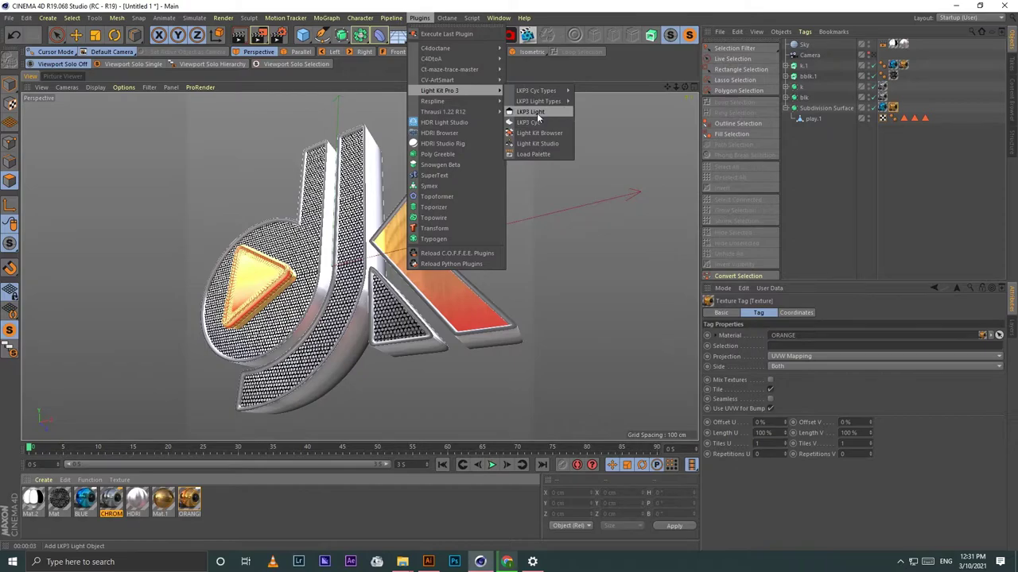
Step: Add a Light Kit Pro 3 Light Kit Studio rig and glance at its preset browser
click(539, 143)
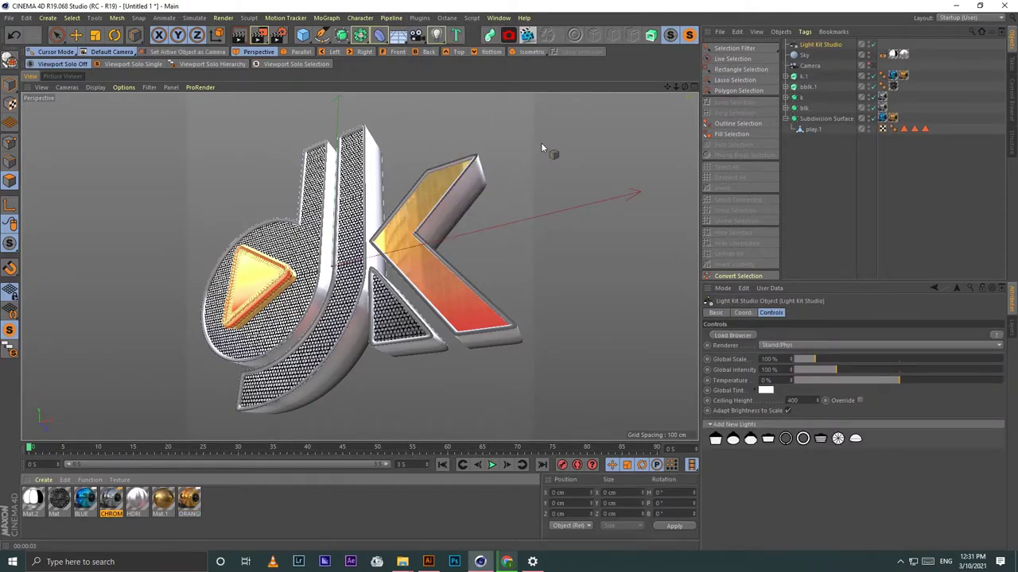
click(240, 36)
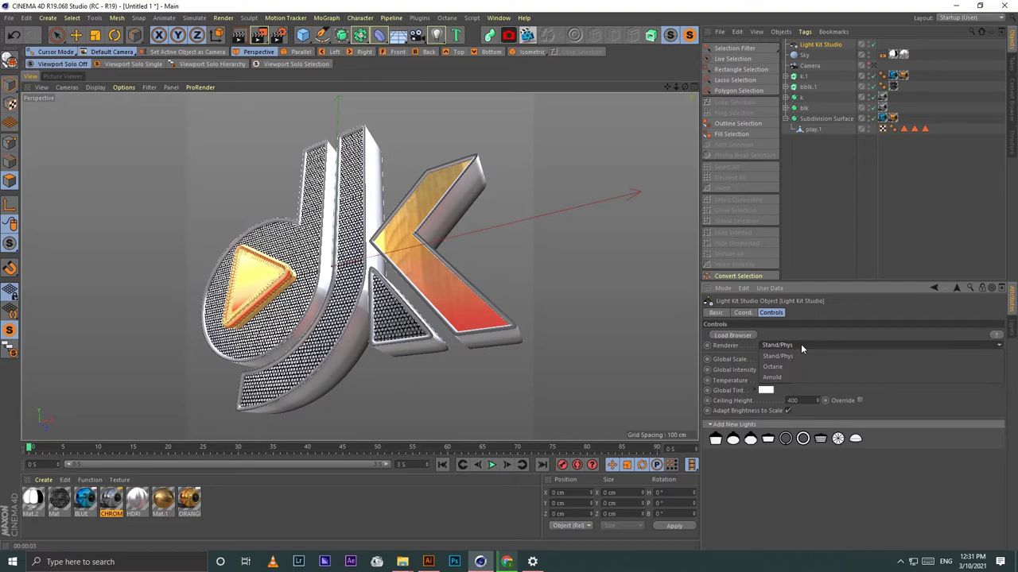
click(732, 335)
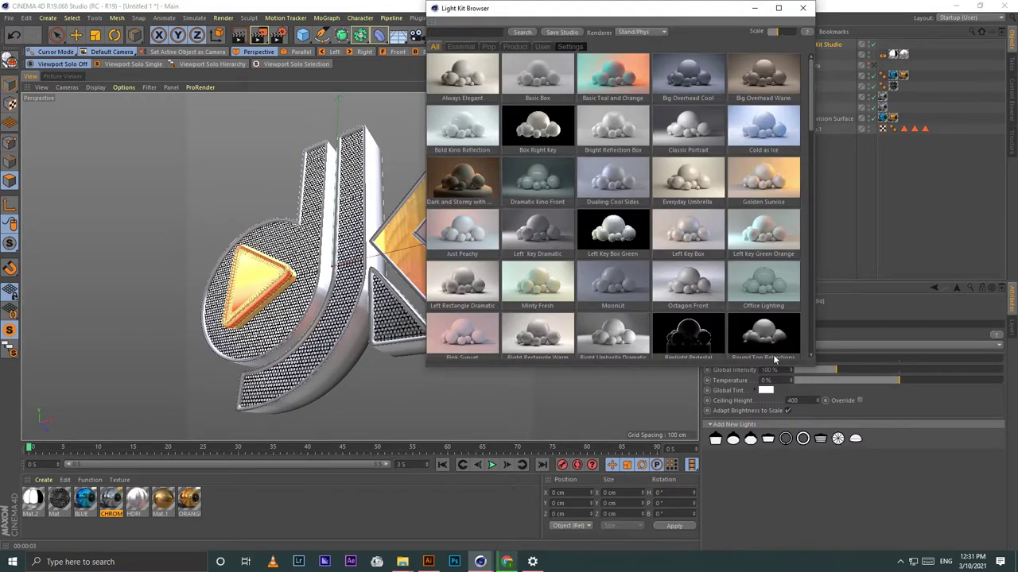
click(805, 8)
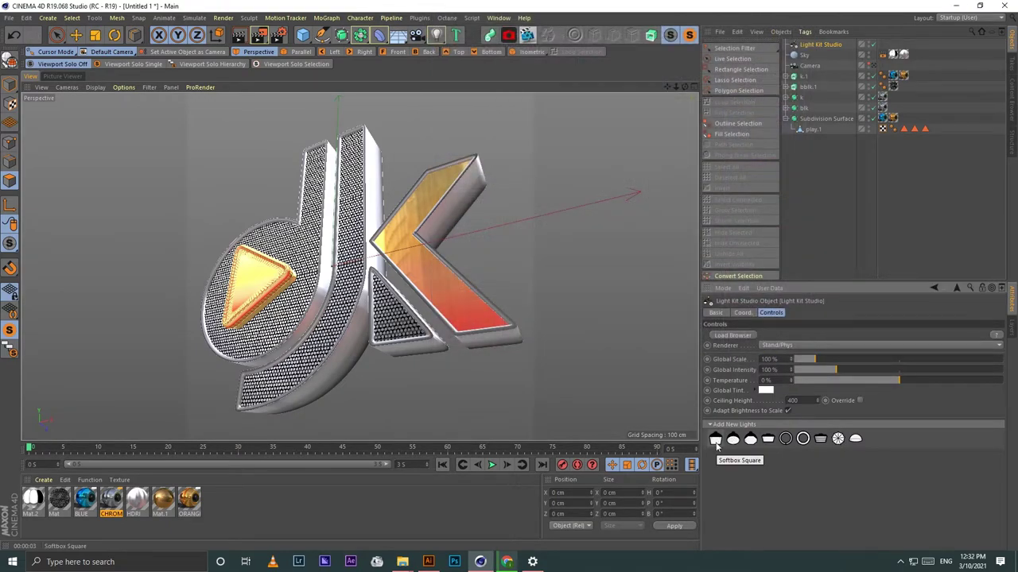
Step: Add a Softbox Square light and move it in front-left of the logo in the Top view
click(716, 442)
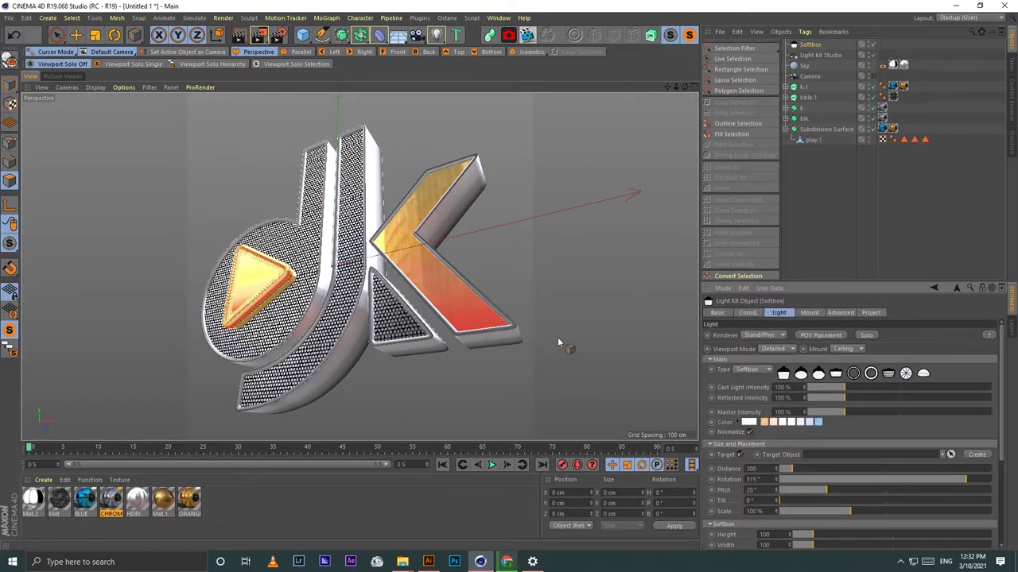
click(694, 87)
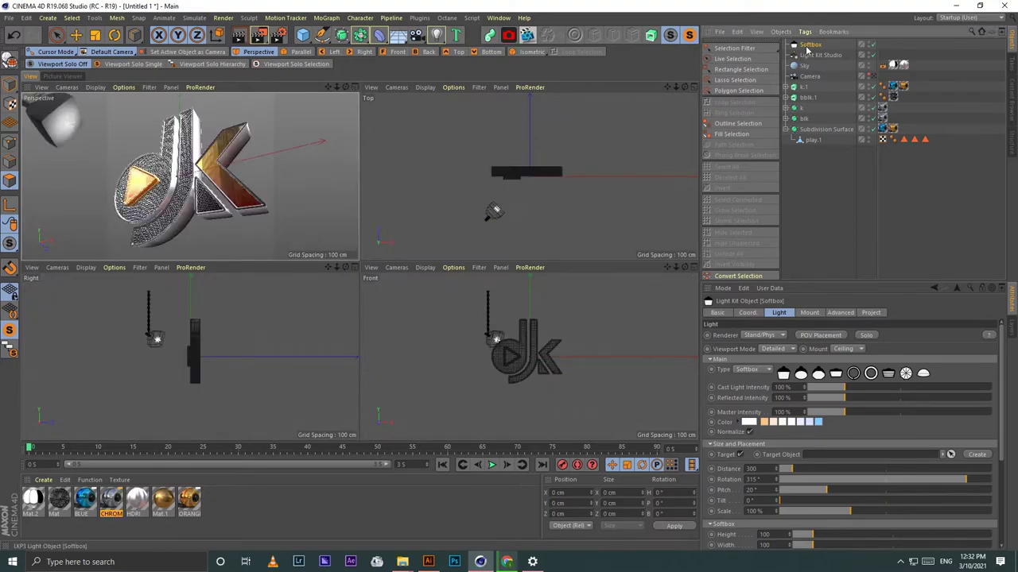
key(e)
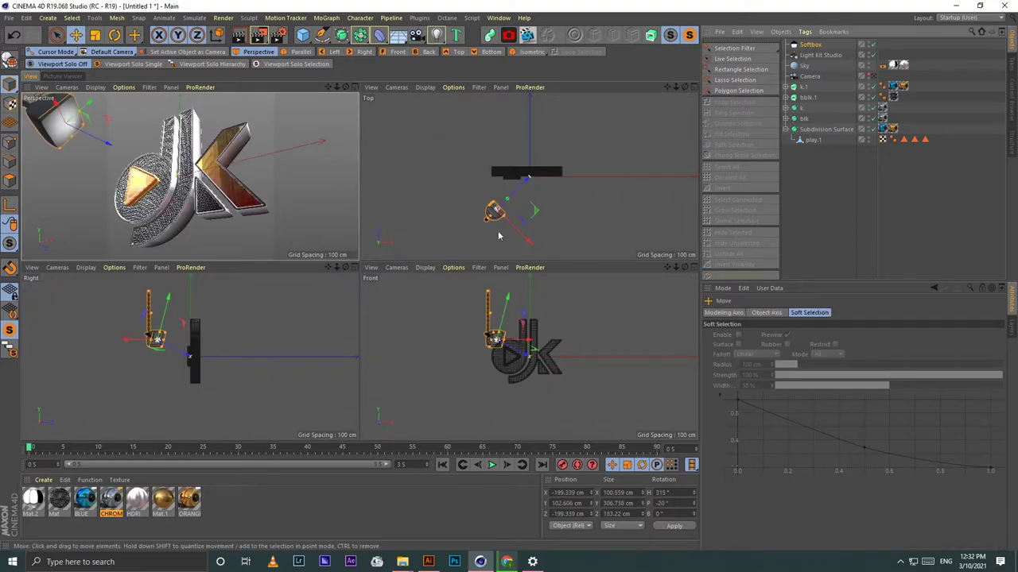
mouse_move(531, 214)
mouse_down()
mouse_move(581, 245)
mouse_move(554, 242)
mouse_up()
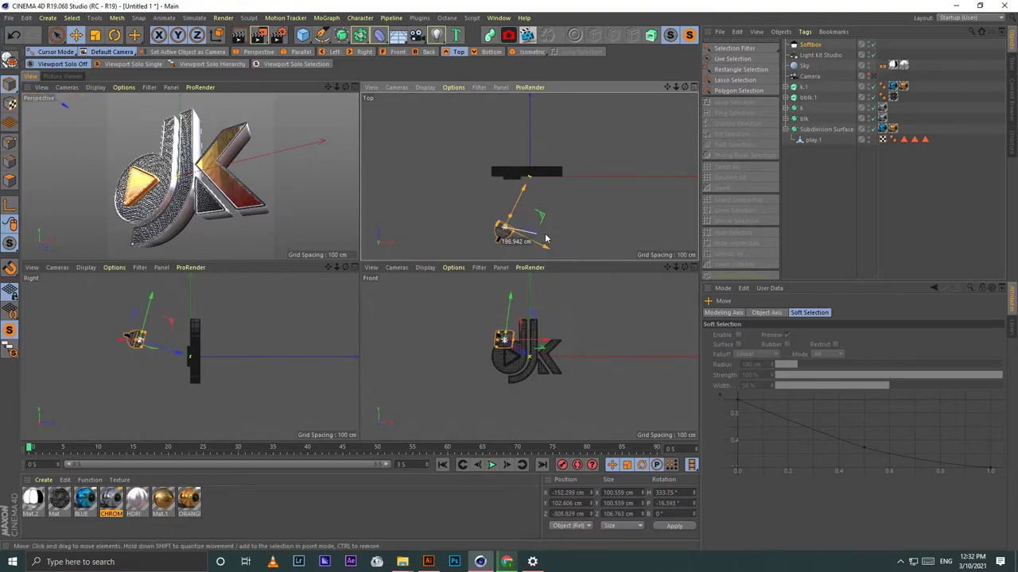
click(554, 241)
click(811, 45)
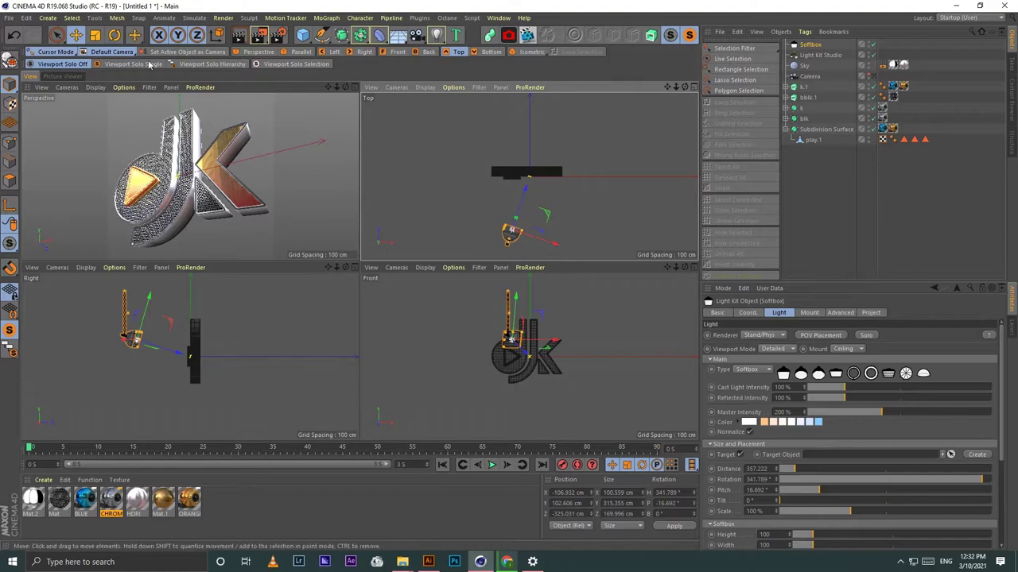
Step: Render a preview of the logo lit by the softbox at 200% master intensity
key(F1)
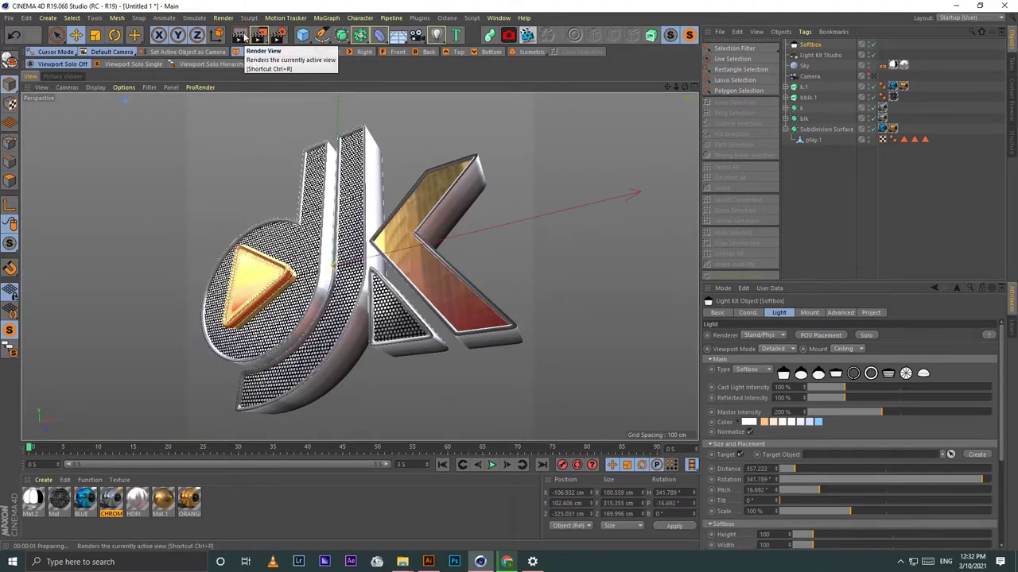
click(239, 36)
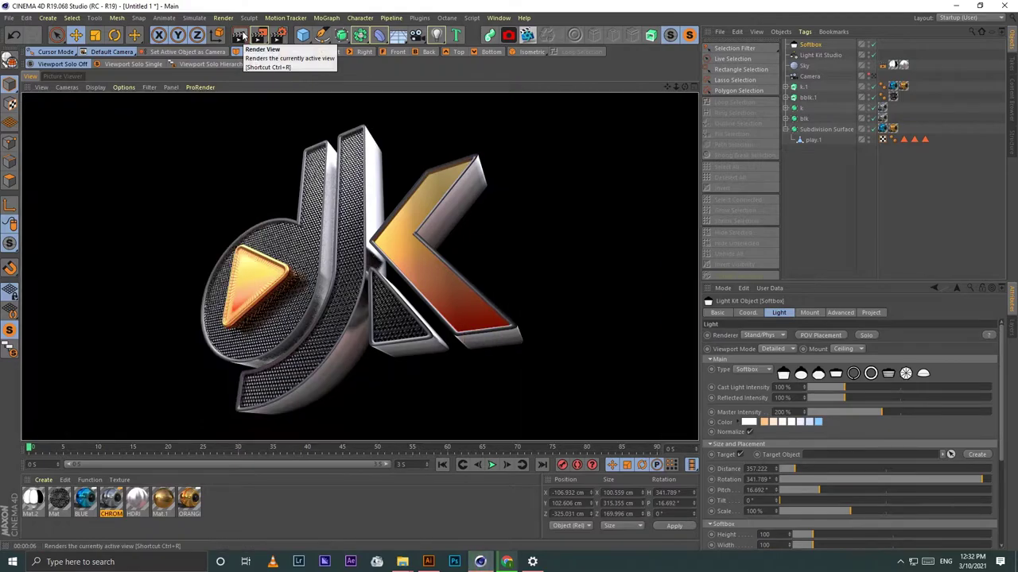
click(536, 125)
click(819, 55)
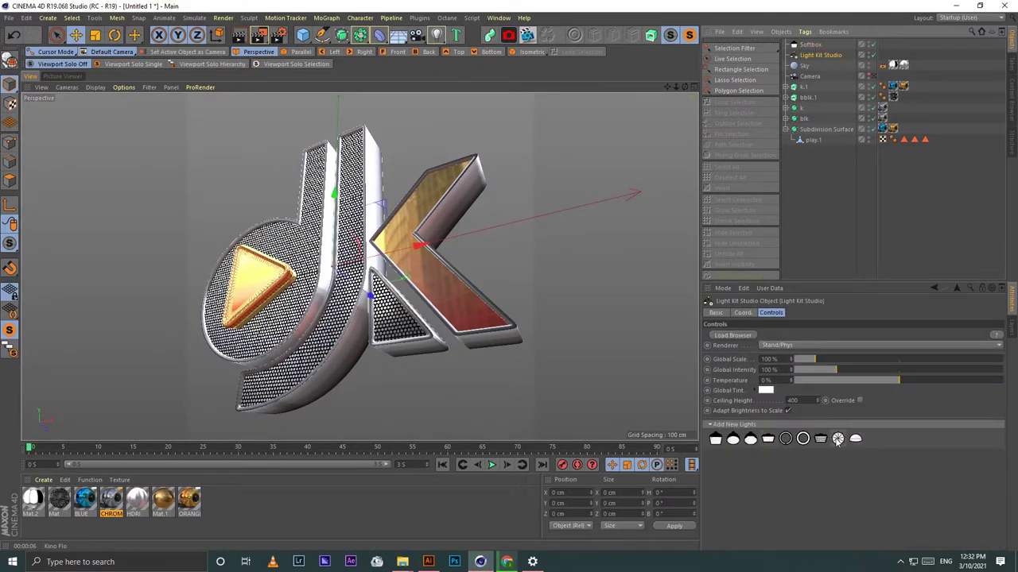
Step: Add an Umbrella light right of the logo, place it in Top/Front/Right views, and preview-render
click(837, 439)
click(694, 87)
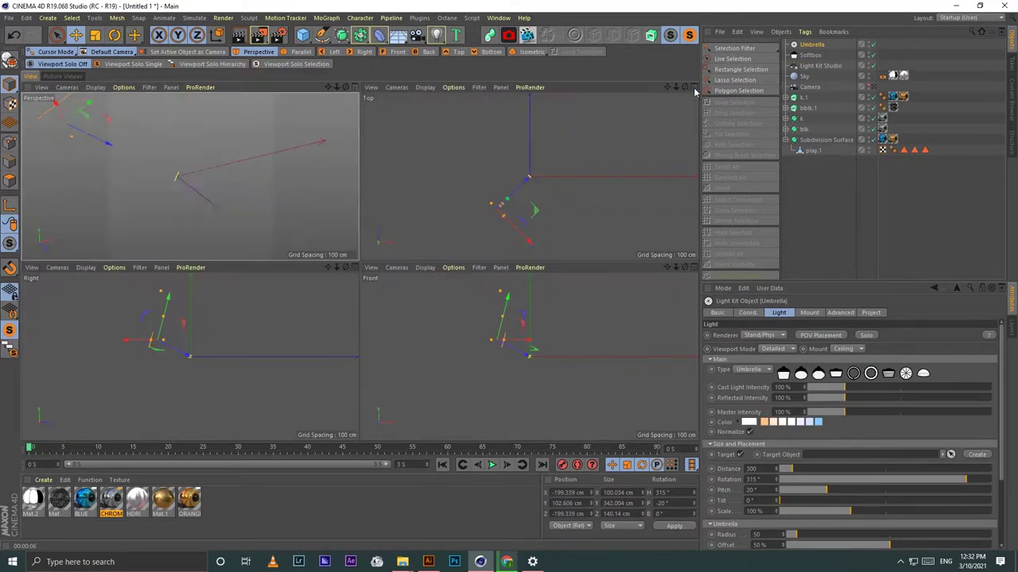
mouse_move(539, 230)
mouse_down()
mouse_move(629, 219)
mouse_move(589, 196)
mouse_move(610, 189)
mouse_up()
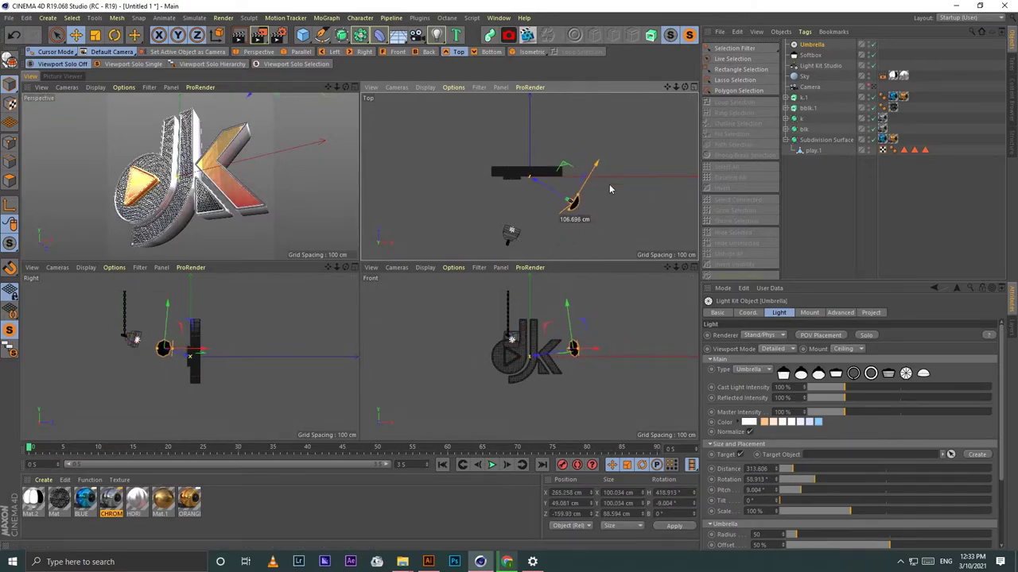
drag(586, 348, 581, 357)
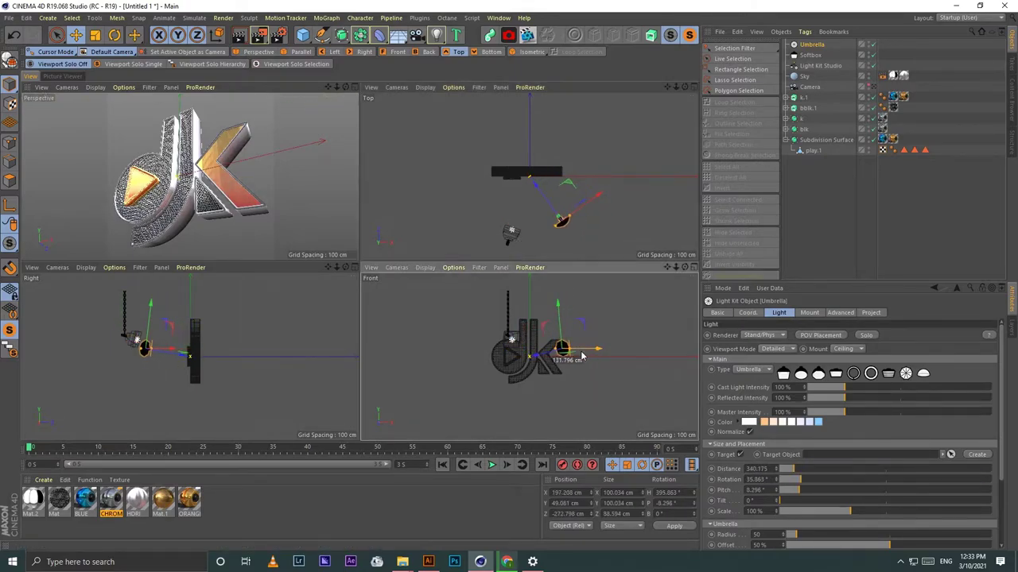
drag(203, 361, 193, 355)
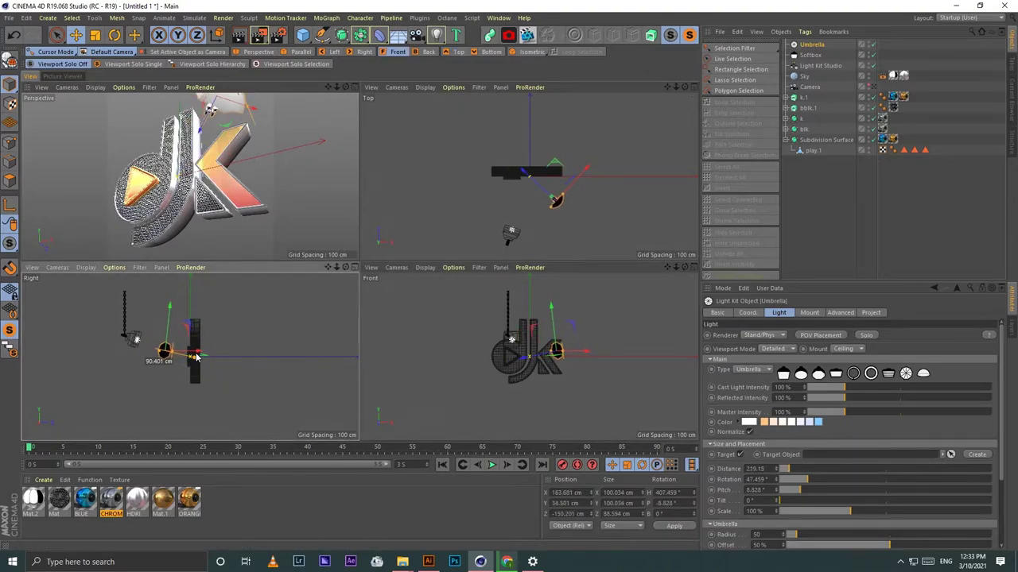
click(869, 45)
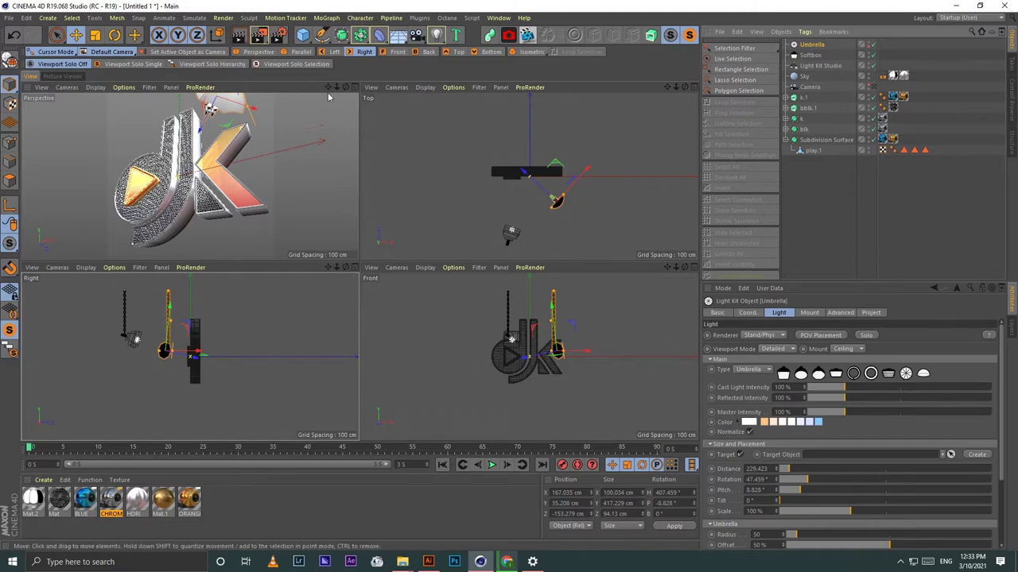
click(356, 87)
click(238, 35)
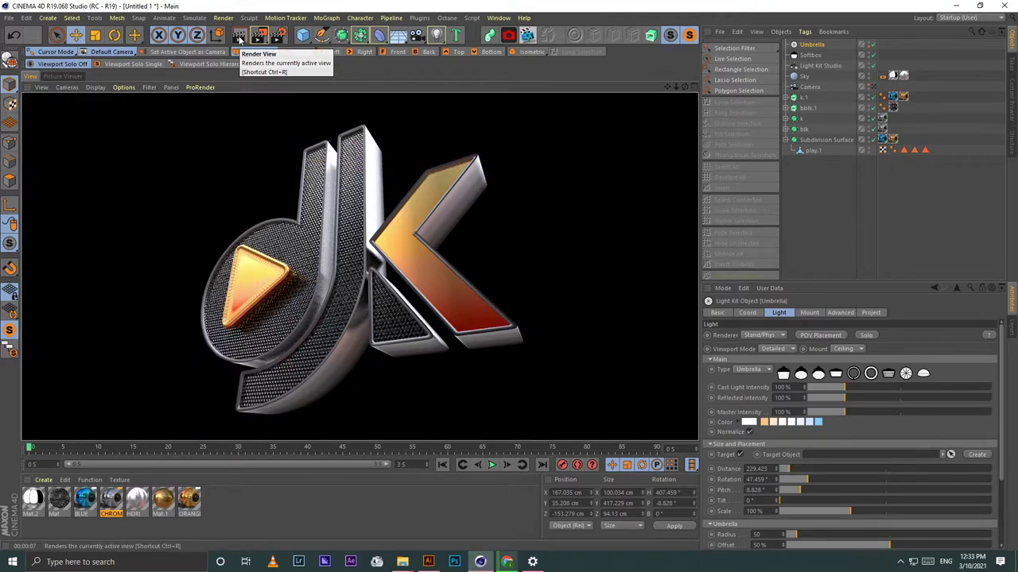
Step: Raise the Light Kit Studio rig's Global Intensity from 100% to 220%
click(801, 206)
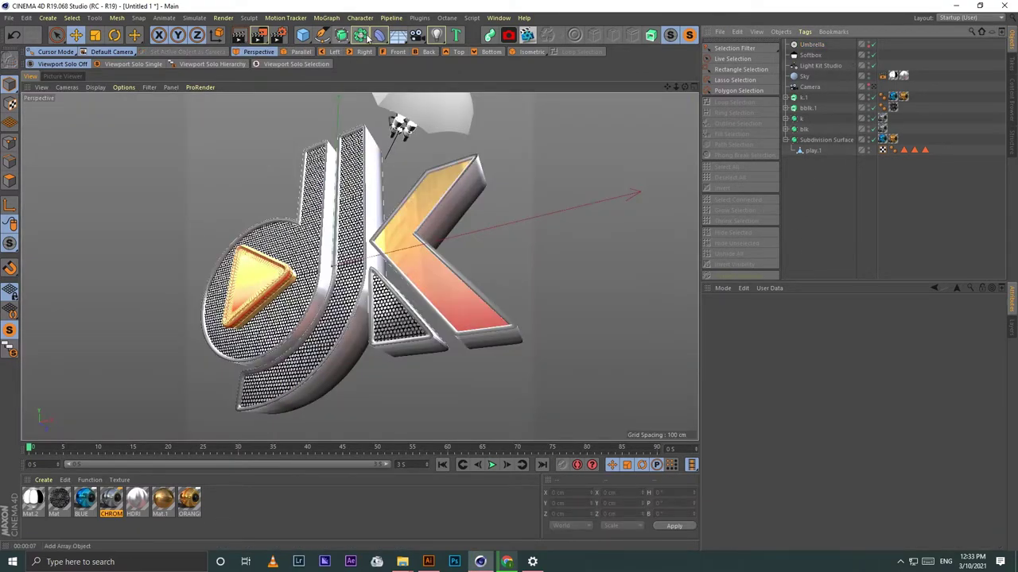
click(819, 66)
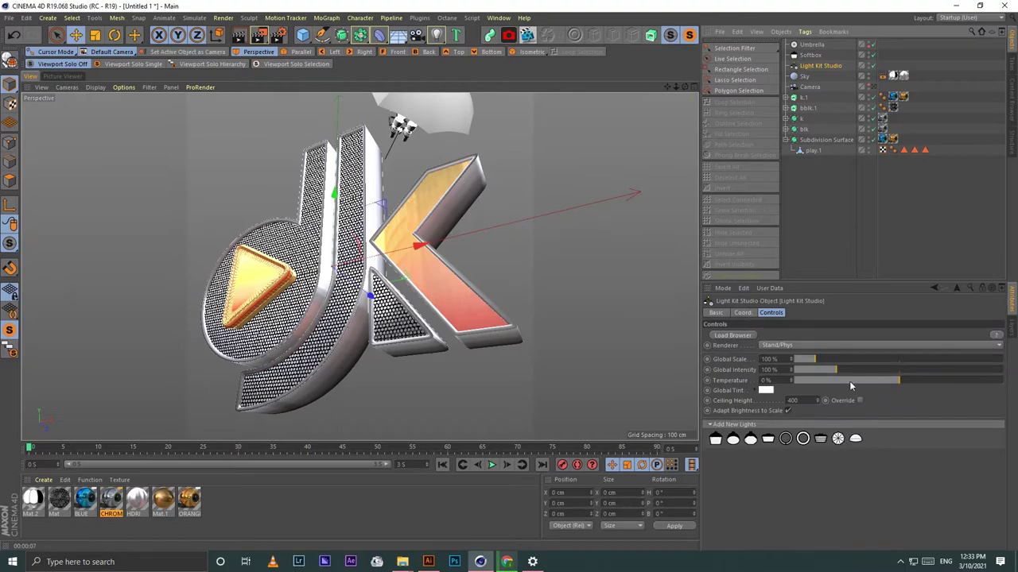
drag(856, 371, 888, 371)
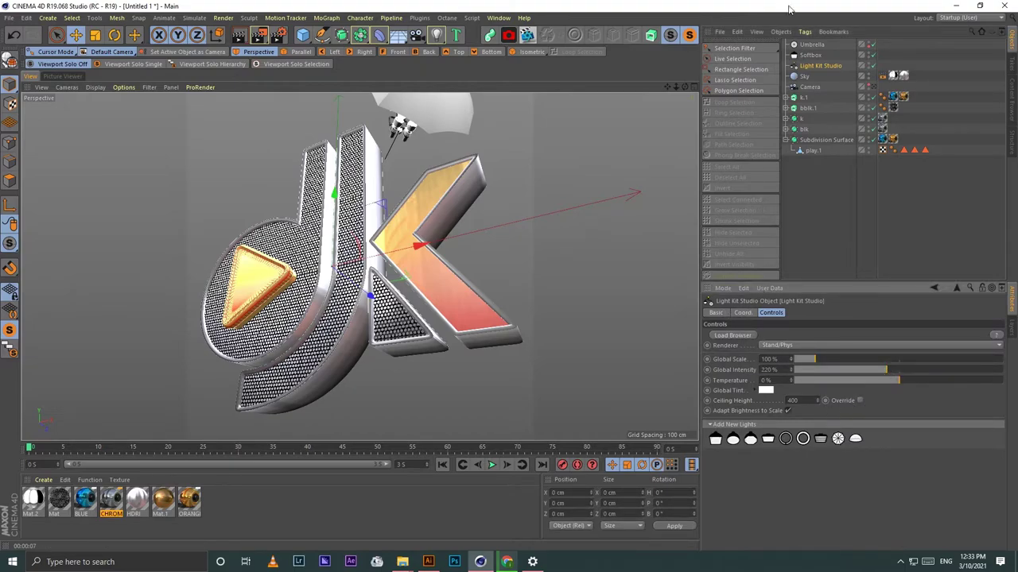
click(419, 17)
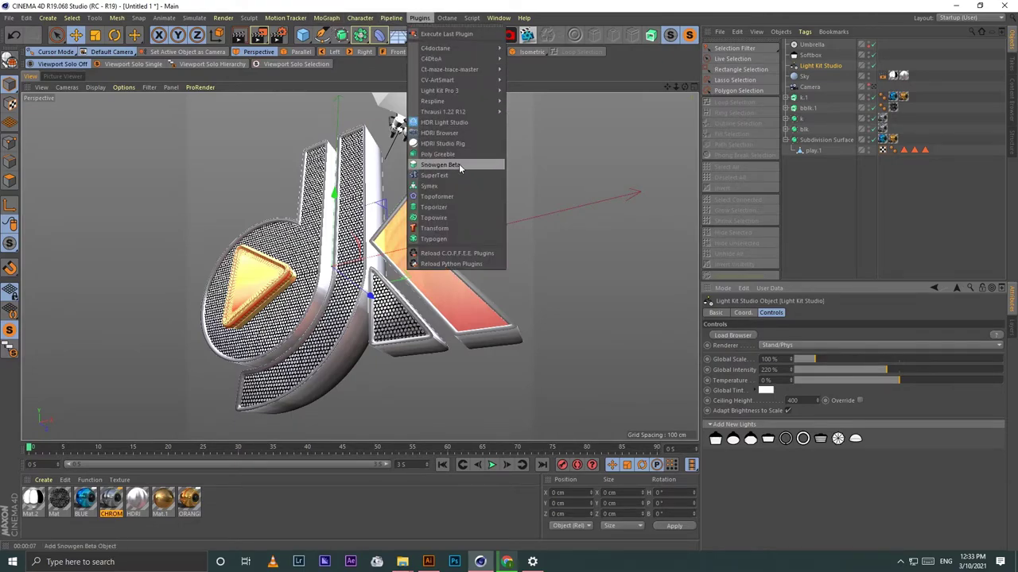
Step: Apply a Studio Basics HDRI from the HDRI Browser to the scene
click(442, 133)
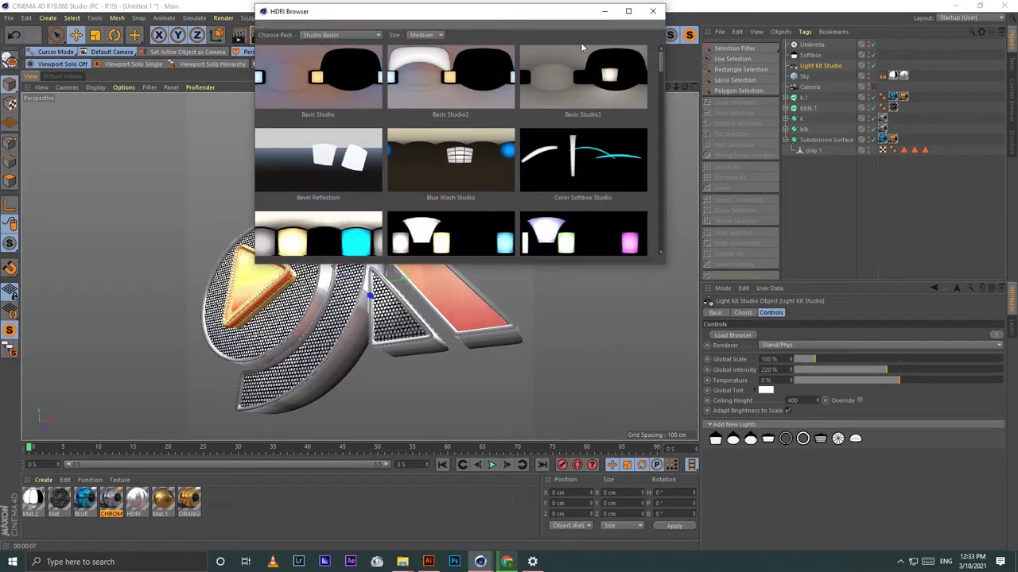
scroll(561, 139, down, 5)
scroll(562, 135, up, 3)
scroll(561, 137, down, 5)
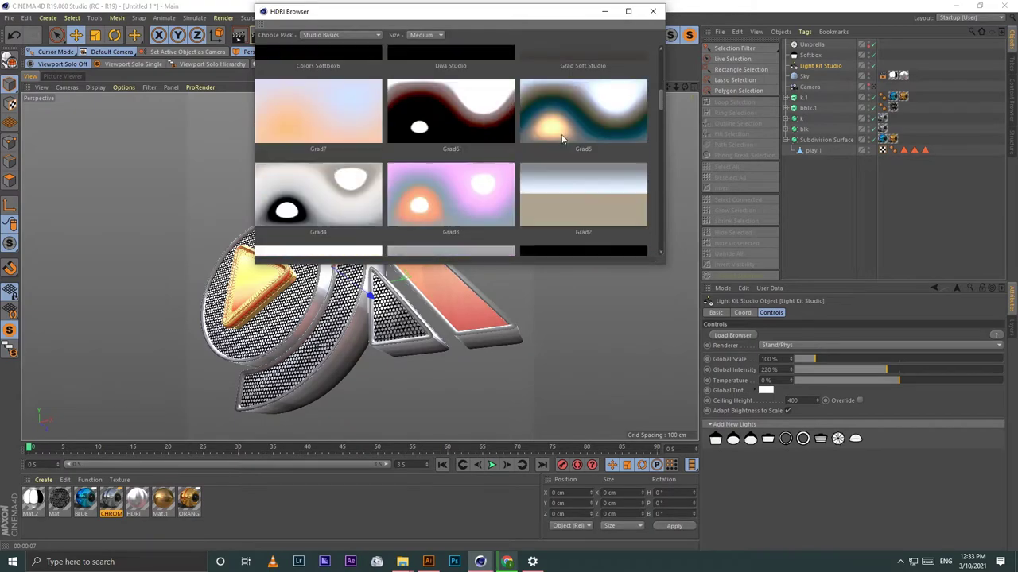
scroll(562, 140, down, 2)
scroll(561, 140, down, 3)
scroll(561, 139, down, 3)
scroll(561, 139, down, 2)
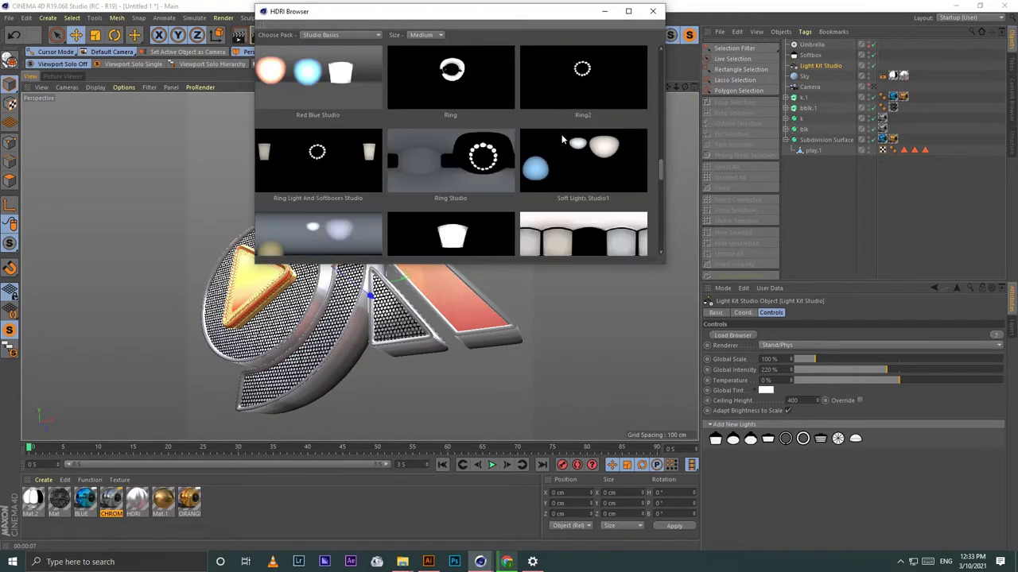
scroll(561, 140, down, 2)
scroll(561, 139, down, 2)
click(563, 176)
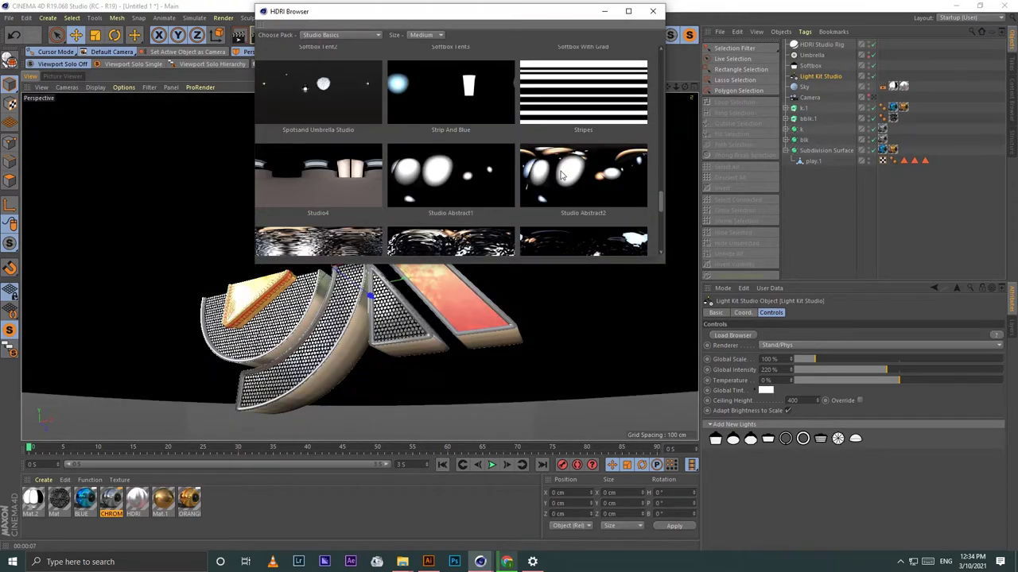
click(652, 11)
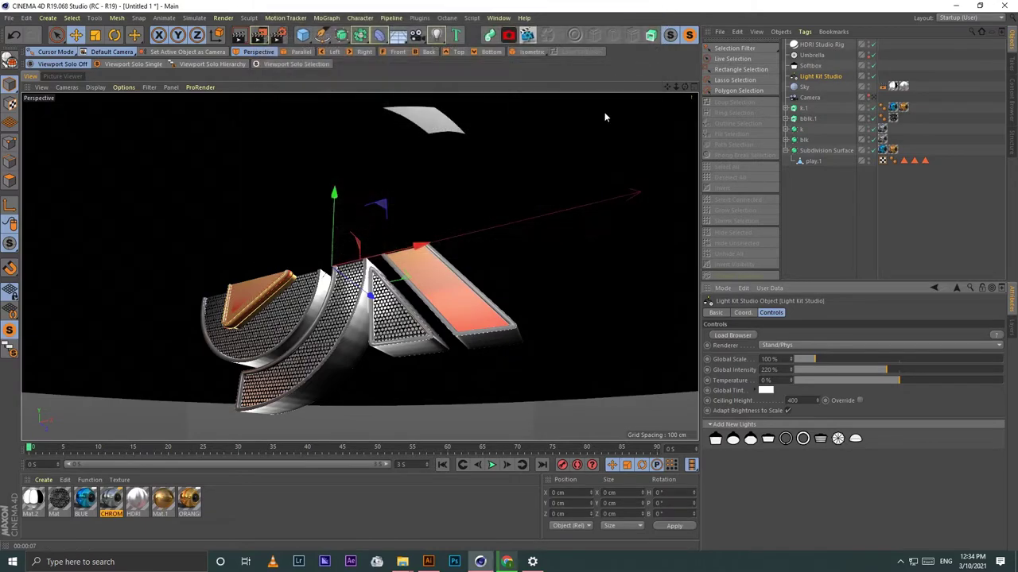
Step: Lower the HDRI Studio Rig in the Front and Right views
click(692, 93)
drag(530, 312, 529, 340)
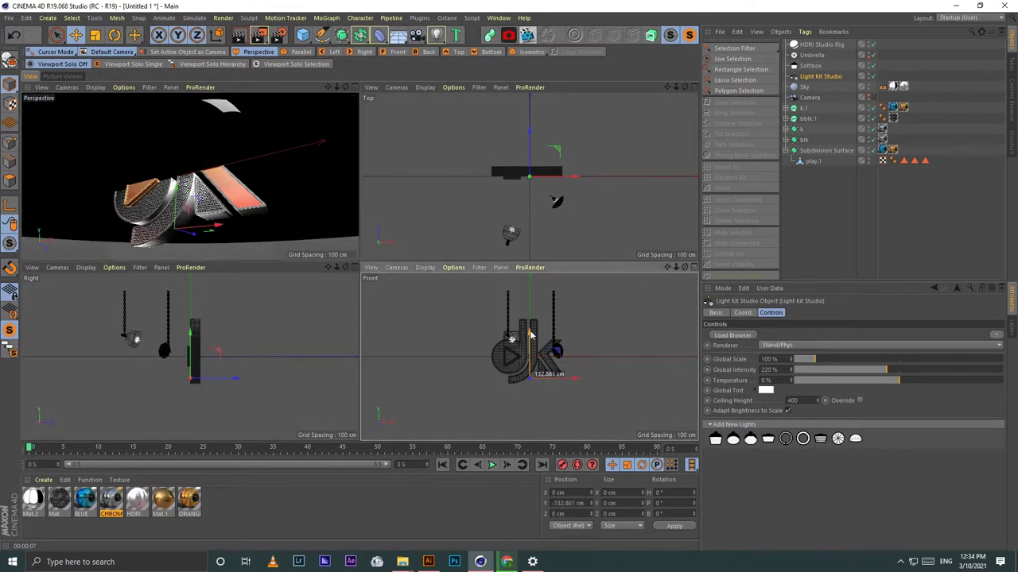
scroll(183, 400, up, 5)
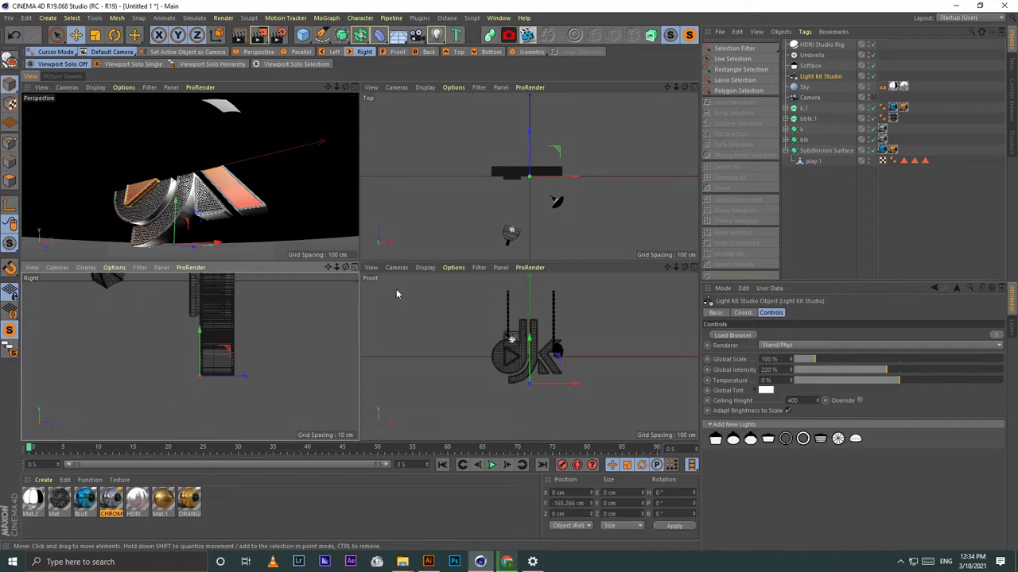
click(821, 45)
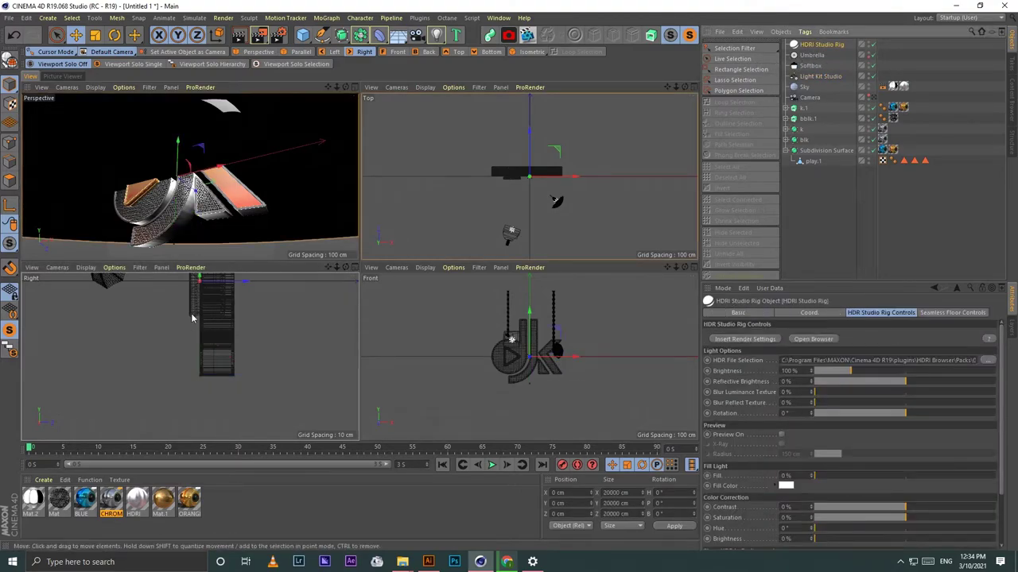
mouse_move(193, 318)
mouse_down()
mouse_move(192, 377)
mouse_move(195, 356)
mouse_up()
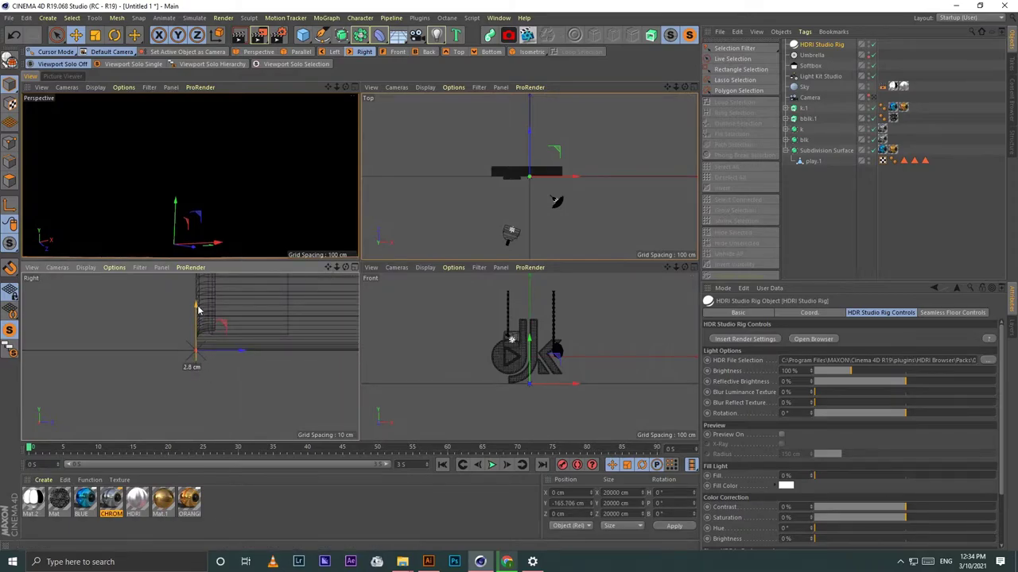
click(350, 87)
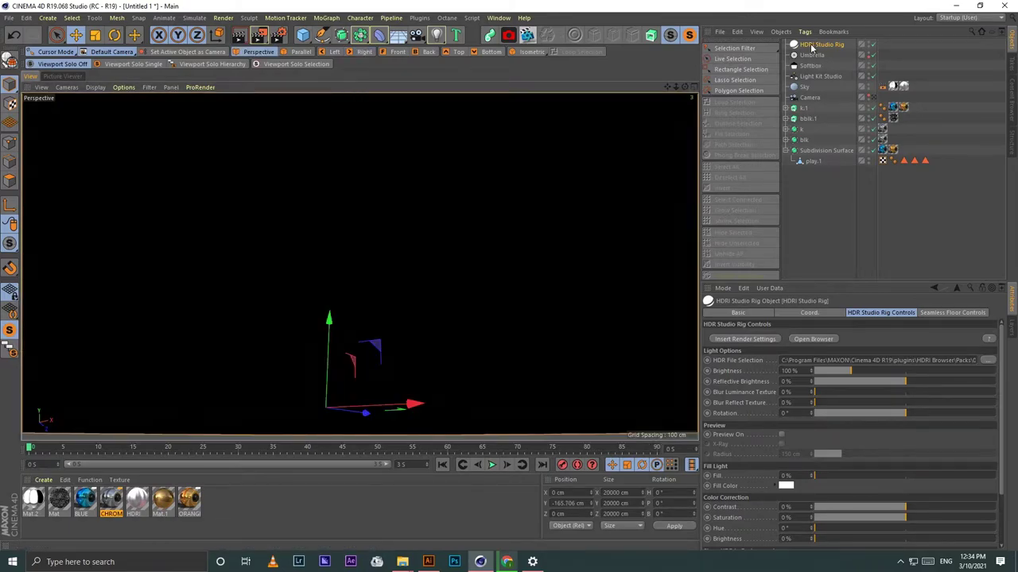
Step: Check Turn Off Floor in the rig's Seamless Floor Controls
click(940, 315)
click(775, 382)
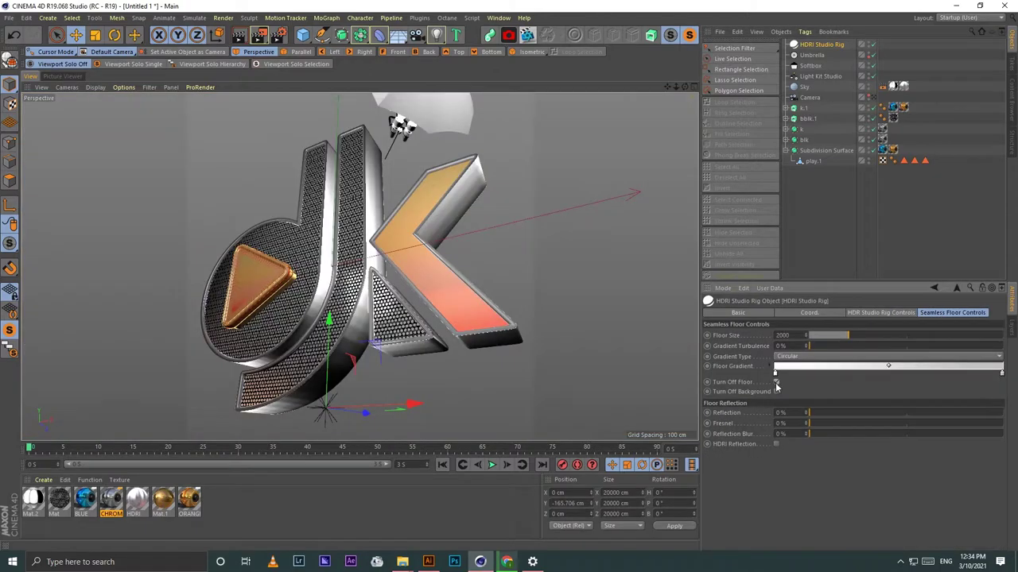
click(861, 313)
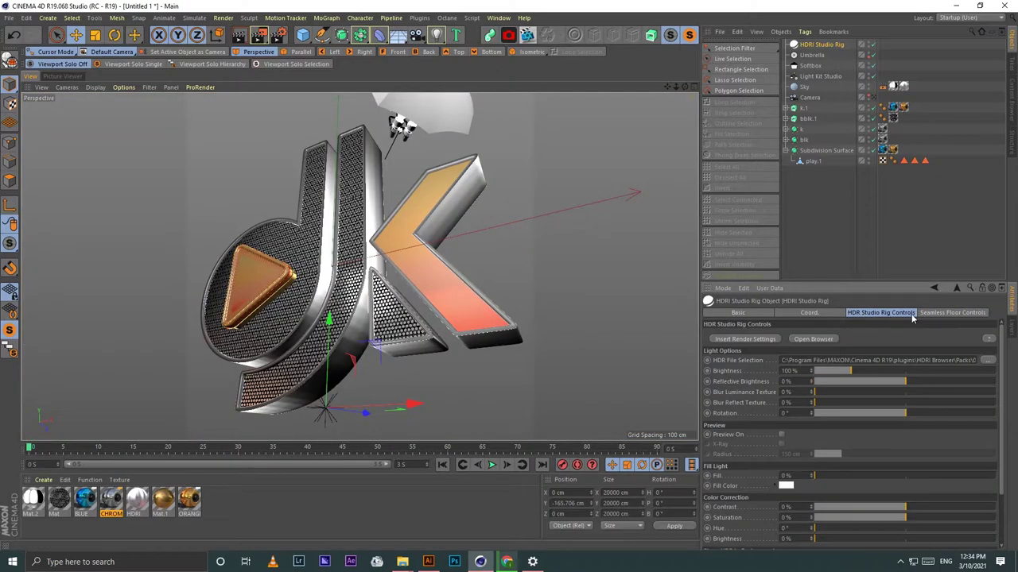
Step: Load the GSG HDRI Presets GI Medium render preset in Render Settings
click(279, 34)
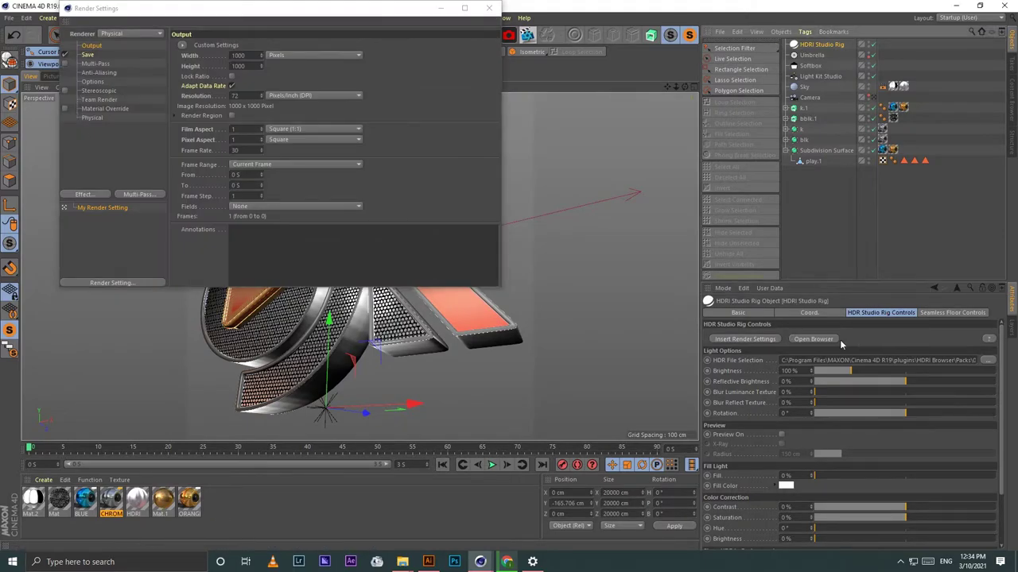
click(750, 340)
click(65, 253)
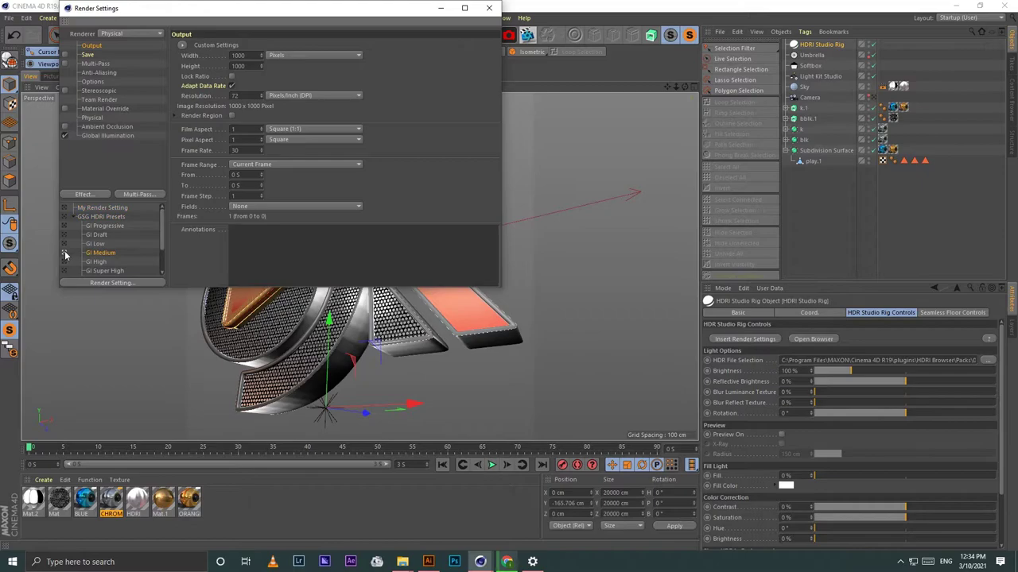
click(489, 8)
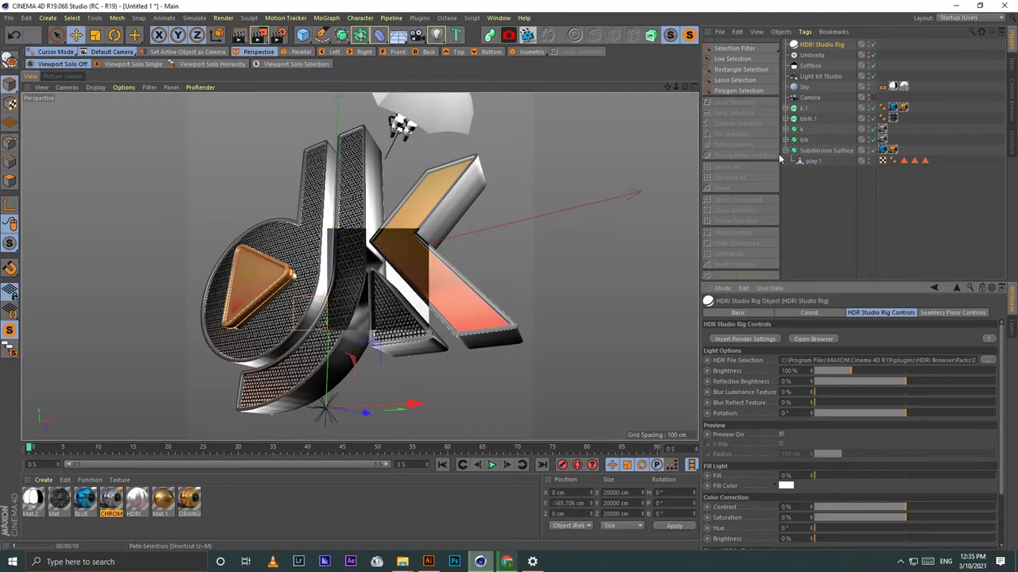
Step: Dock the HDRI Browser as a tab beside Materials below the viewport
click(813, 339)
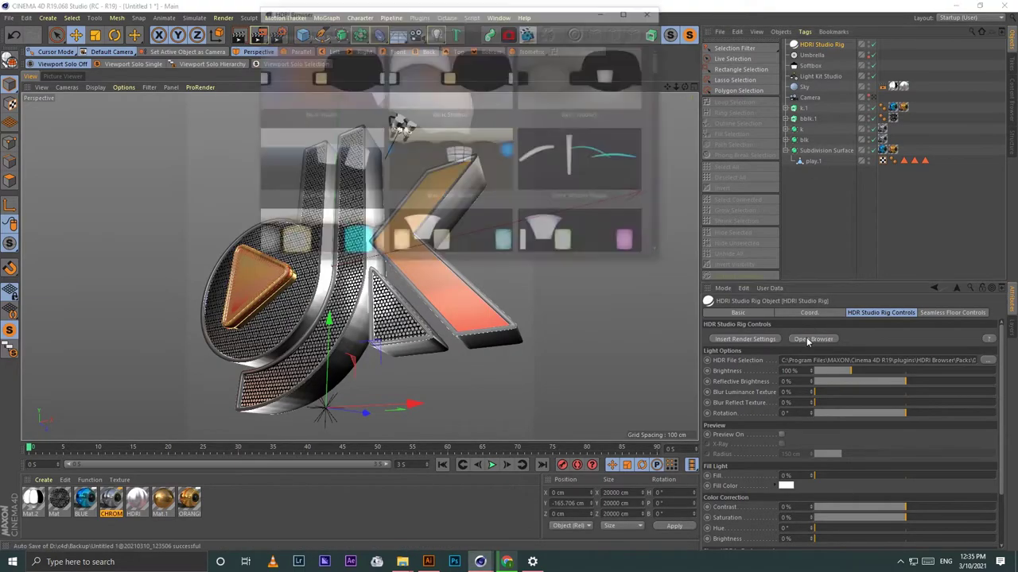
scroll(565, 116, down, 5)
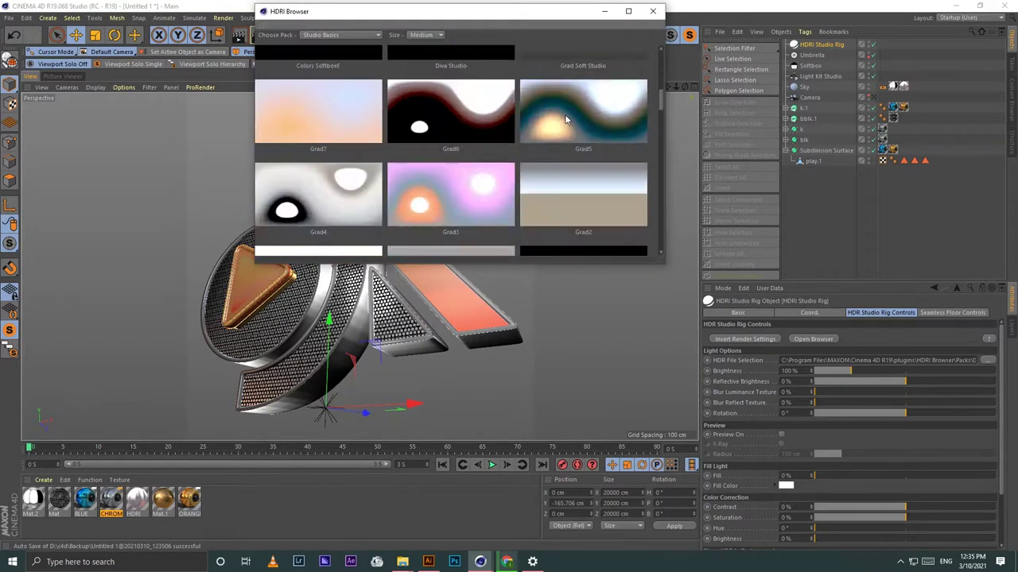
scroll(564, 119, down, 5)
scroll(557, 127, down, 5)
scroll(548, 139, down, 5)
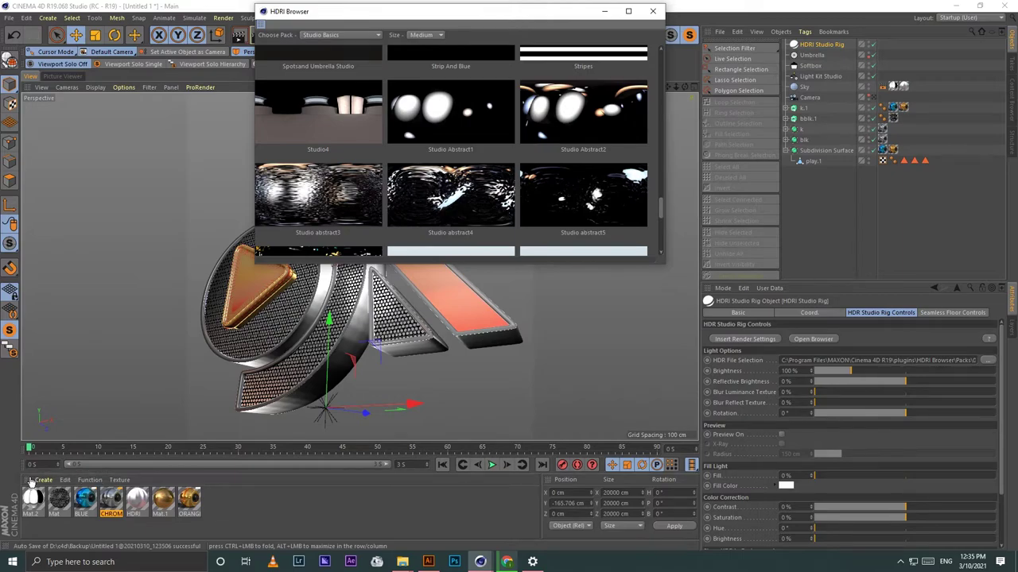
drag(30, 481, 32, 482)
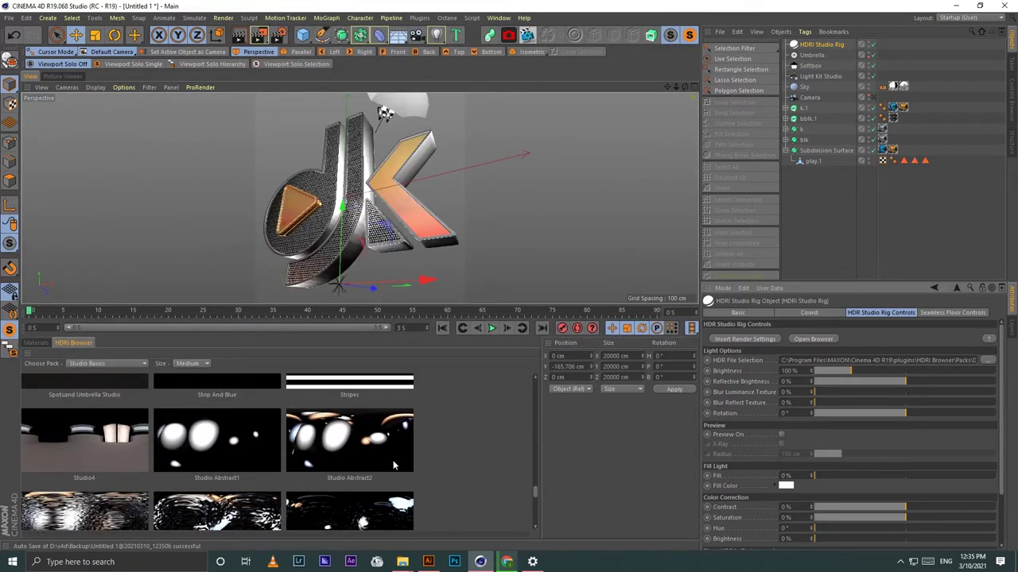
click(274, 37)
click(493, 8)
click(259, 36)
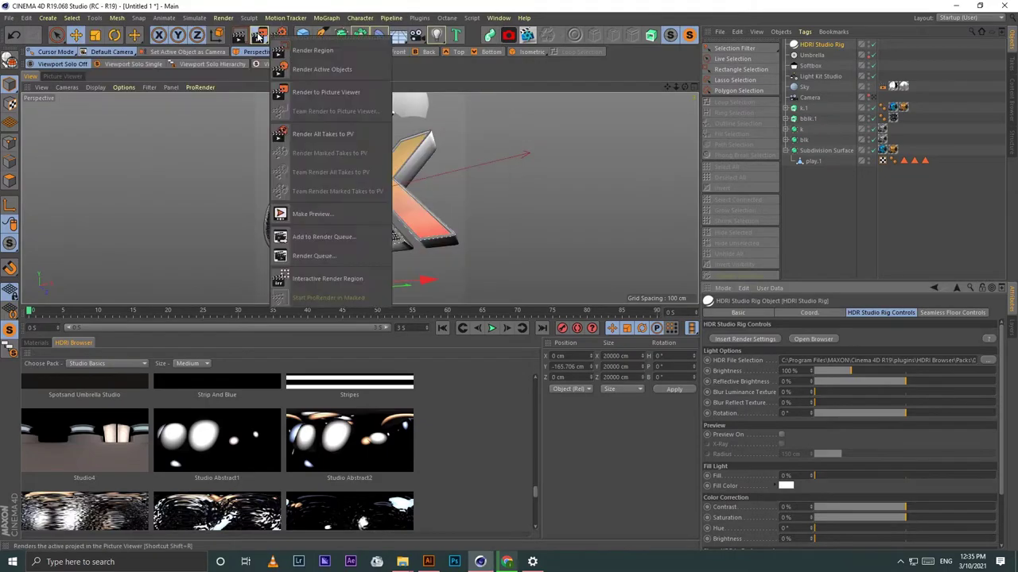
Step: Start an Interactive Render Region over the logo and enlarge its frame
click(343, 279)
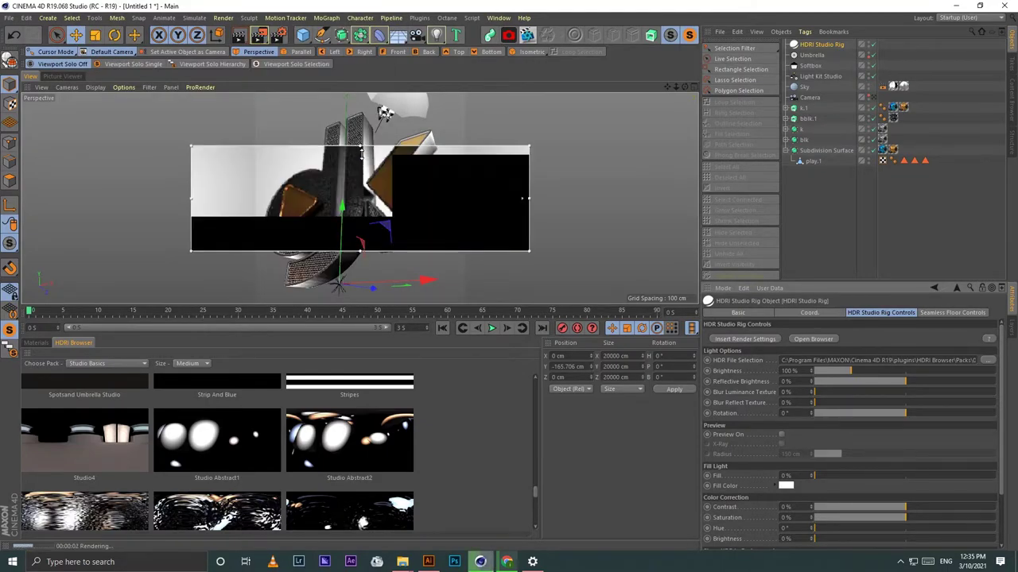
drag(363, 146, 375, 117)
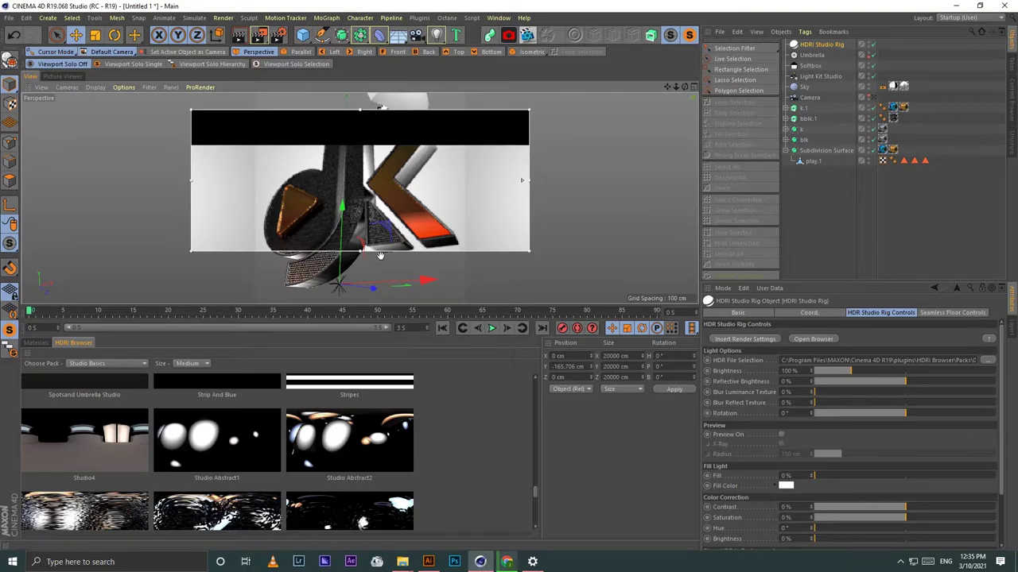
scroll(366, 451, down, 1)
scroll(363, 453, down, 1)
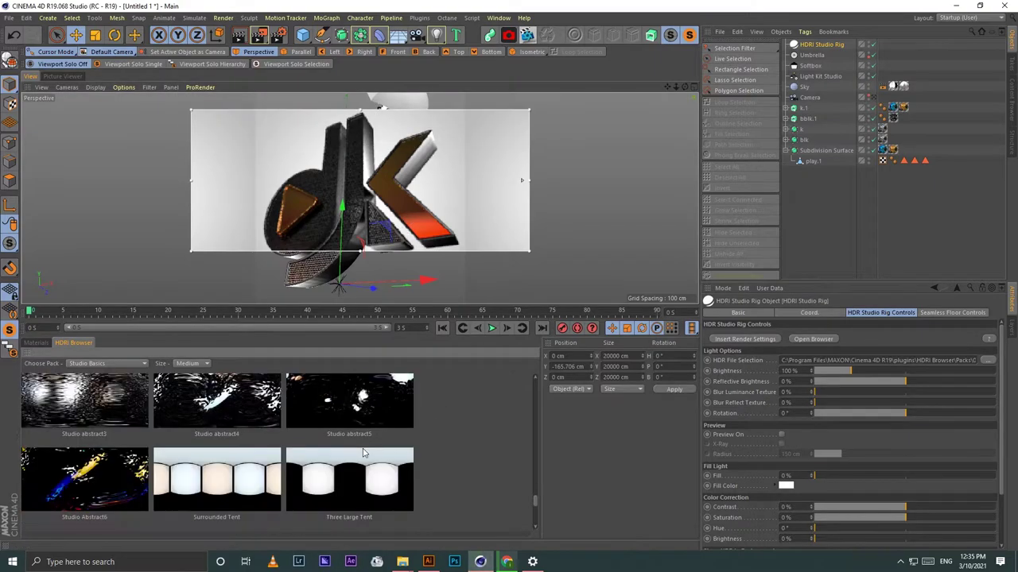
scroll(363, 452, down, 2)
scroll(359, 454, up, 2)
scroll(184, 431, up, 1)
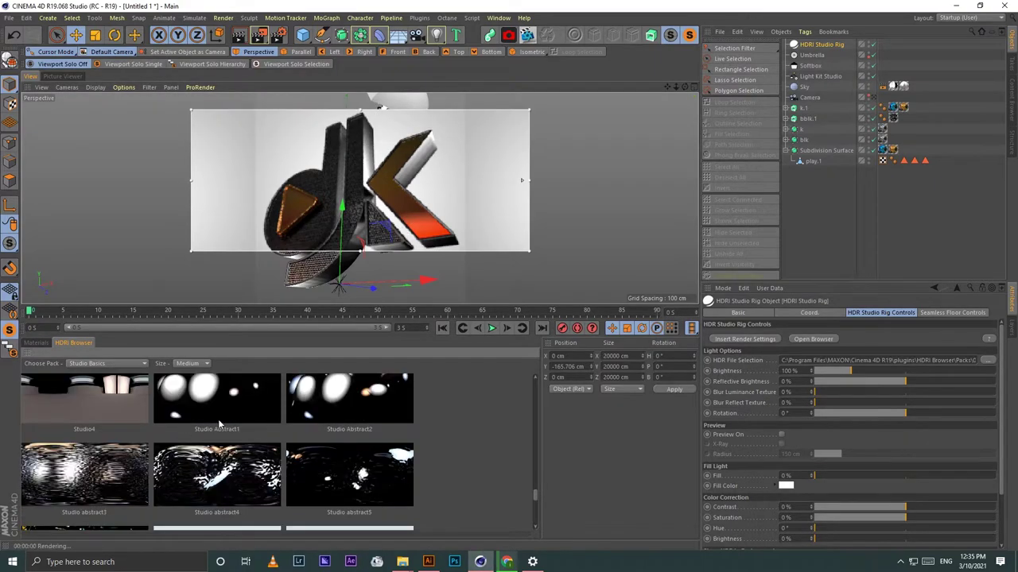
scroll(225, 419, up, 1)
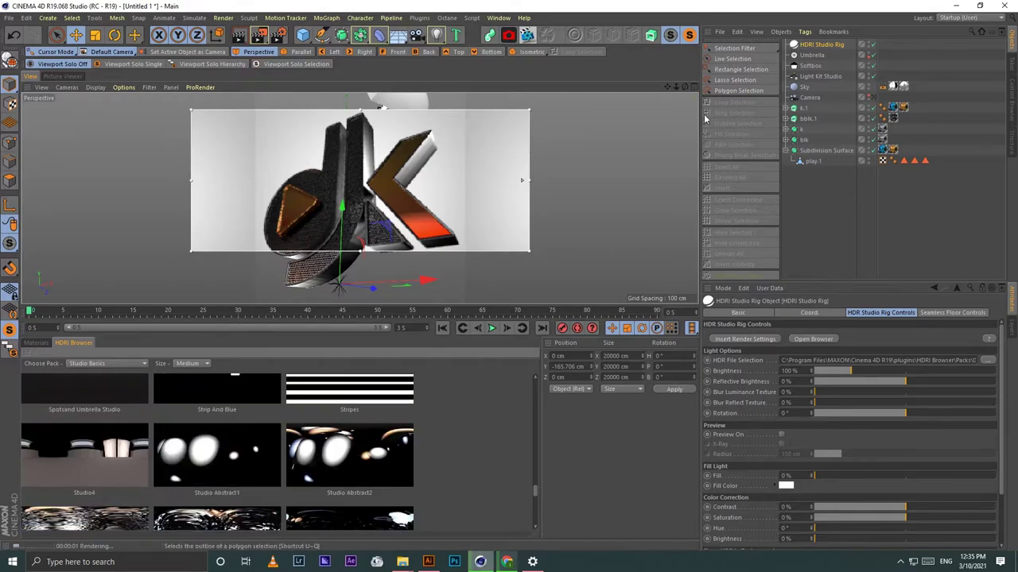
Step: Swap in the Studio Basics Phone Boxes Reflection HDRI
drag(344, 471, 361, 198)
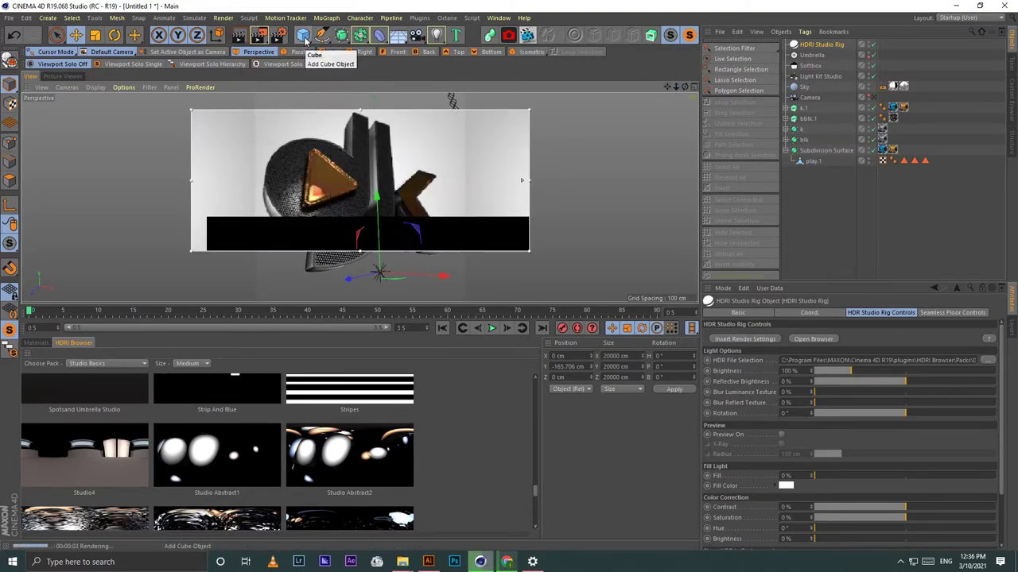
scroll(264, 460, up, 3)
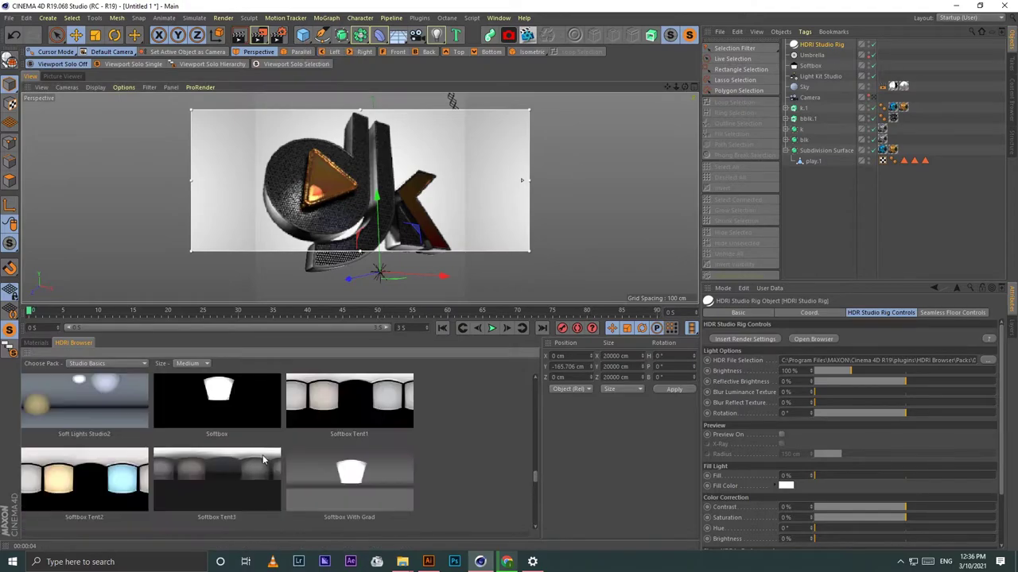
scroll(262, 458, up, 2)
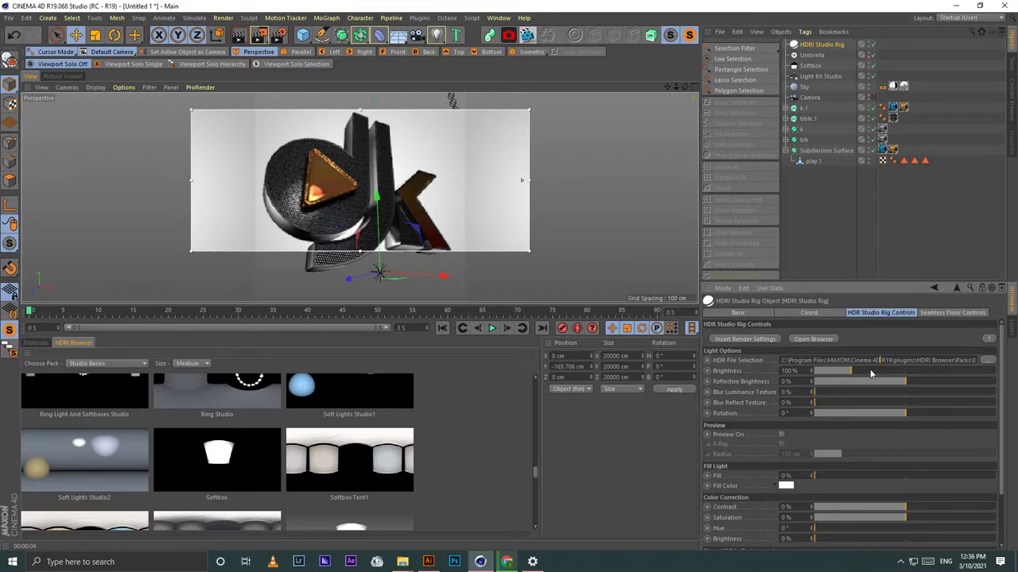
Step: Set the HDRI Studio Rig brightness from 123% to 102%
drag(871, 373, 857, 374)
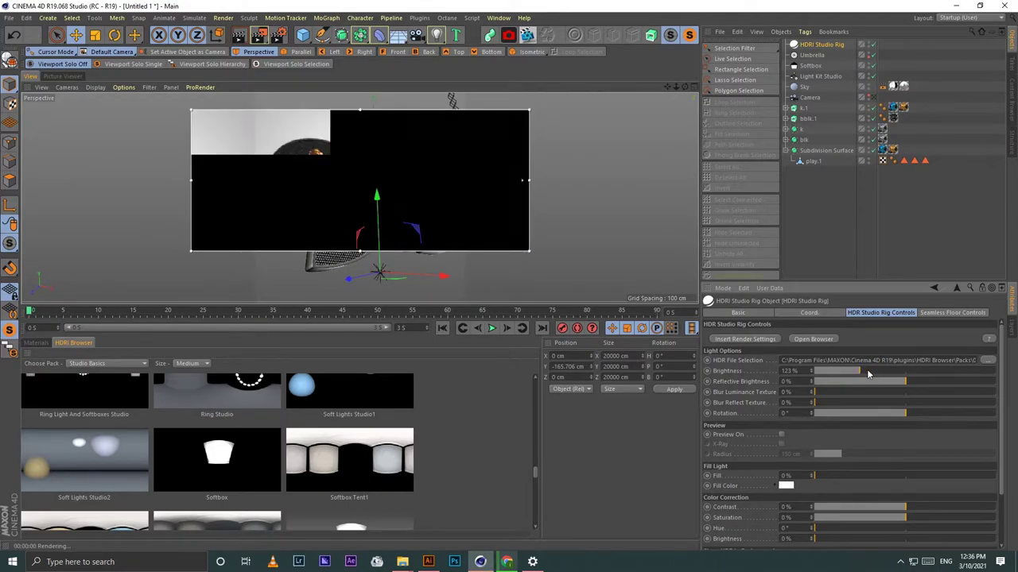
scroll(348, 475, up, 2)
scroll(349, 475, up, 1)
scroll(302, 474, up, 2)
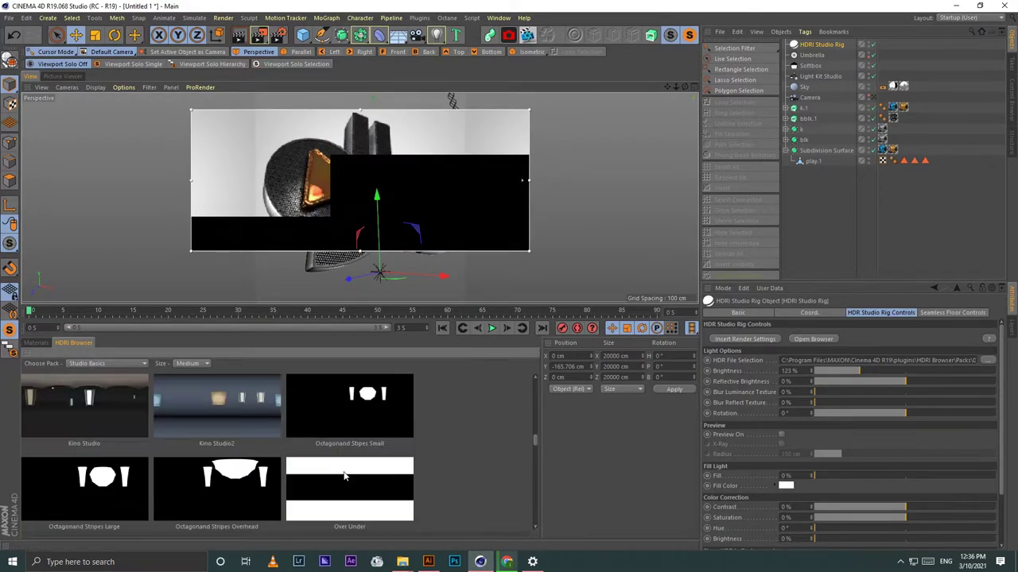
scroll(239, 472, up, 1)
scroll(163, 470, up, 1)
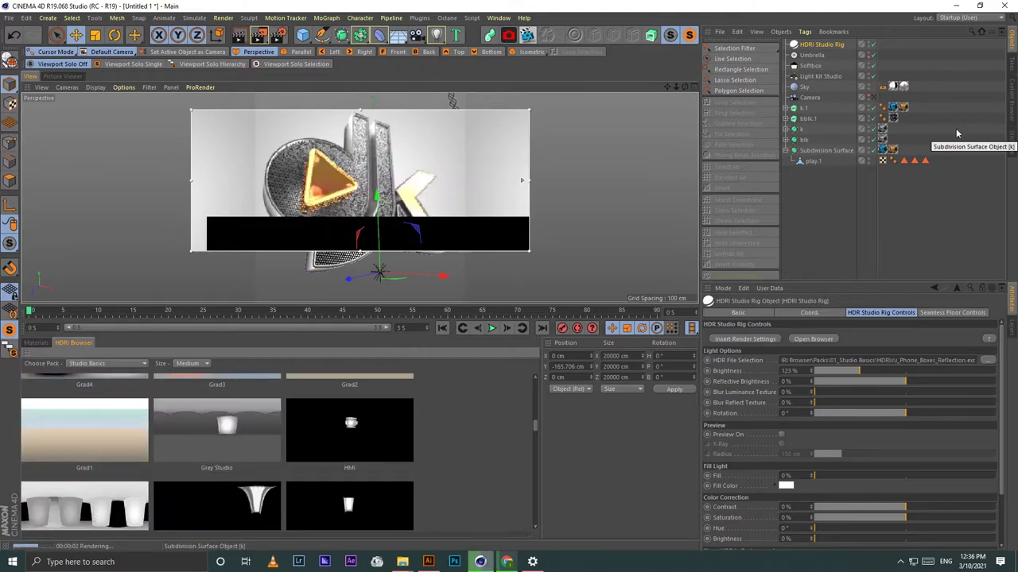
drag(860, 370, 853, 370)
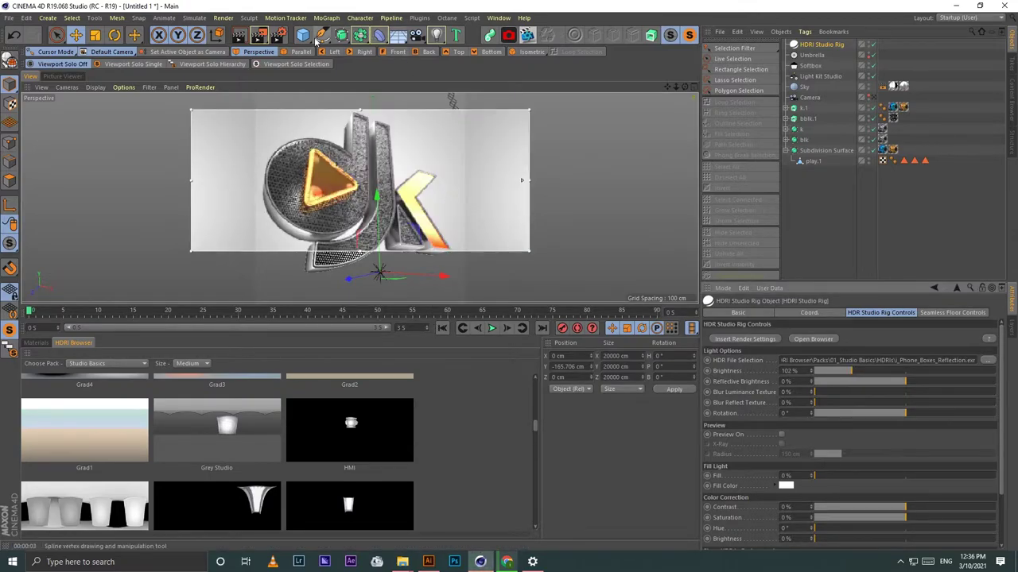
click(419, 18)
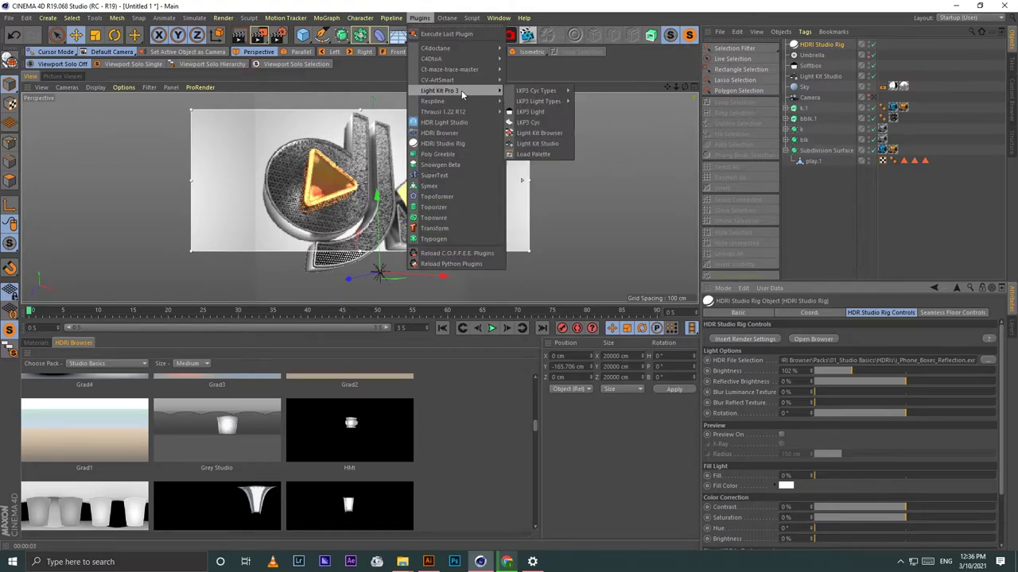
Step: Add an LKP3 Cyc backdrop and position it under the logo in Front/Right views
click(533, 125)
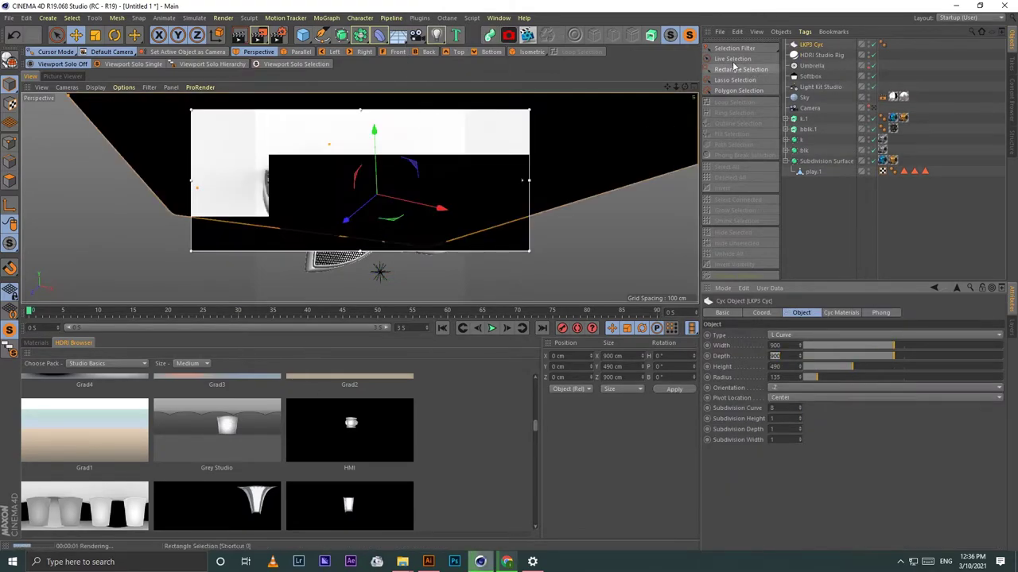
middle_click(398, 230)
drag(454, 311, 458, 404)
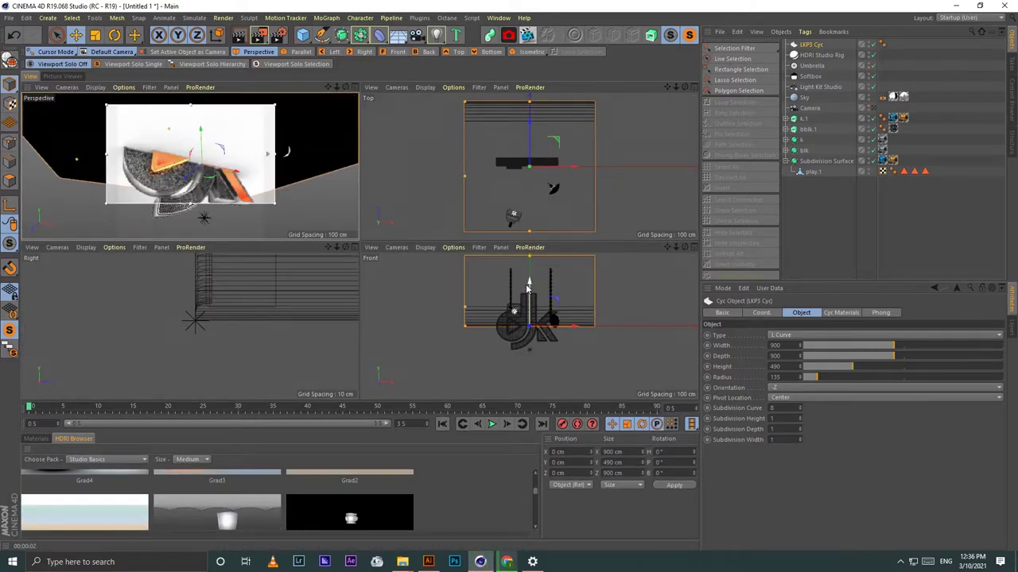
drag(529, 295, 529, 320)
drag(199, 353, 198, 288)
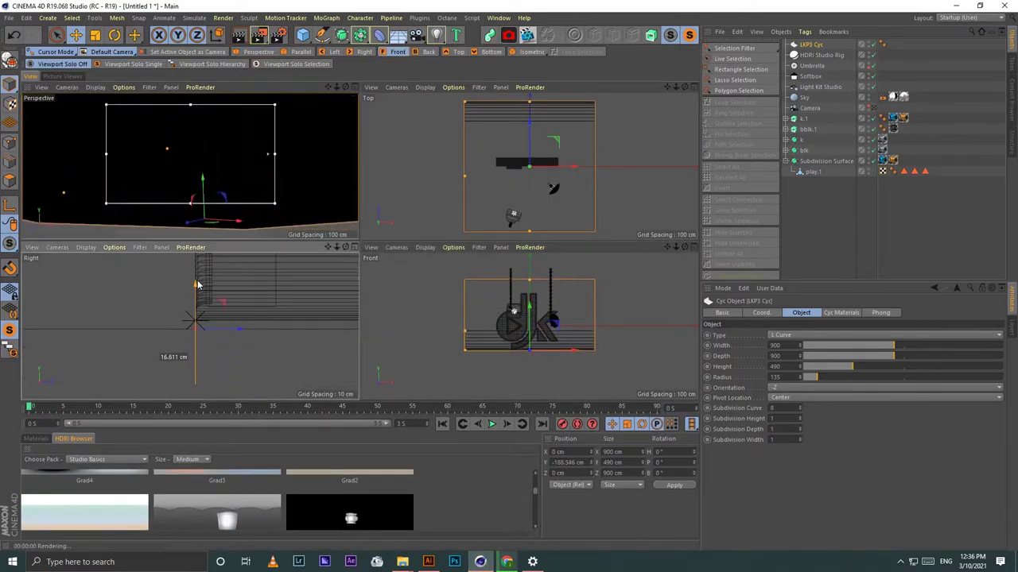
click(345, 91)
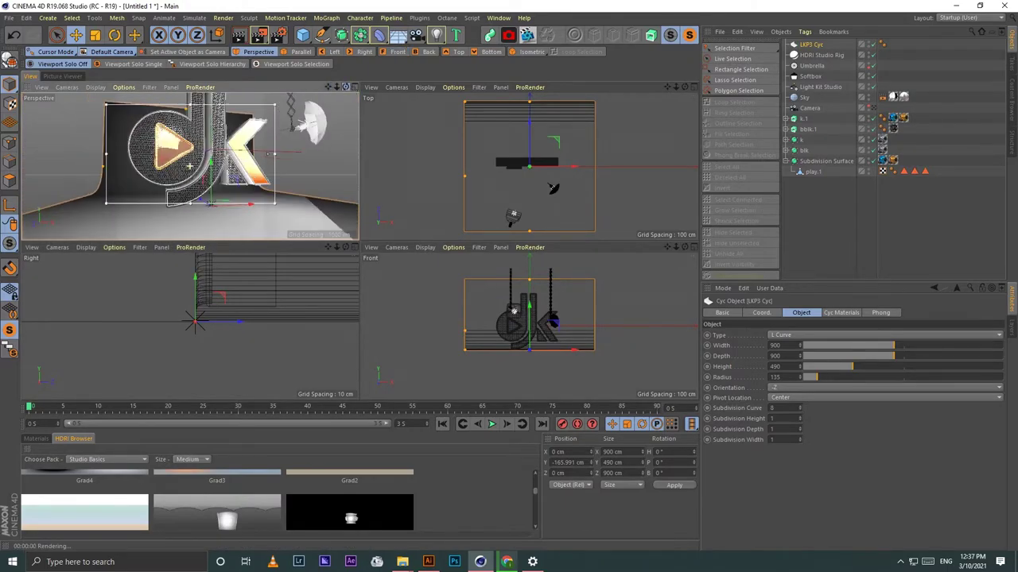
Step: Widen the Cyc backdrop to 3313.126 cm so it fills the shot
mouse_move(104, 166)
mouse_down()
mouse_move(56, 169)
mouse_move(211, 110)
mouse_move(190, 99)
mouse_up()
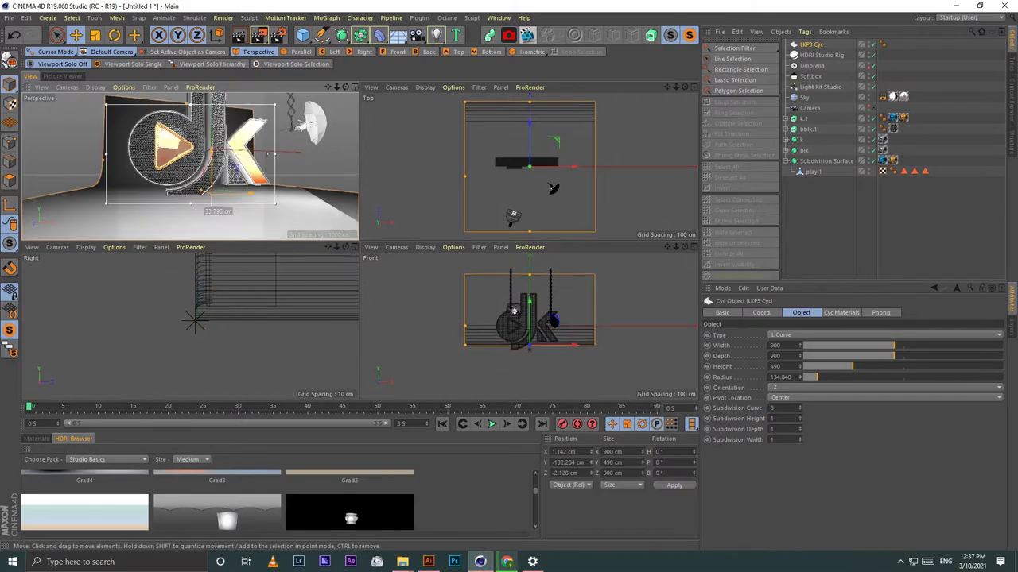
key(ctrl+z)
key(ctrl+z)
key(ctrl+z)
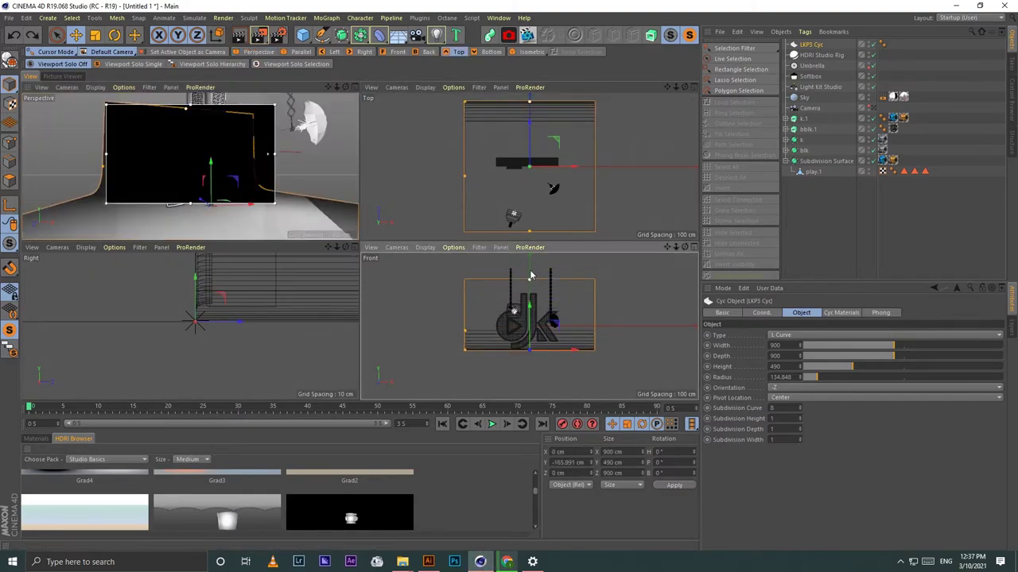
mouse_move(799, 345)
mouse_down()
mouse_move(954, 346)
mouse_move(938, 345)
mouse_up()
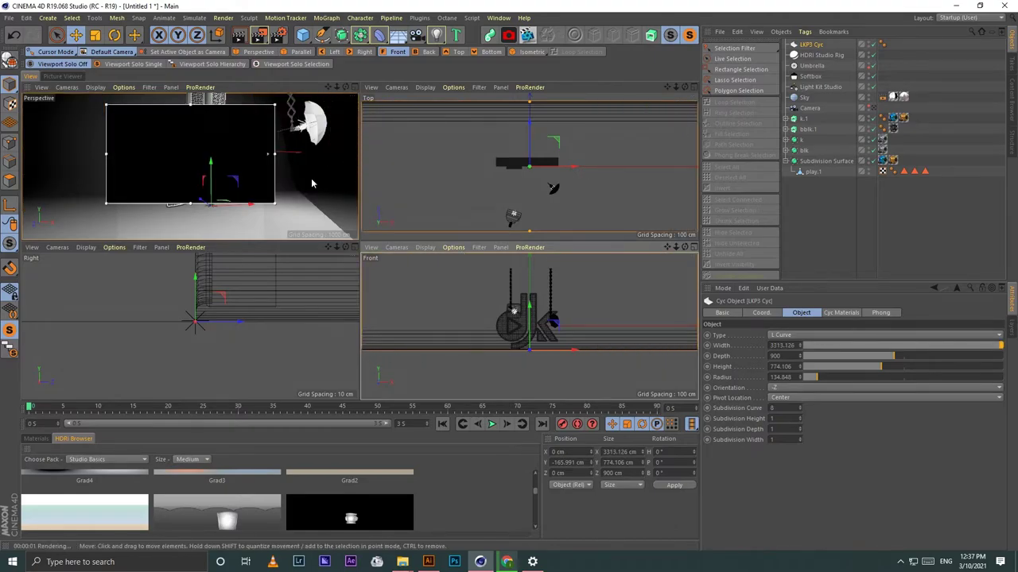
click(356, 88)
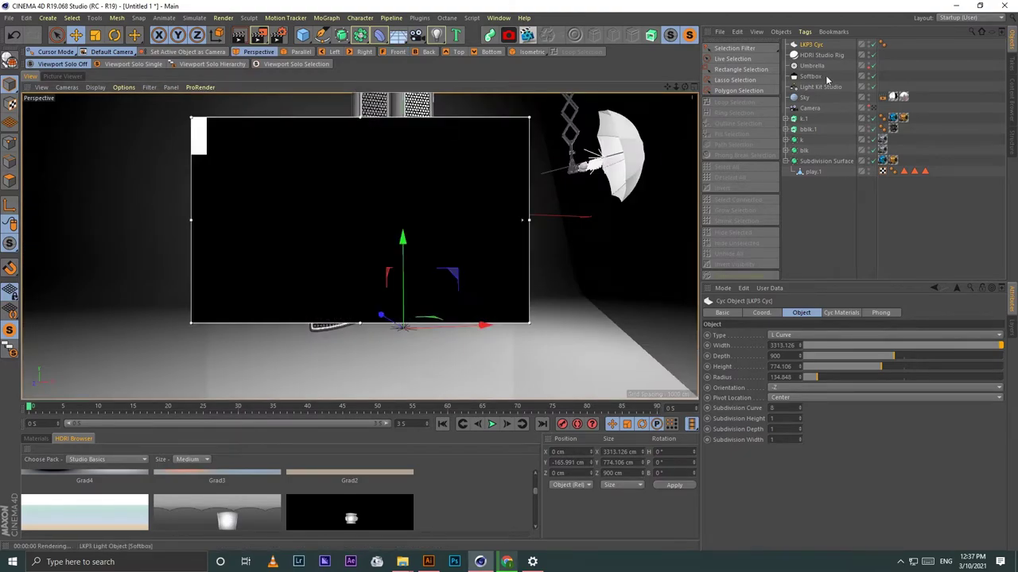
Step: Test-render the logo on its backdrop to the Picture Viewer and compare
click(259, 36)
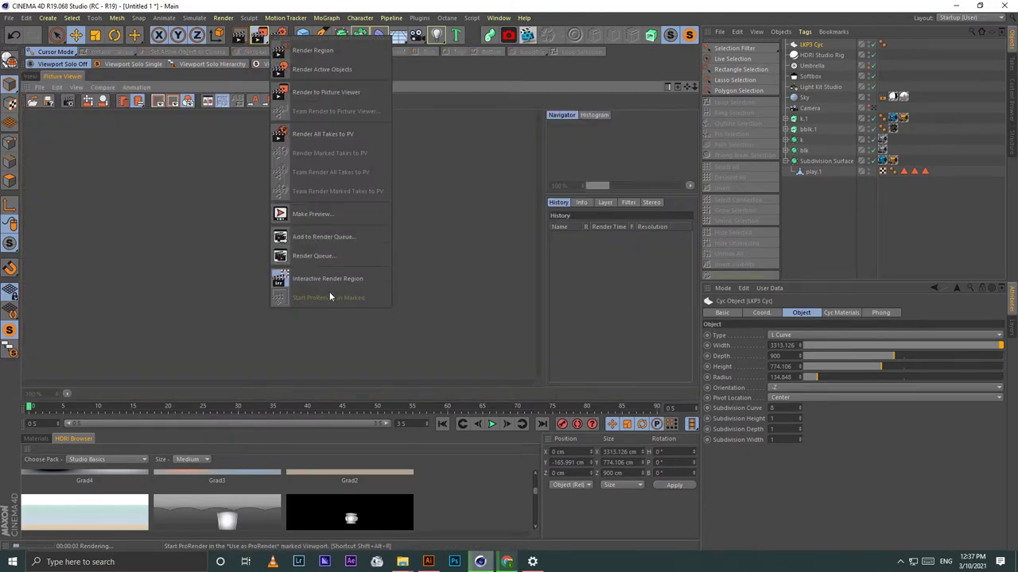
drag(259, 37, 329, 292)
click(32, 79)
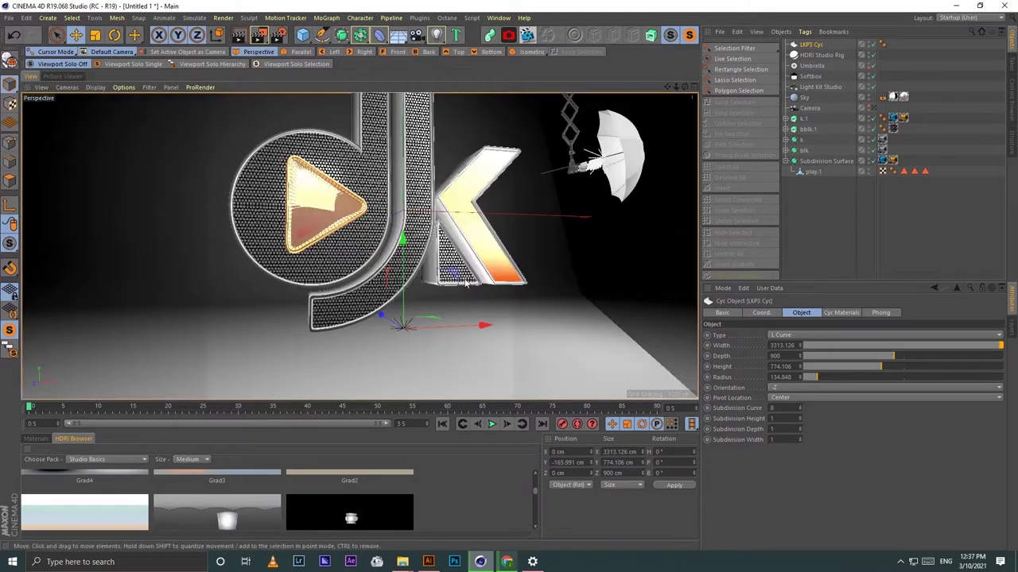
scroll(422, 289, down, 2)
scroll(416, 286, up, 1)
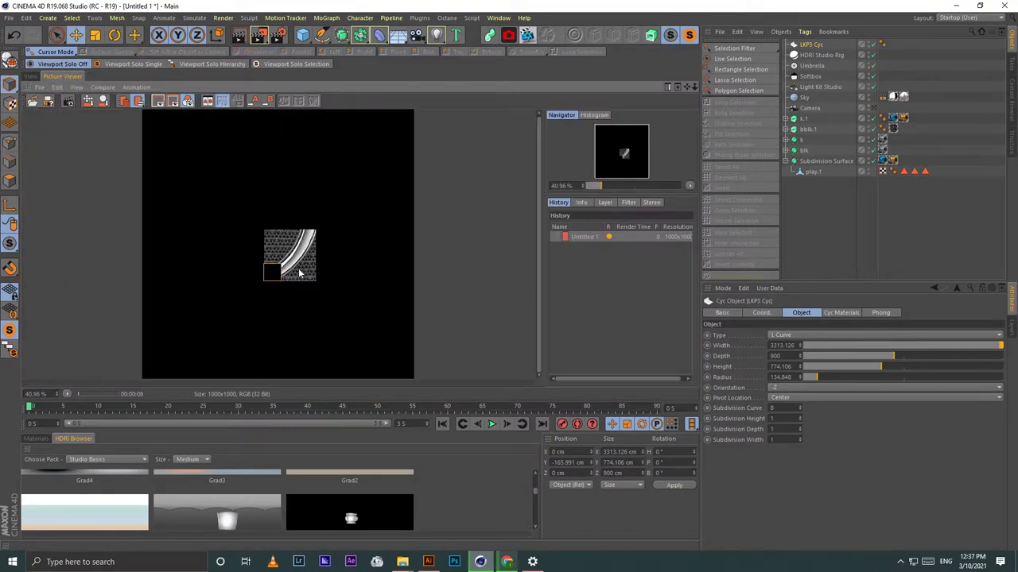
scroll(415, 286, up, 1)
click(28, 78)
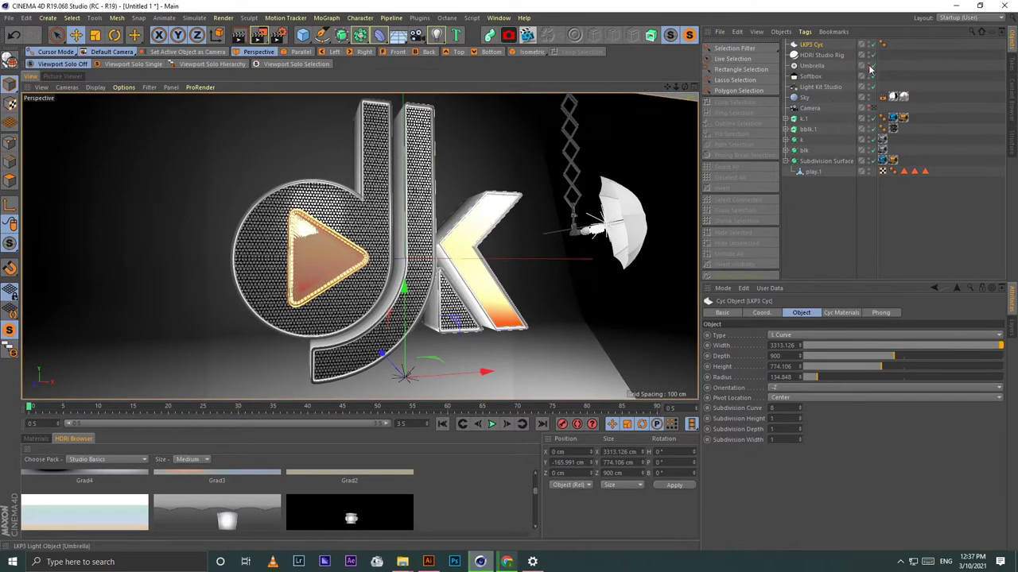
Step: Through the scene camera, swing the Umbrella light higher toward the upper right
click(872, 108)
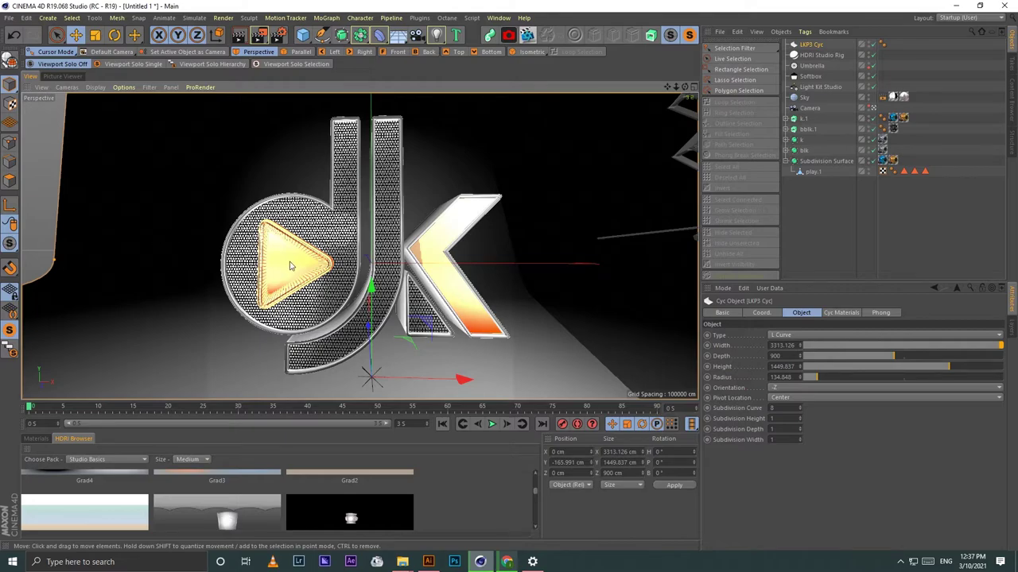
click(874, 69)
click(874, 69)
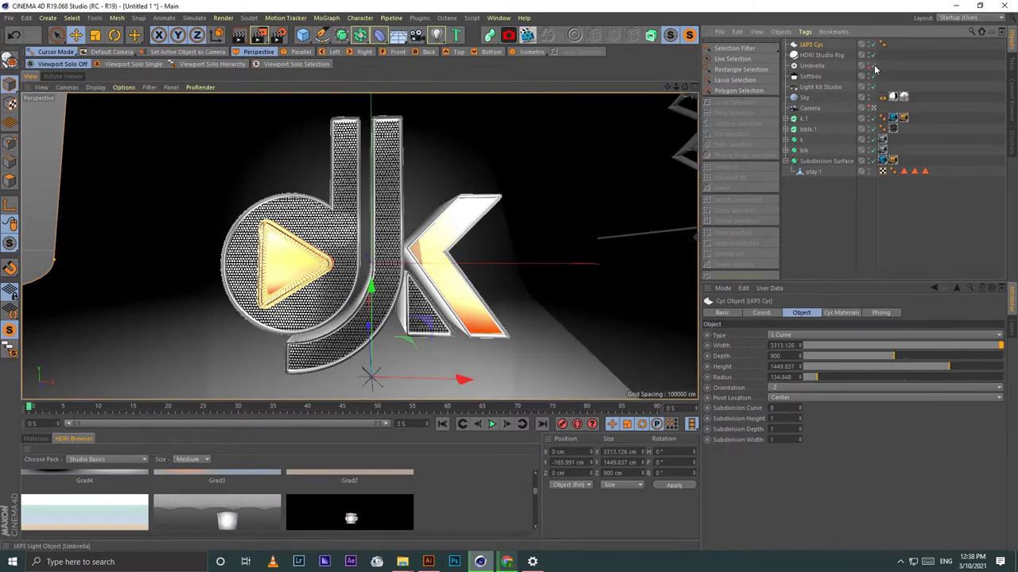
click(819, 77)
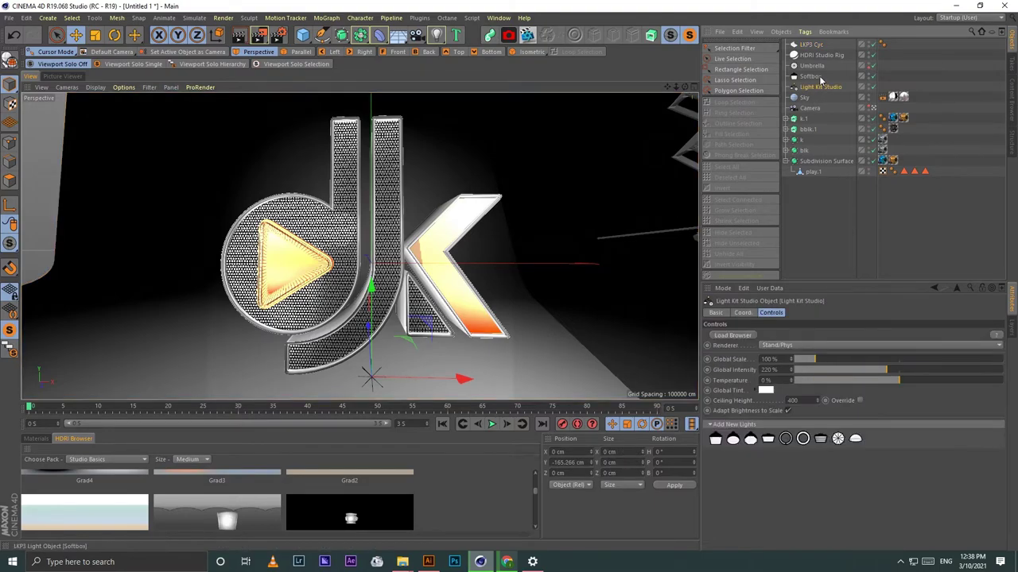
click(811, 65)
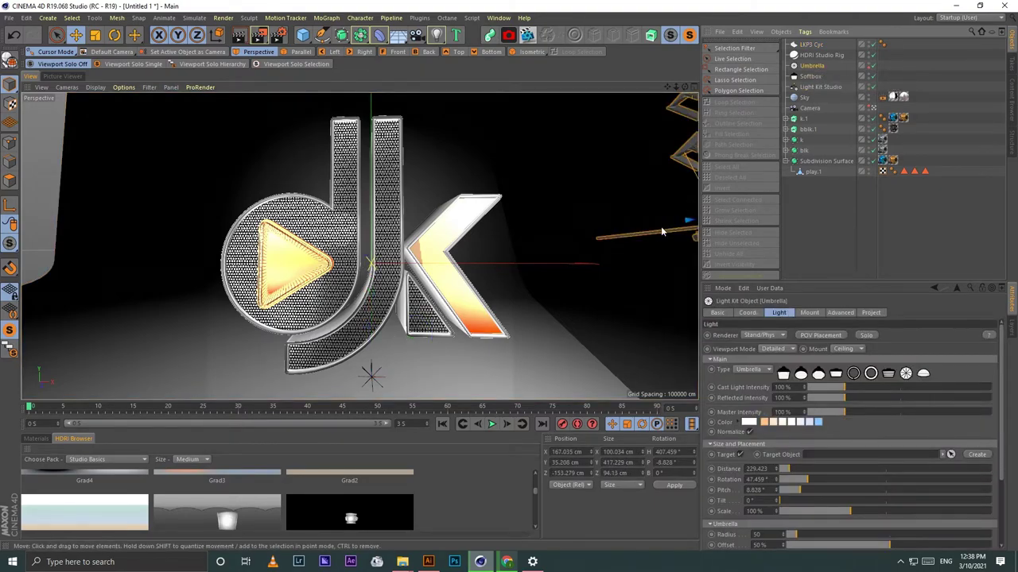
drag(582, 240, 531, 191)
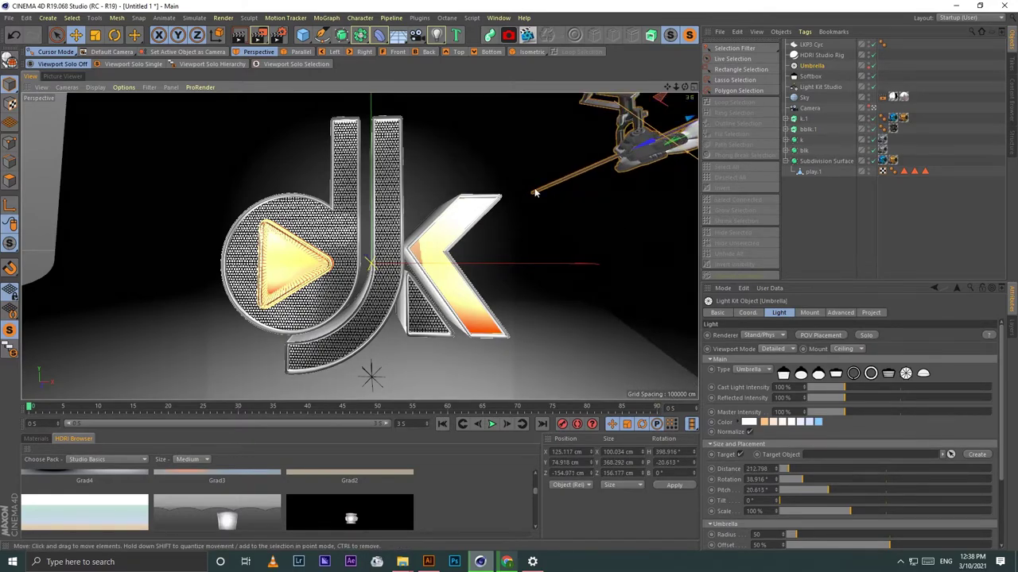
Step: Check the 1000×1000 output size in Render Settings
click(278, 35)
scroll(98, 261, down, 2)
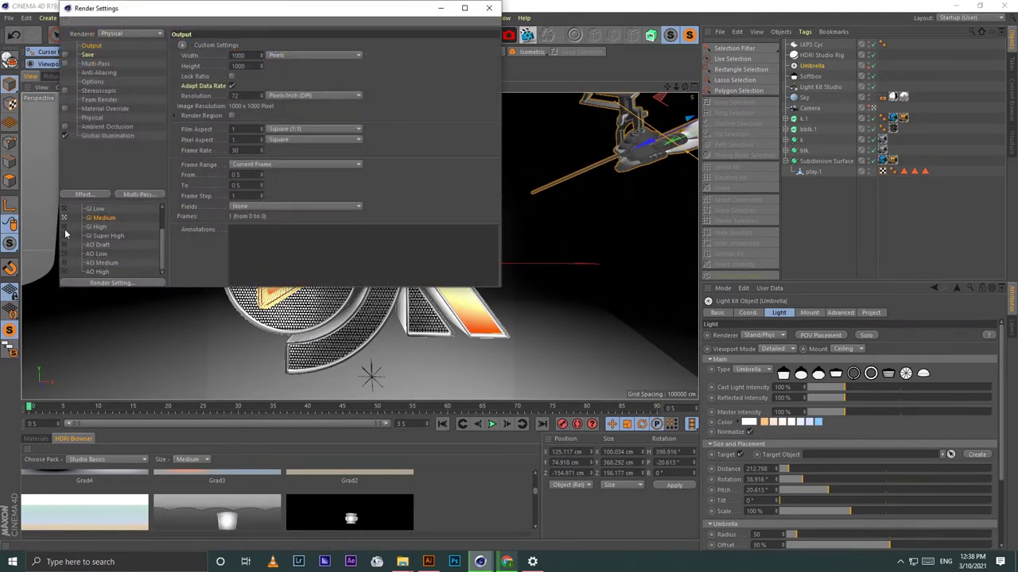
click(489, 8)
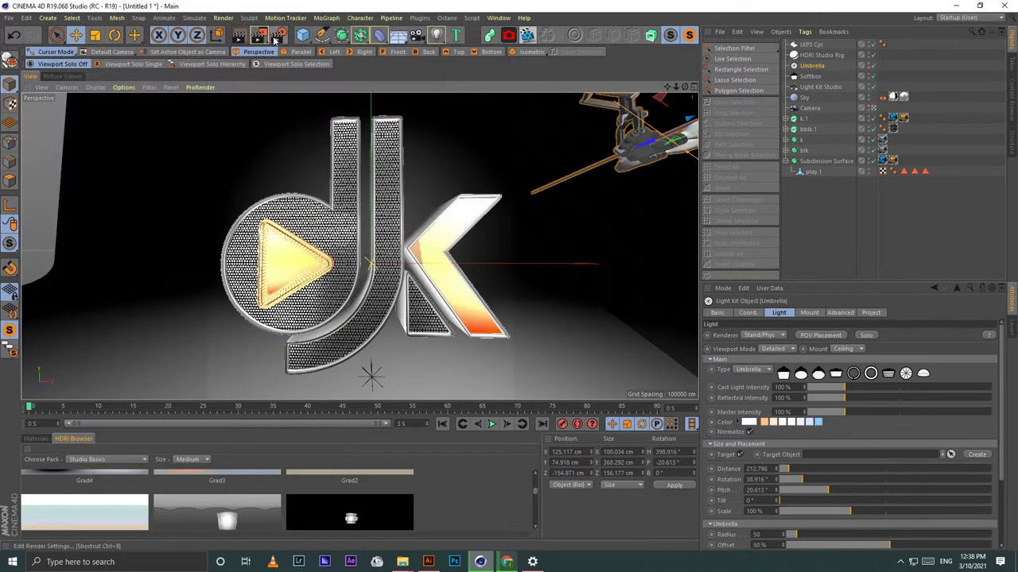
Step: Render the lit dK logo to the Picture Viewer, stopping the previous render
click(261, 35)
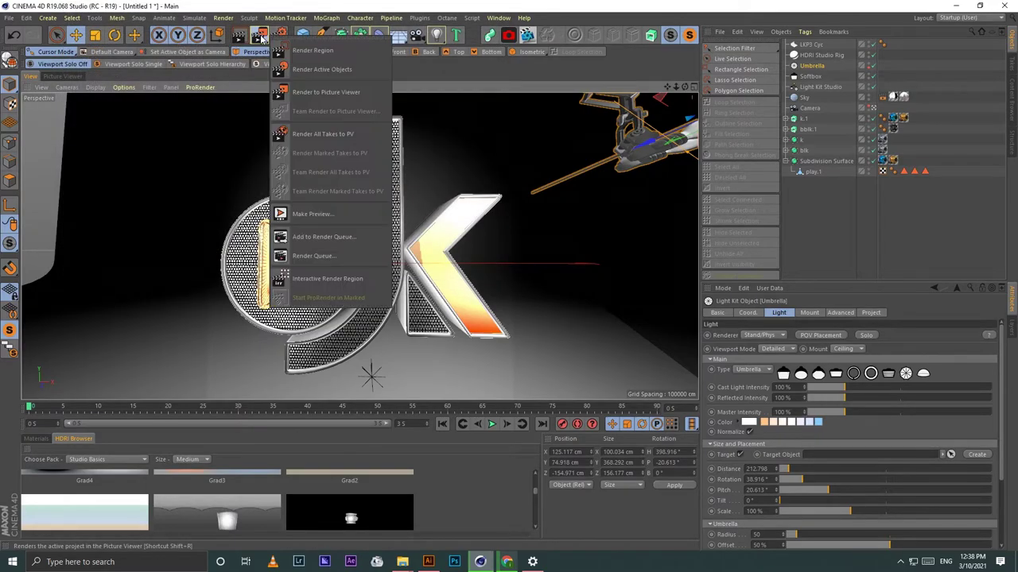
click(892, 96)
click(892, 96)
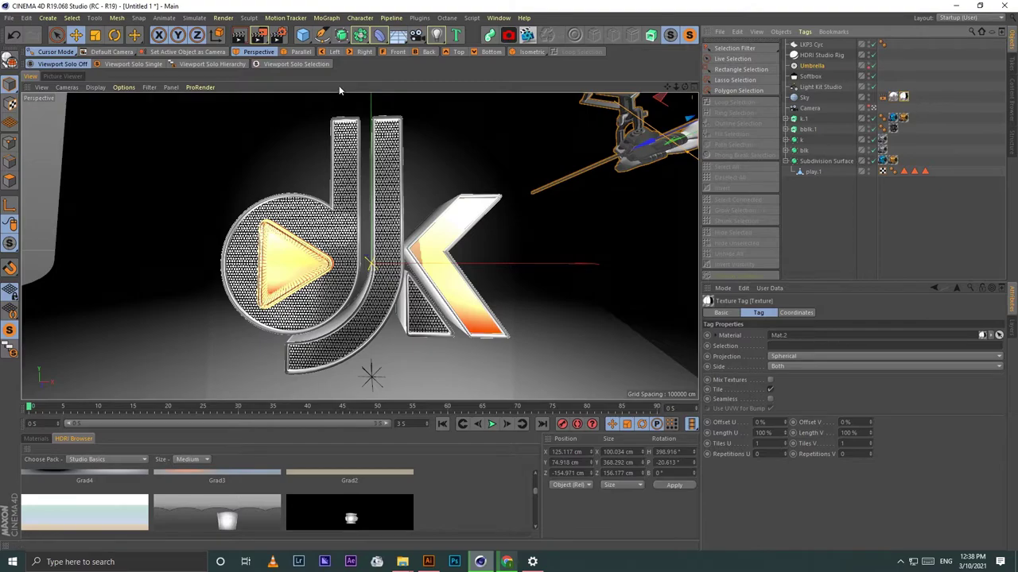
click(260, 35)
click(519, 316)
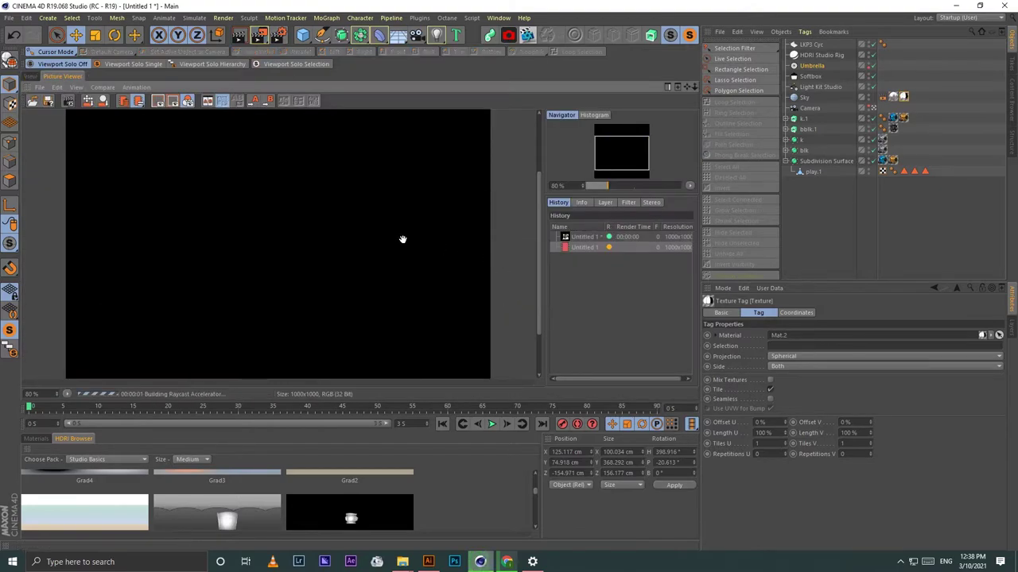
scroll(401, 239, down, 3)
scroll(401, 239, up, 1)
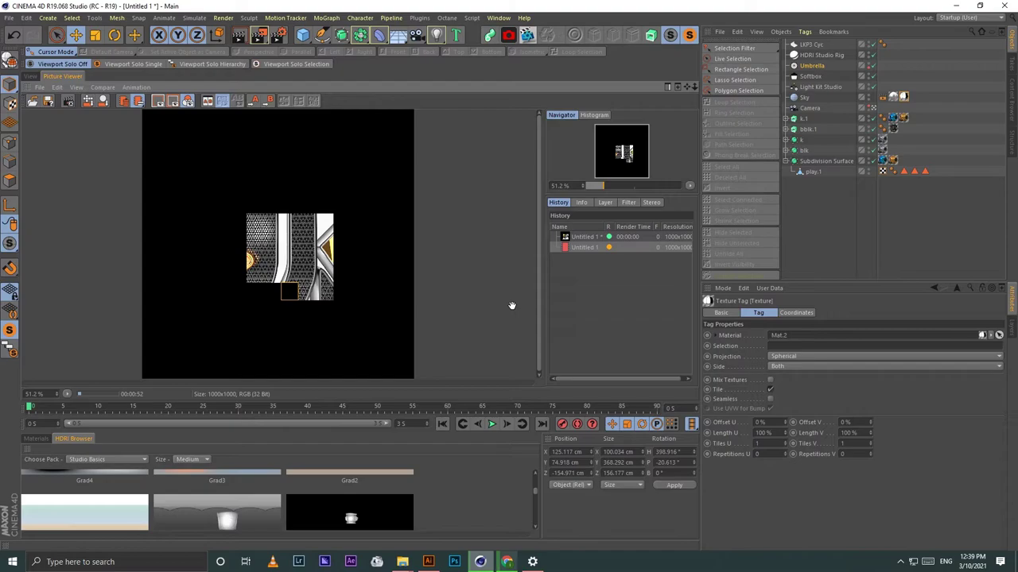
Step: Browse the Content Browser presets into the EPIC PACK VIP material collection
click(36, 439)
click(1012, 100)
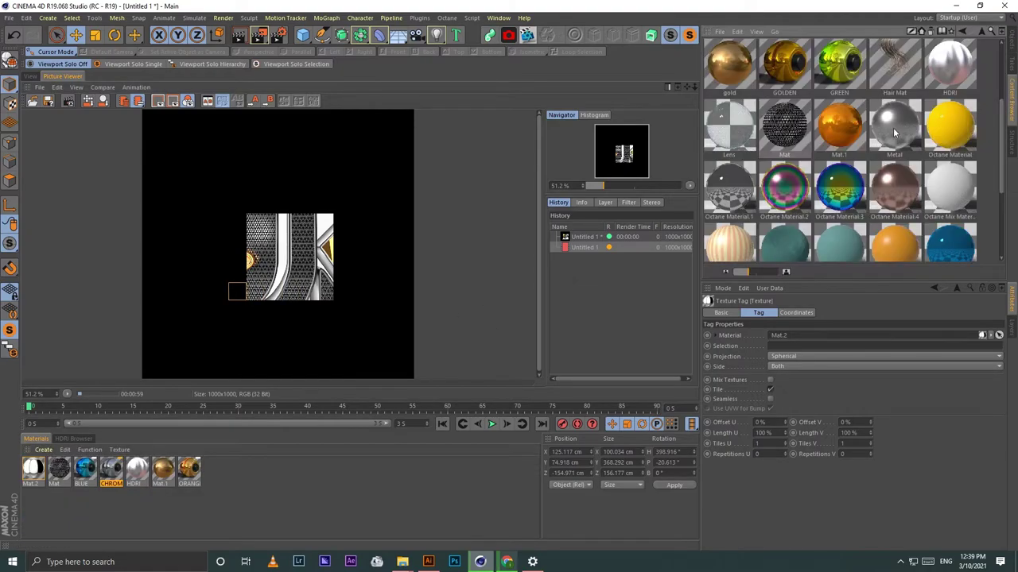
scroll(893, 128, up, 1)
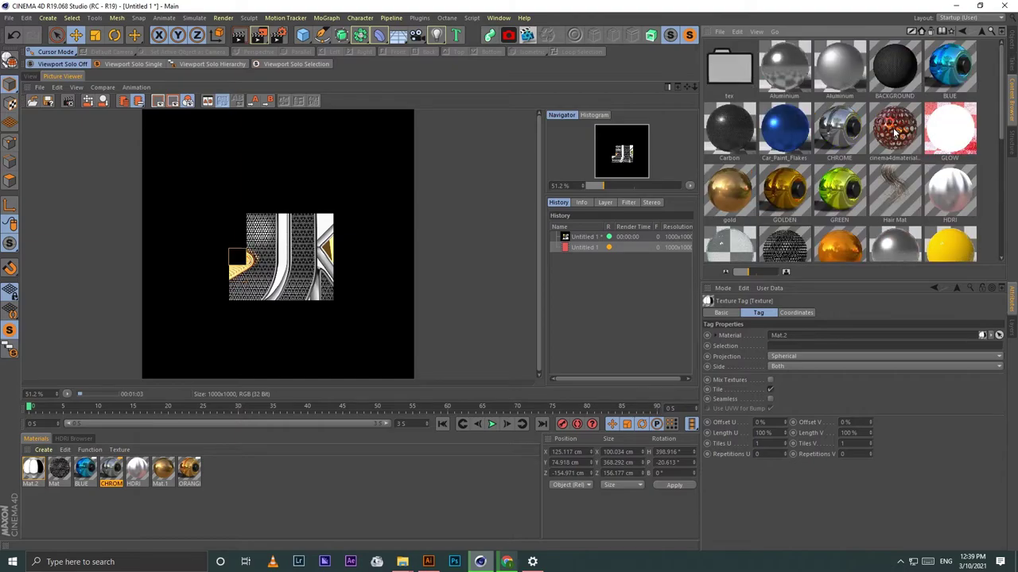
scroll(895, 133, down, 4)
scroll(895, 133, up, 1)
scroll(895, 132, up, 1)
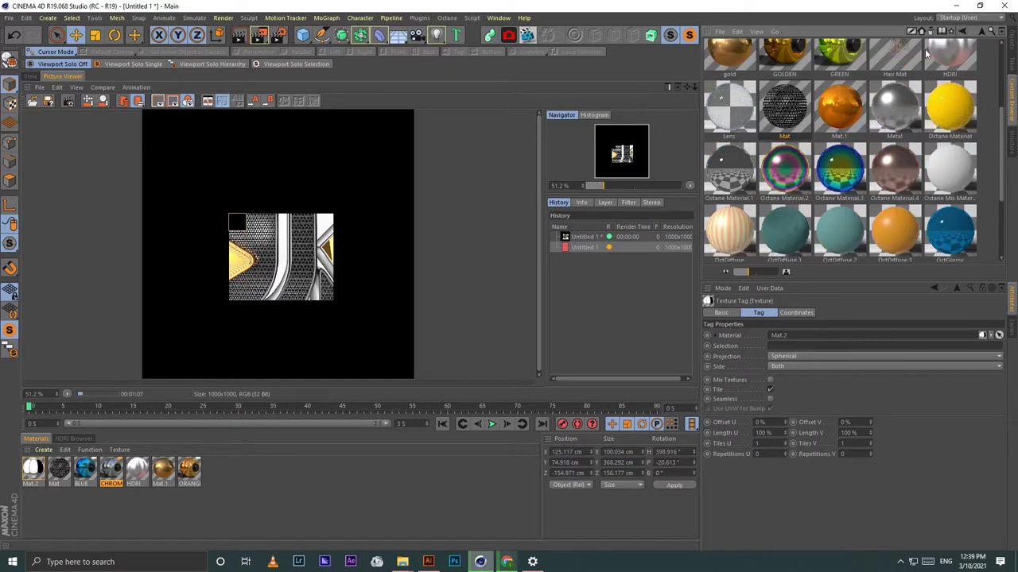
click(982, 33)
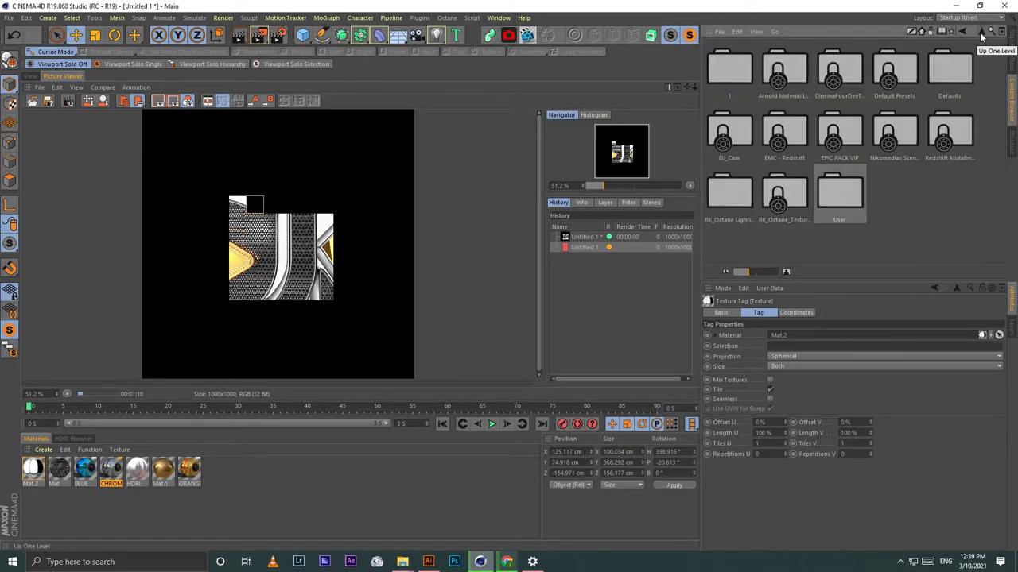
double_click(840, 144)
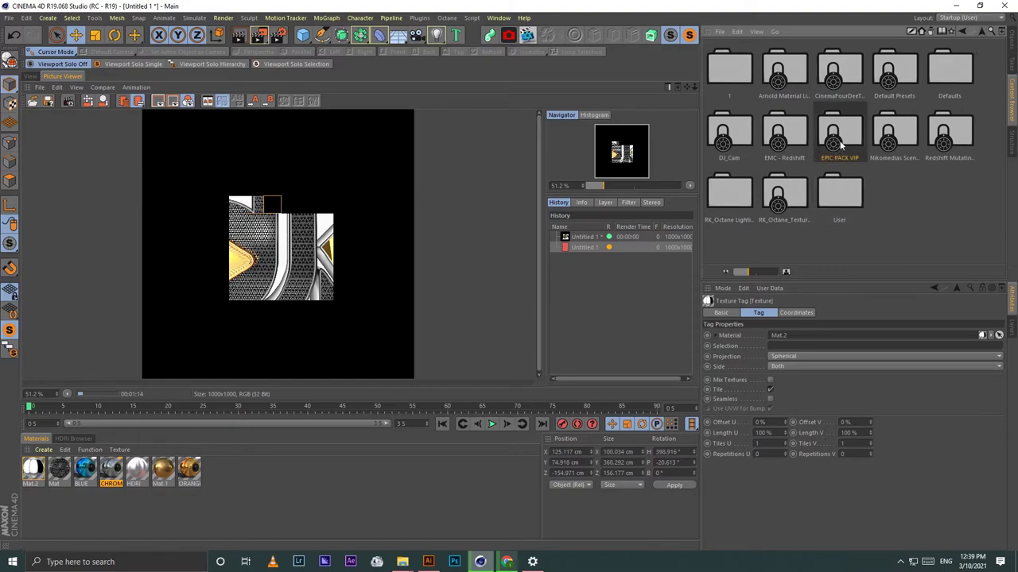
Step: Load the Black Shiny Bump and Gold Rust presets into the scene materials
scroll(809, 139, up, 5)
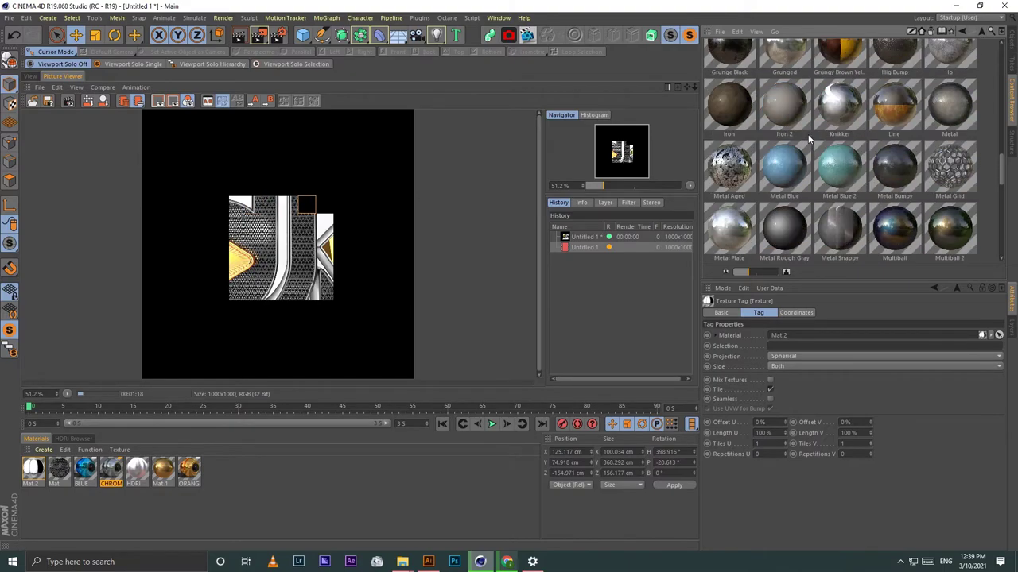
scroll(809, 139, up, 5)
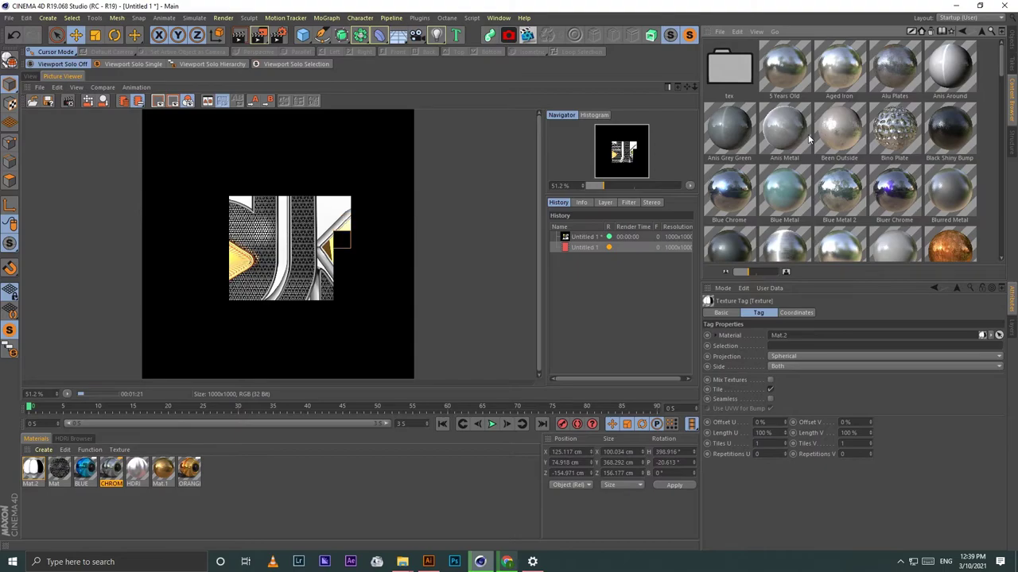
double_click(949, 129)
scroll(890, 133, down, 3)
scroll(890, 133, down, 3)
scroll(889, 136, up, 2)
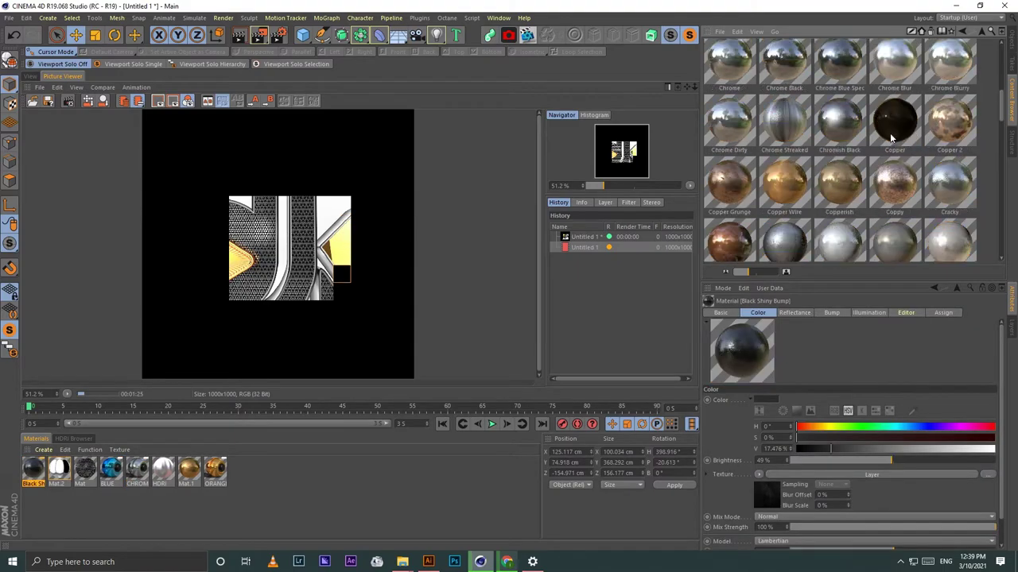
scroll(890, 137, down, 2)
scroll(889, 136, up, 2)
scroll(890, 140, down, 2)
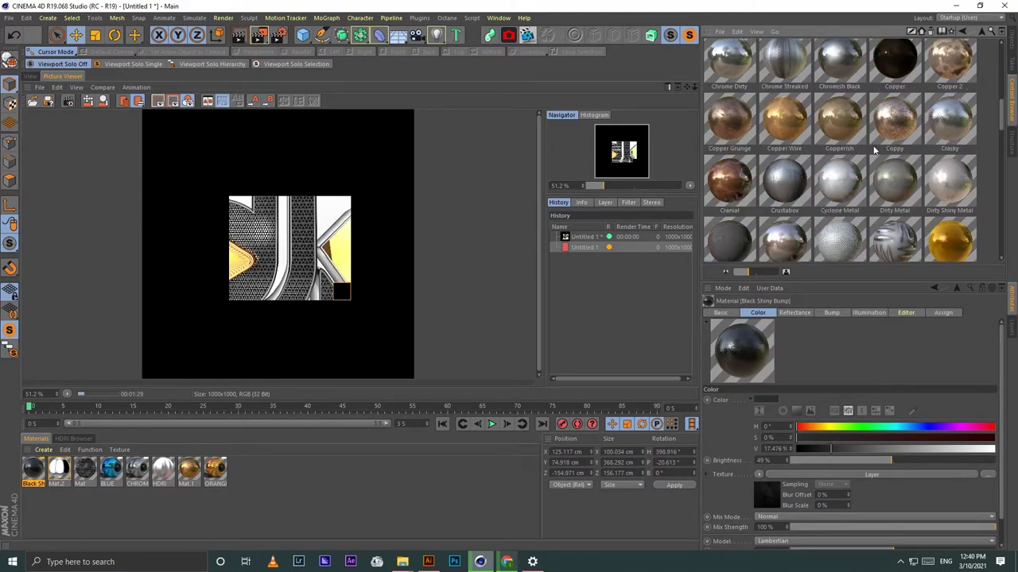
scroll(871, 145, down, 2)
double_click(949, 179)
Step: Load the Splotchy and Silver Blur presets into the scene materials
scroll(911, 184, down, 2)
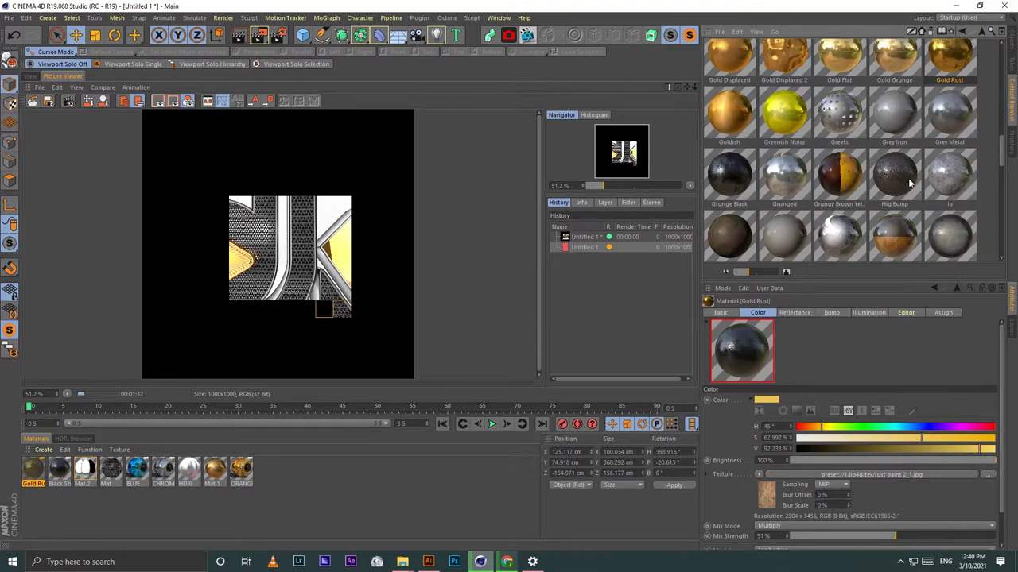
scroll(910, 184, down, 2)
scroll(912, 186, down, 2)
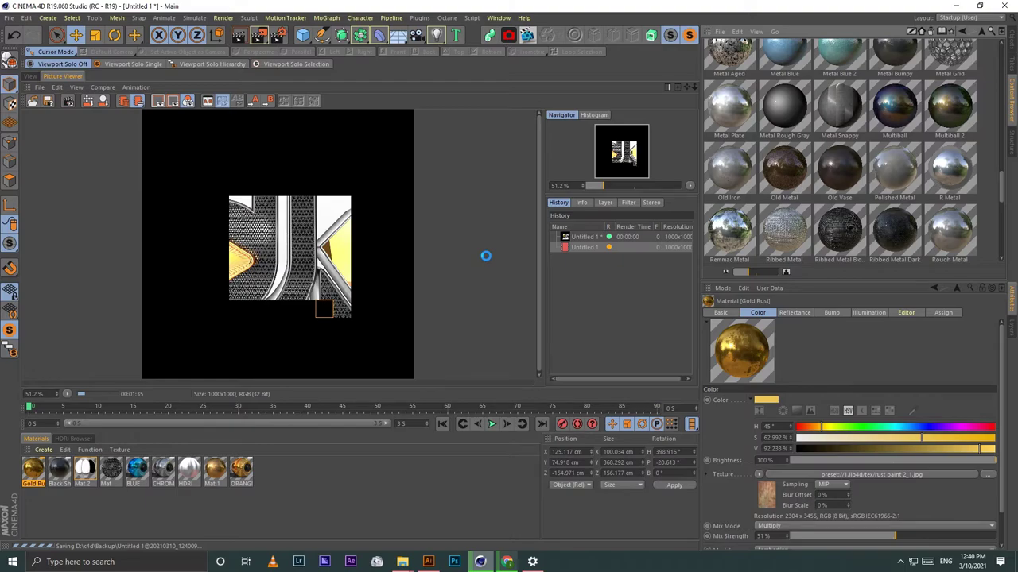
scroll(886, 173, down, 1)
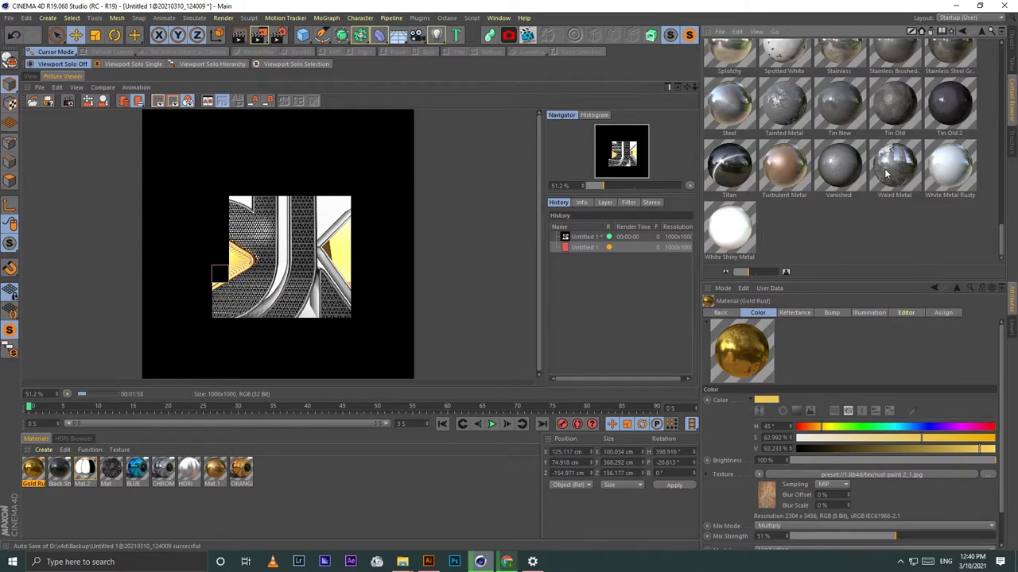
scroll(869, 177, up, 2)
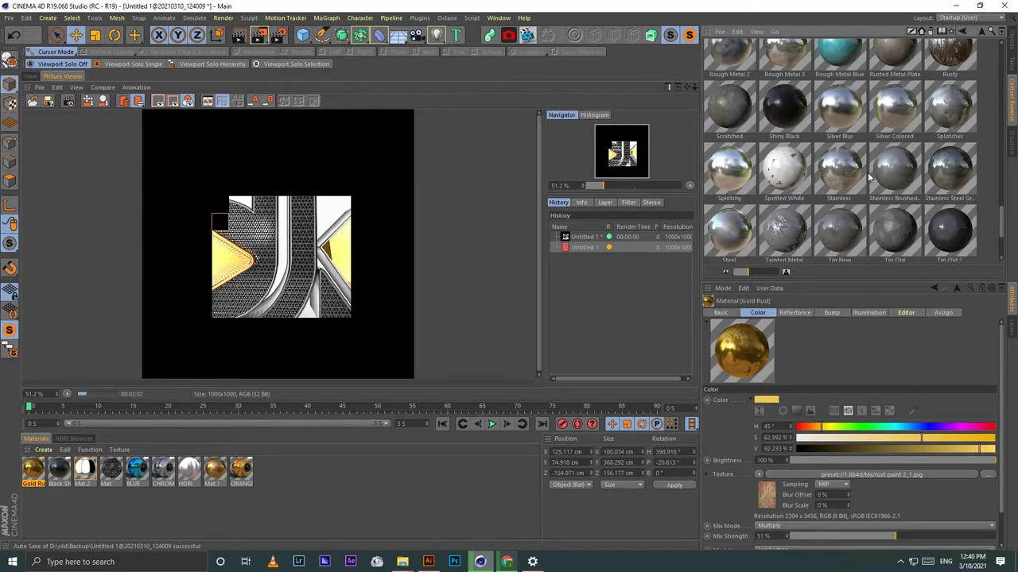
double_click(729, 171)
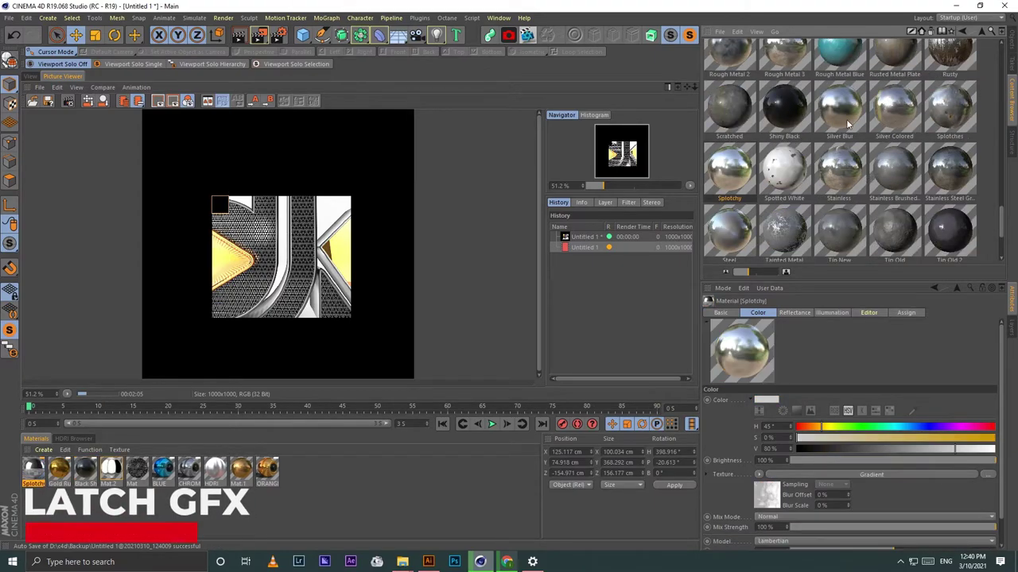
double_click(843, 119)
scroll(959, 93, up, 3)
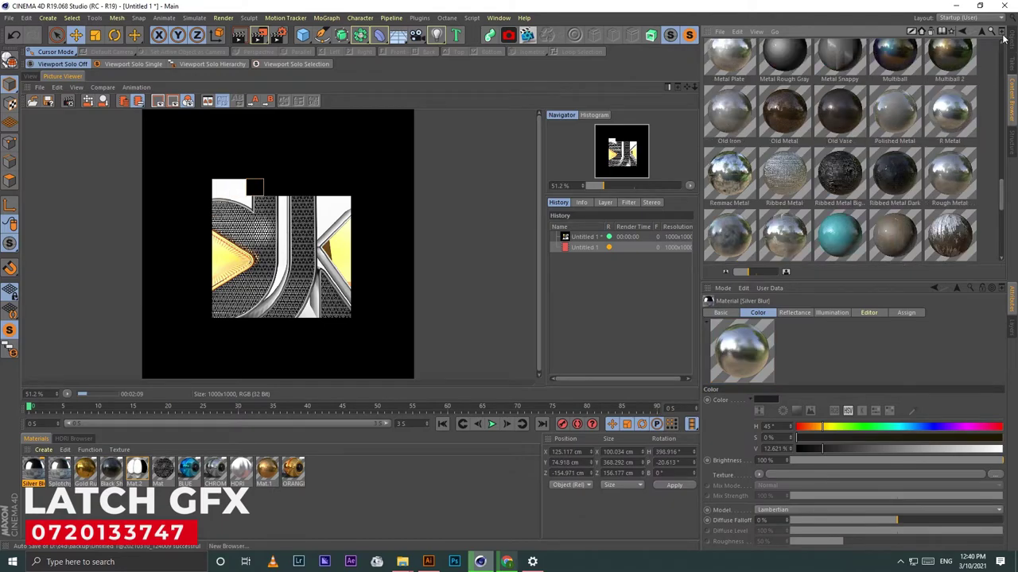
click(1012, 63)
Step: Apply Silver Blur to bbk.1 and Black Shiny Bump to the LKP3 Cyc backdrop
click(31, 77)
drag(33, 469, 783, 170)
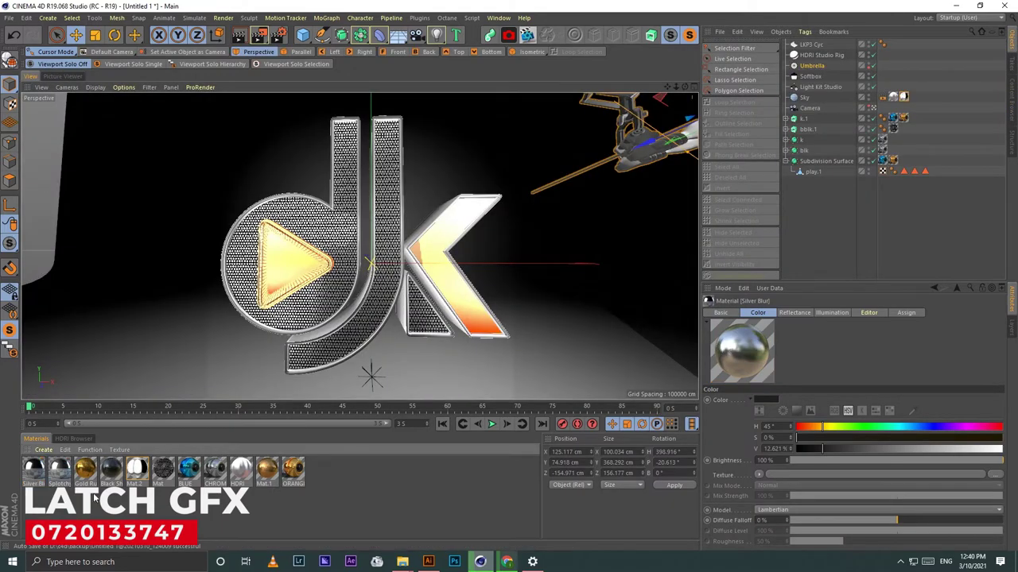
drag(827, 133, 958, 84)
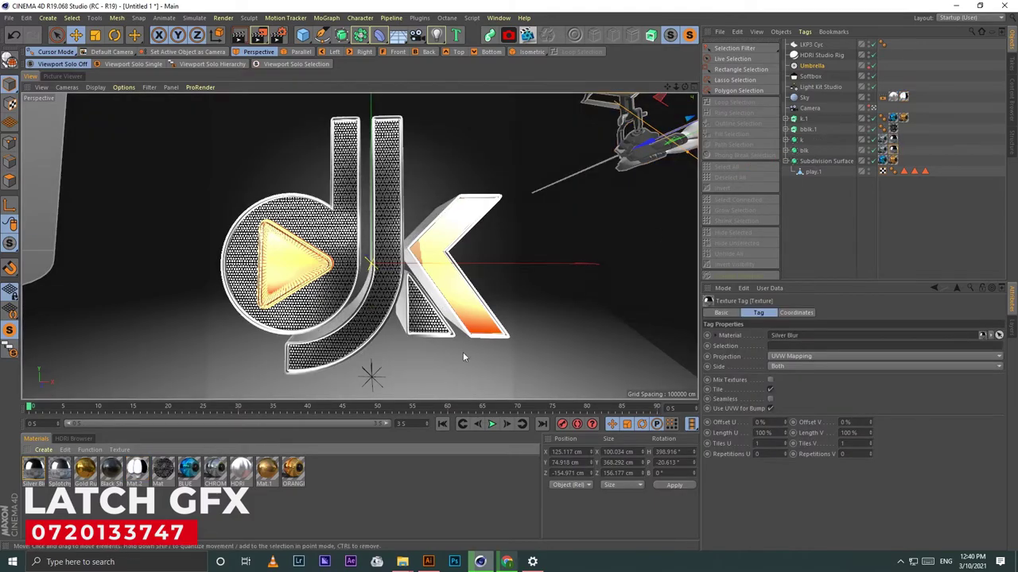
drag(834, 52, 834, 45)
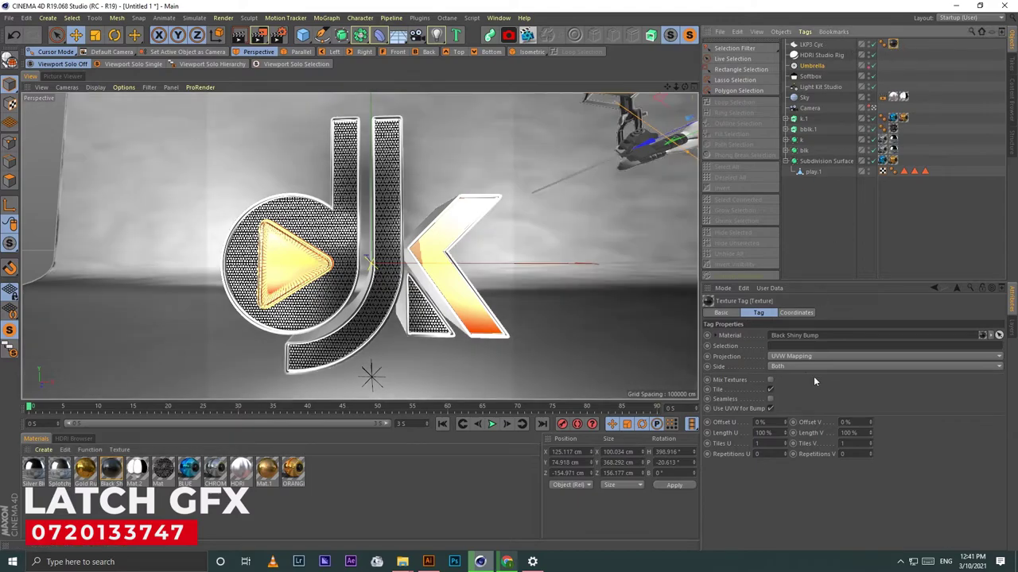
Step: Try cubic projection on the backdrop texture, undo it, re-render, and apply Gold Rust to k.1
click(807, 356)
click(792, 403)
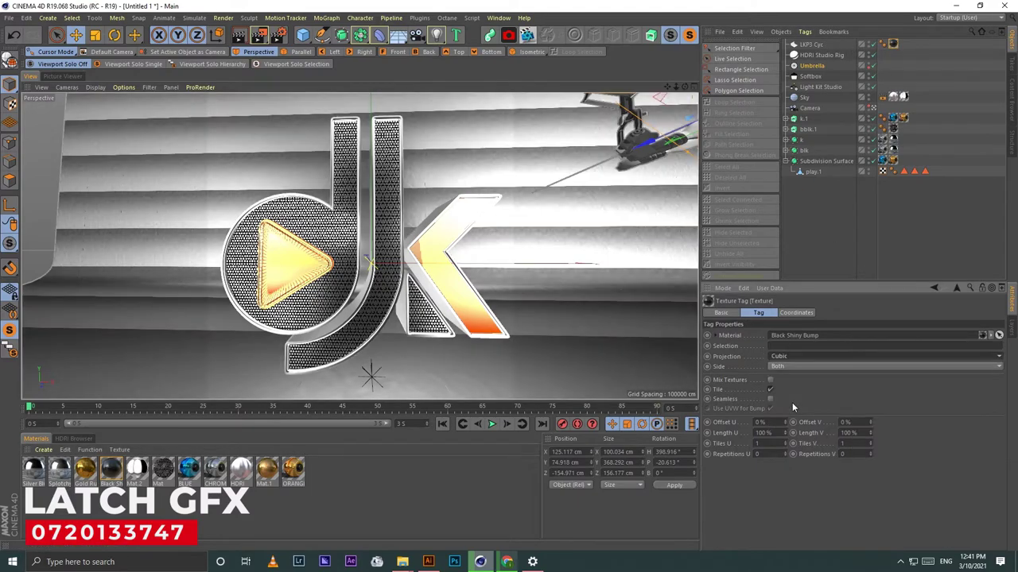
key(ctrl+z)
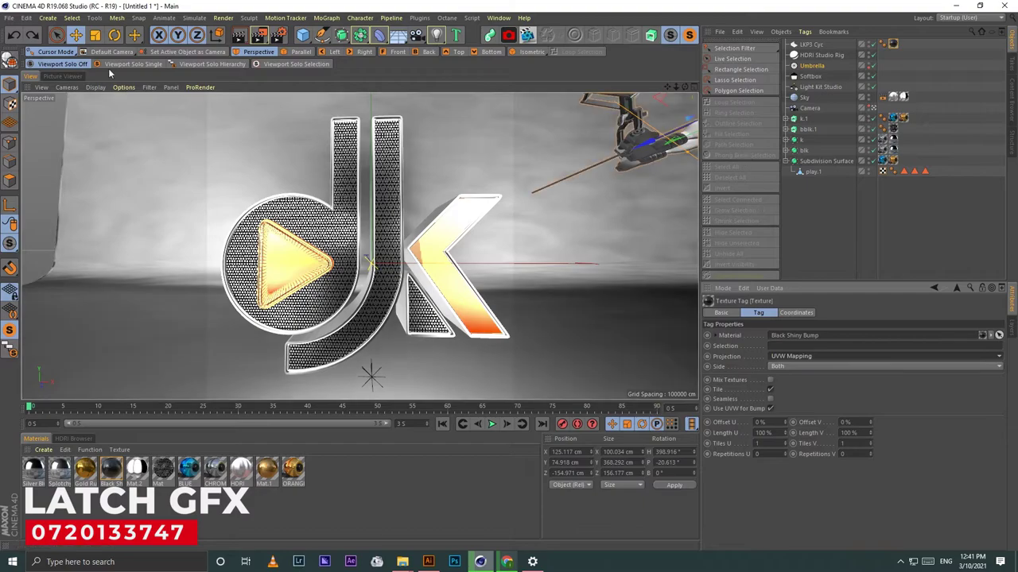
click(63, 77)
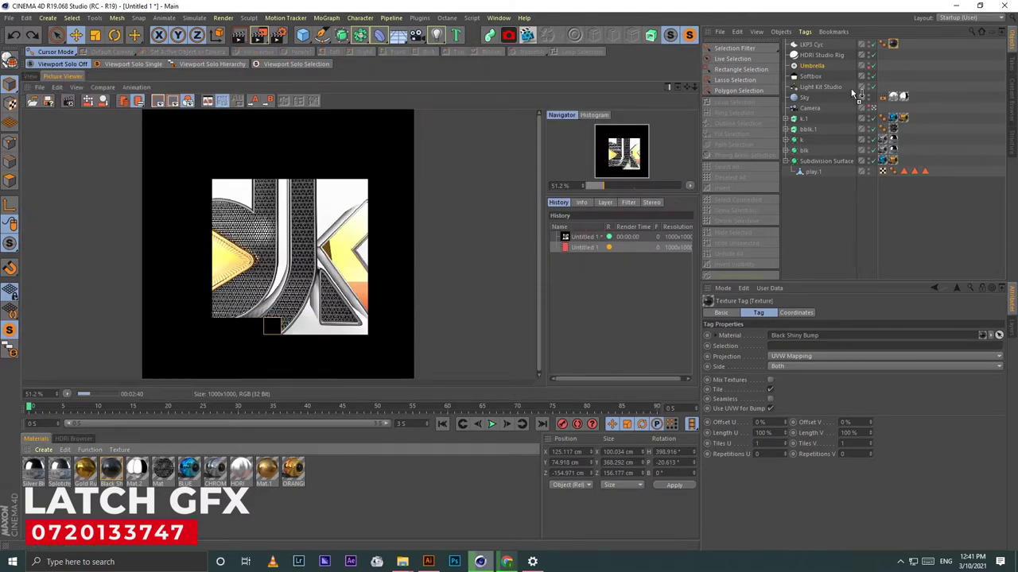
click(827, 121)
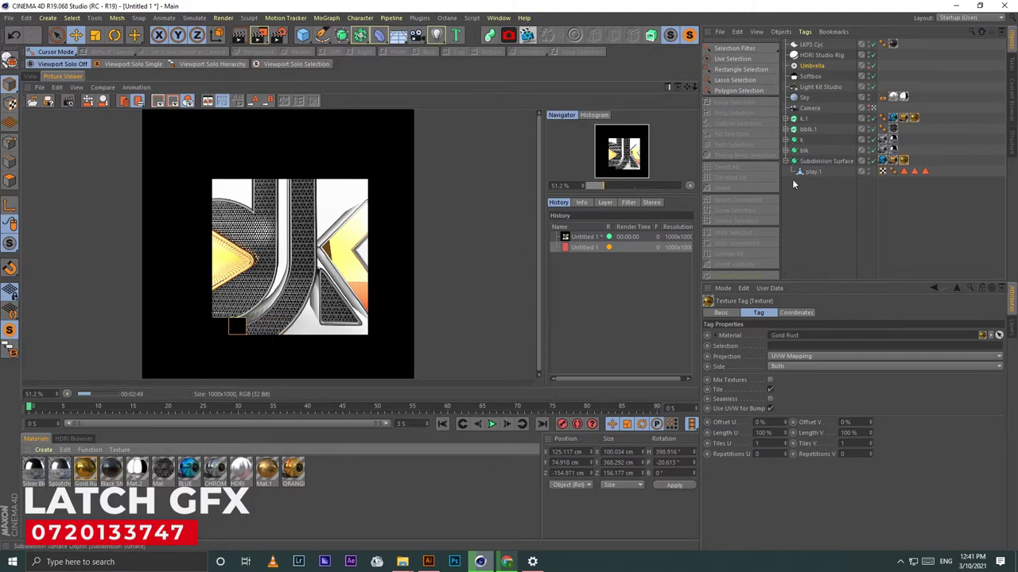
Step: Shift the Gold Rust colour hue to red and review its bump and reflectance channels
double_click(85, 470)
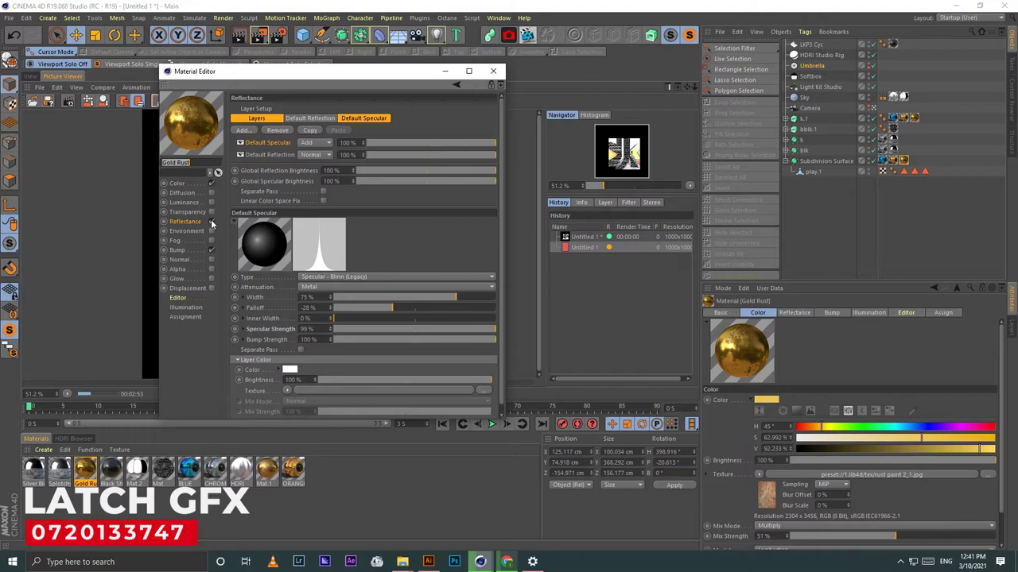
click(195, 184)
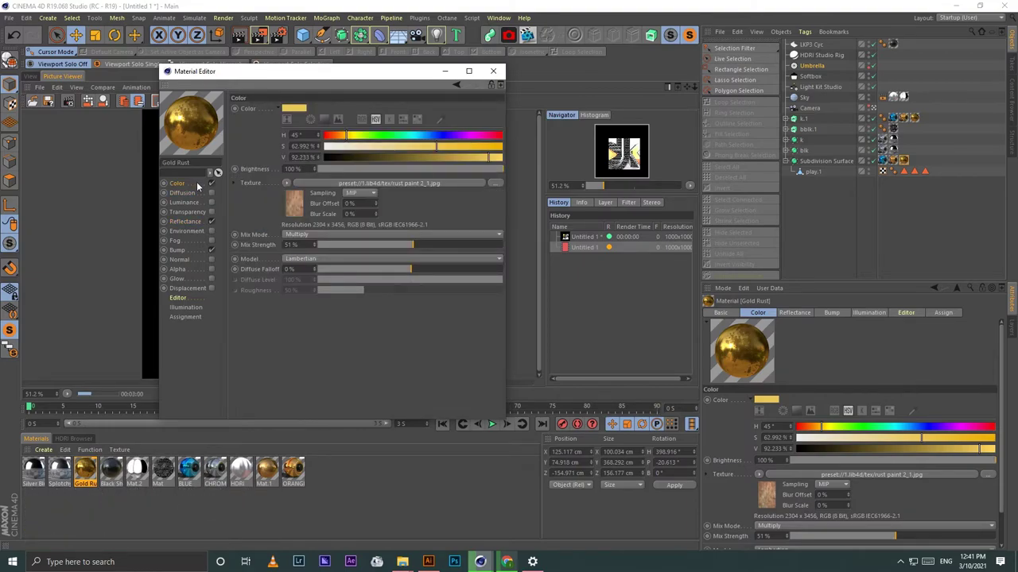
drag(219, 75, 624, 87)
drag(731, 148, 728, 149)
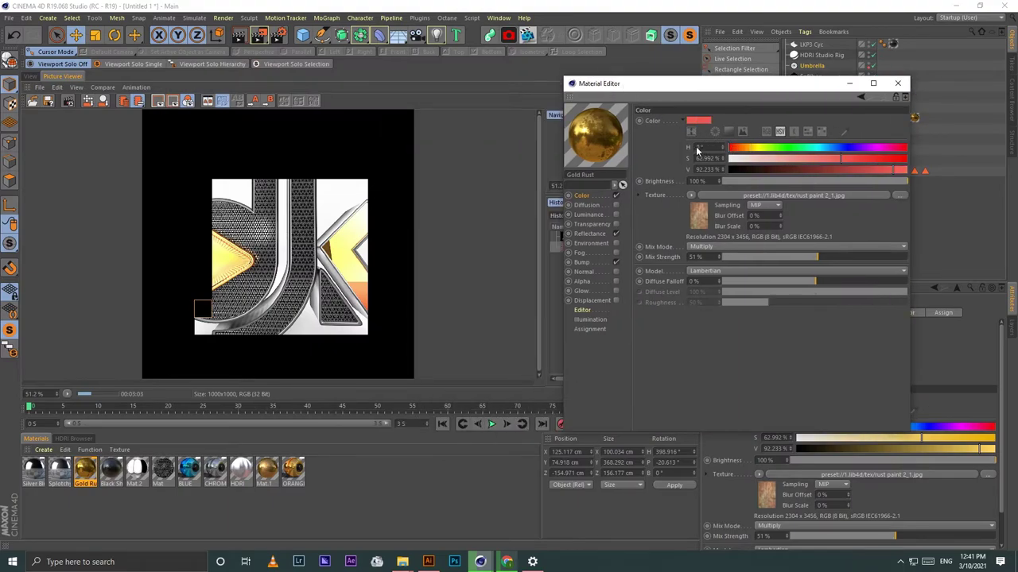
click(592, 261)
click(593, 234)
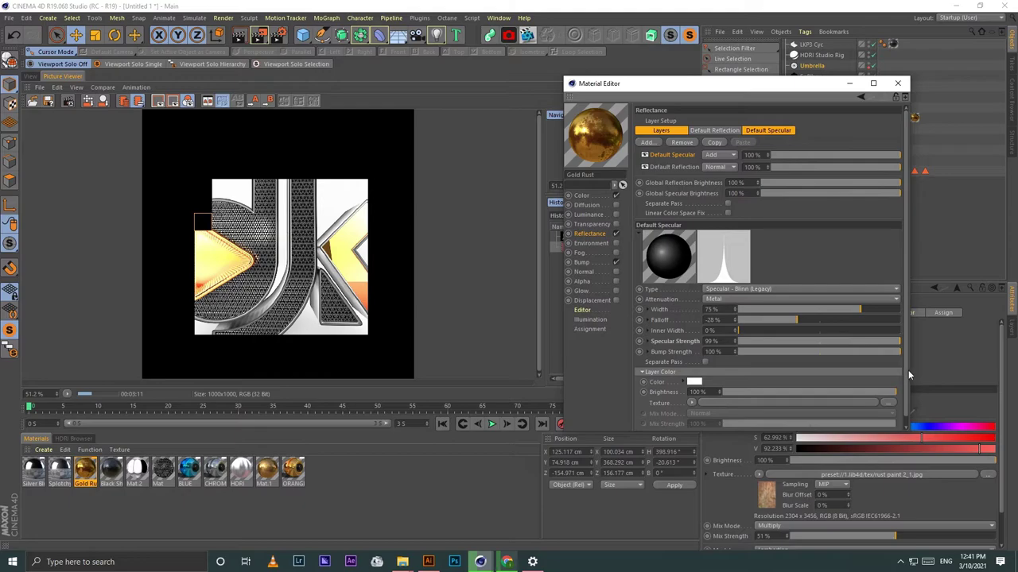
scroll(908, 369, down, 1)
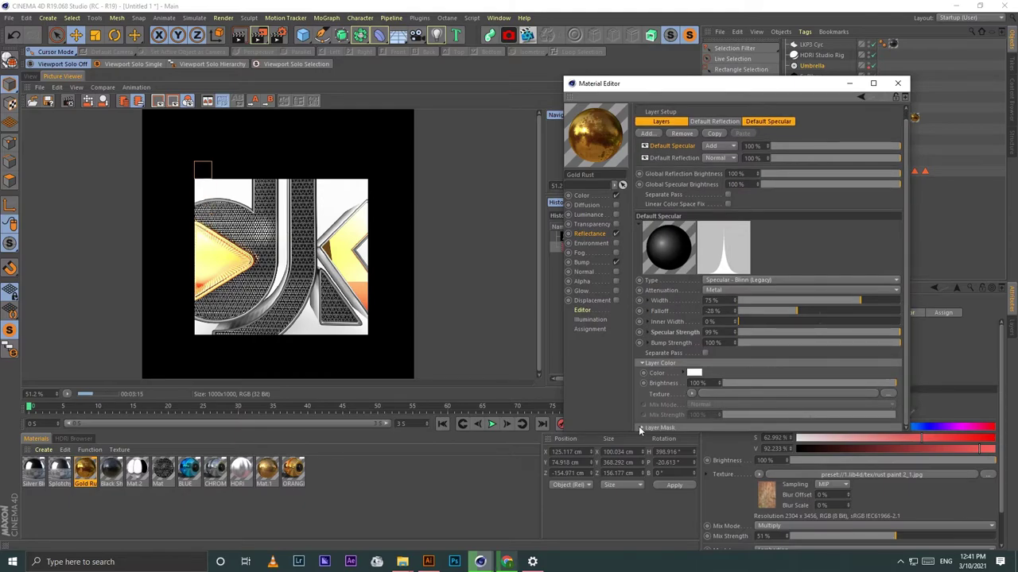
click(593, 261)
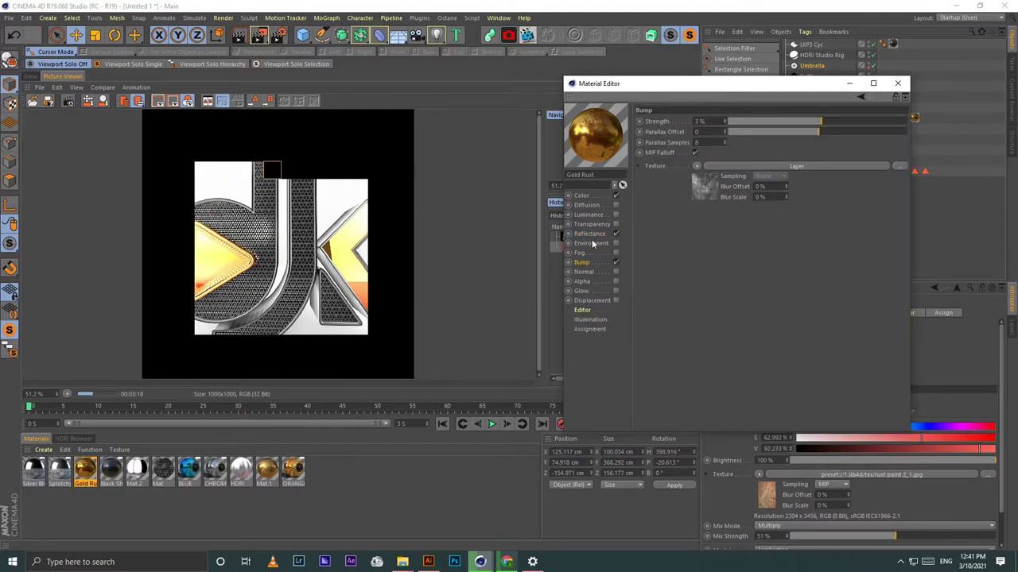
click(589, 196)
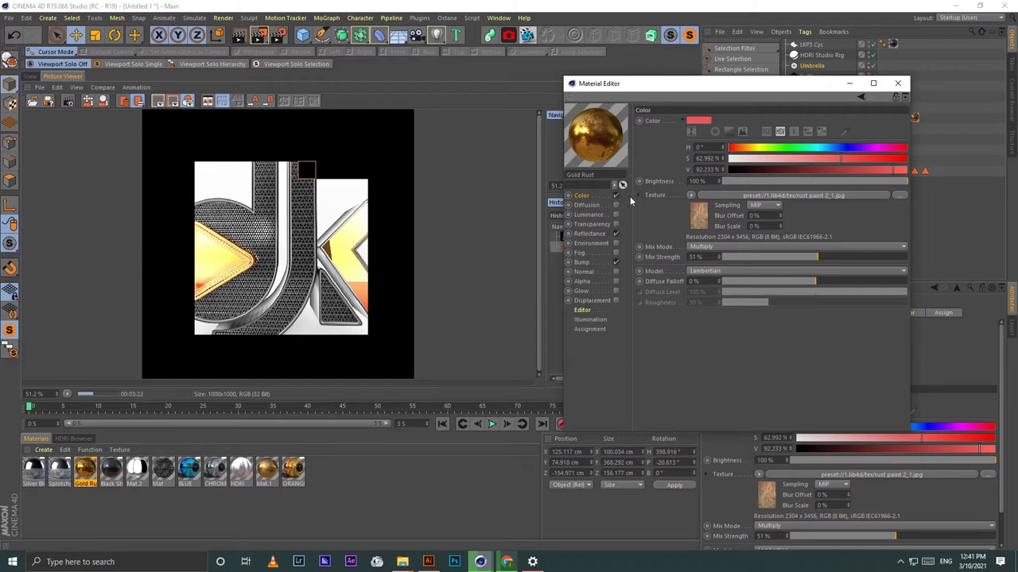
click(604, 263)
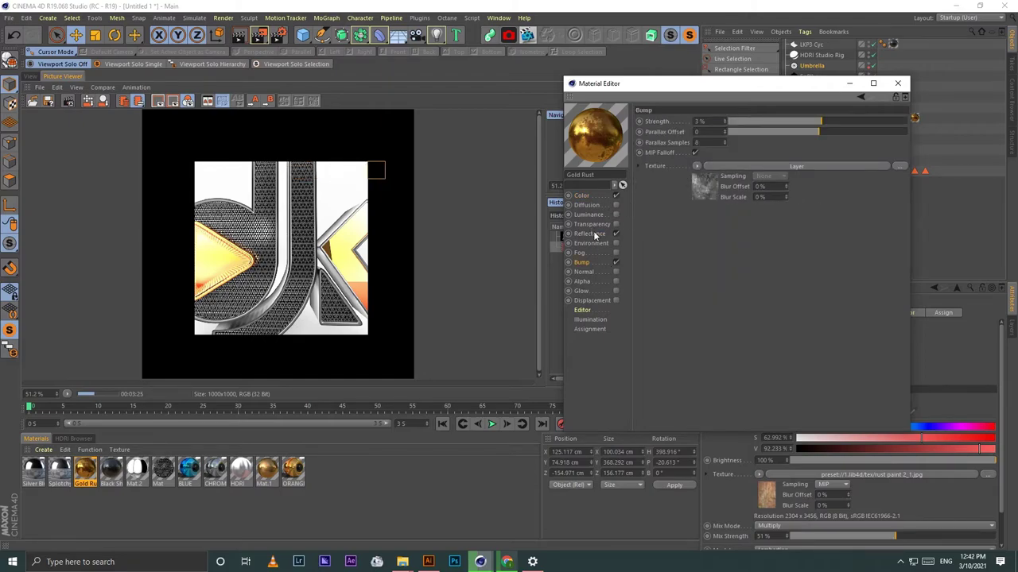
click(593, 234)
Step: Set the Default Reflection layer colour of Gold Rust to red
click(713, 131)
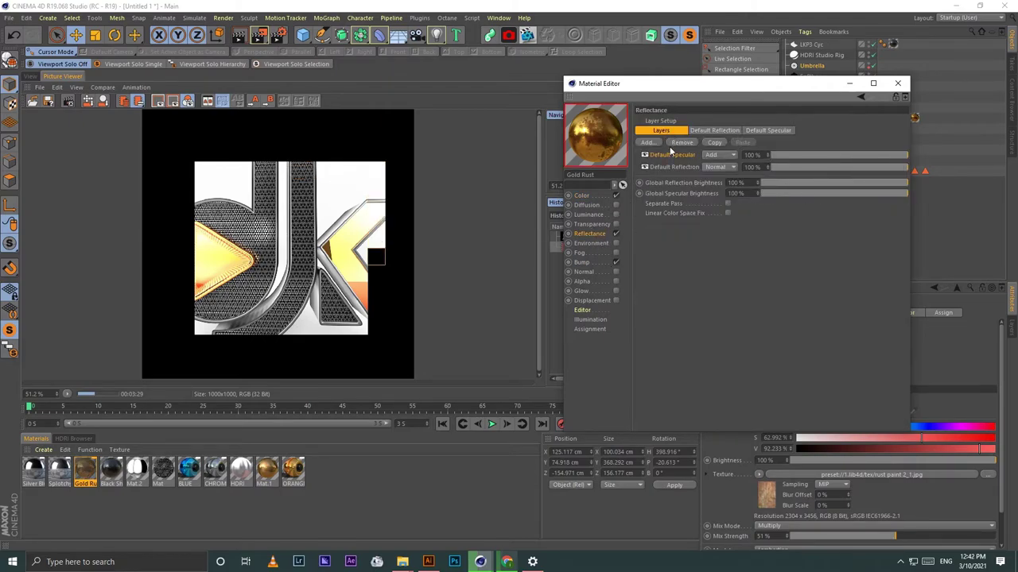
click(696, 363)
mouse_move(707, 316)
mouse_down()
mouse_move(742, 307)
mouse_move(831, 247)
mouse_up()
click(789, 291)
click(808, 330)
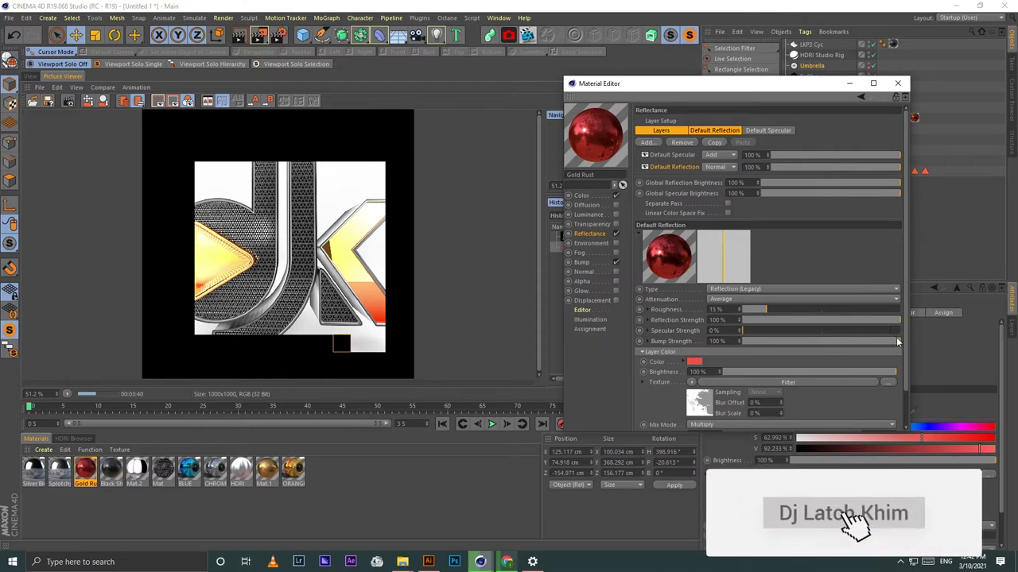
scroll(908, 330, down, 2)
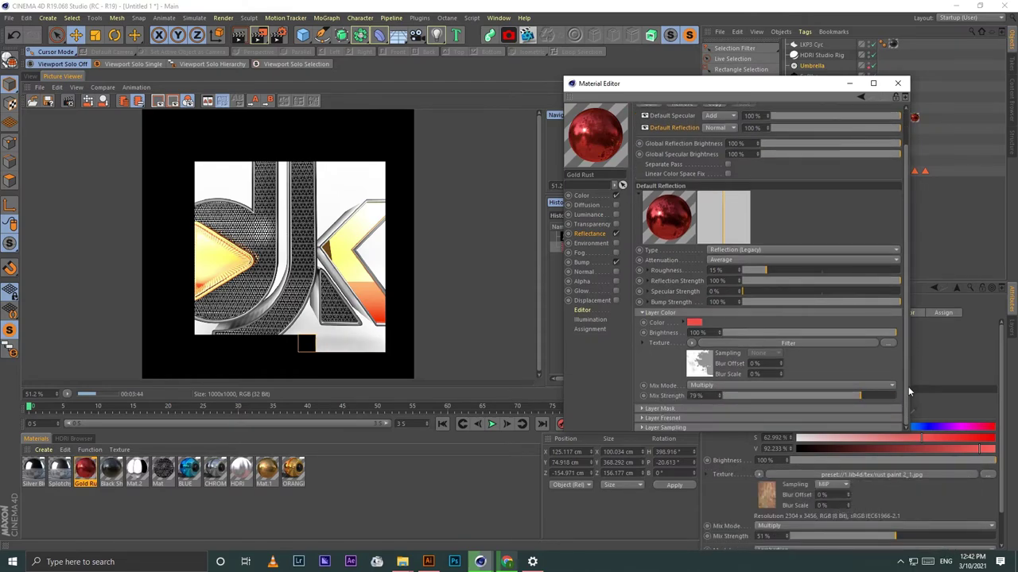
drag(680, 436, 680, 507)
Step: Set the reflection Fresnel to Conductor with the Aluminum preset and close the editor
click(695, 439)
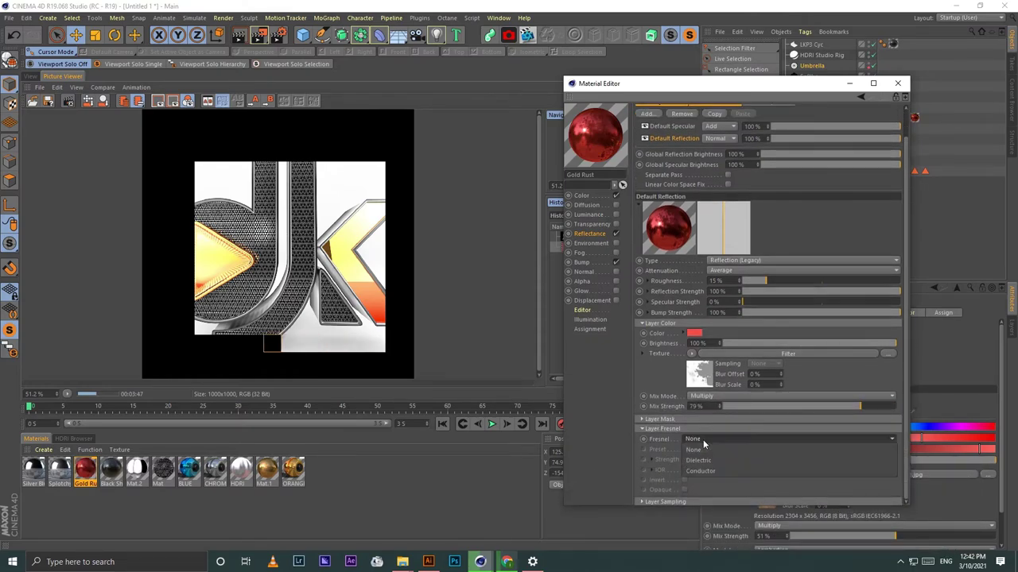
click(711, 464)
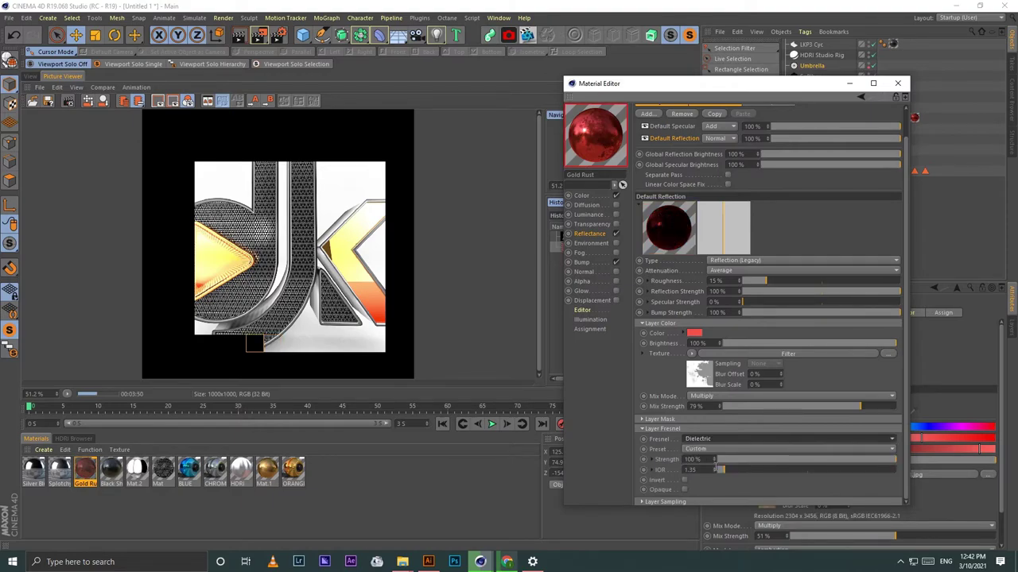
click(705, 451)
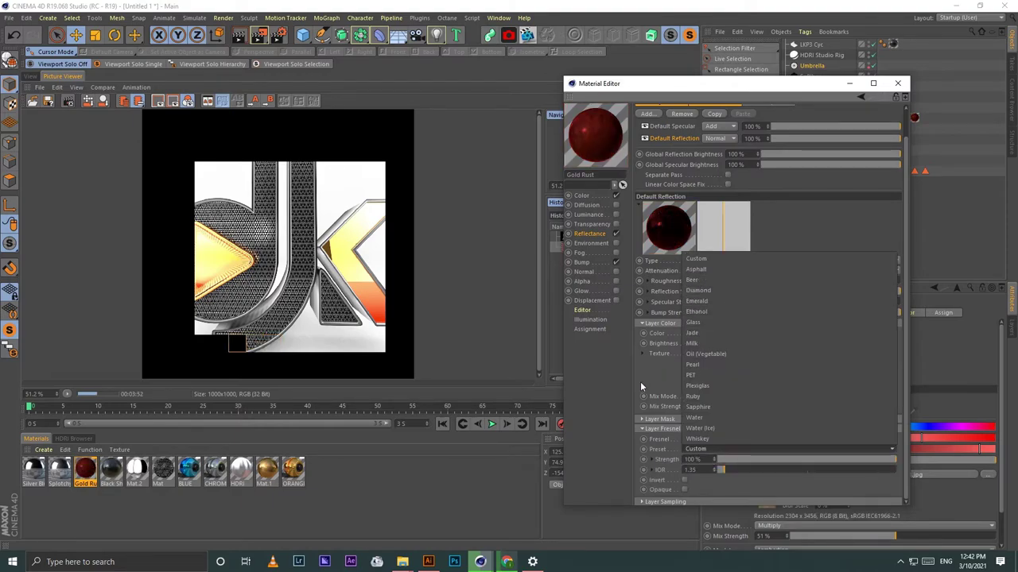
click(698, 288)
click(703, 438)
click(704, 470)
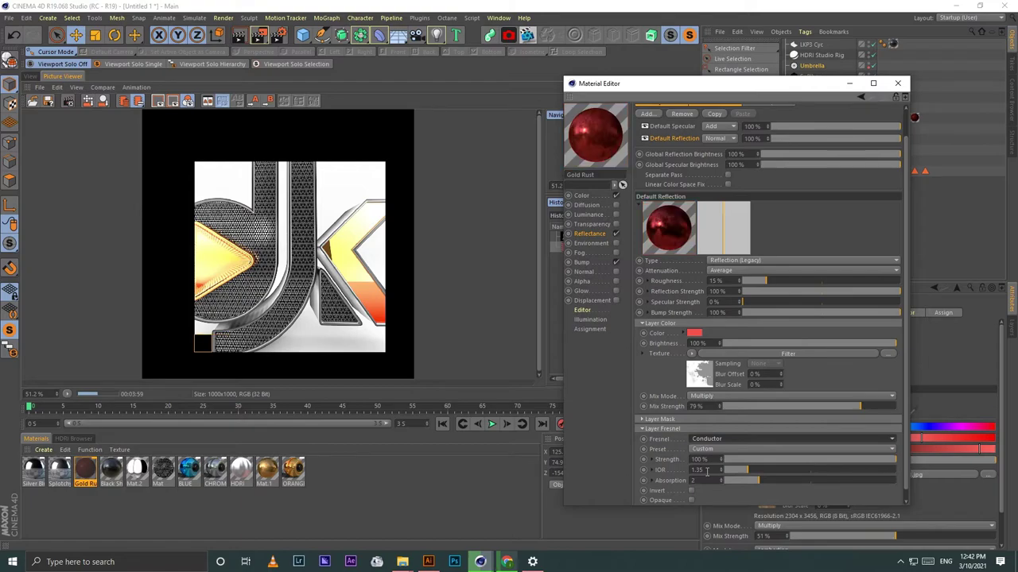
click(706, 449)
click(711, 185)
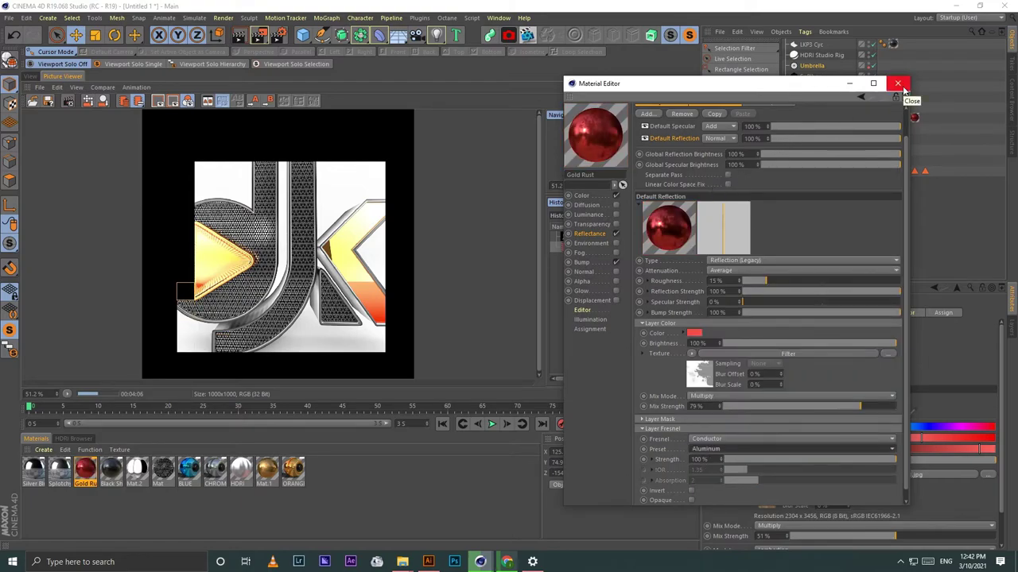
click(900, 84)
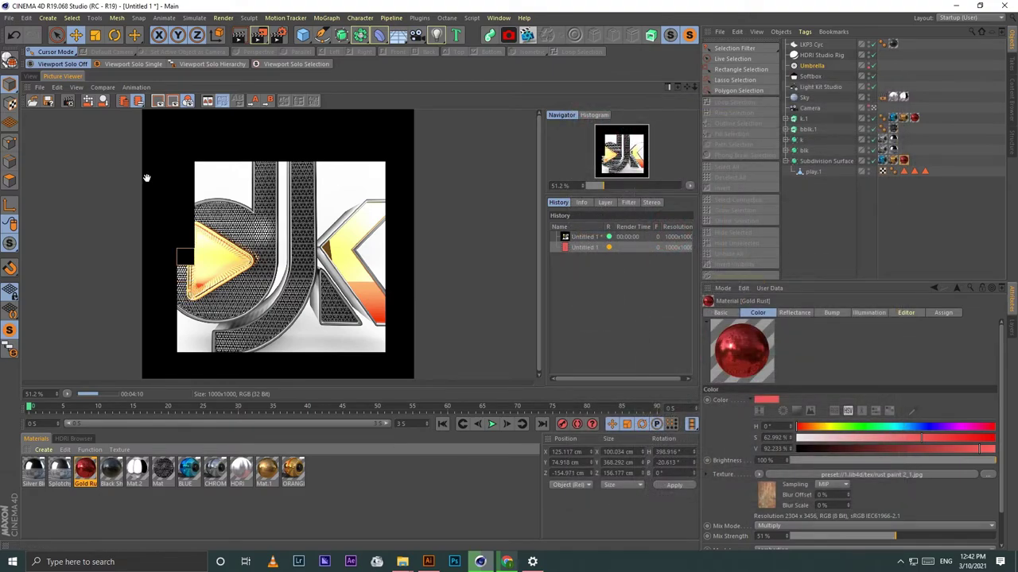
Step: Return to the 3D view, select the camera rig, and switch to four viewport panes
click(32, 75)
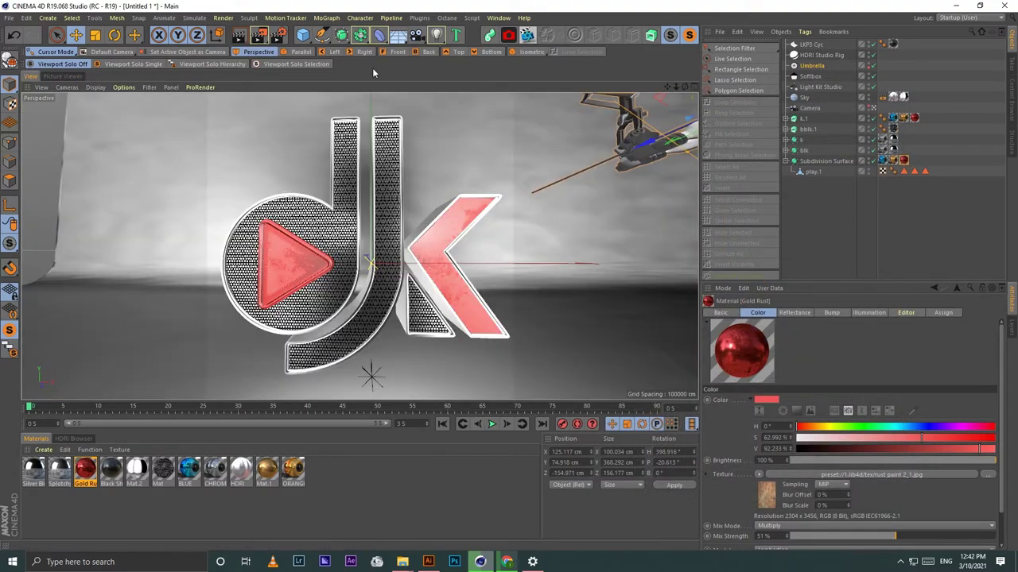
drag(675, 87, 692, 89)
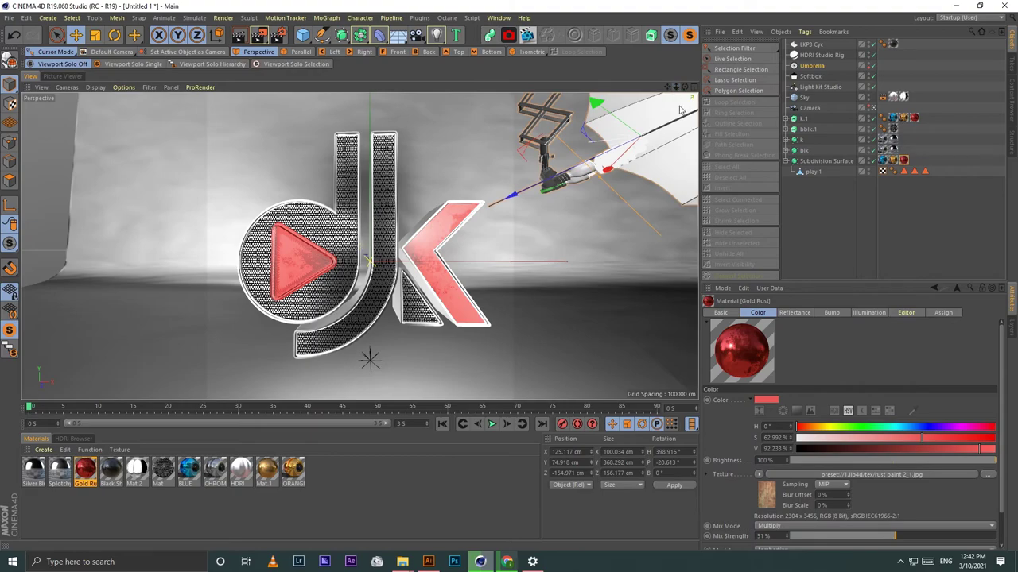
click(539, 192)
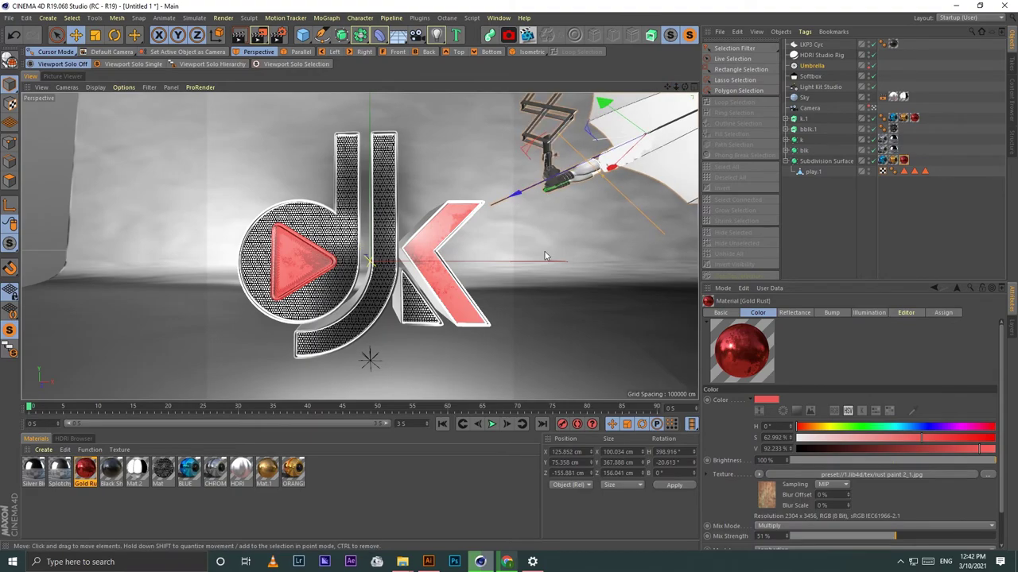
click(692, 87)
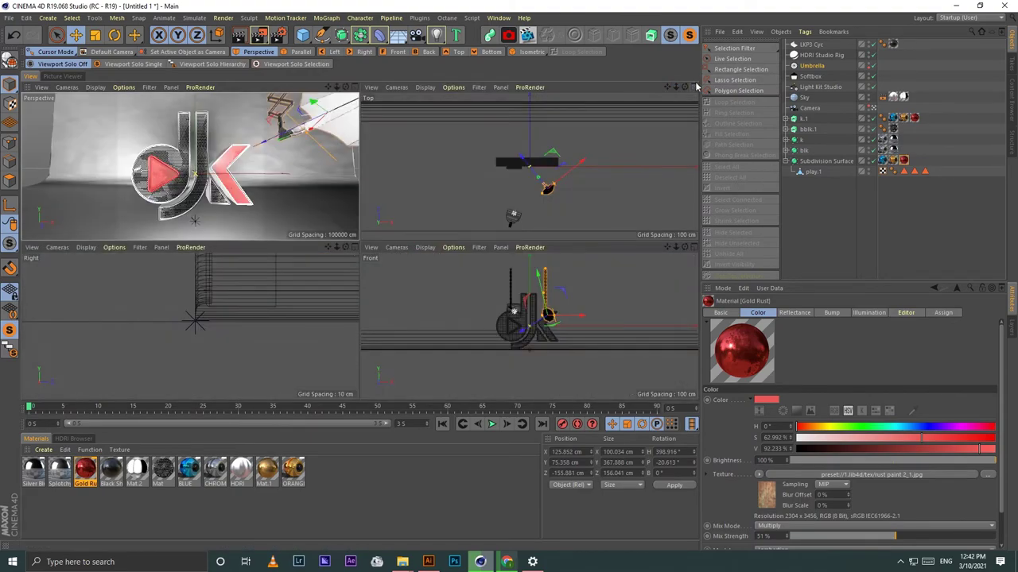
Step: Switch the render preset to GI Medium and start a new Picture Viewer render
click(279, 36)
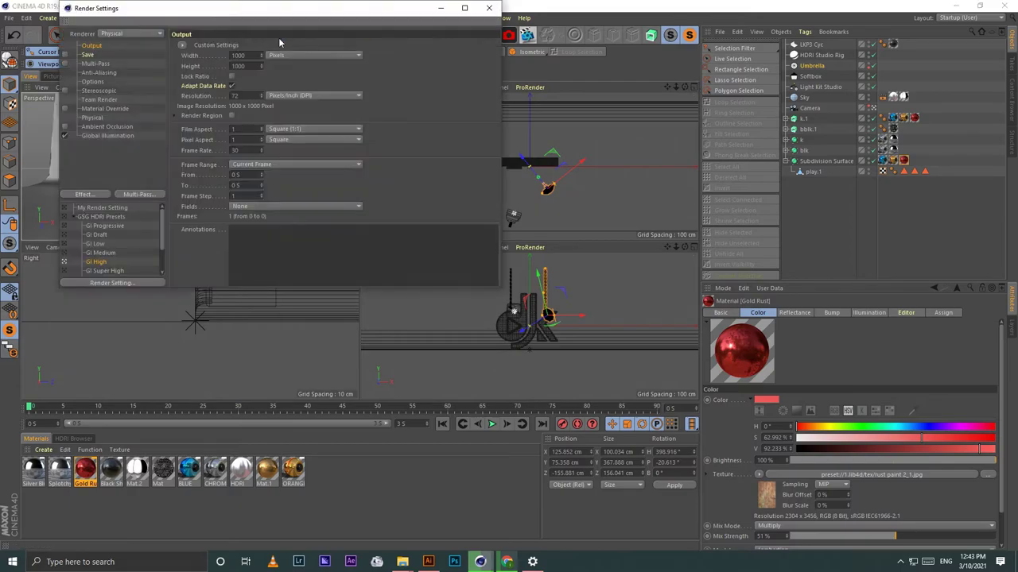
click(84, 253)
click(490, 9)
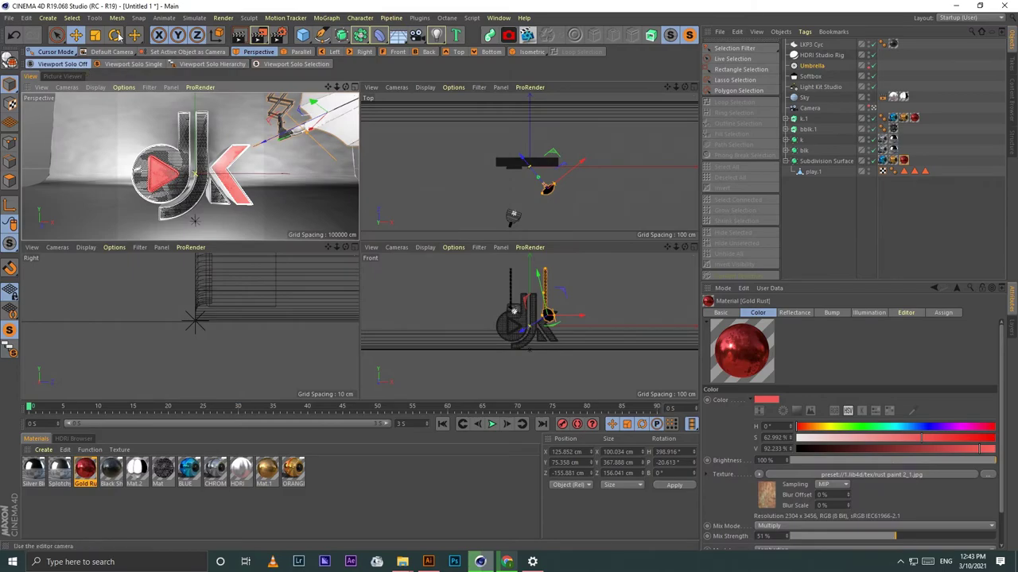
click(238, 35)
click(526, 319)
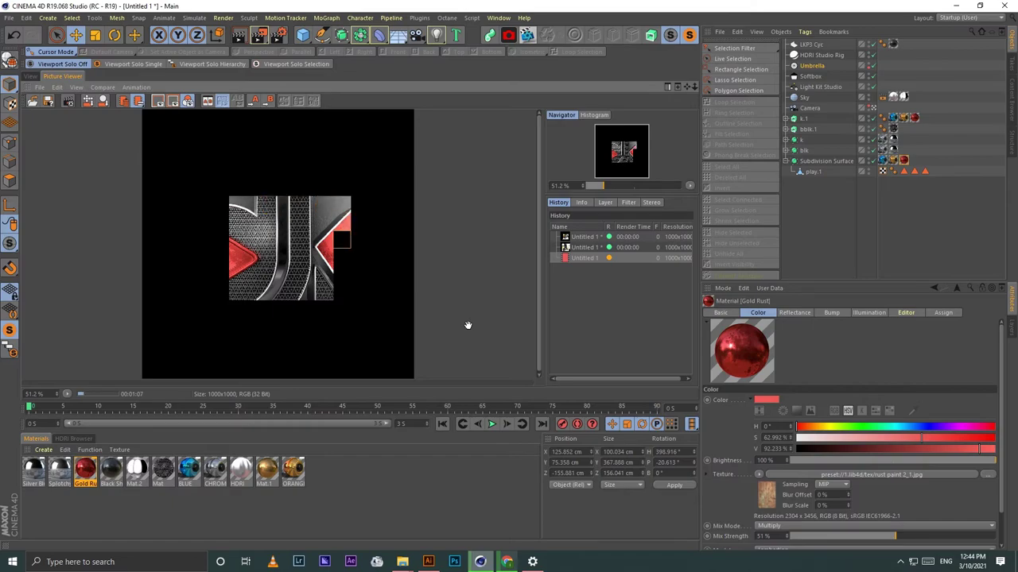
Step: Open the render's filter settings in the Picture Viewer and load the Head preset
click(628, 202)
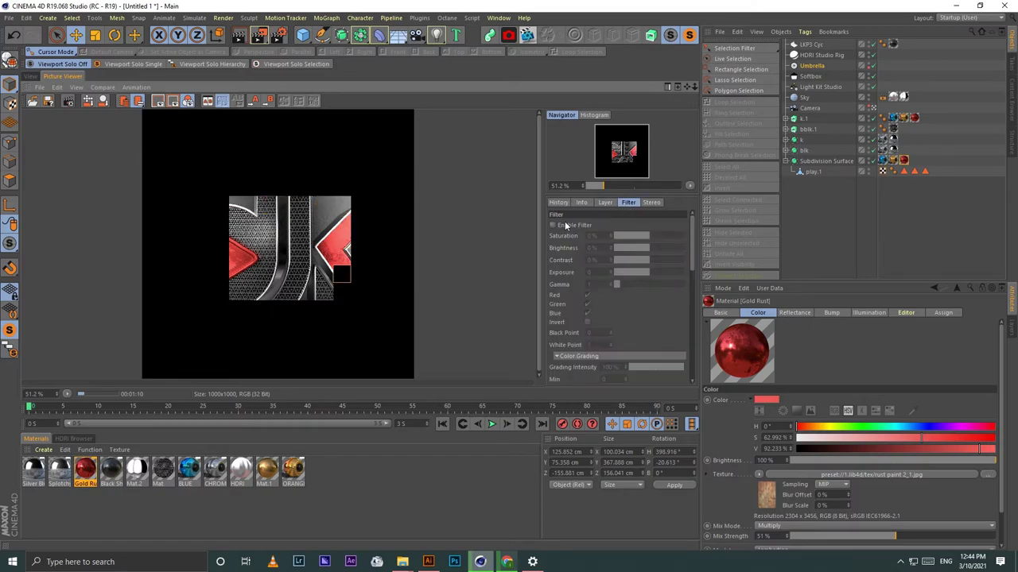
drag(690, 246, 693, 365)
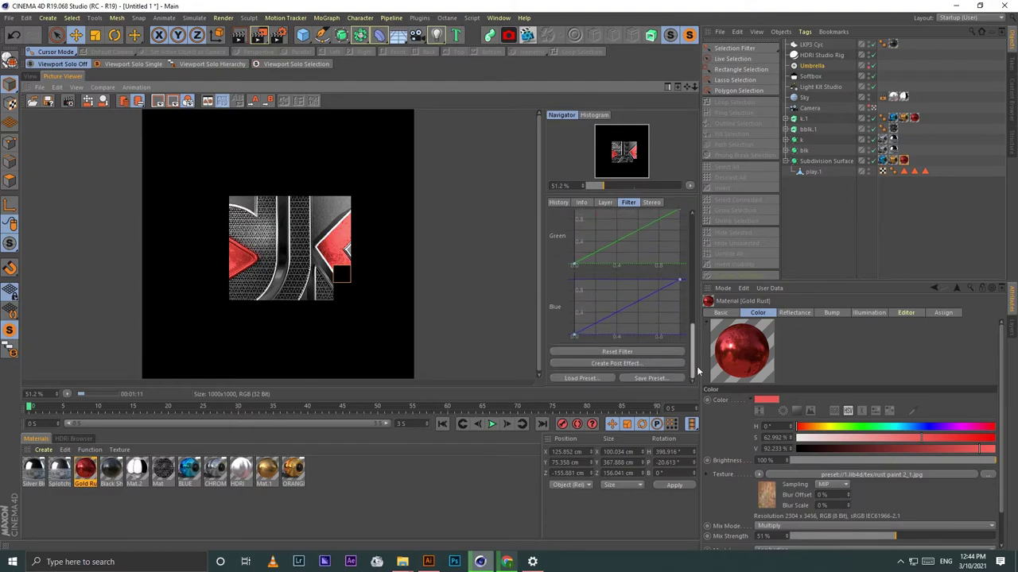
click(573, 379)
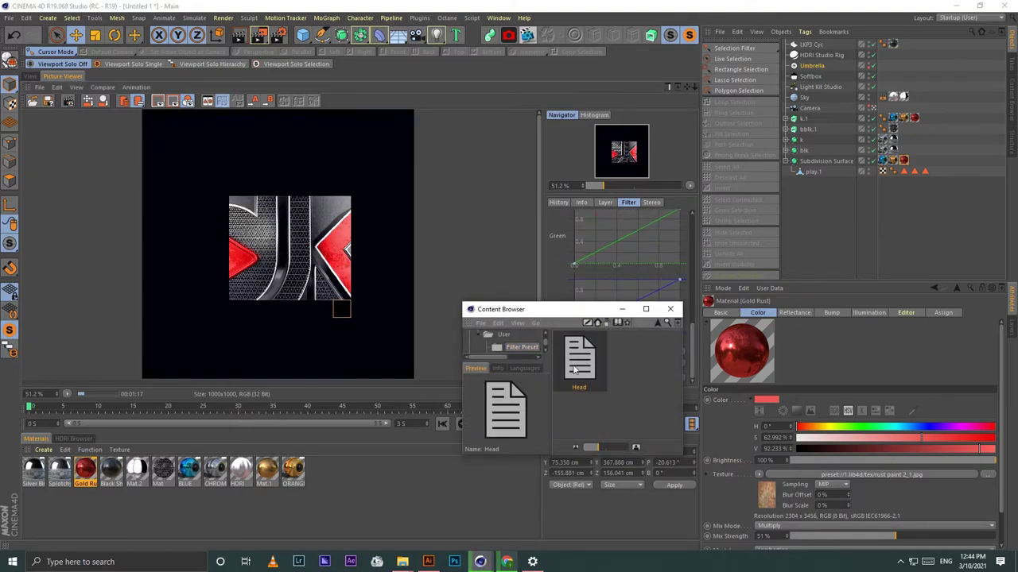
click(670, 308)
drag(693, 352, 693, 235)
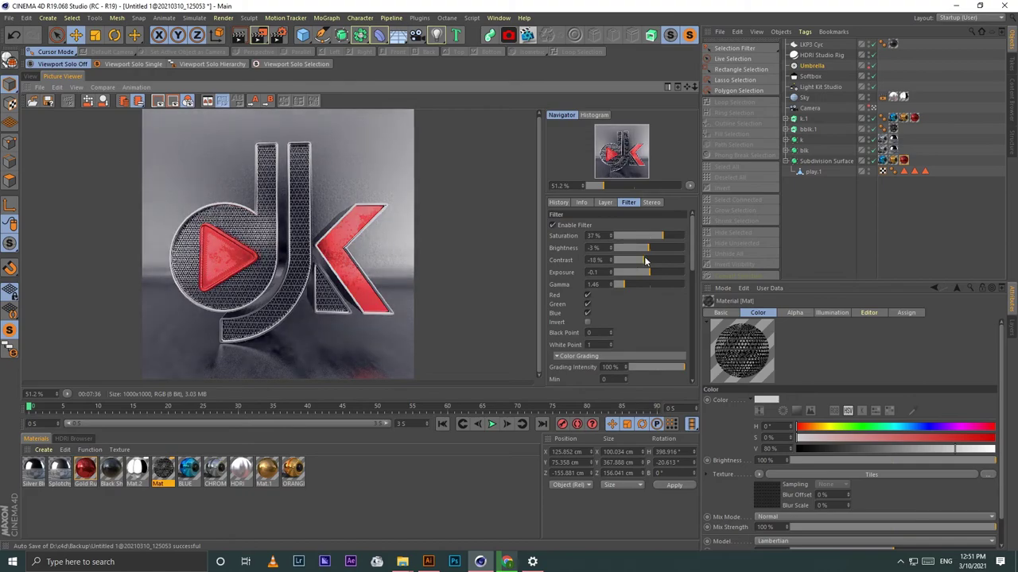
Step: Tweak the filter: contrast ~31%, gamma 2.26, saturation 49%, grading intensity 63%
mouse_move(645, 261)
mouse_down()
mouse_move(672, 278)
mouse_move(633, 285)
mouse_move(646, 272)
mouse_up()
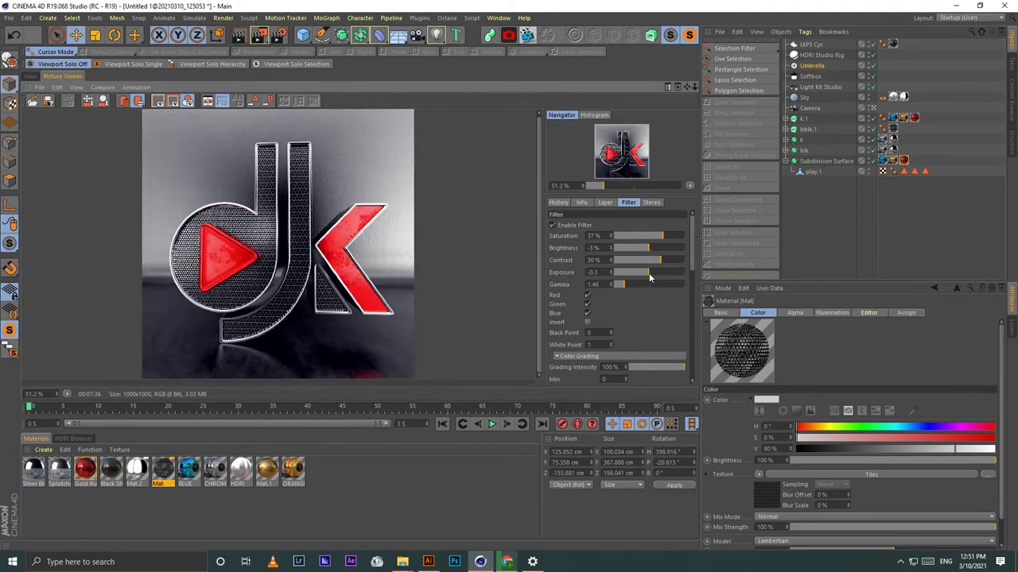
drag(627, 284, 627, 287)
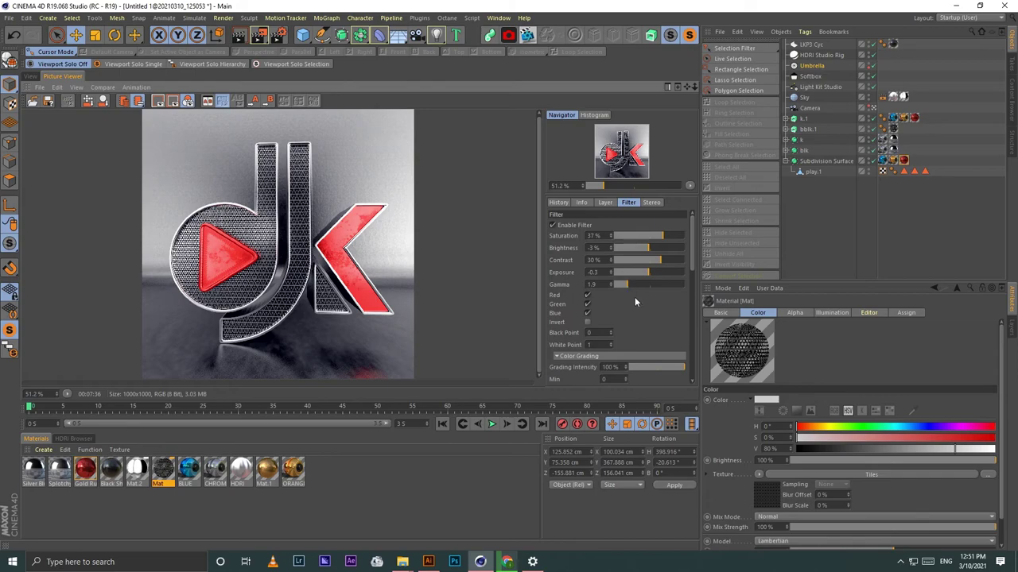
drag(624, 287, 625, 284)
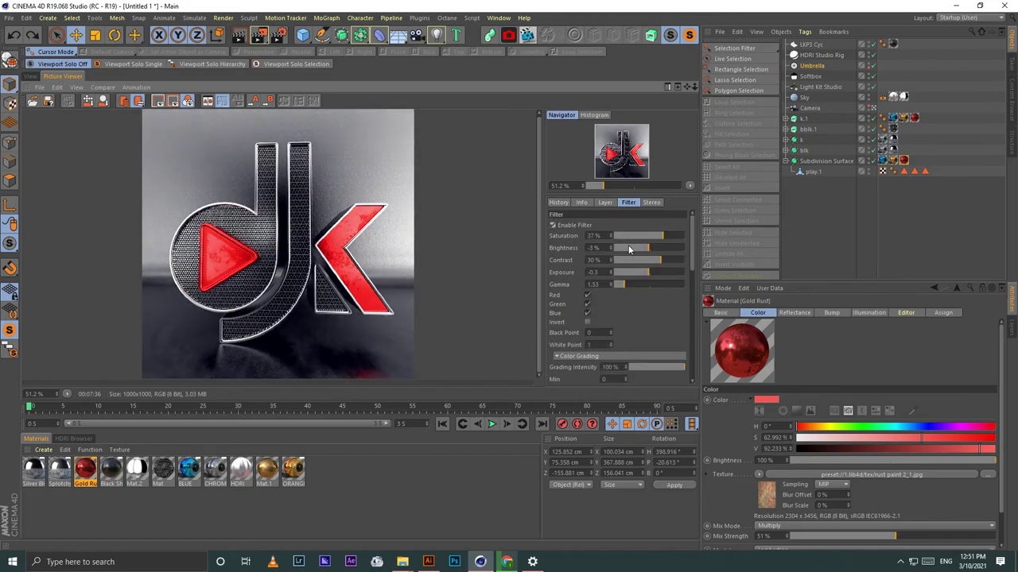
drag(662, 236, 667, 243)
drag(645, 366, 668, 368)
Step: Reset the filter, reload the Head preset, and return to the render history list
drag(689, 241, 682, 371)
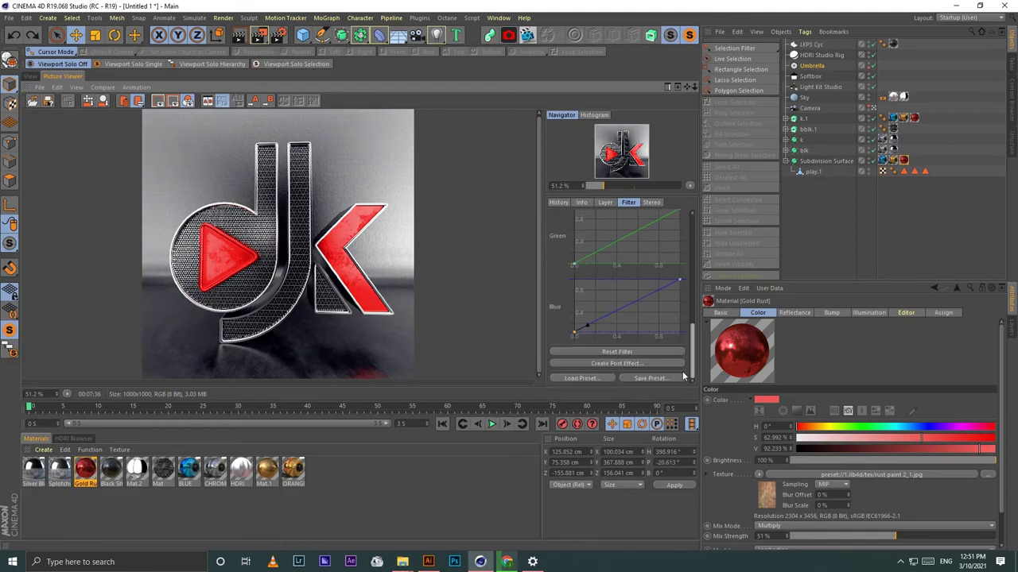
click(601, 350)
click(584, 379)
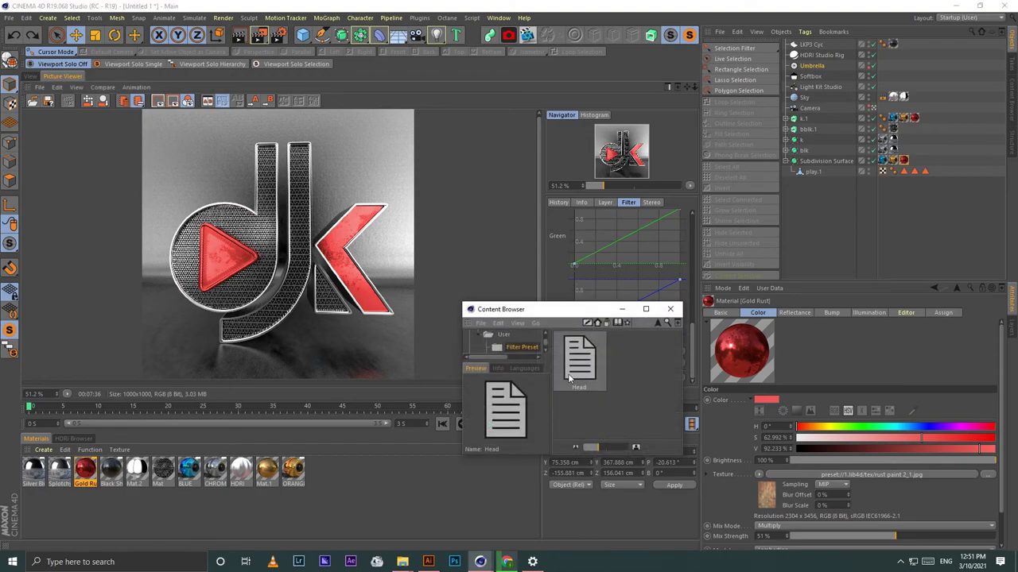
scroll(698, 285, down, 2)
scroll(697, 285, up, 2)
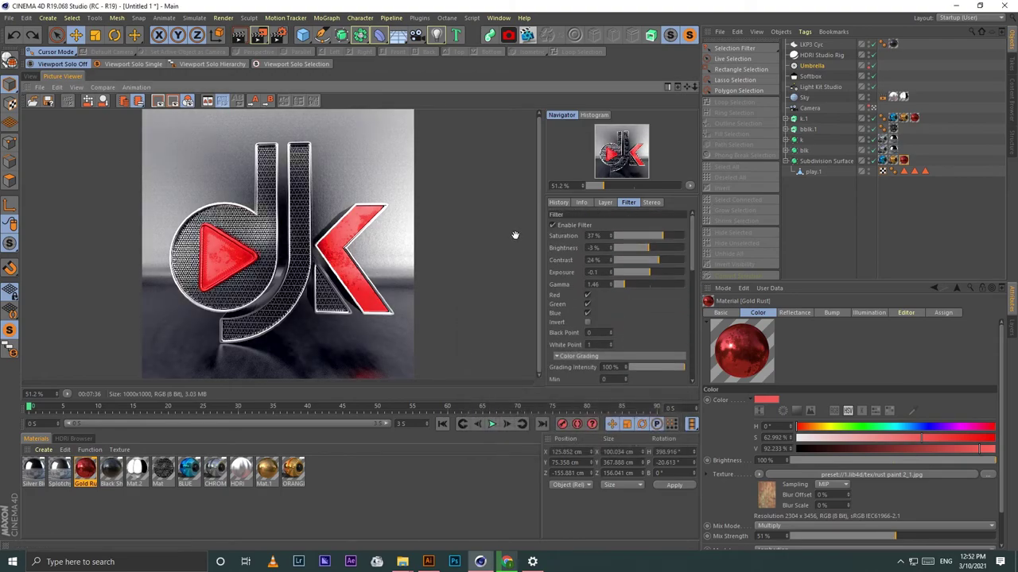
click(558, 202)
Step: Save the render as JPG 'DjK' in the c4d folder, then open EVANDAN LOGO 1_0021.jpg in Photos
right_click(608, 262)
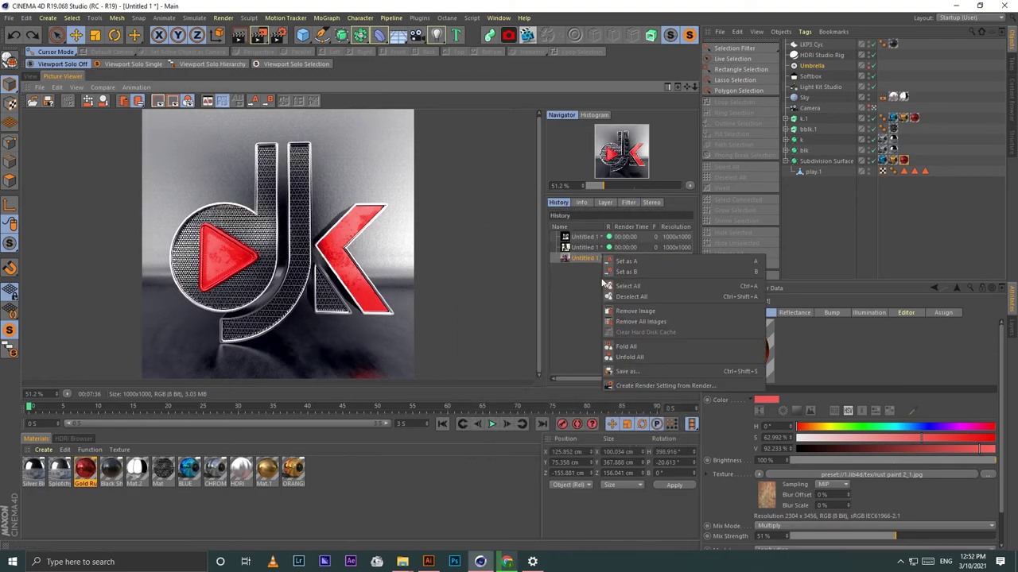
click(627, 367)
click(624, 260)
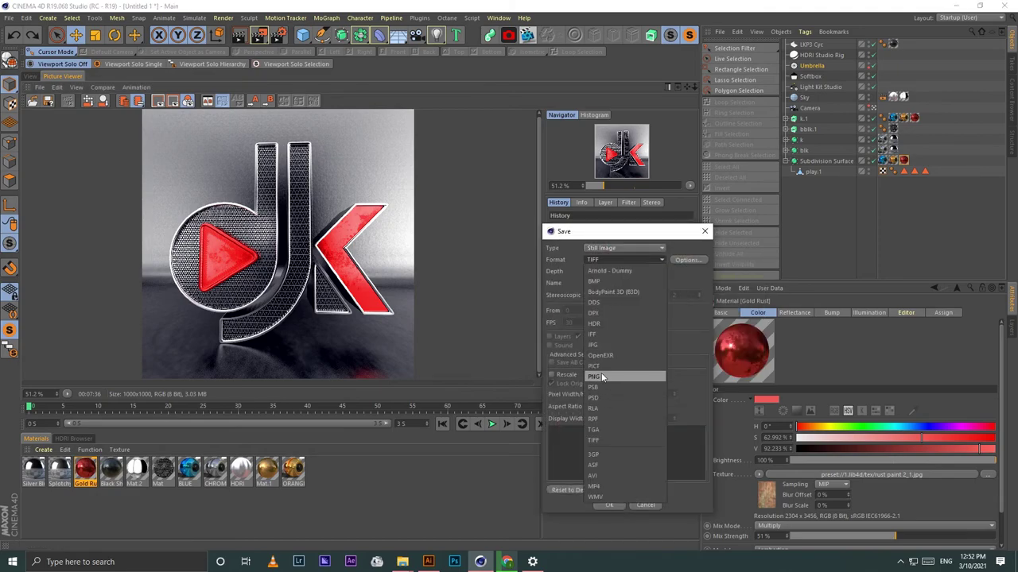
click(598, 345)
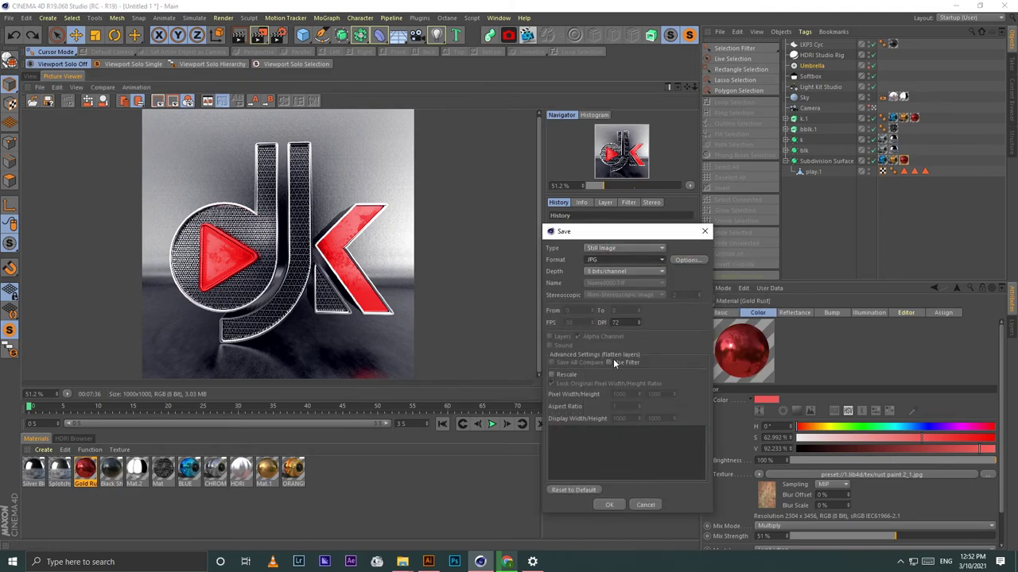
click(612, 505)
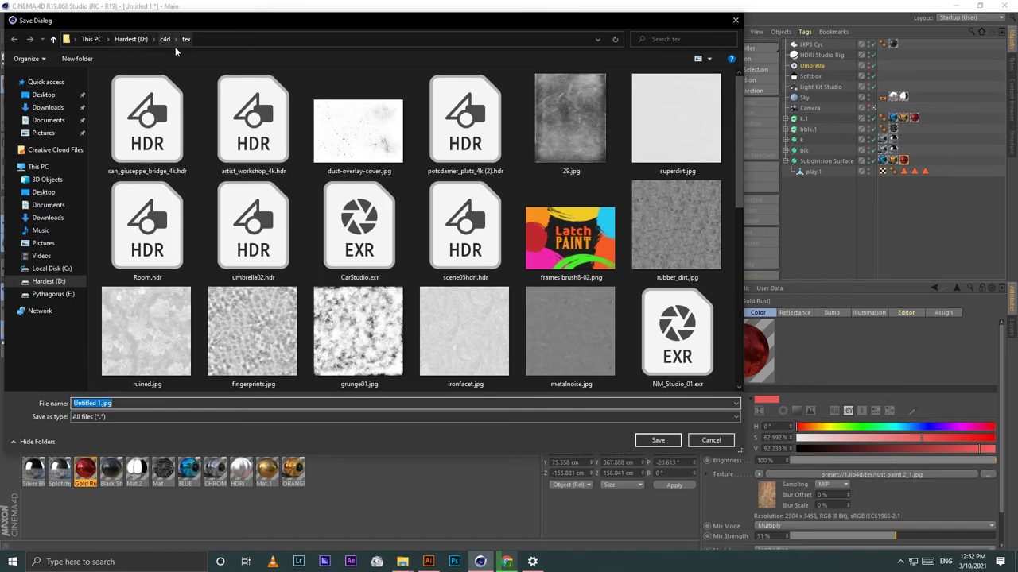
click(165, 38)
text(DjK)
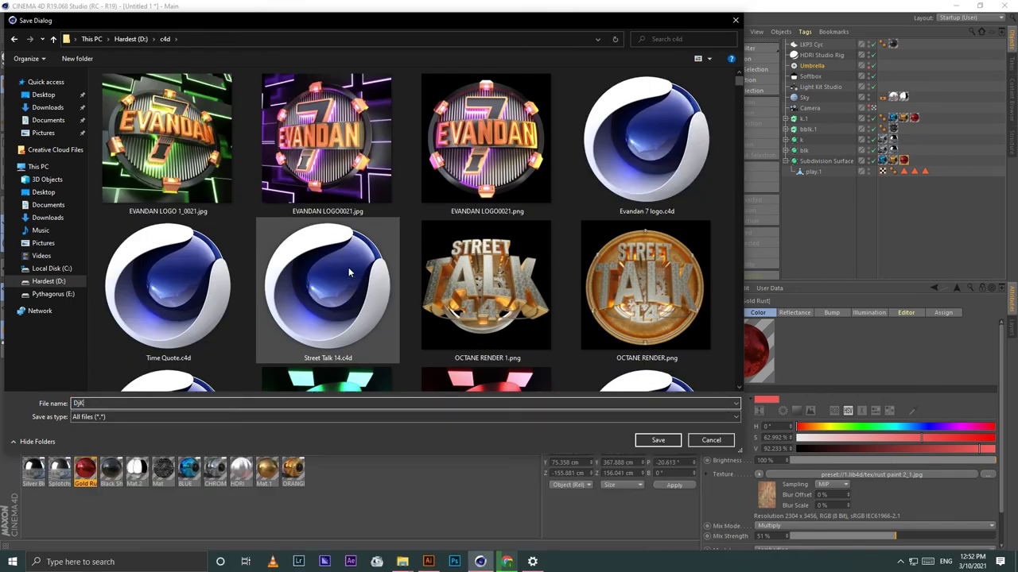
key(Return)
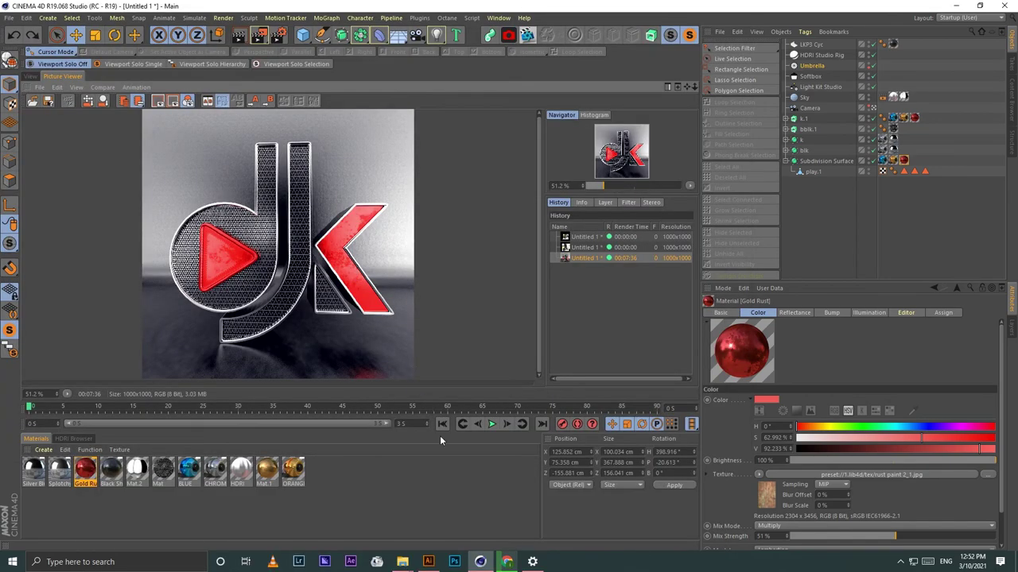
click(175, 509)
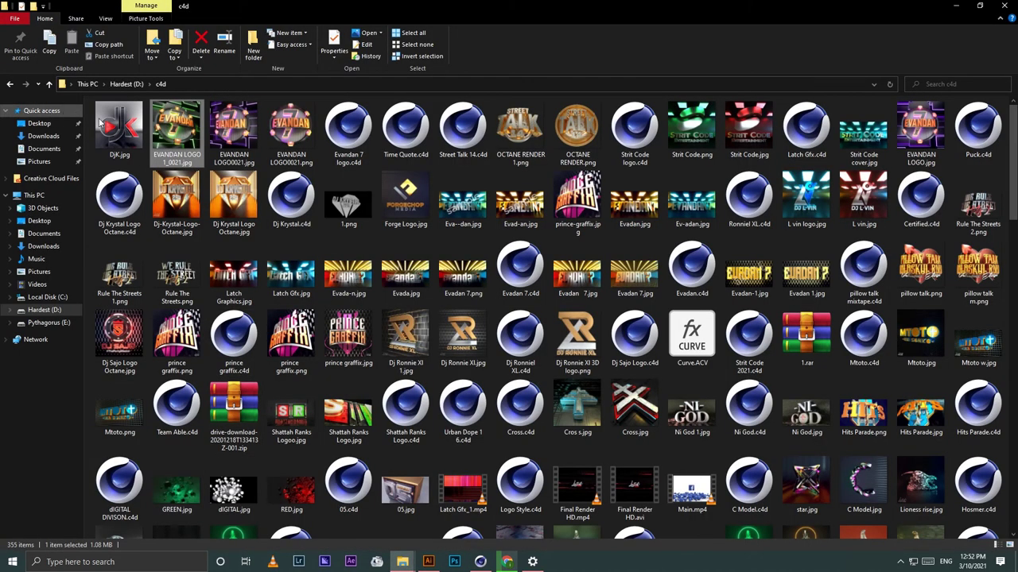
double_click(151, 126)
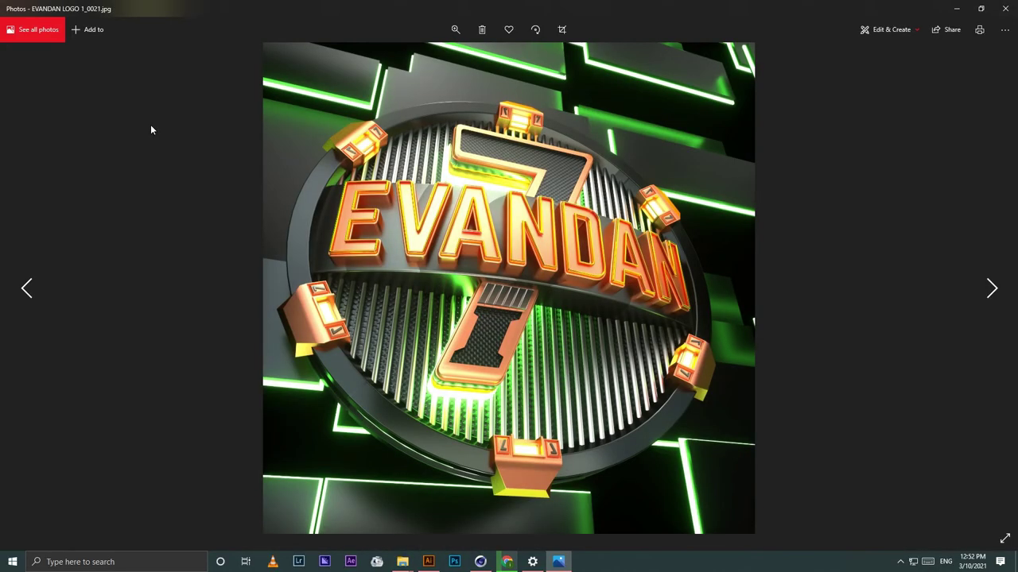
Step: Step back to DjK.jpg in Photos, then move on to the next image
key(Left)
key(Left)
key(Left)
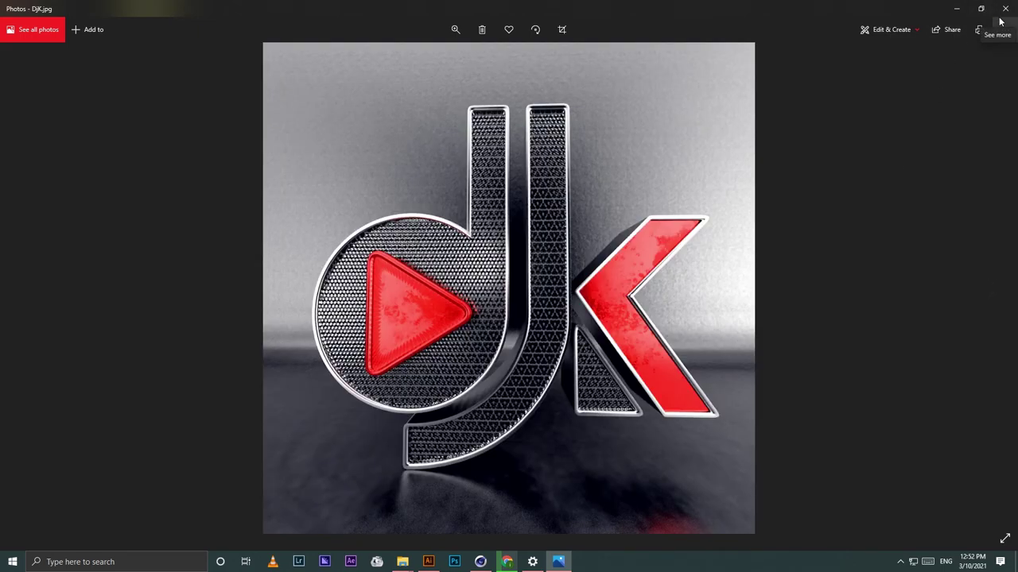
key(Right)
key(Right)
key(Right)
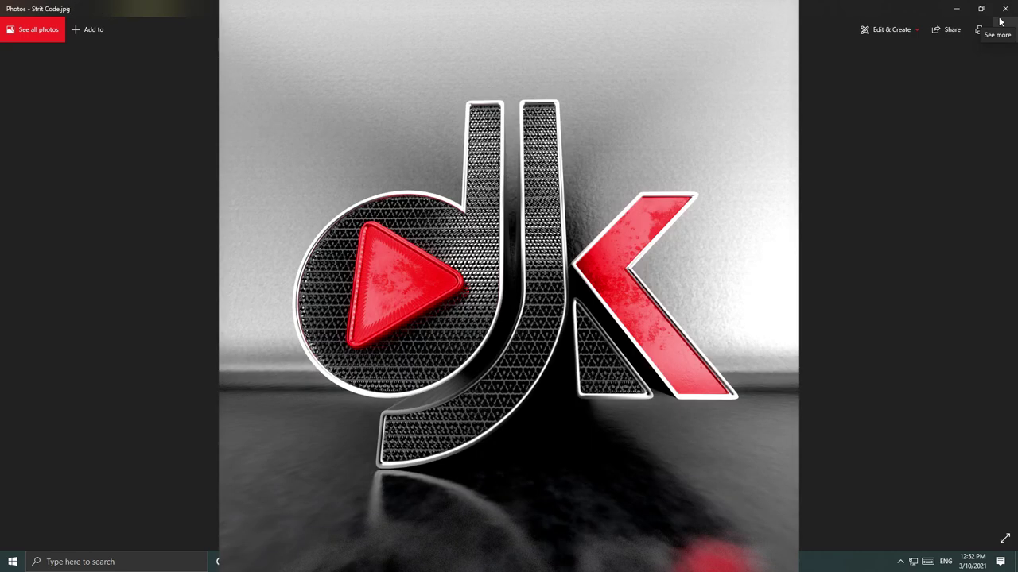